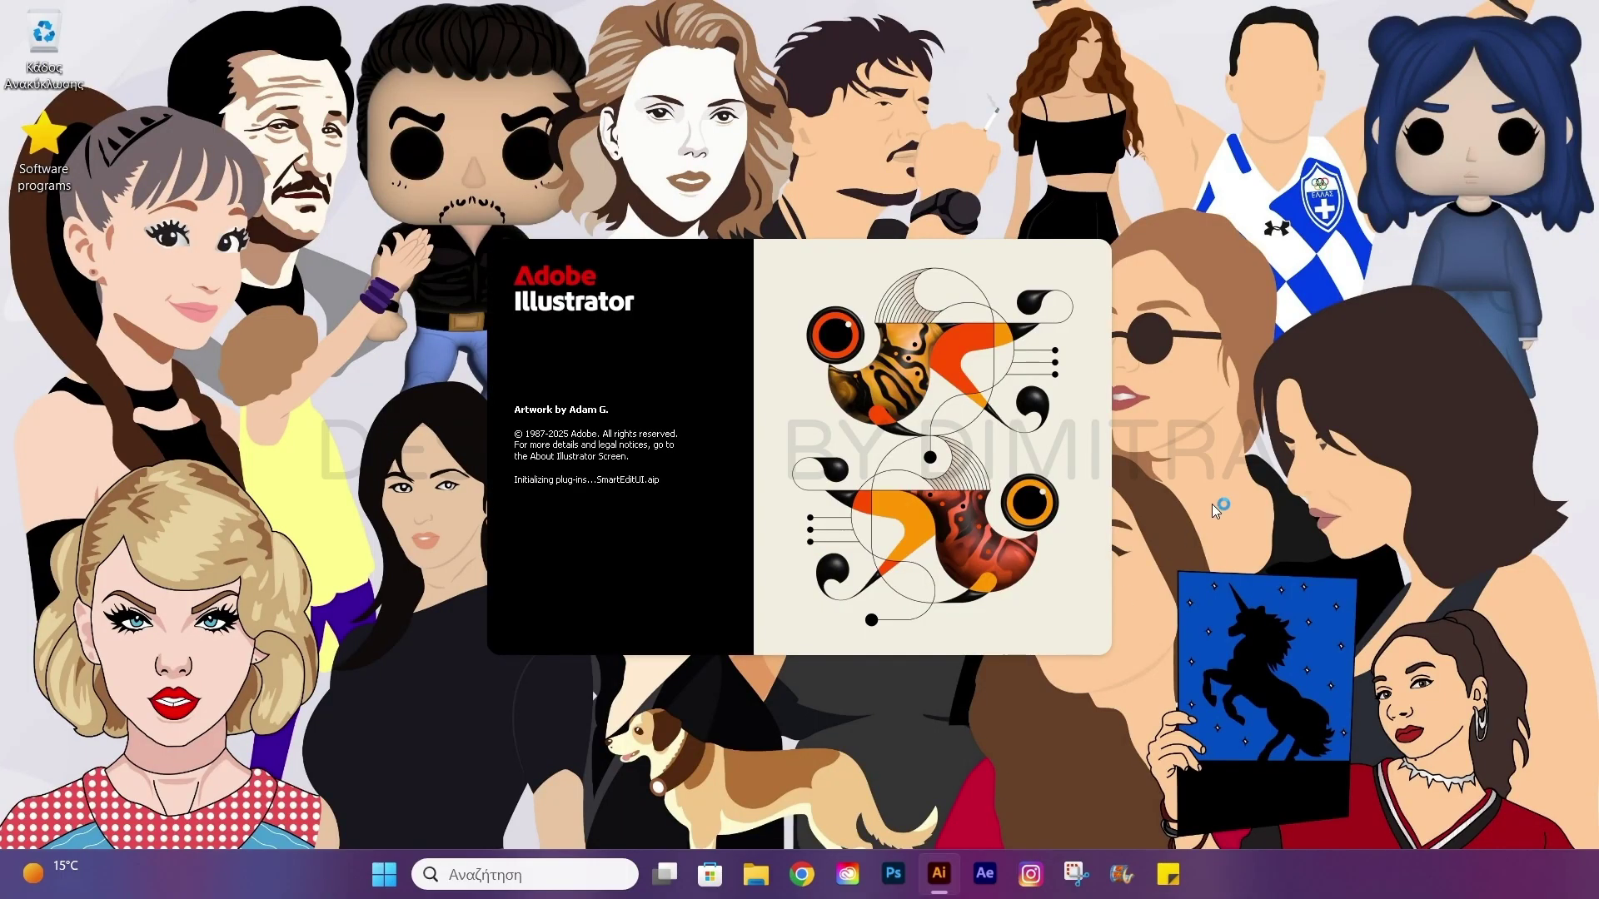
Create a new 3840 × 2160 px RGB document named 'Man'.
key("ctrl+n")
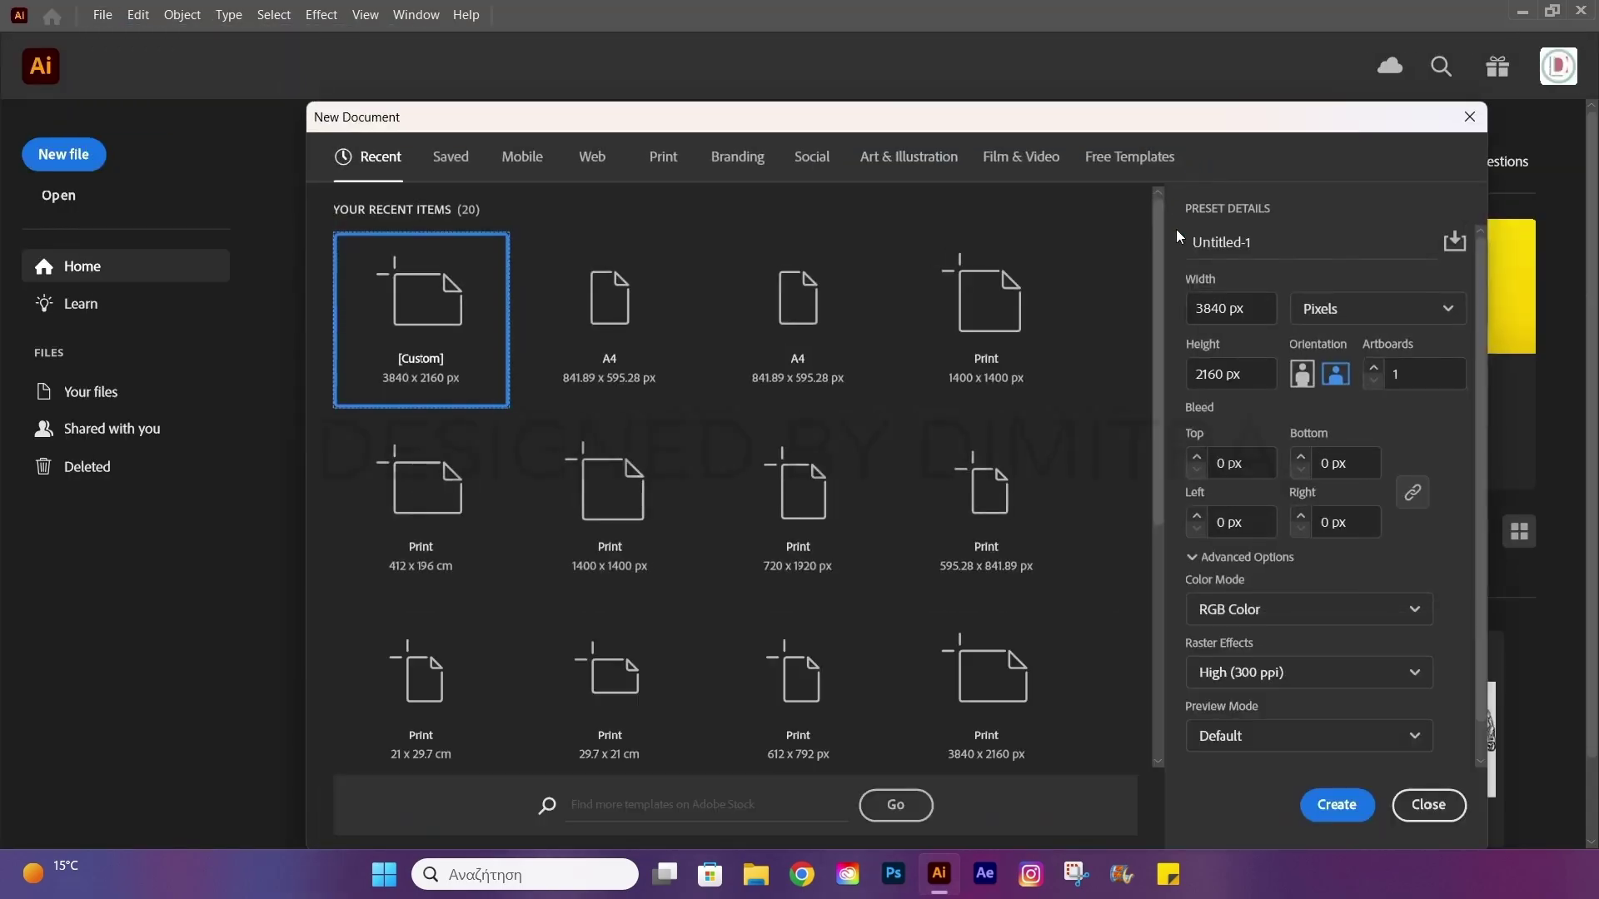
double_click(1287, 247)
type("Man")
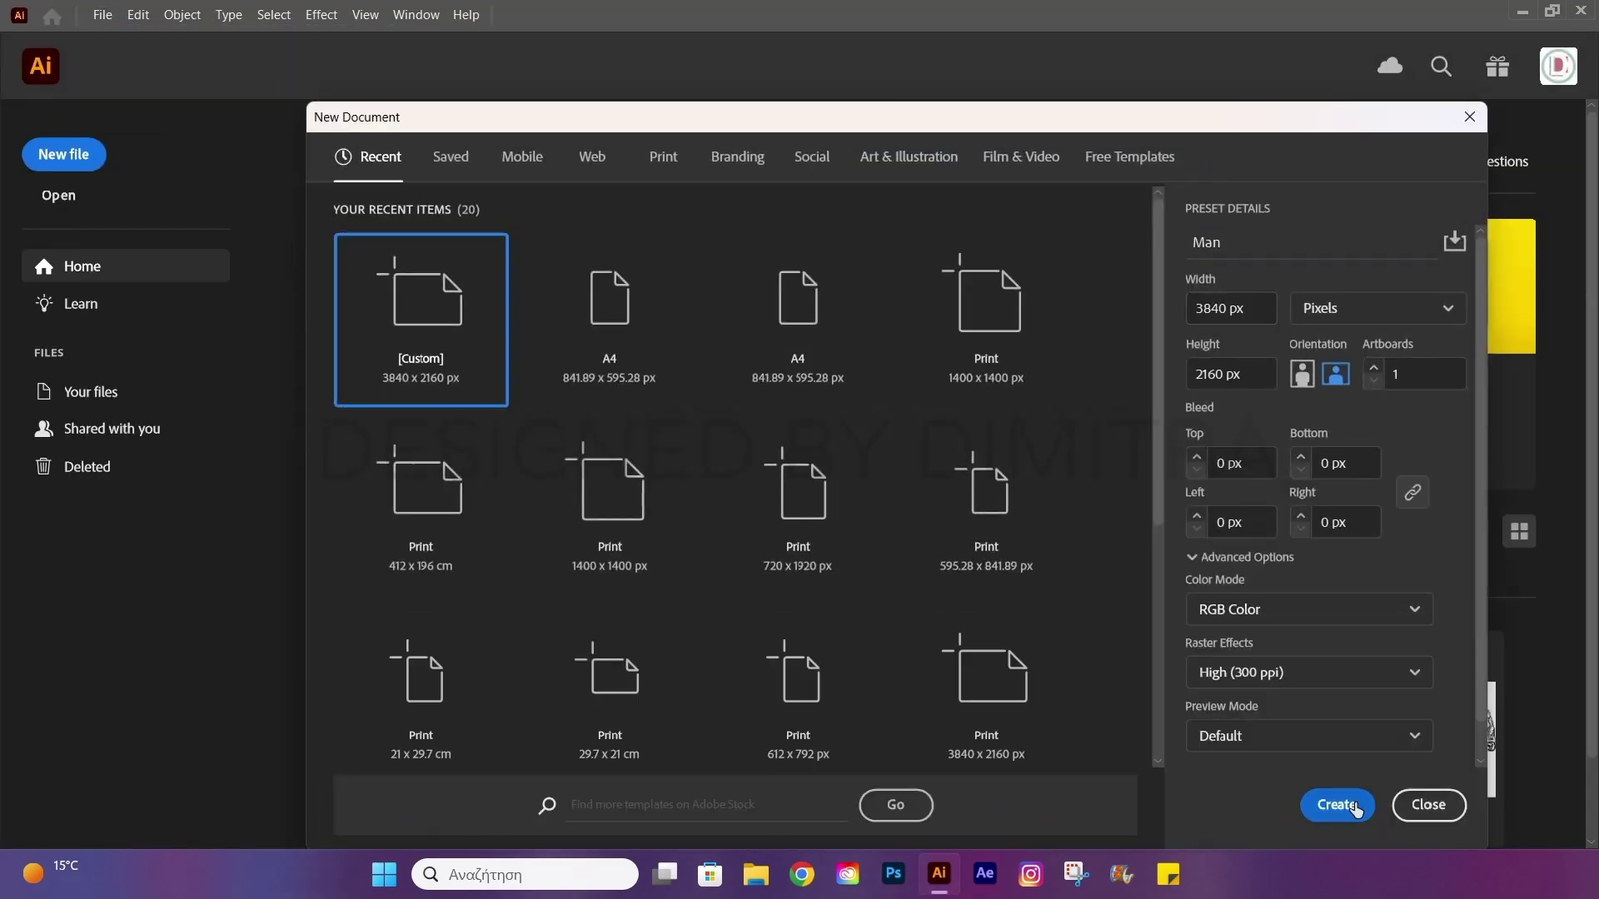
left_click(1355, 808)
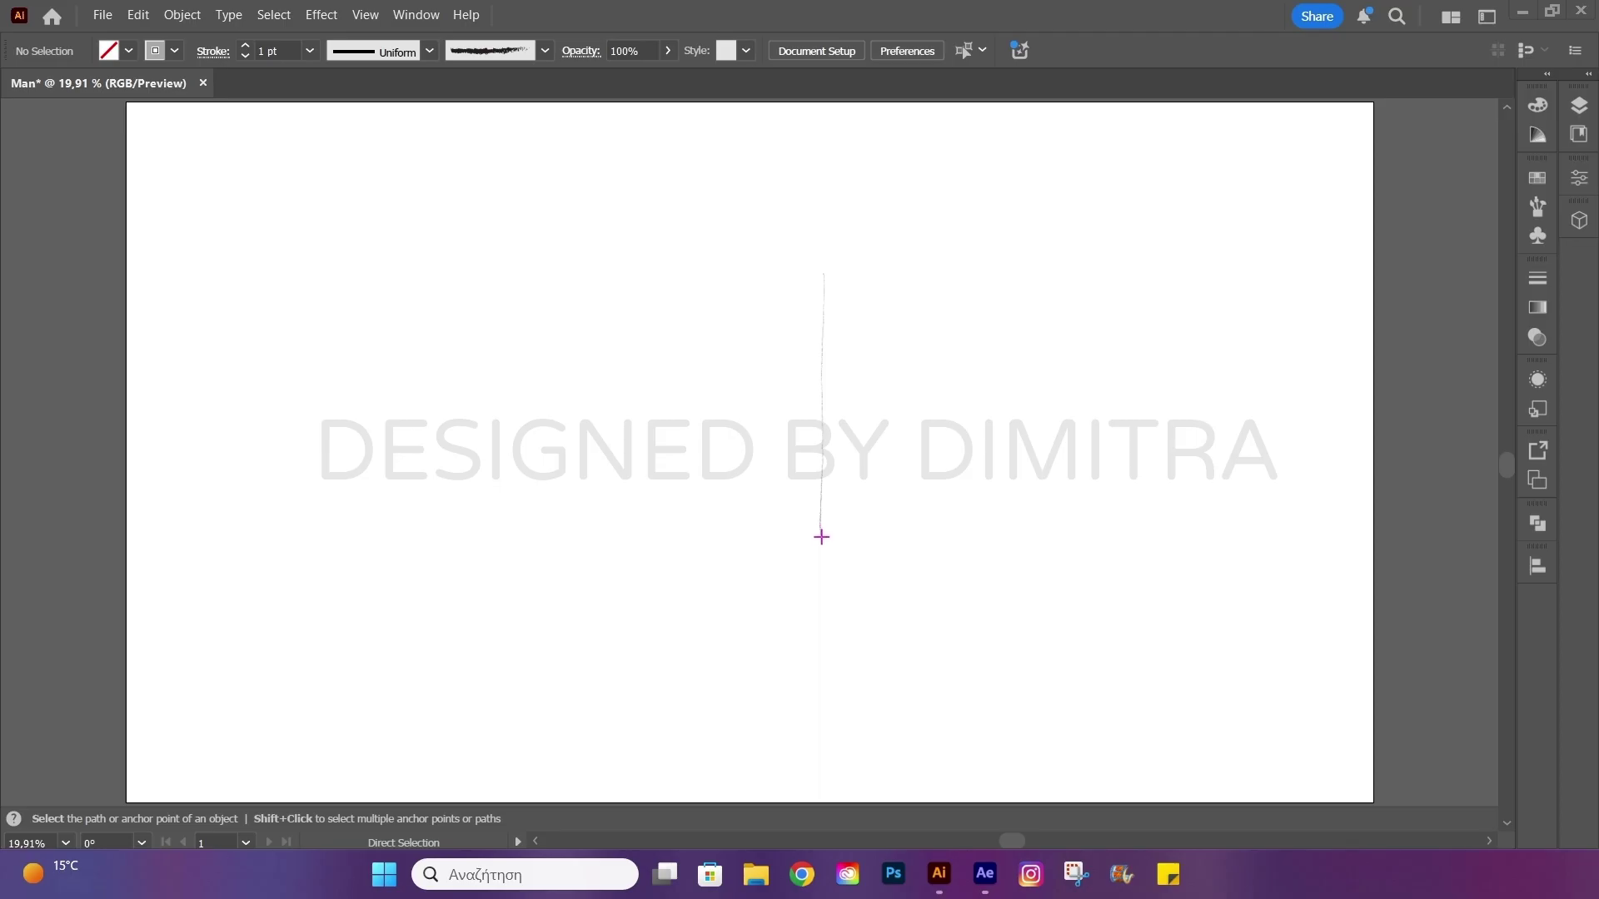
Pencil-sketch horizontal face guide lines, the ear shape and the neck line down from the jaw.
mouse_move(763, 421)
left_mouse_down()
mouse_move(881, 419)
mouse_move(781, 527)
mouse_move(920, 429)
left_mouse_up()
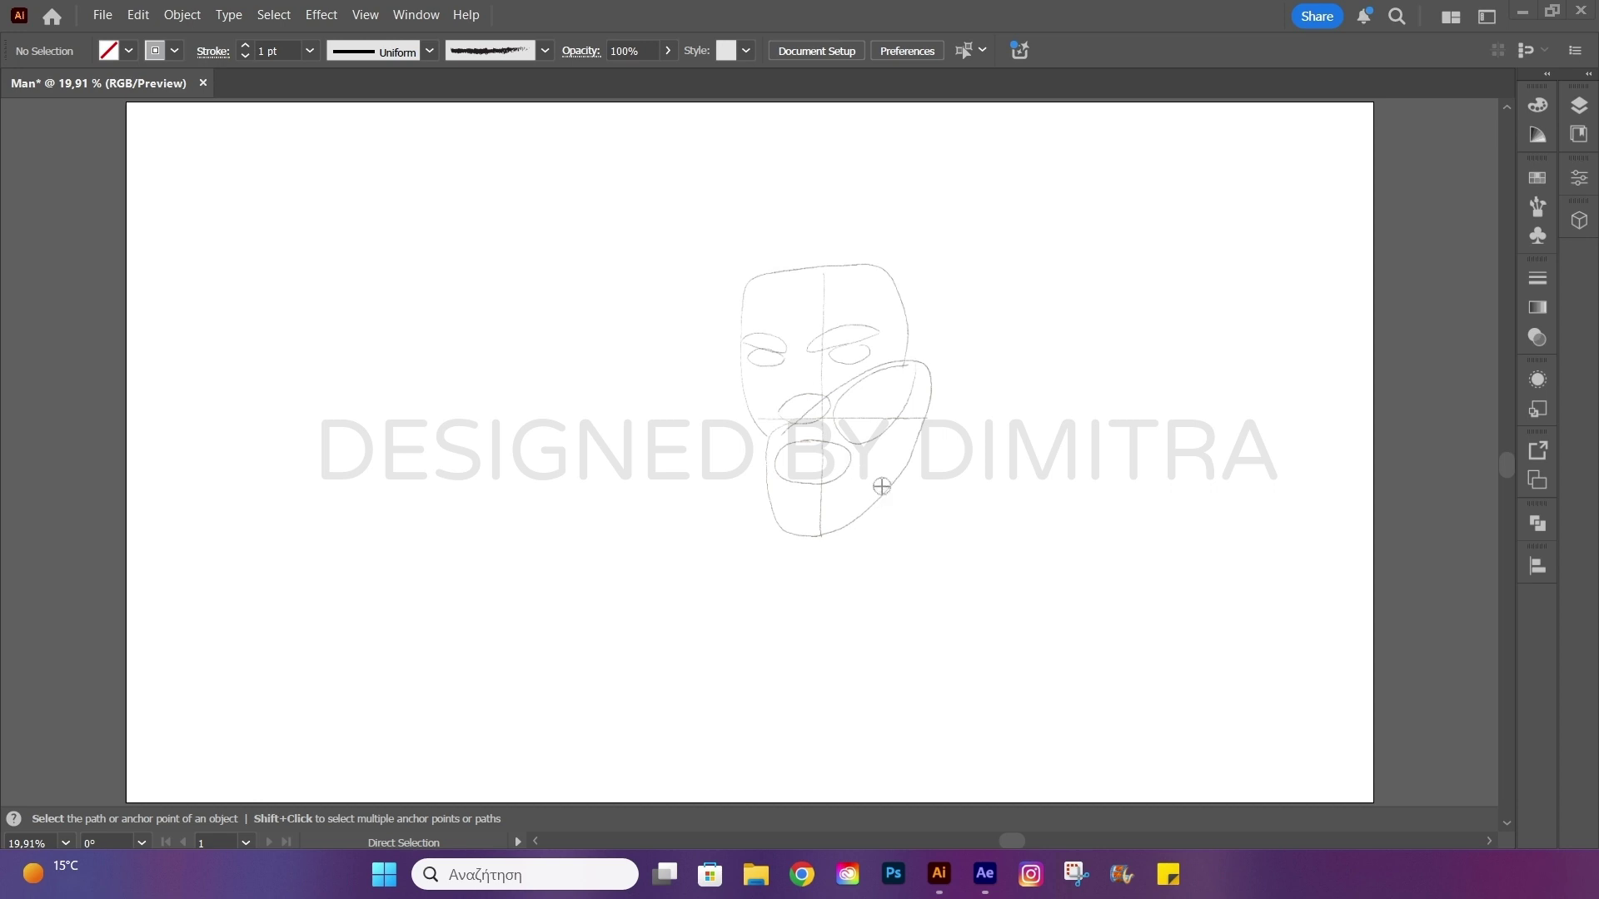
left_click_drag(966, 362, 920, 409)
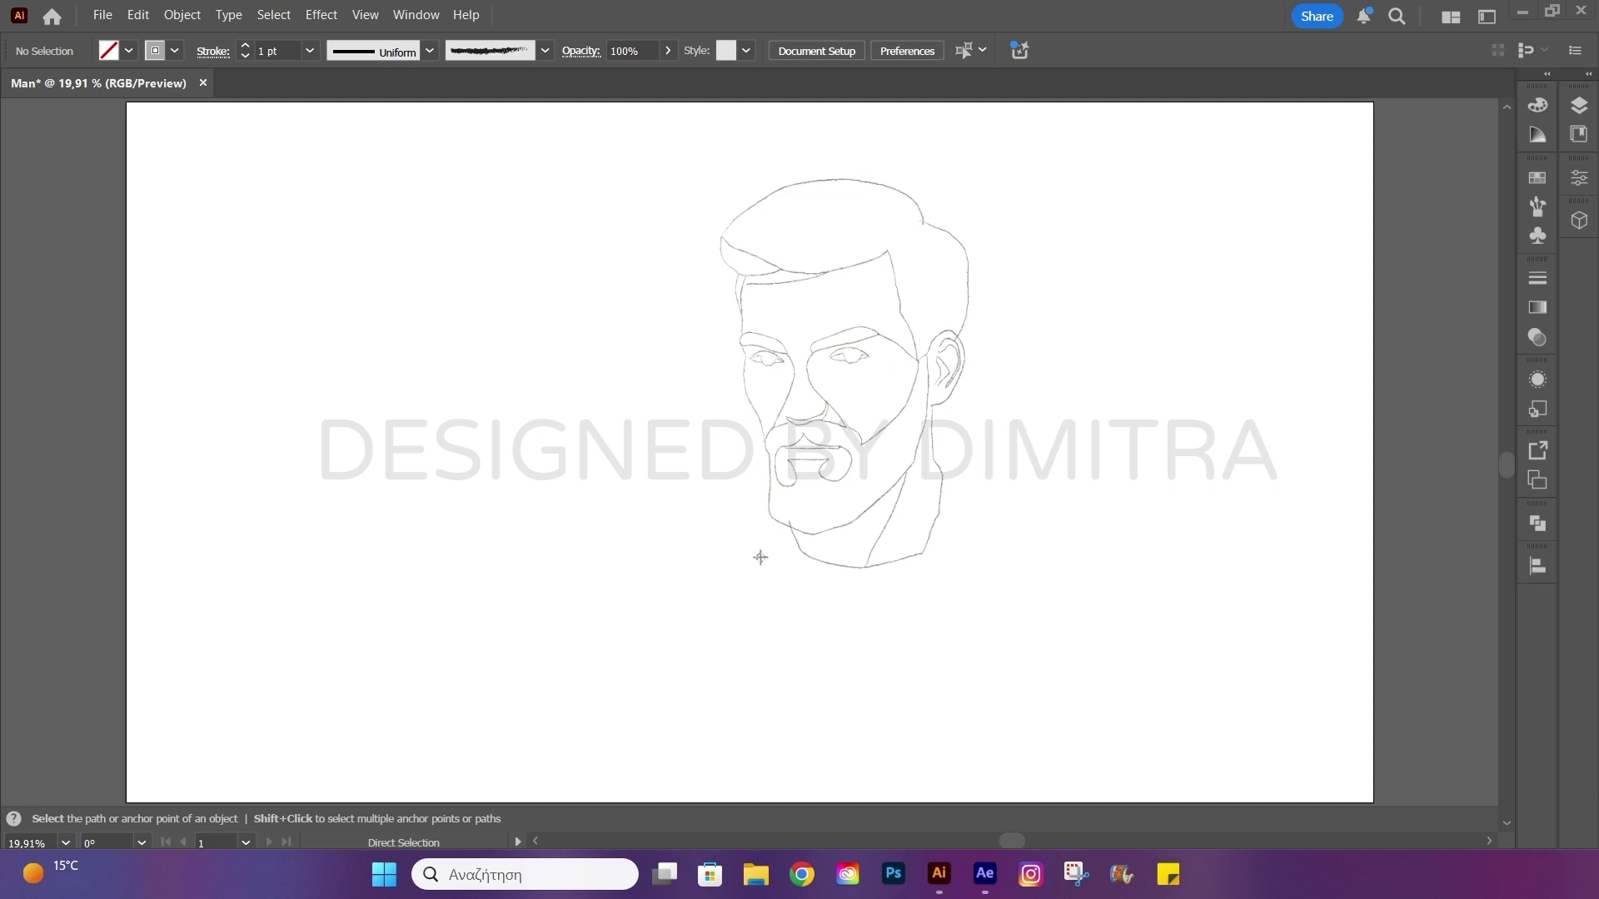
left_click_drag(762, 450, 650, 447)
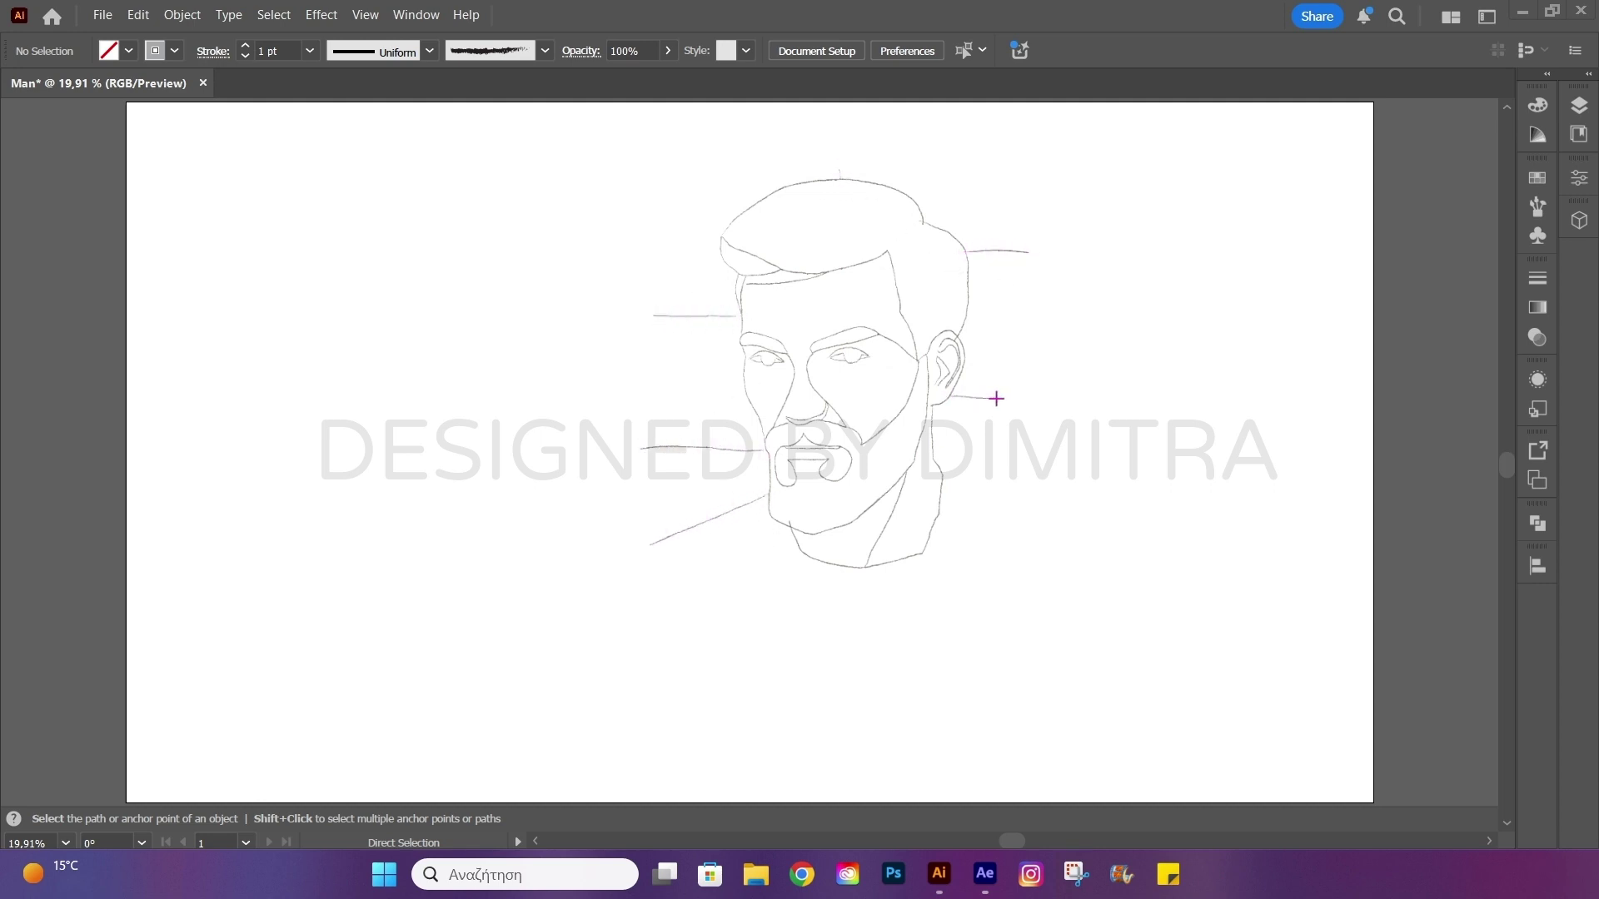
left_click_drag(937, 517, 928, 631)
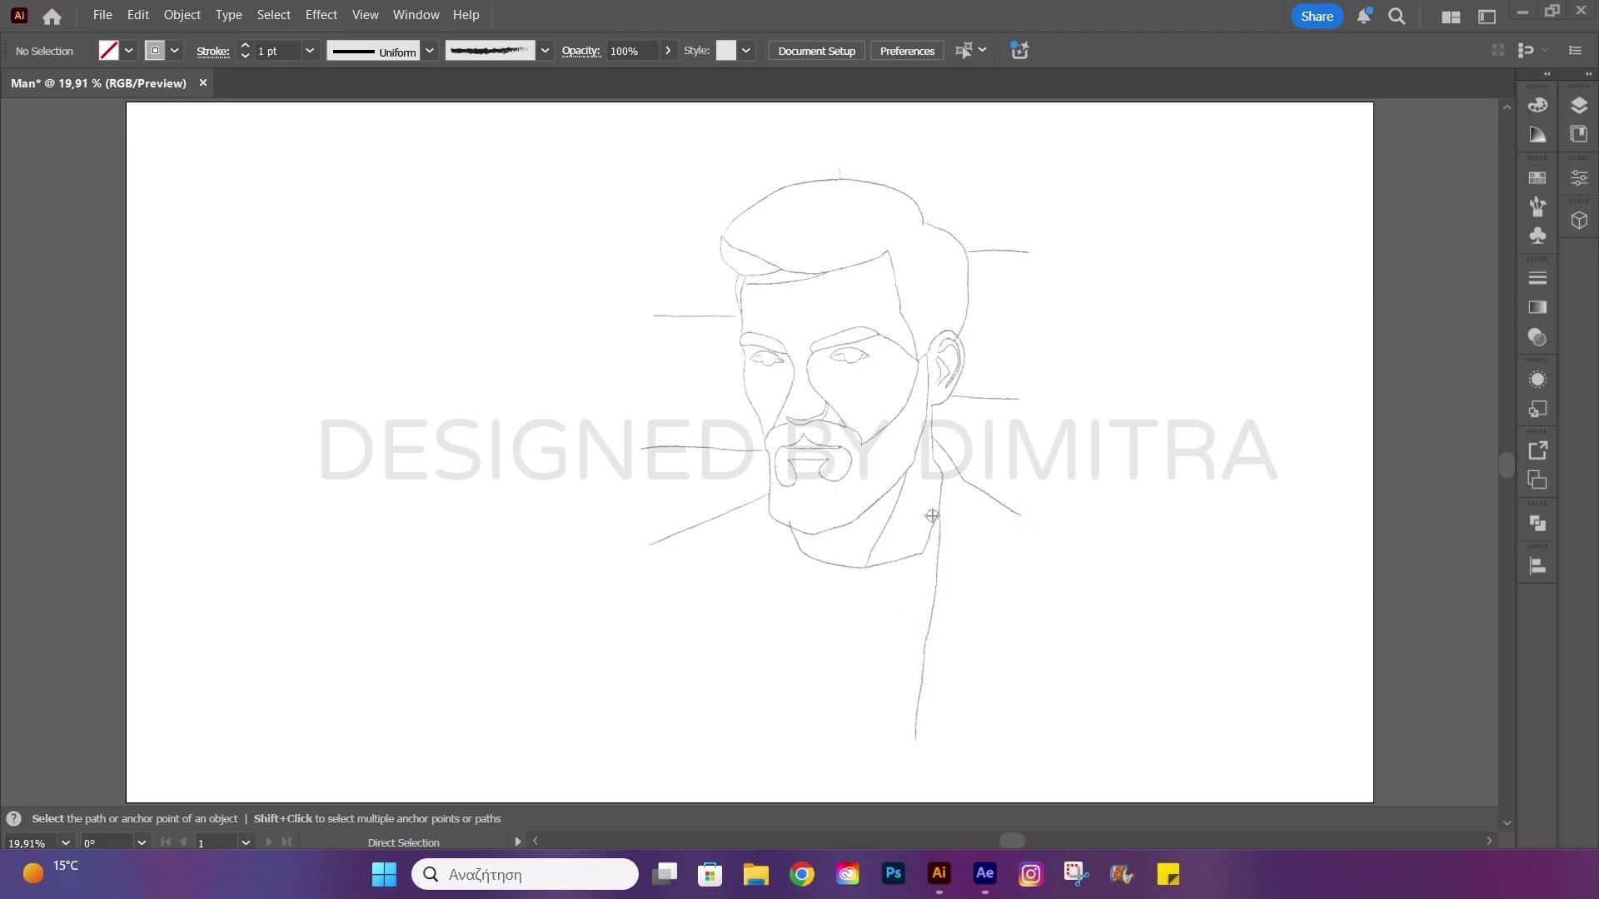
Zoom in and pencil-trace the eyebrow outlines over the sketch.
scroll(835, 314, "up", 3)
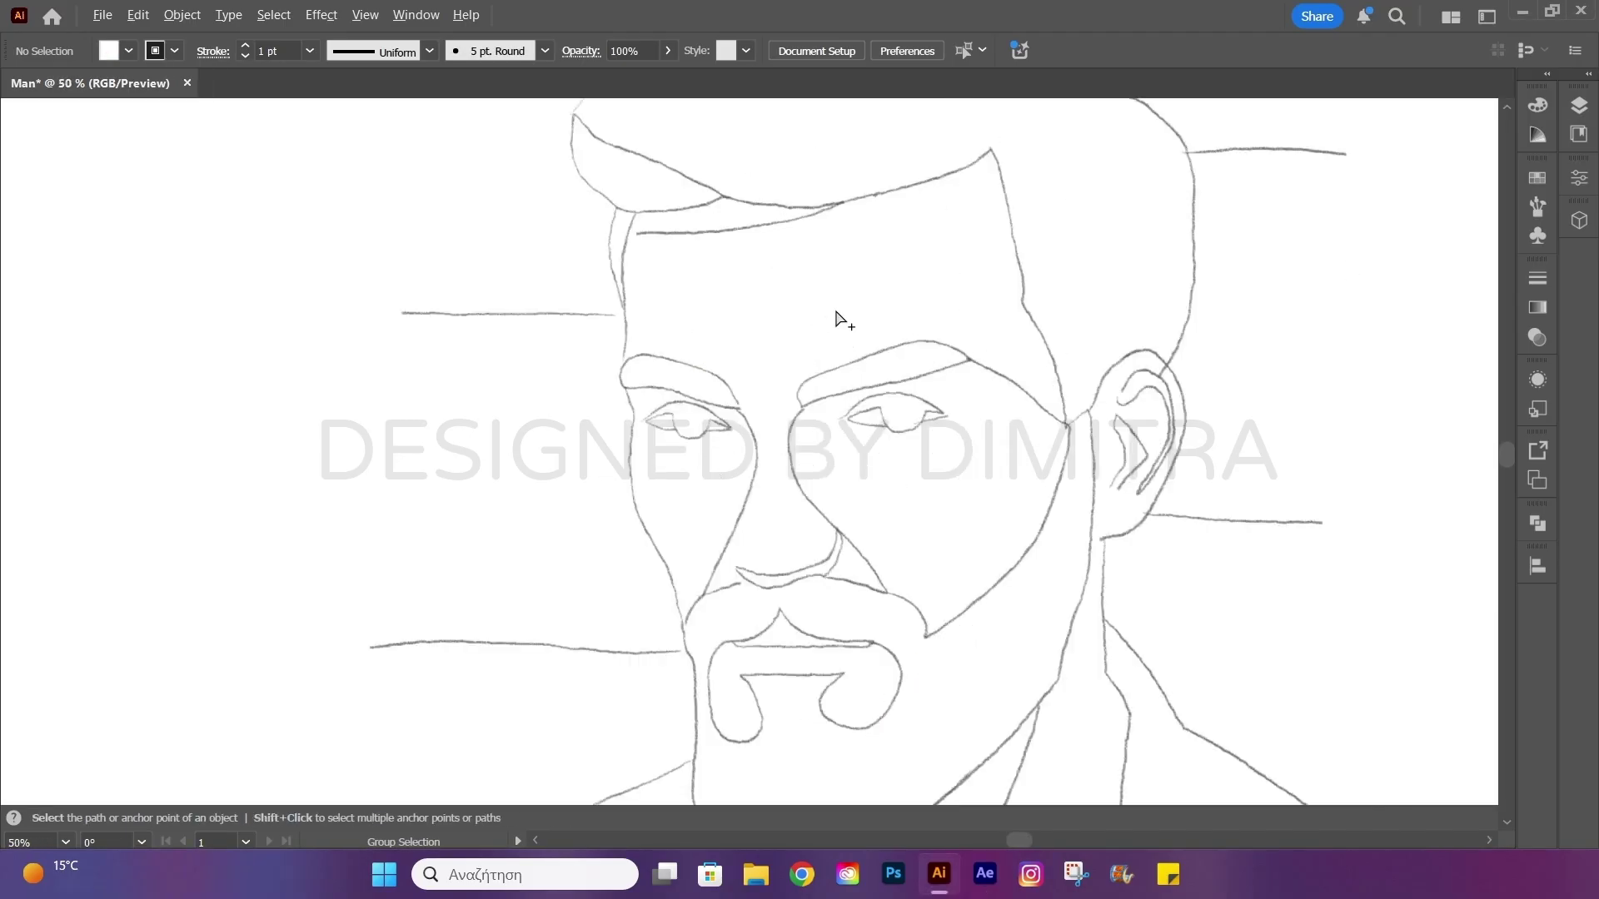
scroll(835, 318, "up", 2)
scroll(753, 367, "up", 2)
scroll(658, 343, "up", 2)
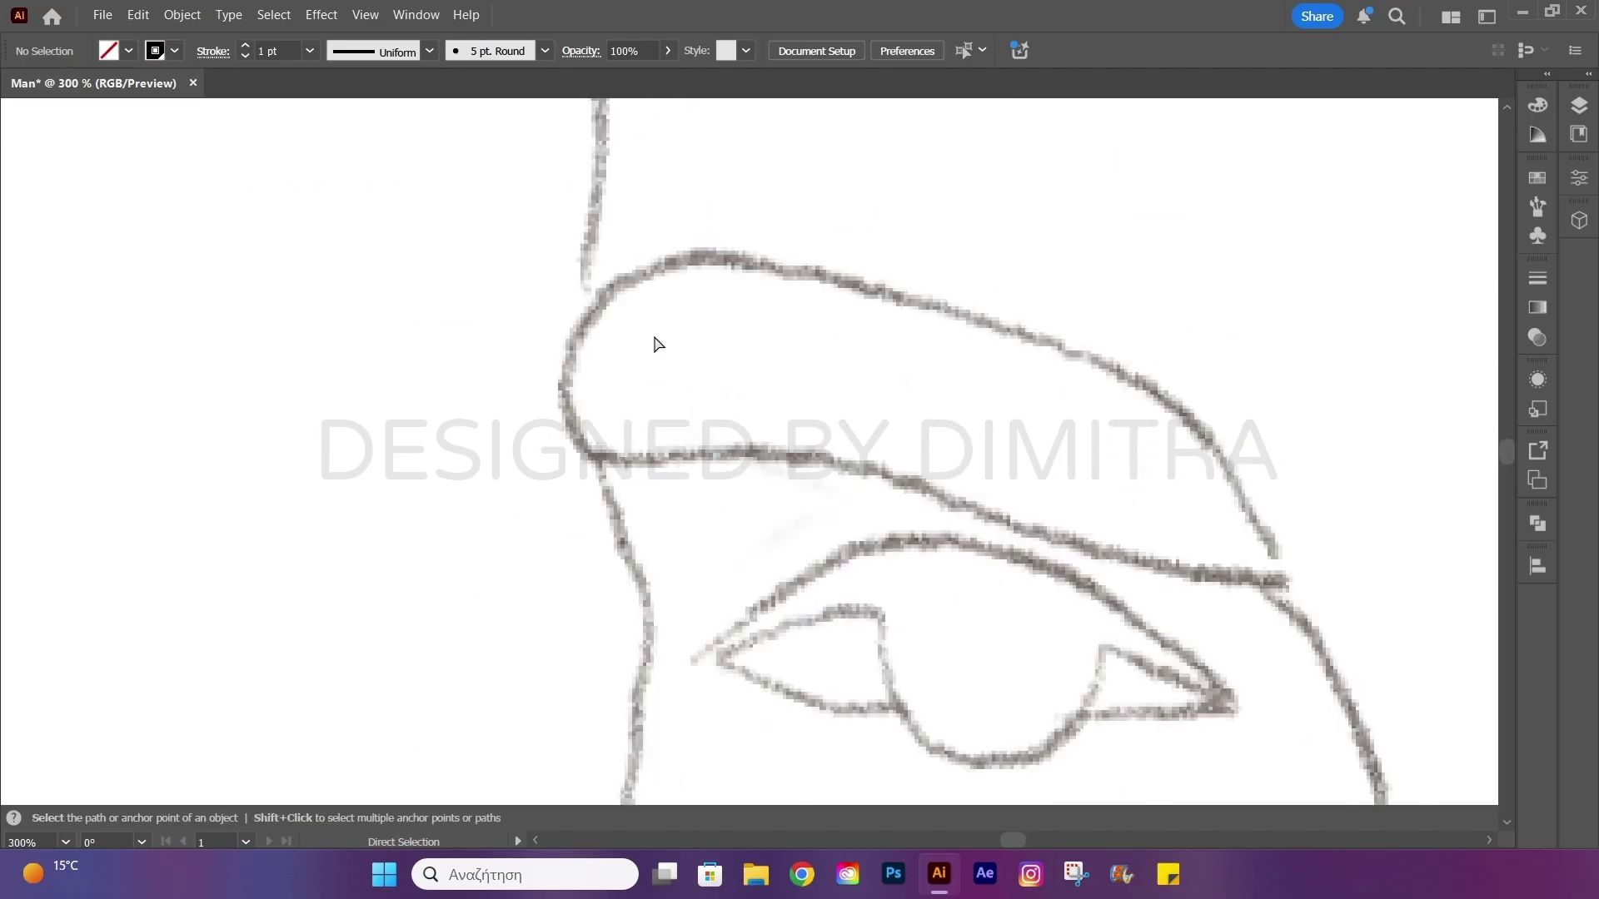
key("n")
mouse_move(749, 255)
left_mouse_down()
mouse_move(575, 343)
mouse_move(778, 446)
mouse_move(1188, 553)
mouse_move(1163, 385)
mouse_move(754, 254)
left_mouse_up()
scroll(958, 311, "down", 3)
scroll(571, 457, "up", 1)
mouse_move(590, 523)
left_mouse_down()
mouse_move(571, 457)
mouse_move(976, 274)
mouse_move(1168, 260)
mouse_move(1261, 337)
mouse_move(739, 468)
mouse_move(1262, 336)
left_mouse_up()
key("a")
key("n")
Pencil-trace the upper lids of the left and right eyes.
scroll(1083, 374, "down", 3)
key("v")
left_click(713, 399)
scroll(660, 523, "up", 4)
key("n")
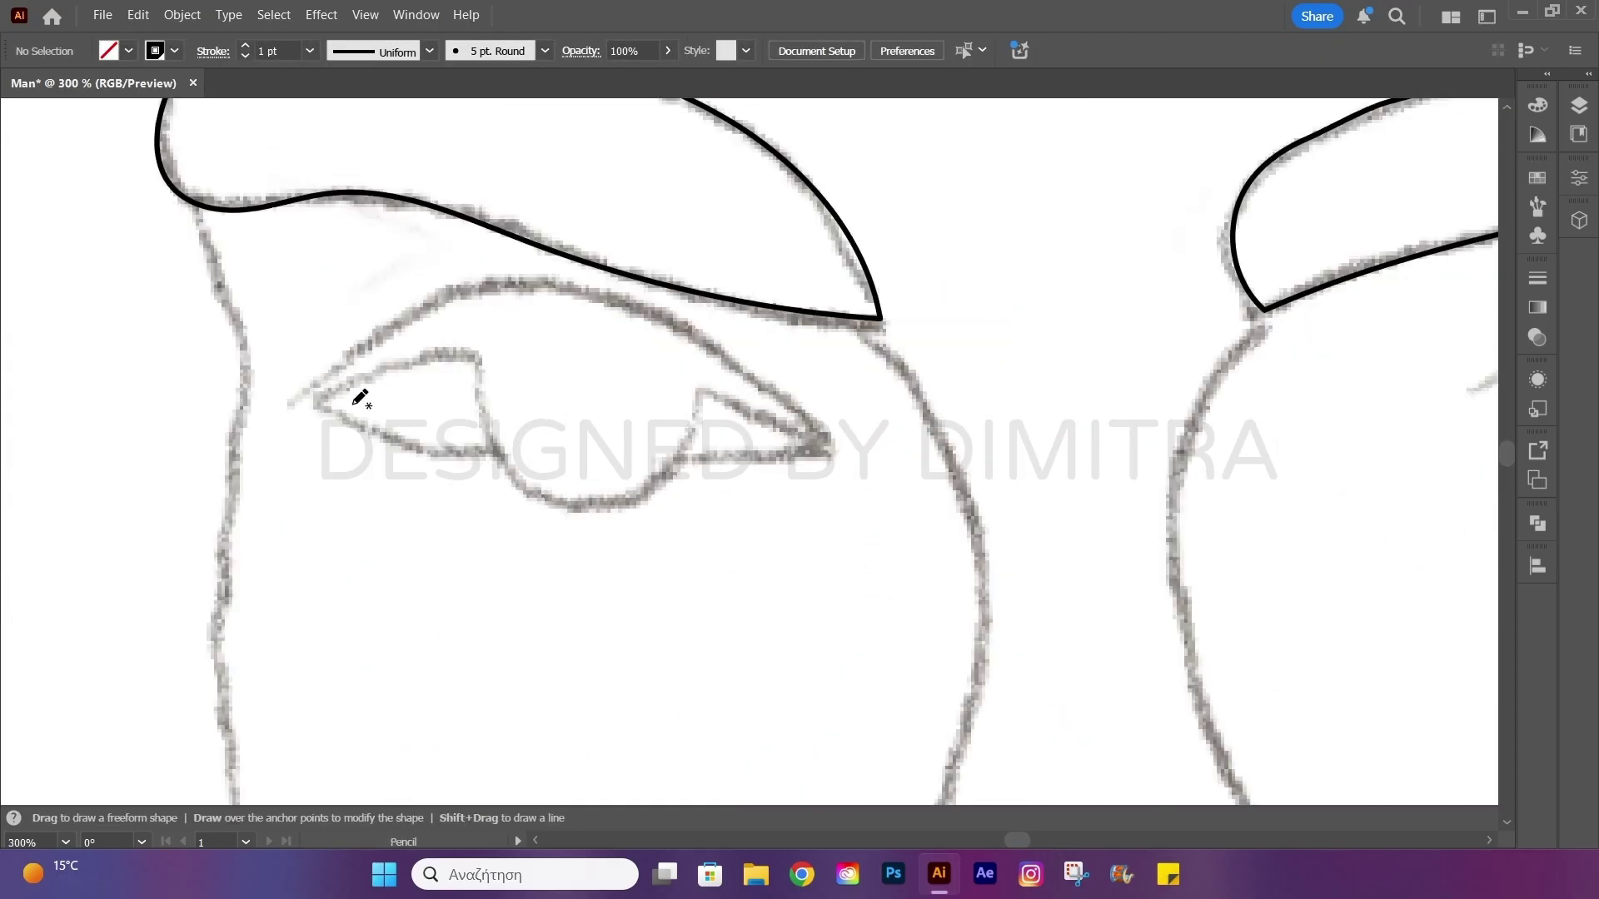
scroll(333, 402, "down", 1)
mouse_move(319, 385)
left_mouse_down()
mouse_move(485, 314)
mouse_move(607, 367)
mouse_move(624, 414)
mouse_move(496, 471)
mouse_move(314, 387)
left_mouse_up()
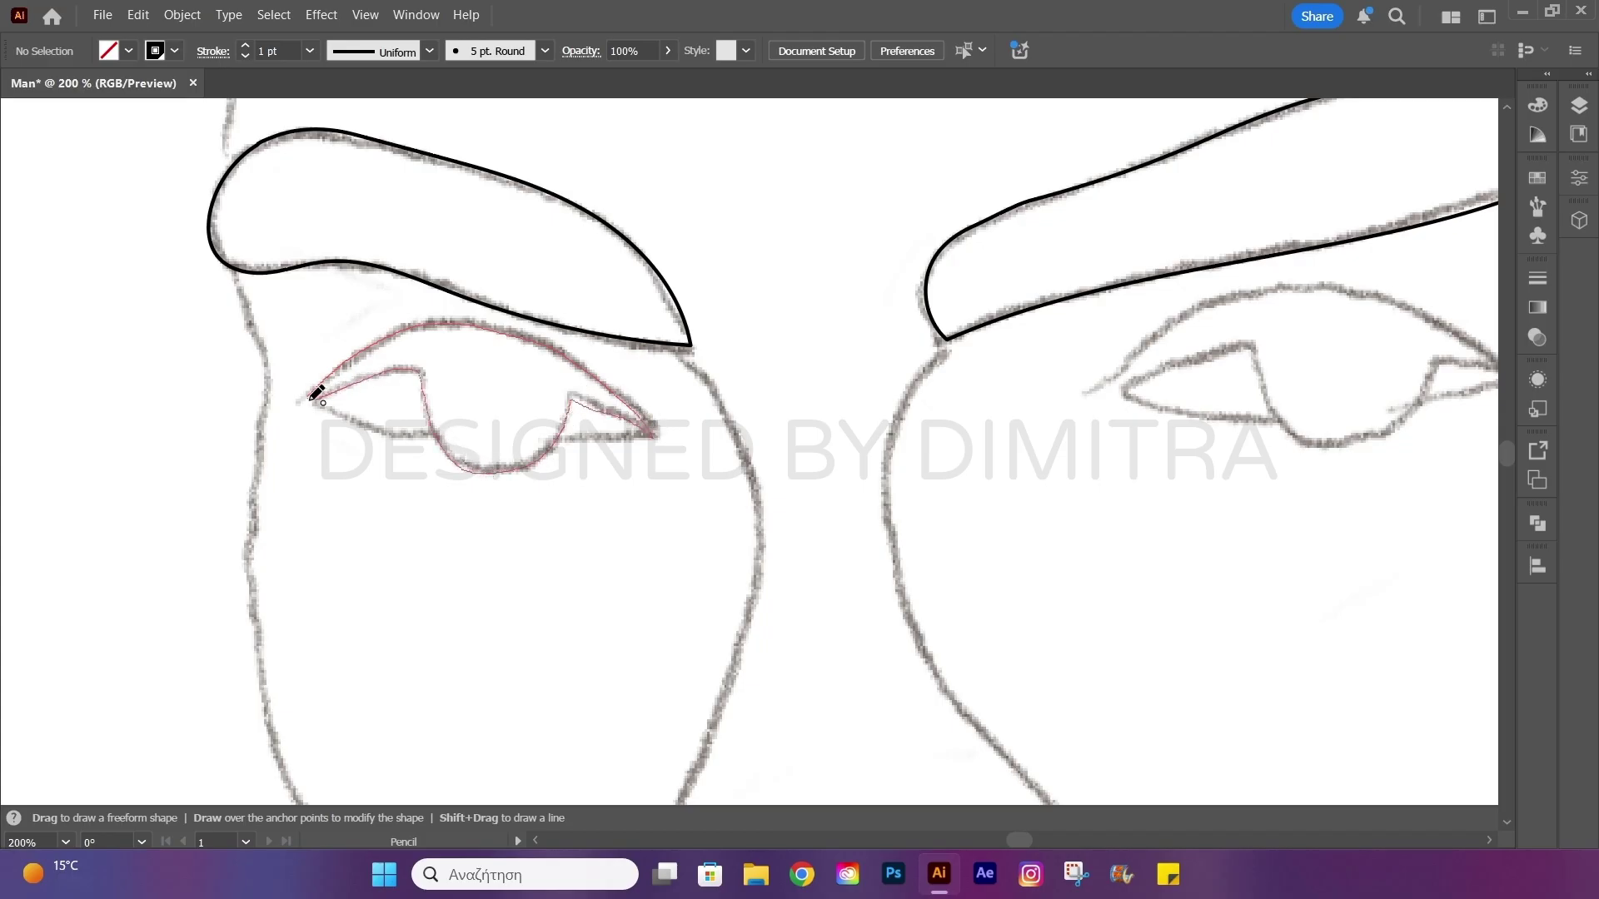
scroll(699, 436, "right", 5)
scroll(699, 435, "down", 1)
key("a")
mouse_move(706, 447)
left_mouse_down()
mouse_move(1000, 431)
mouse_move(816, 432)
mouse_move(782, 417)
mouse_move(707, 450)
left_mouse_up()
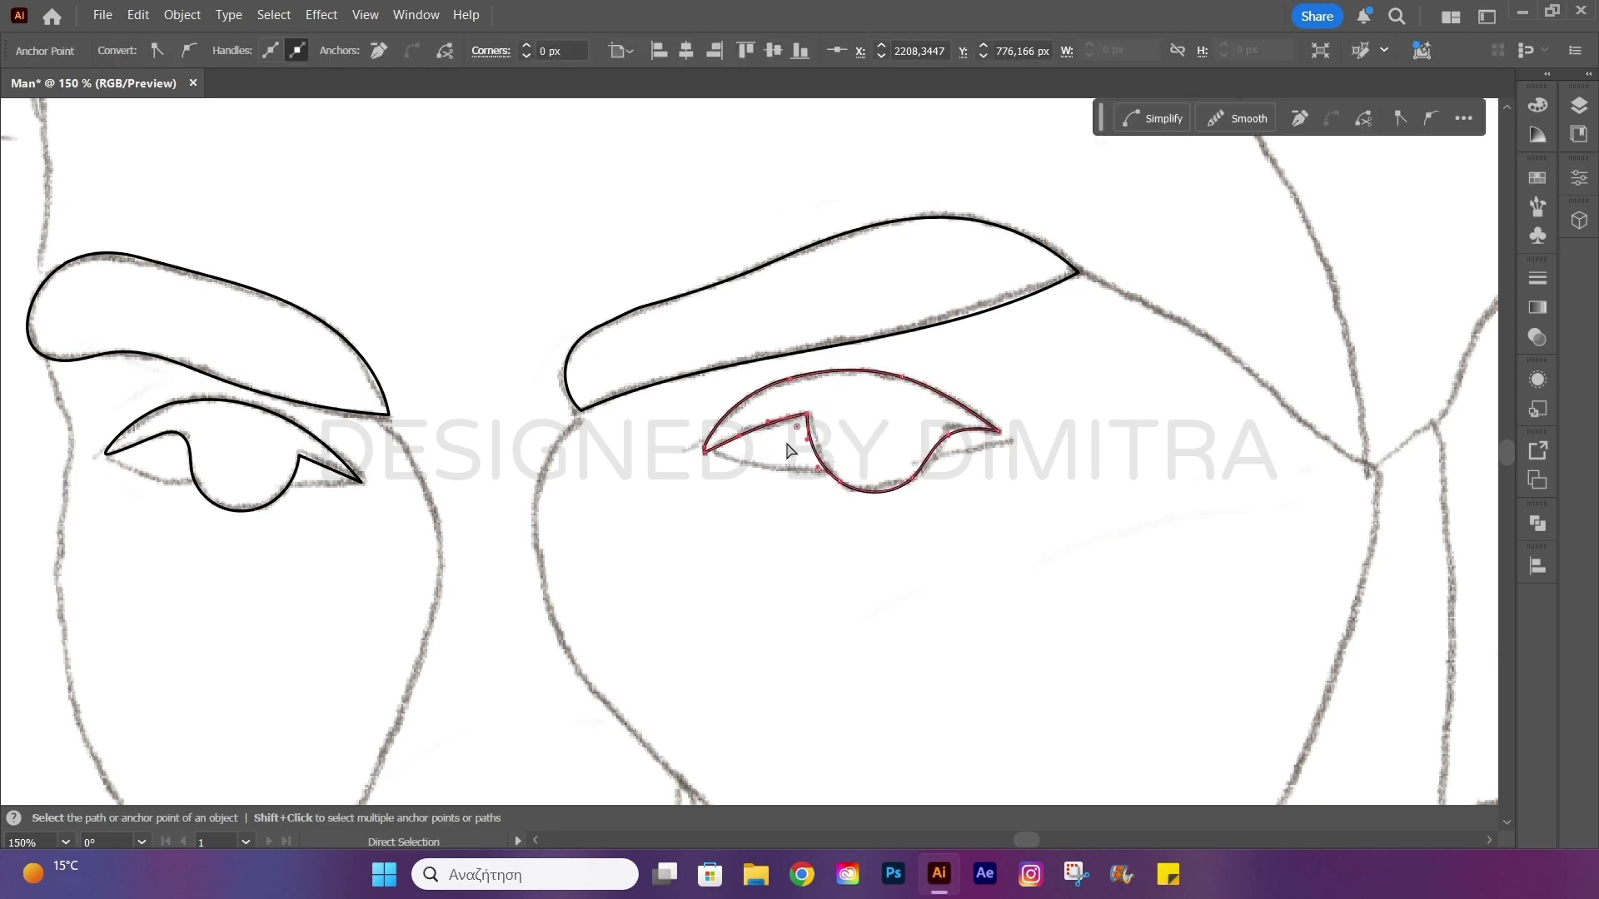
Pen-trace a closed outline of the left eye and change its stacking order.
key("ctrl+shift+a")
scroll(749, 449, "left", 3)
key("p")
left_click(306, 443)
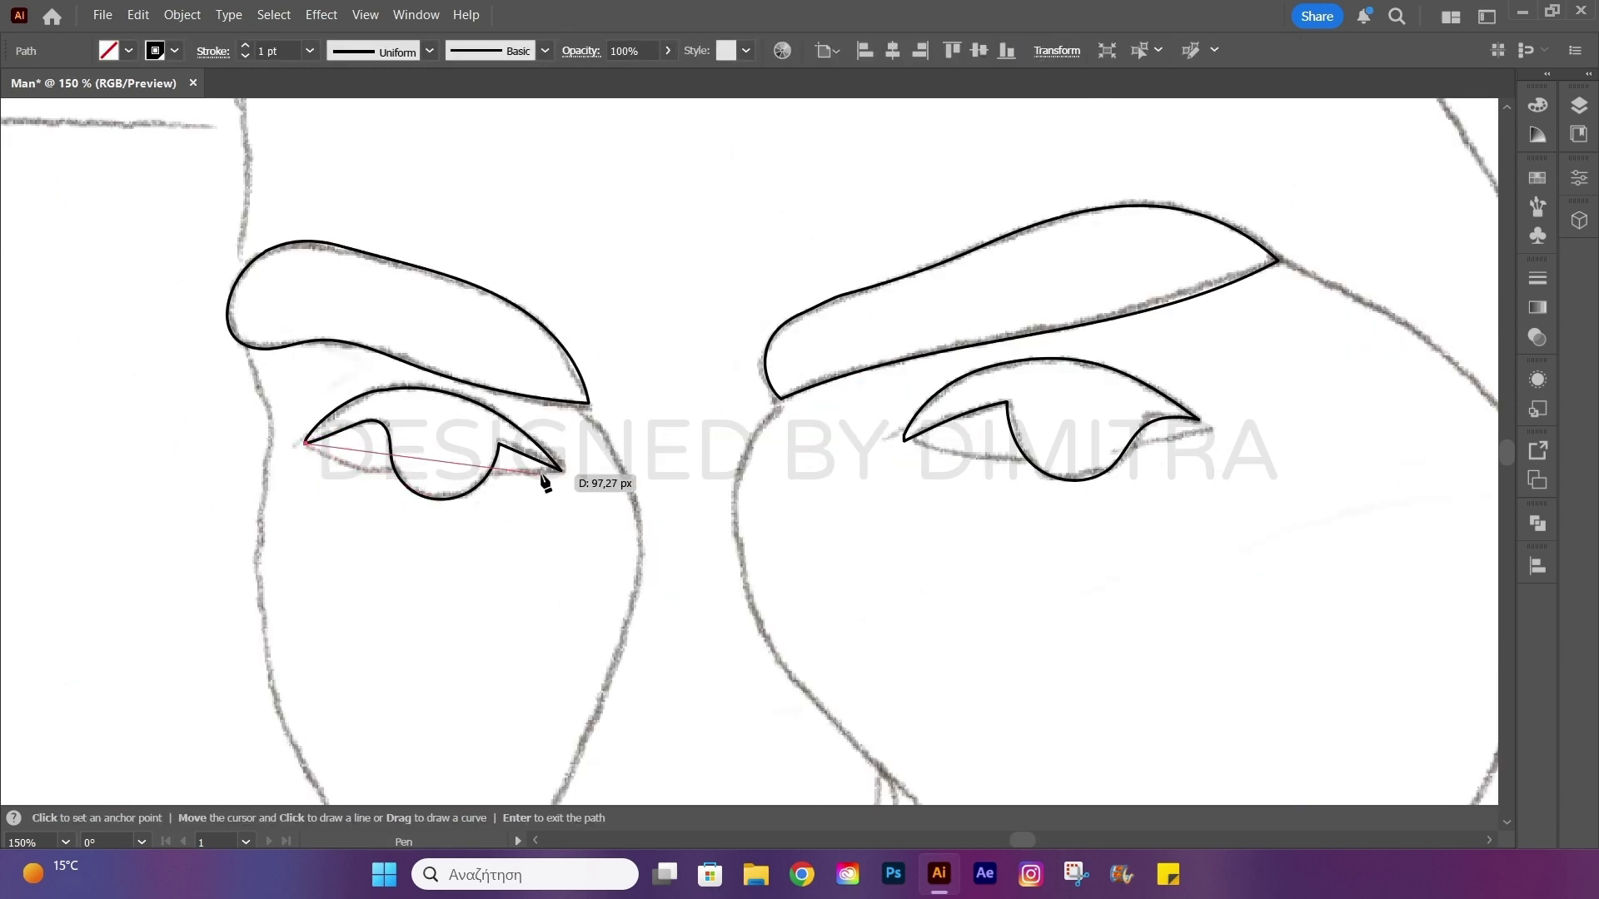
left_click_drag(560, 471, 729, 391)
left_click(456, 410)
left_click(390, 404)
left_click(305, 443)
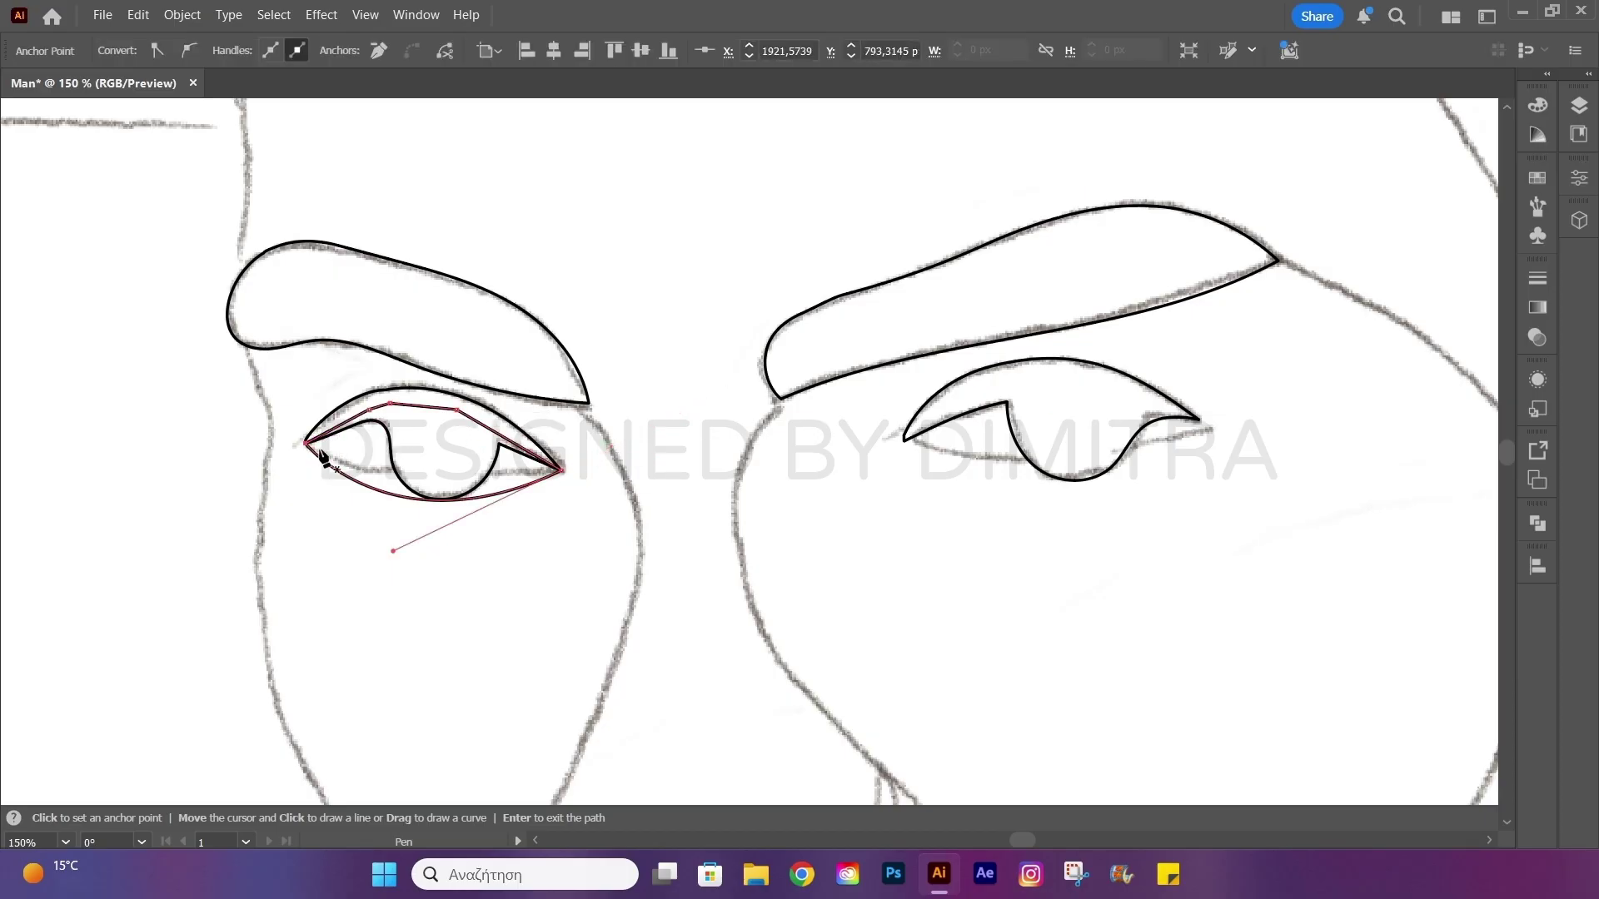
right_click(346, 425)
left_click(657, 814)
Close the right eye outline with the Pen tool, then zoom out.
left_click_drag(1199, 419, 1292, 292)
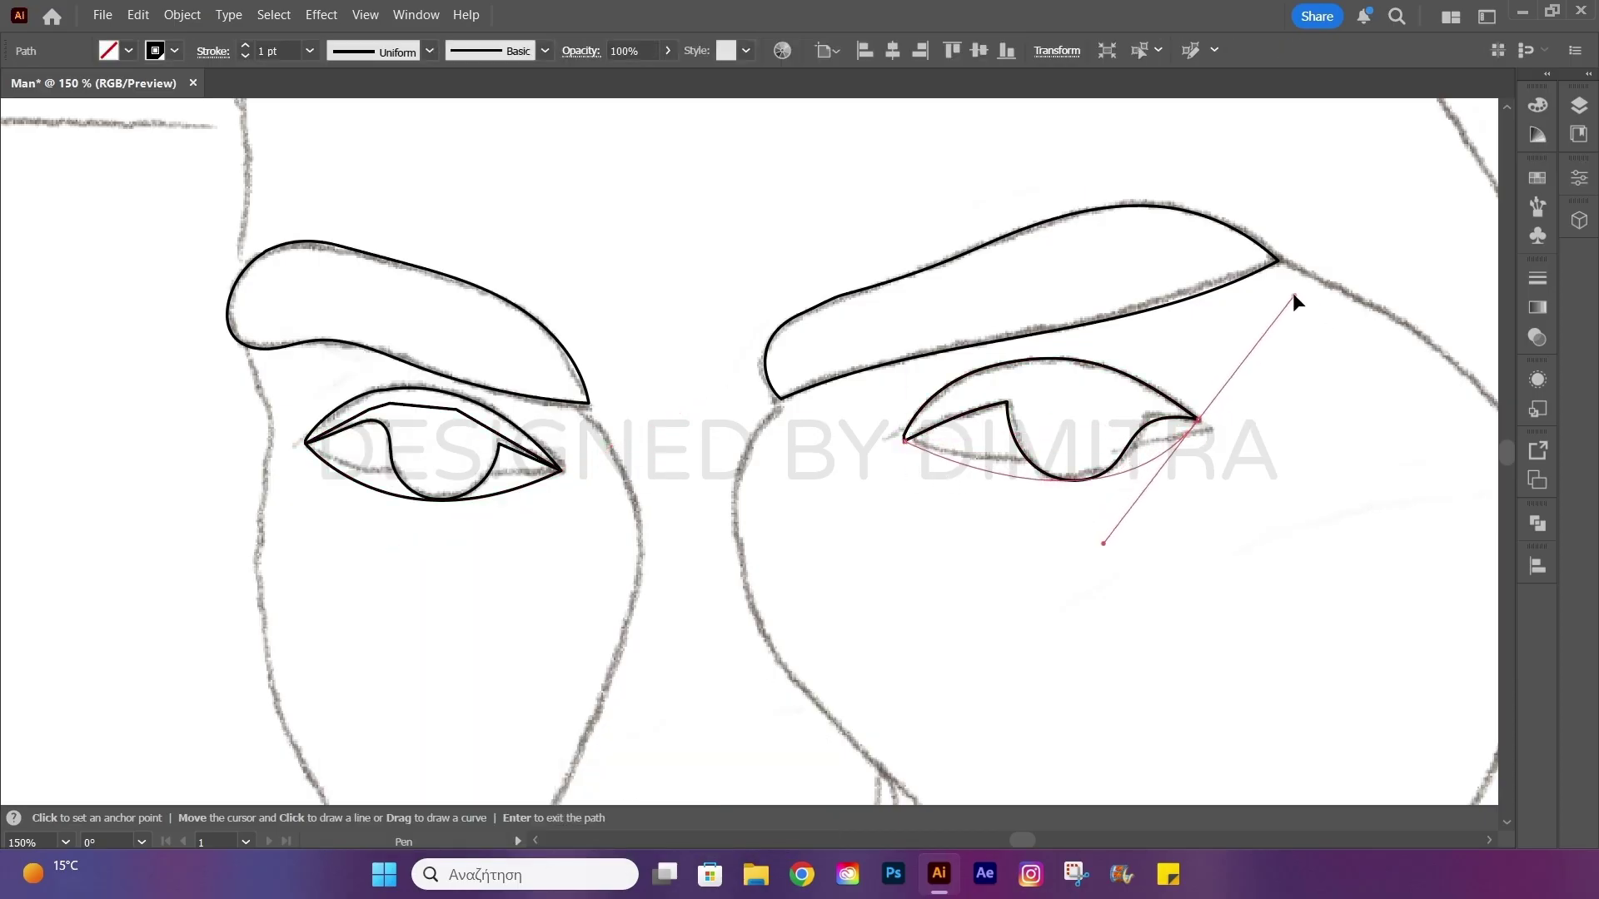
left_click(906, 440)
right_click(837, 454)
left_click(956, 703)
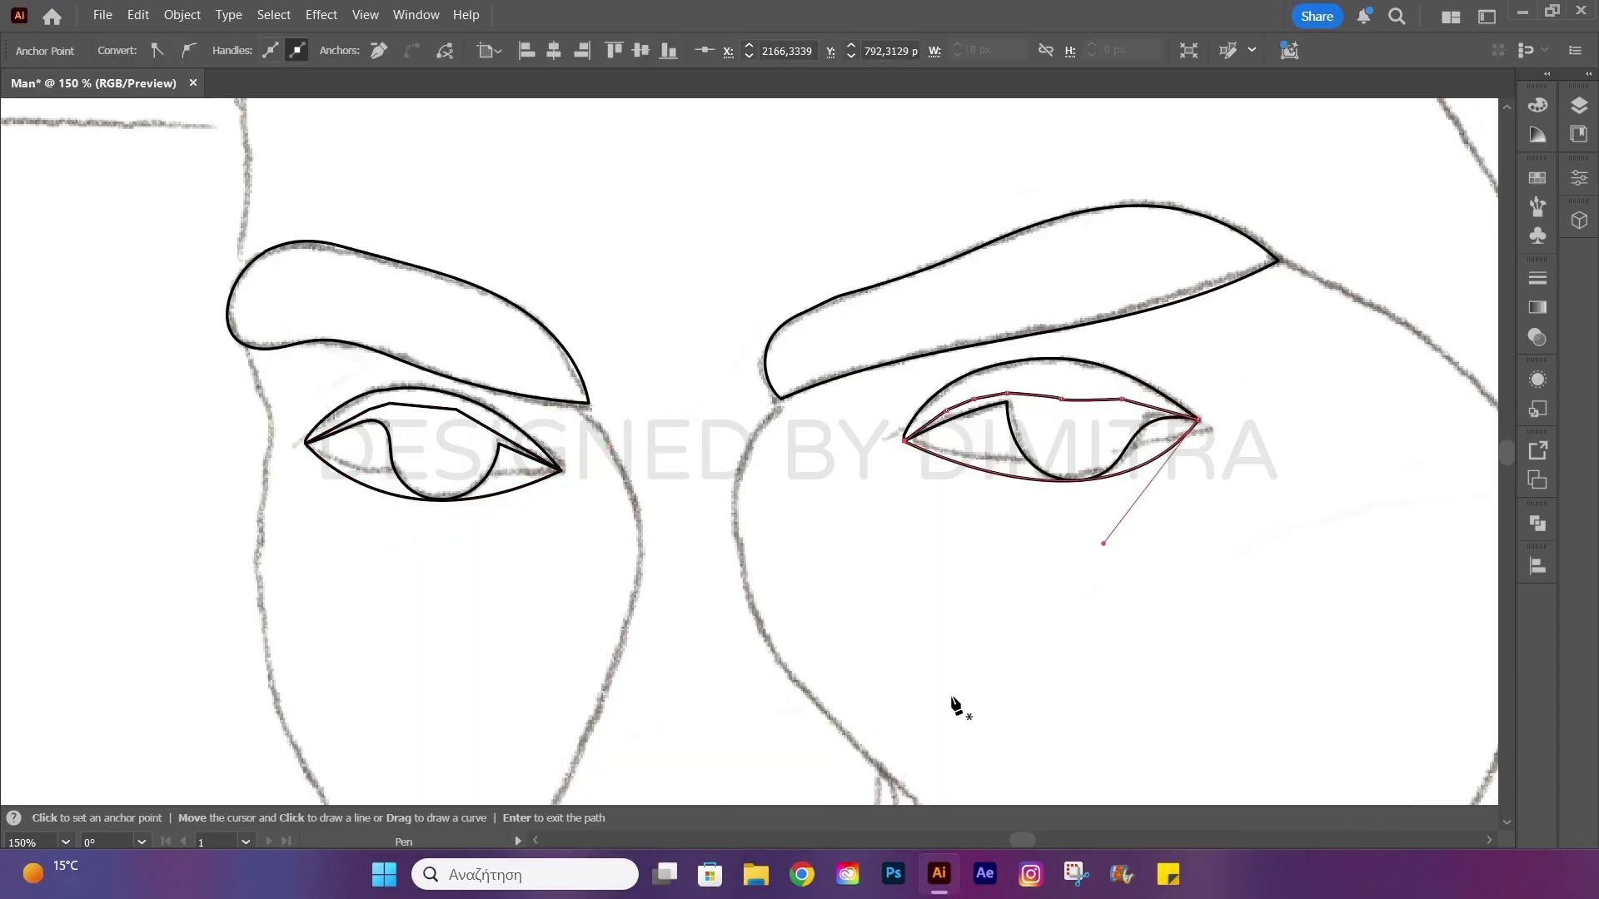
key("v")
scroll(956, 703, "down", 3)
key("ctrl+minus")
scroll(781, 511, "up", 4)
Pen-trace the lower edge of the nose as an open path.
key("p")
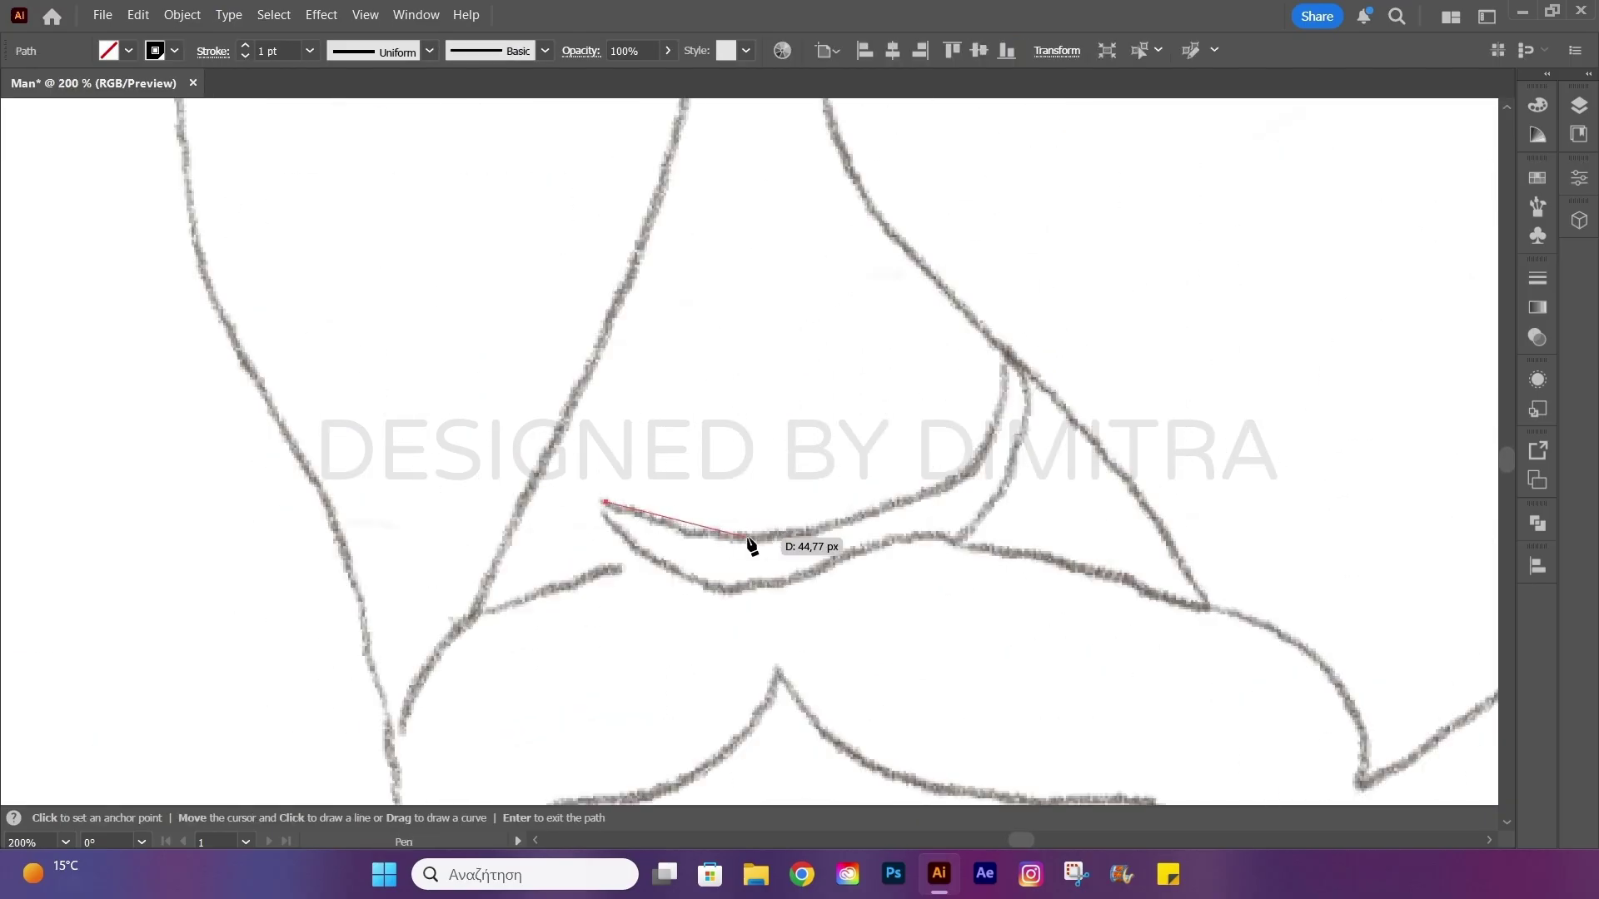
left_click(606, 502)
left_click(748, 537)
left_click(964, 481)
left_click_drag(1006, 358, 1005, 309)
key("Return")
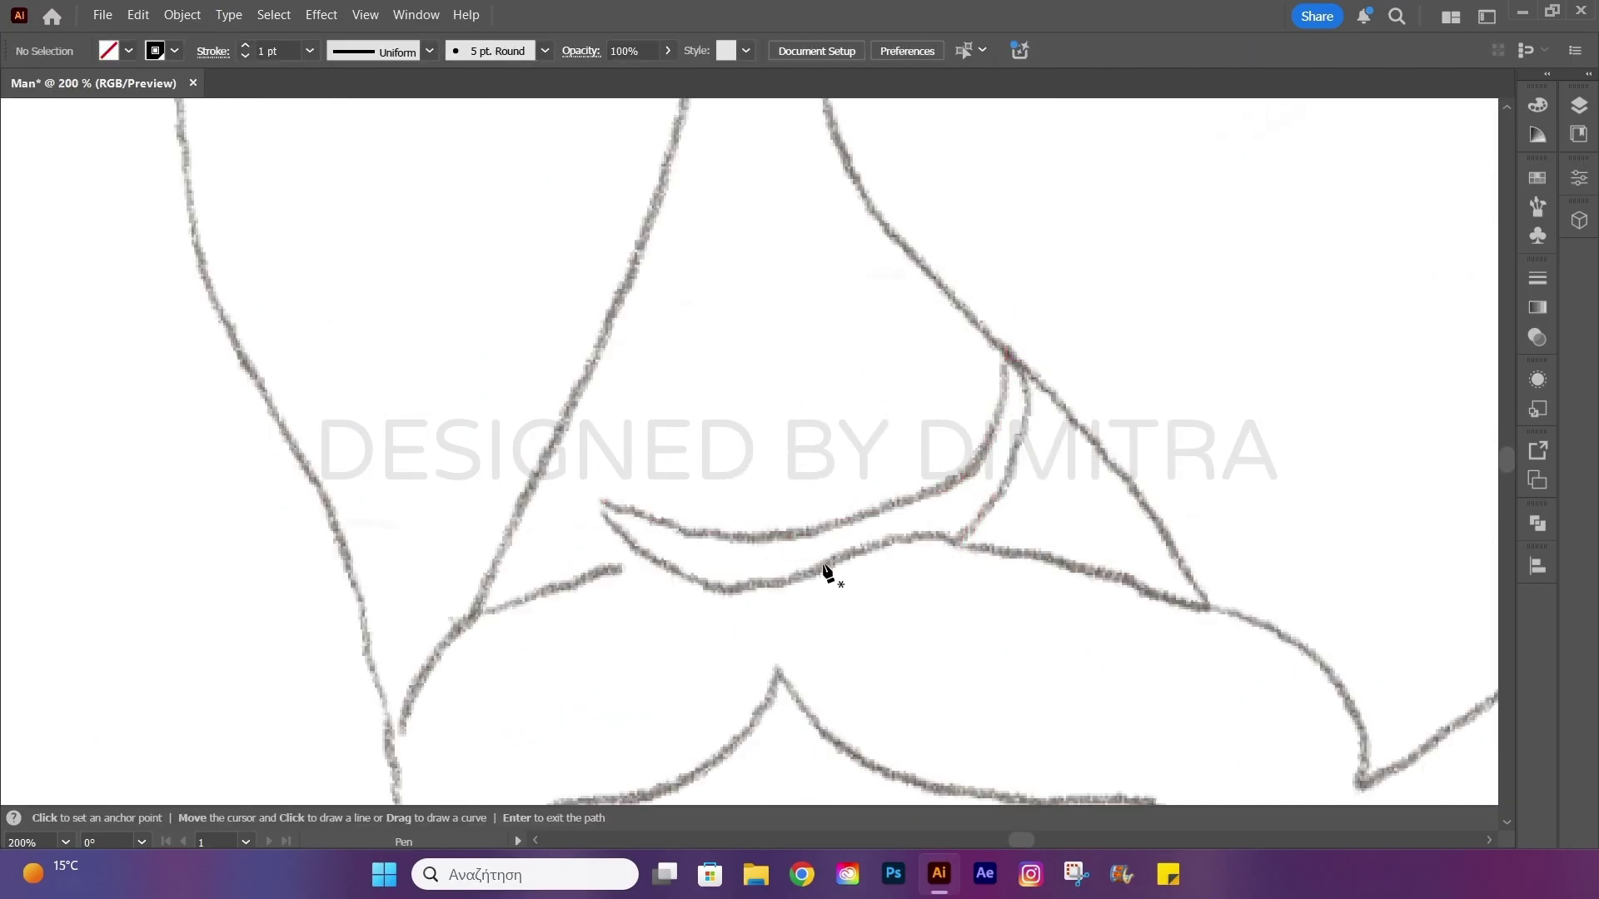
Pencil-trace the nostril curve and reshape its left end to match the sketch.
key("n")
mouse_move(607, 500)
left_mouse_down()
mouse_move(839, 518)
mouse_move(661, 568)
left_mouse_up()
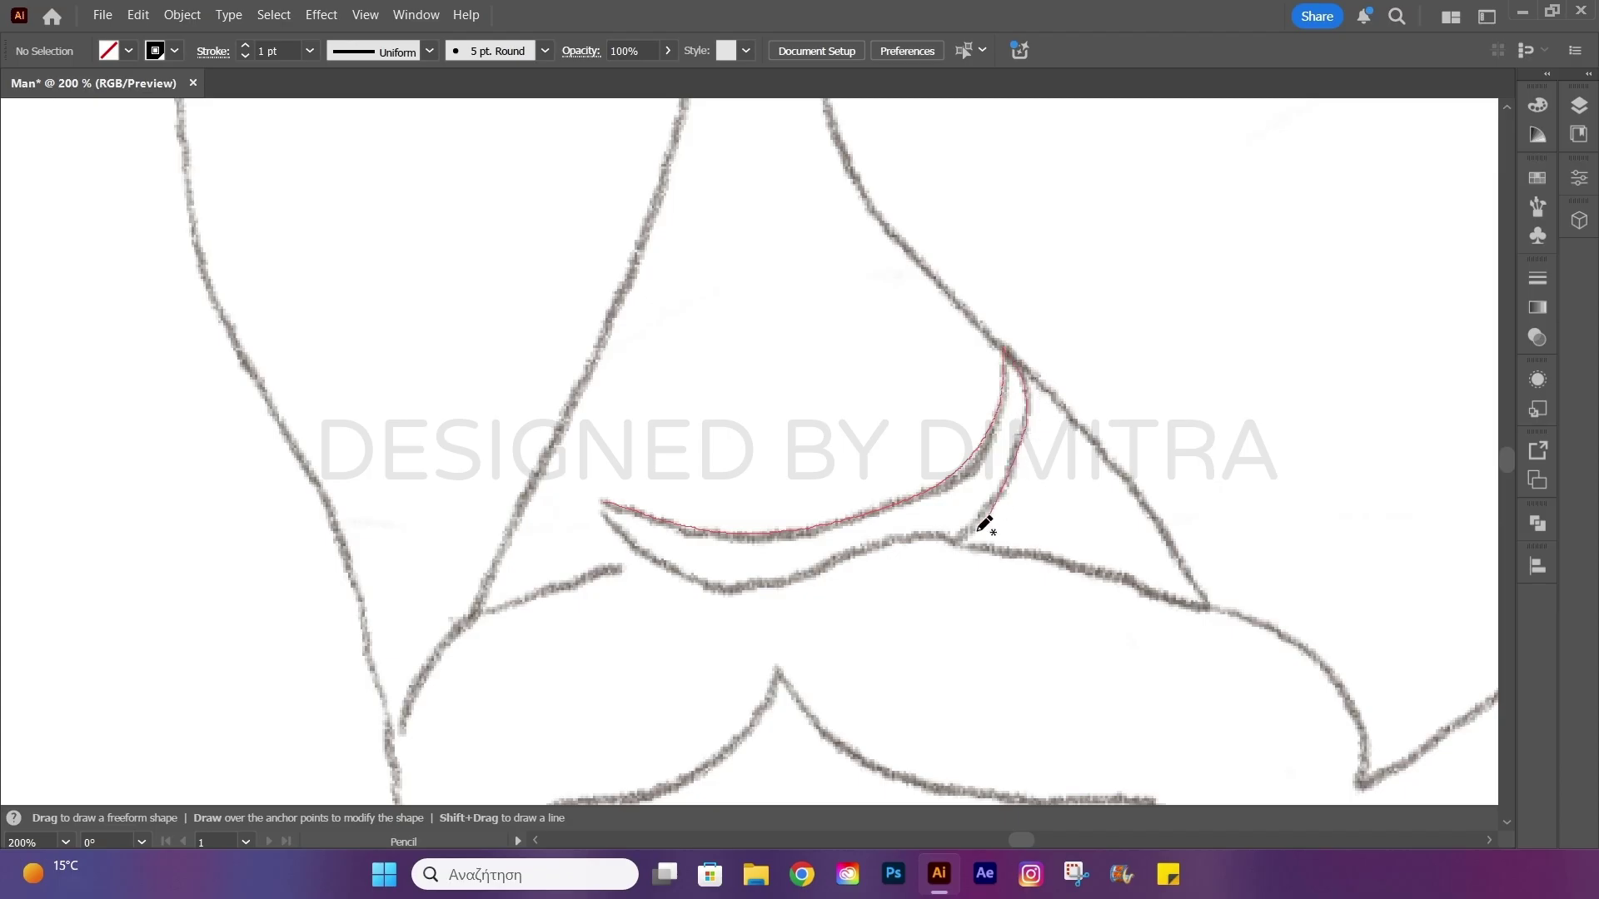
key("a")
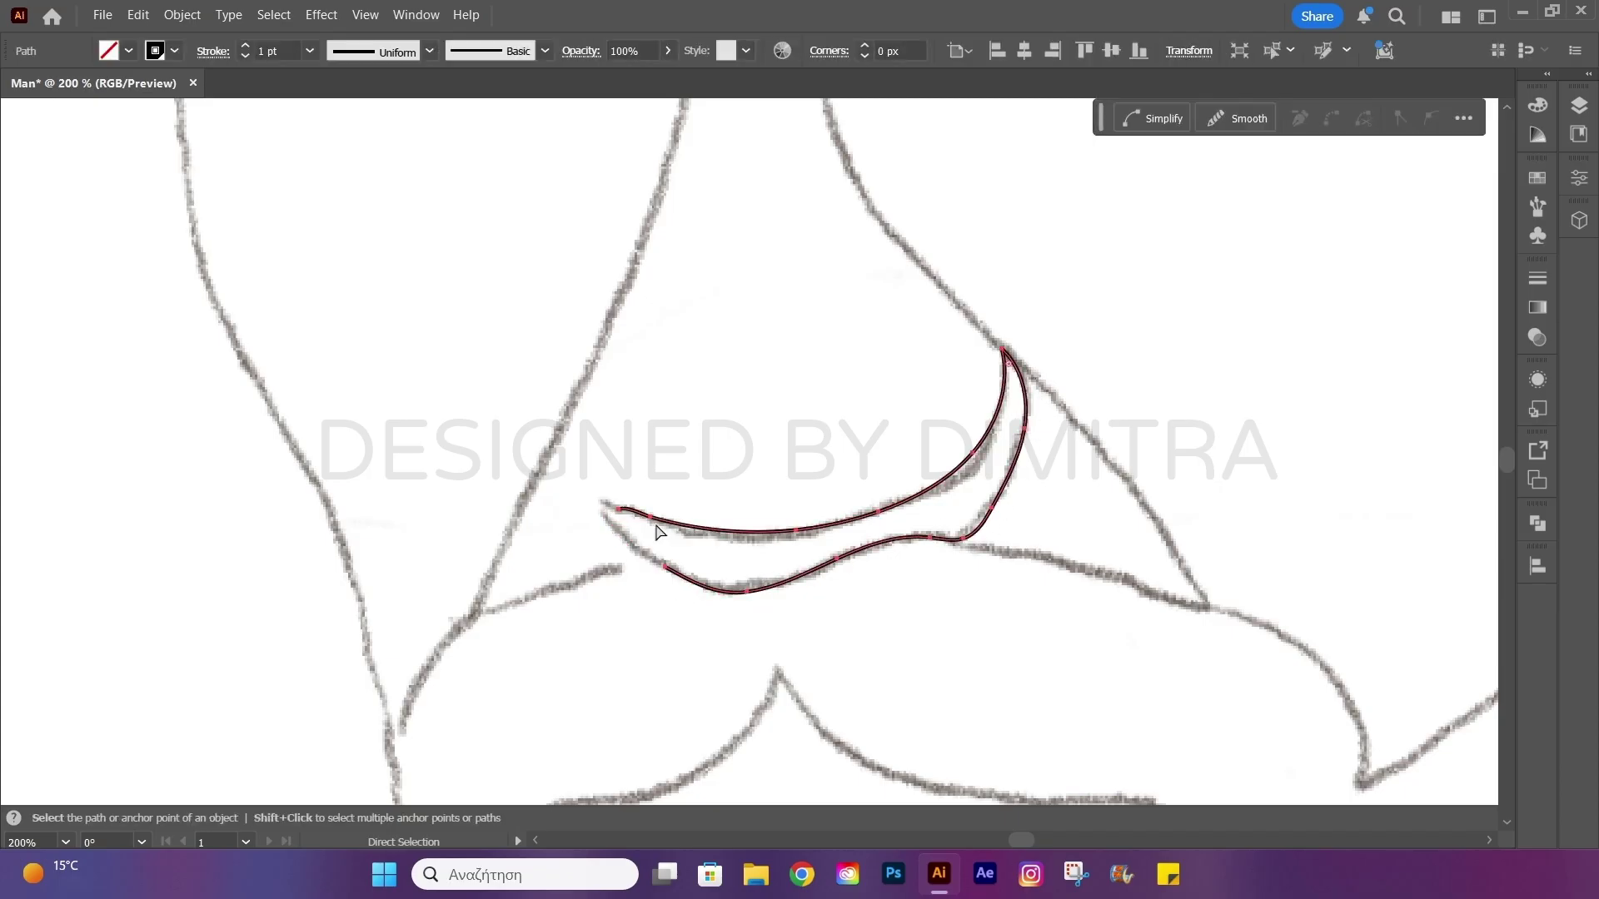
left_click(643, 554)
left_click_drag(621, 518, 601, 502)
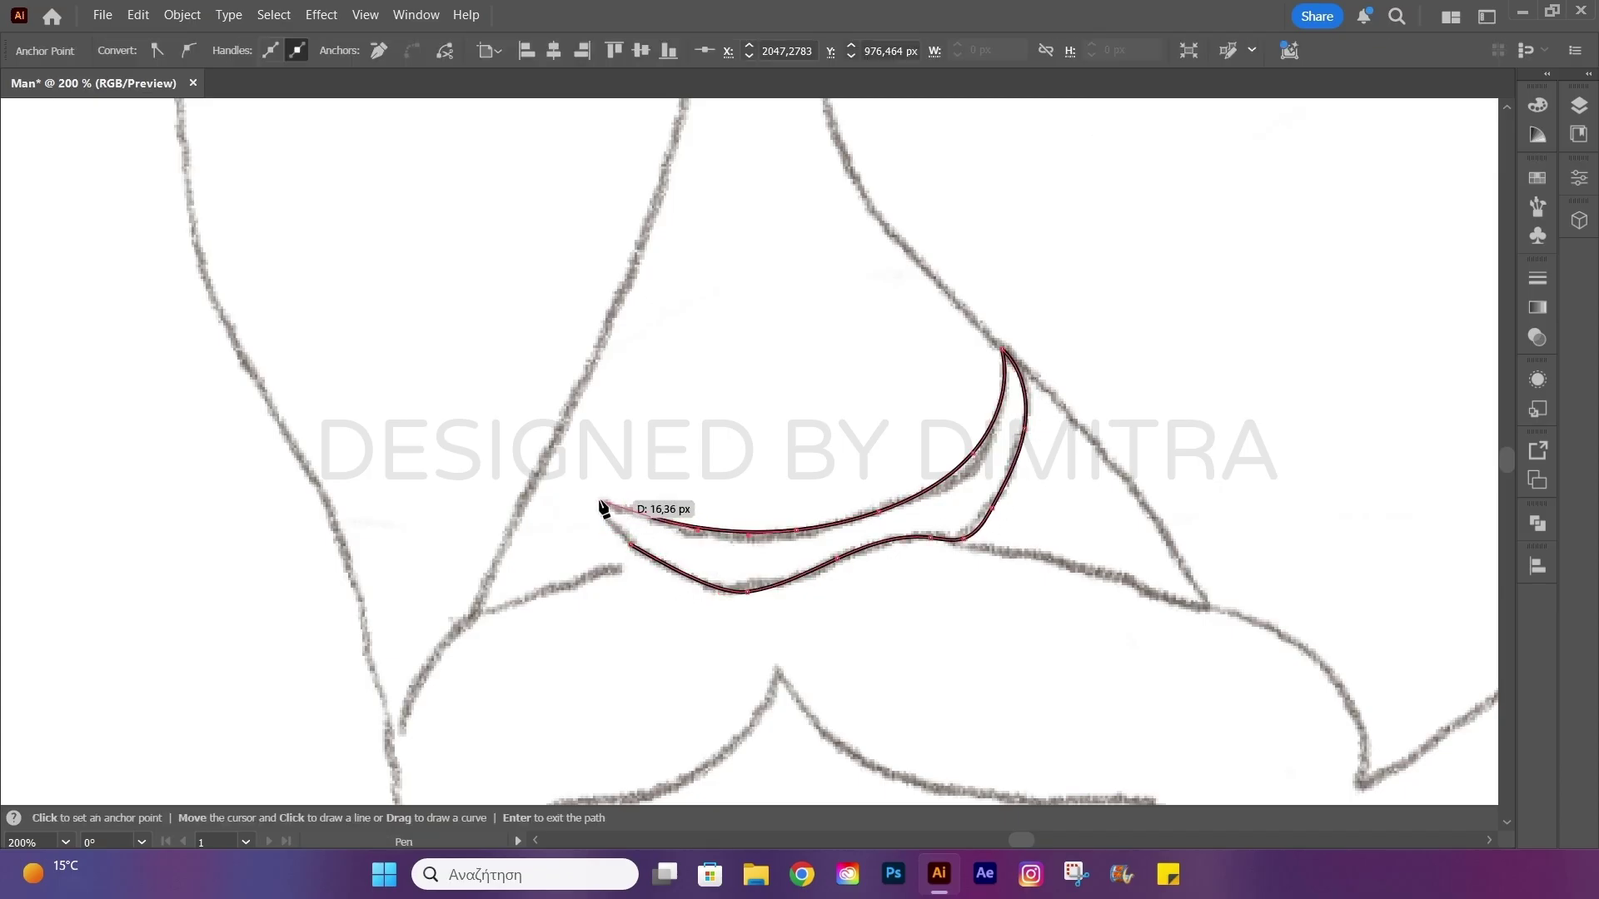
Pen-trace a closed outline of the moustache.
key("p")
scroll(641, 589, "down", 2)
scroll(732, 560, "down", 4)
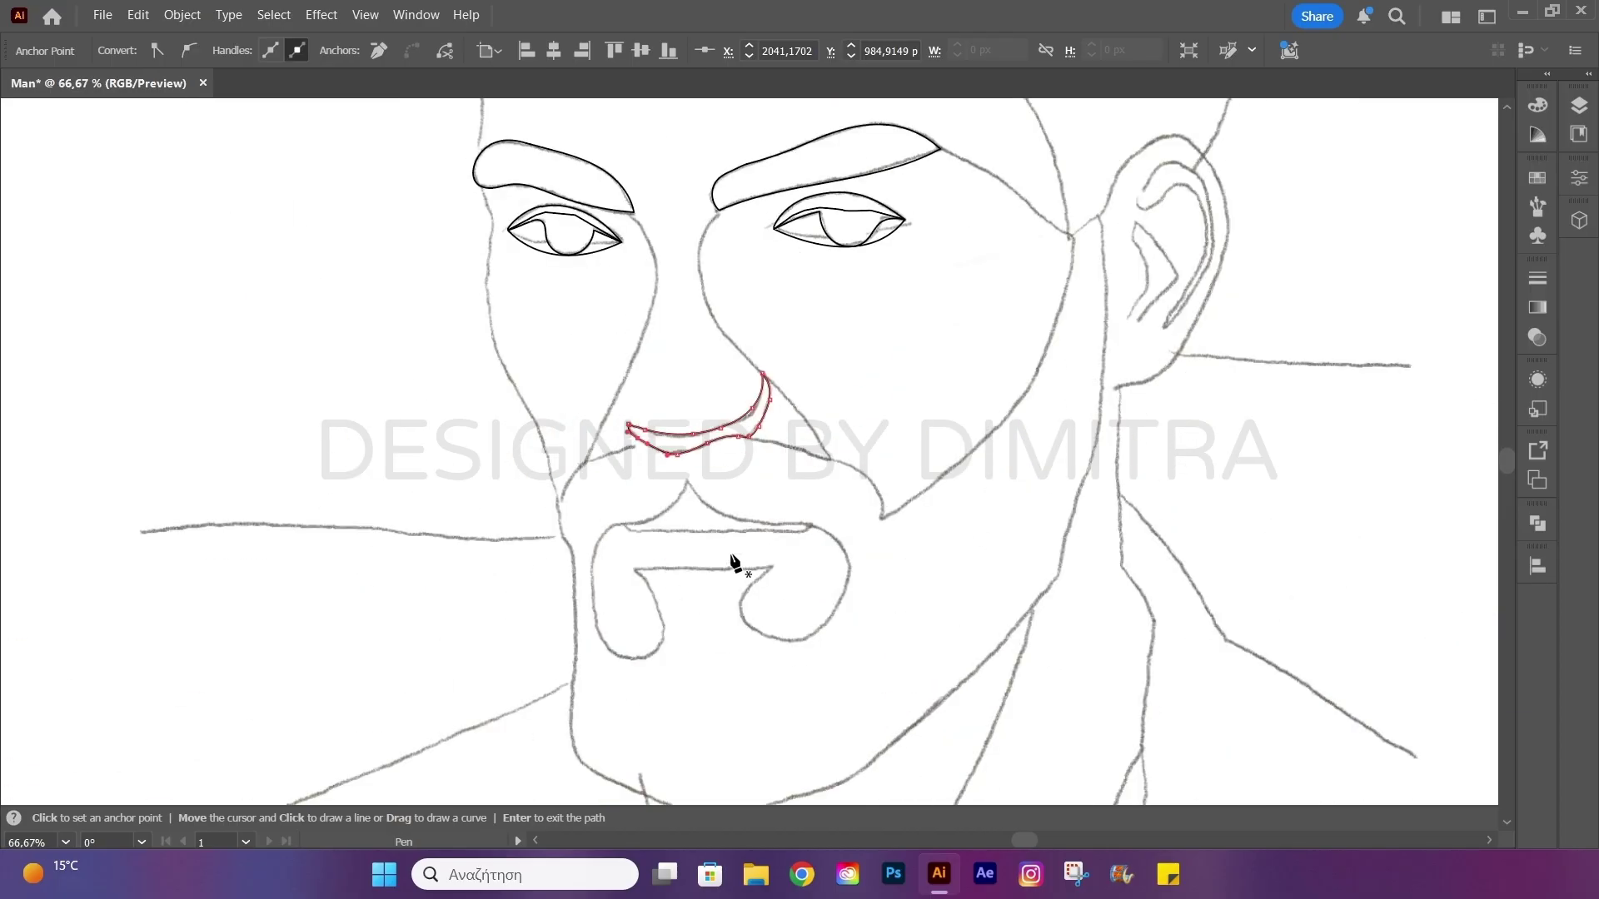
scroll(392, 507, "up", 6)
left_click(361, 474)
left_click_drag(413, 504, 457, 510)
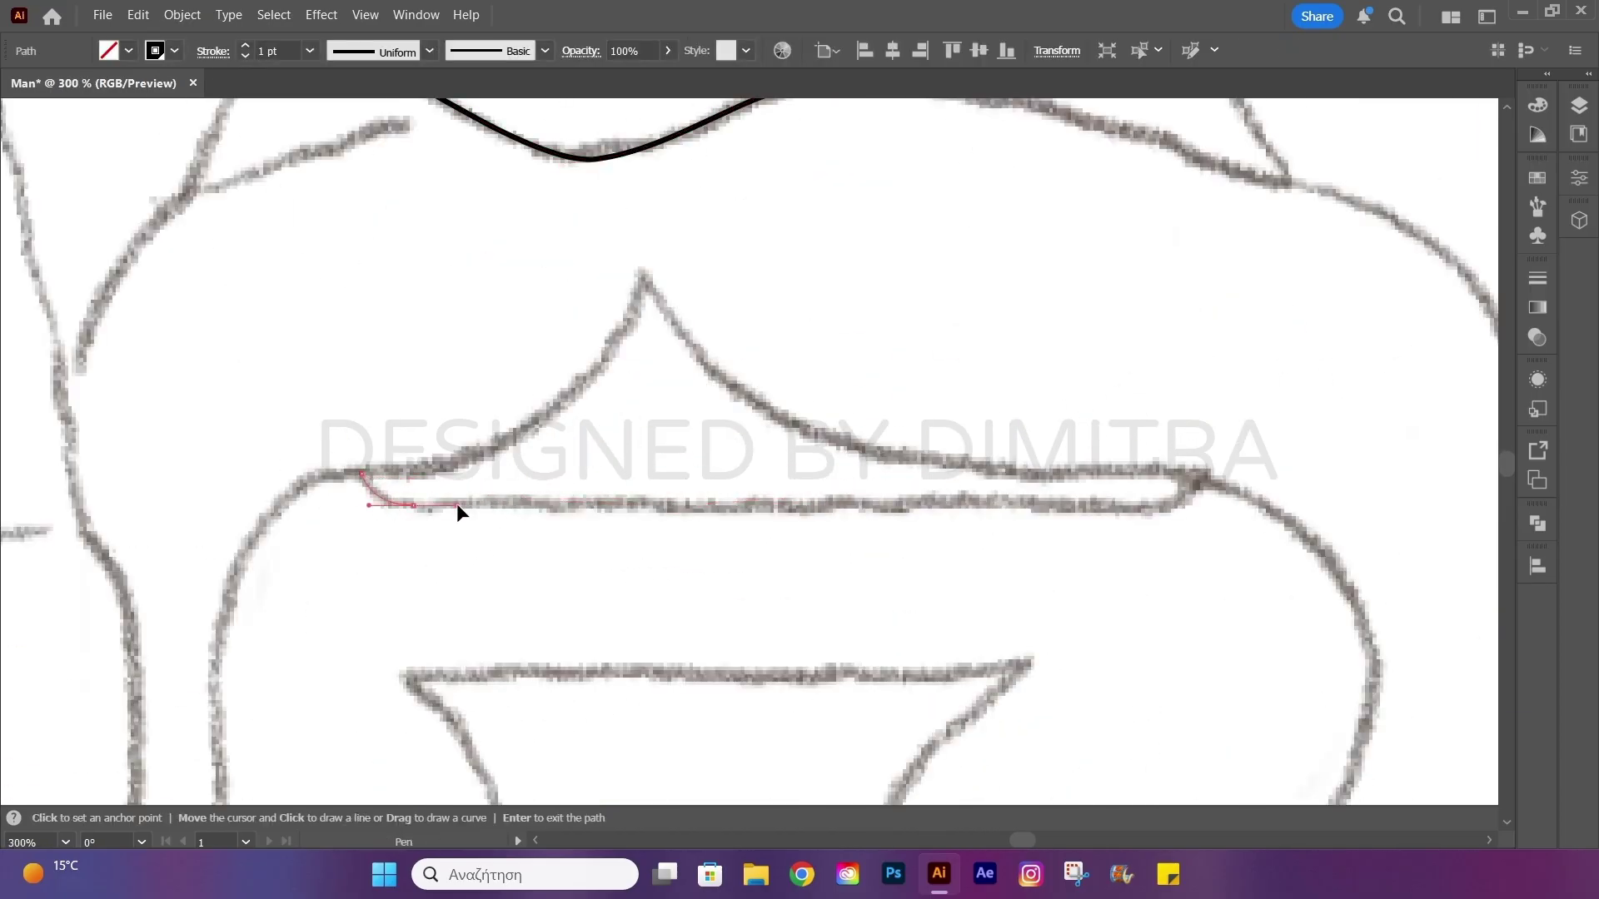
left_click(773, 502)
left_click(1164, 505)
left_click(1202, 476)
left_click_drag(639, 277, 589, 136)
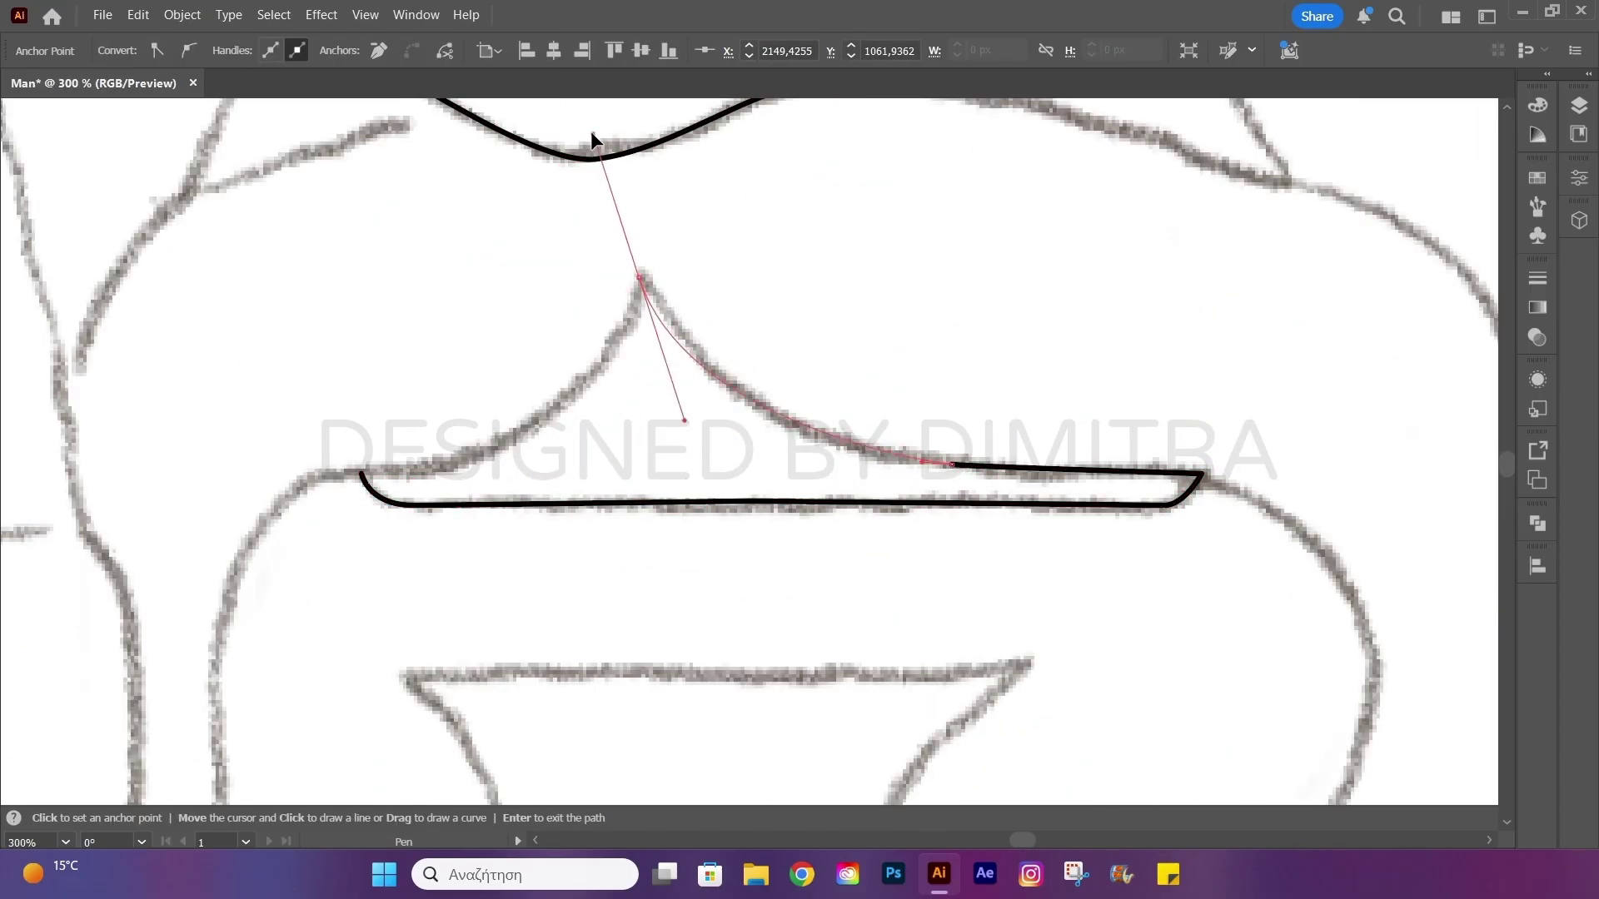
left_click_drag(361, 475, 98, 497)
scroll(582, 563, "down", 2)
scroll(590, 560, "down", 1)
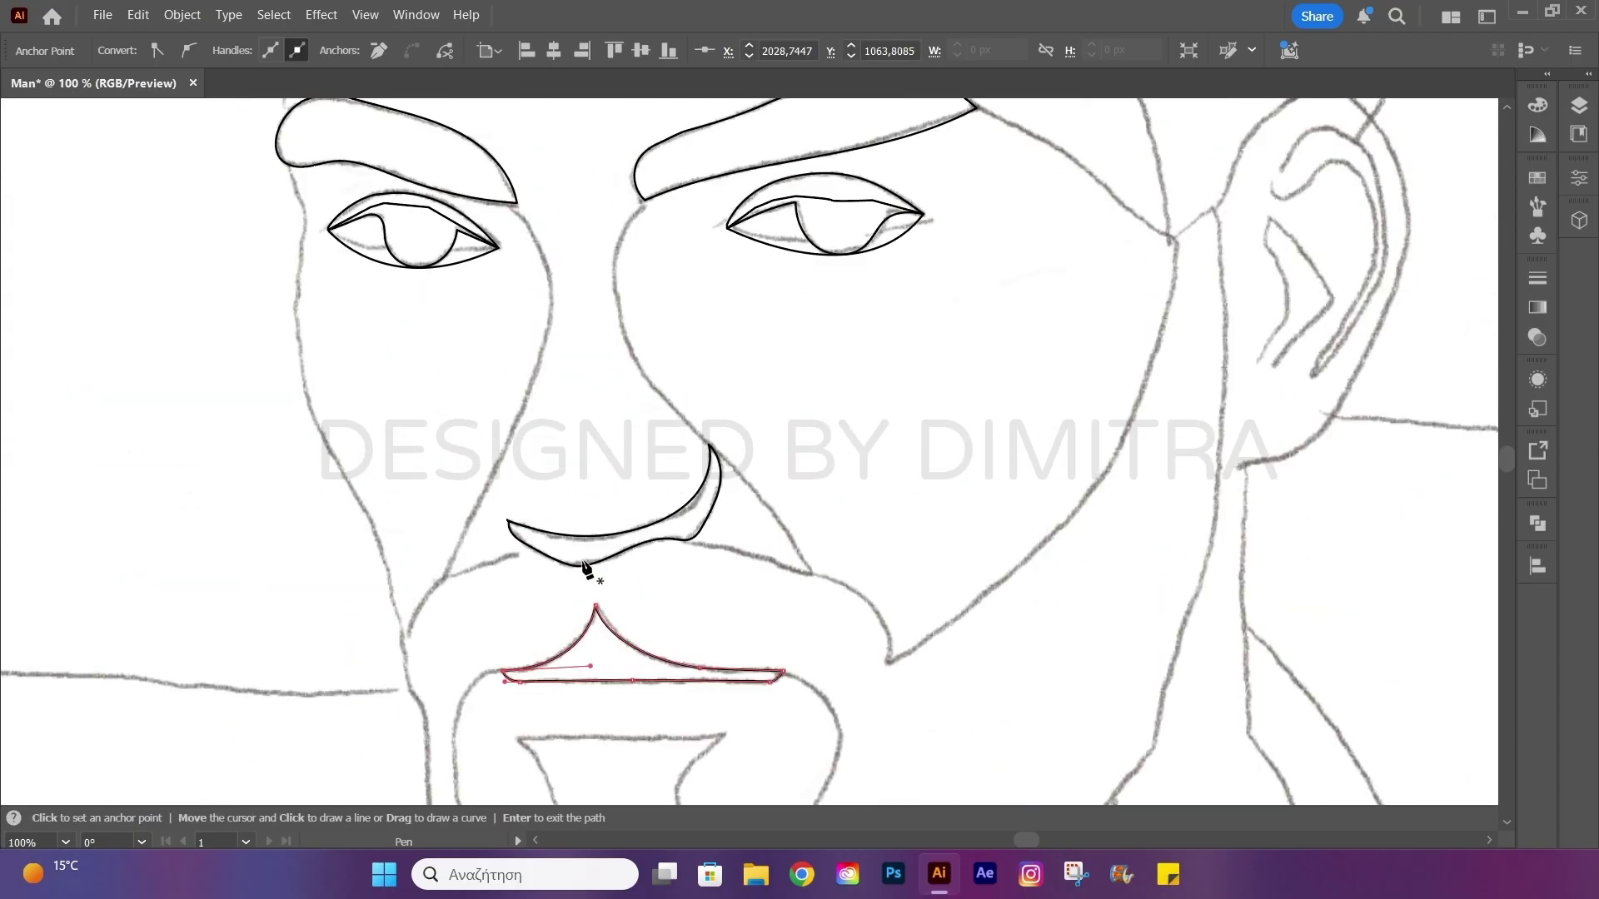
scroll(446, 668, "up", 1)
scroll(541, 621, "down", 1)
Outline the right side of the face from jaw to brow corner and down beside the nose.
left_click(888, 706)
scroll(889, 714, "down", 1)
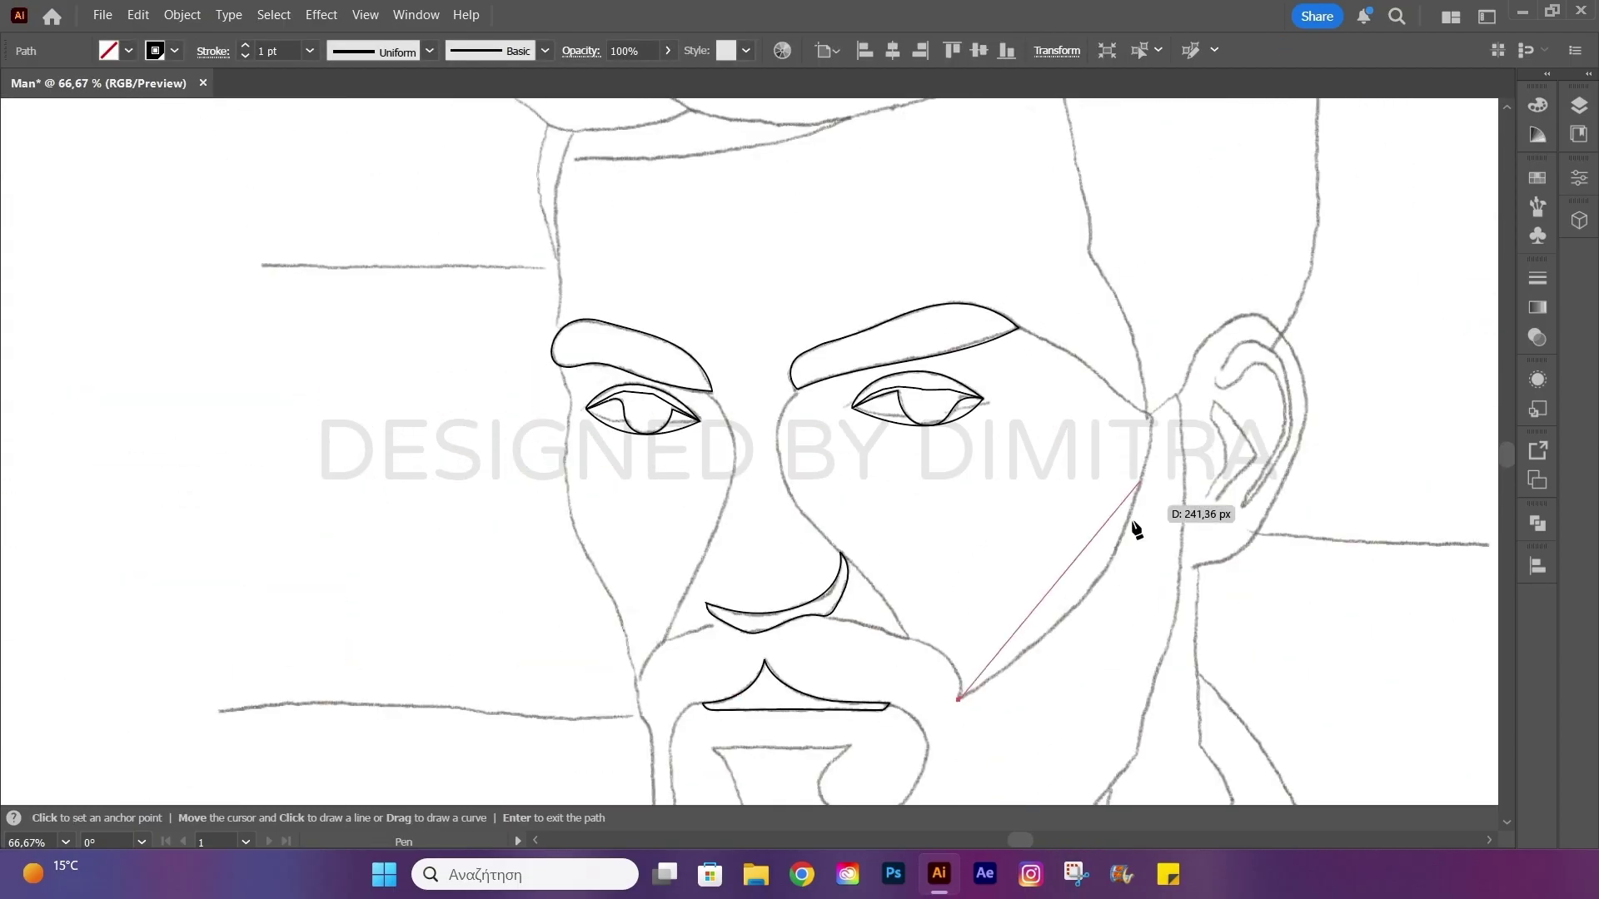
left_click_drag(1105, 571, 1125, 524)
left_click(1150, 412)
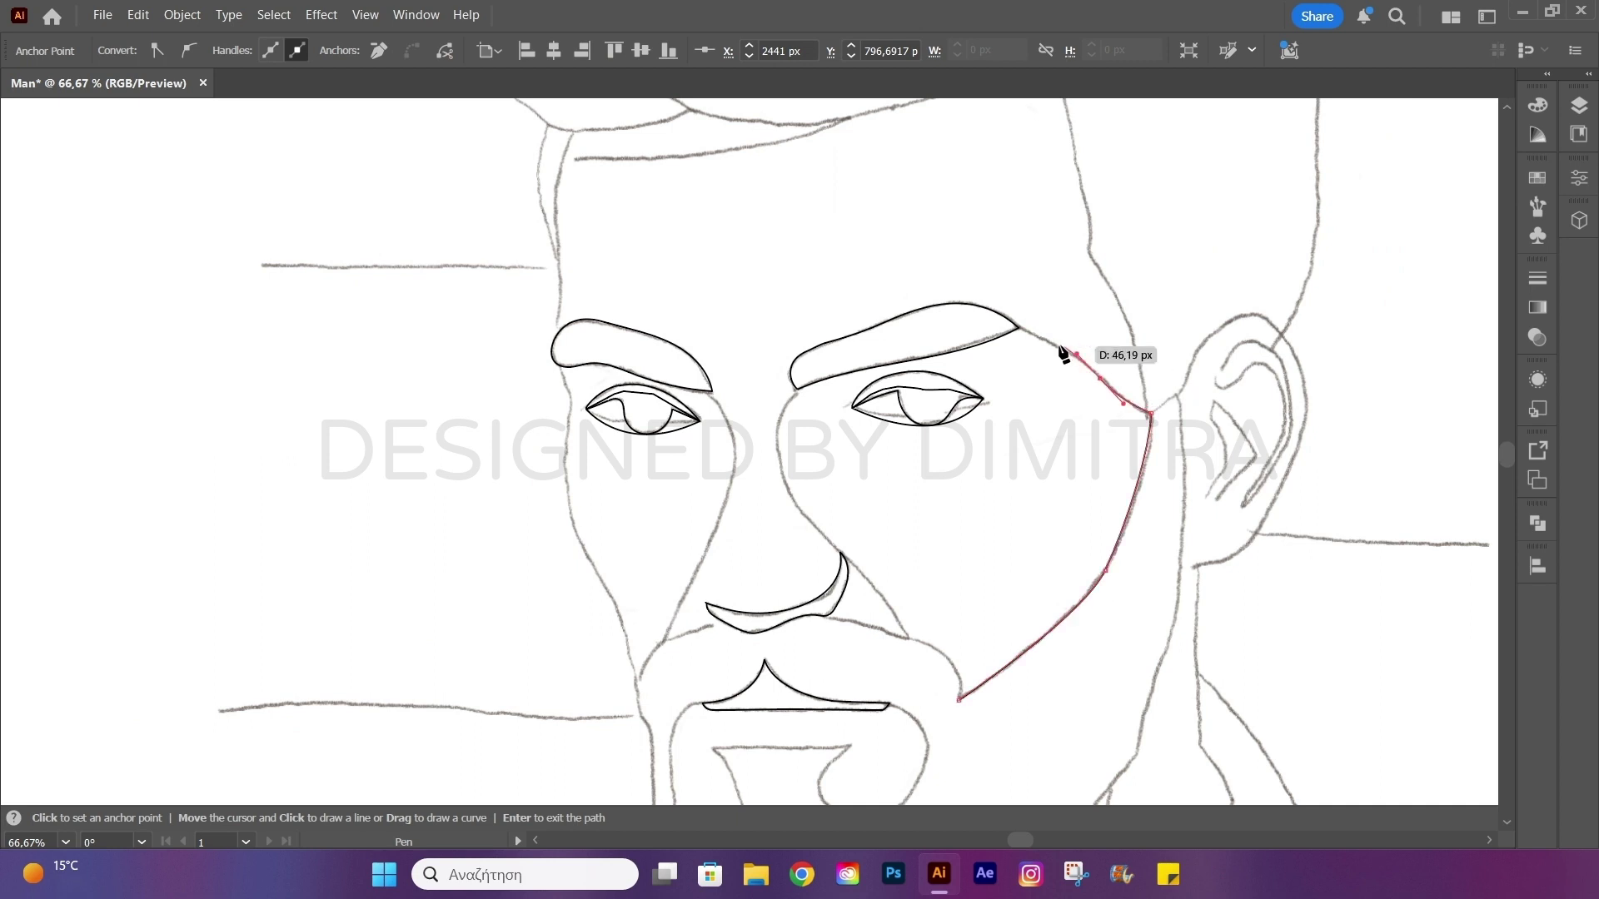
left_click(1017, 327)
left_click(797, 389)
left_click(783, 480)
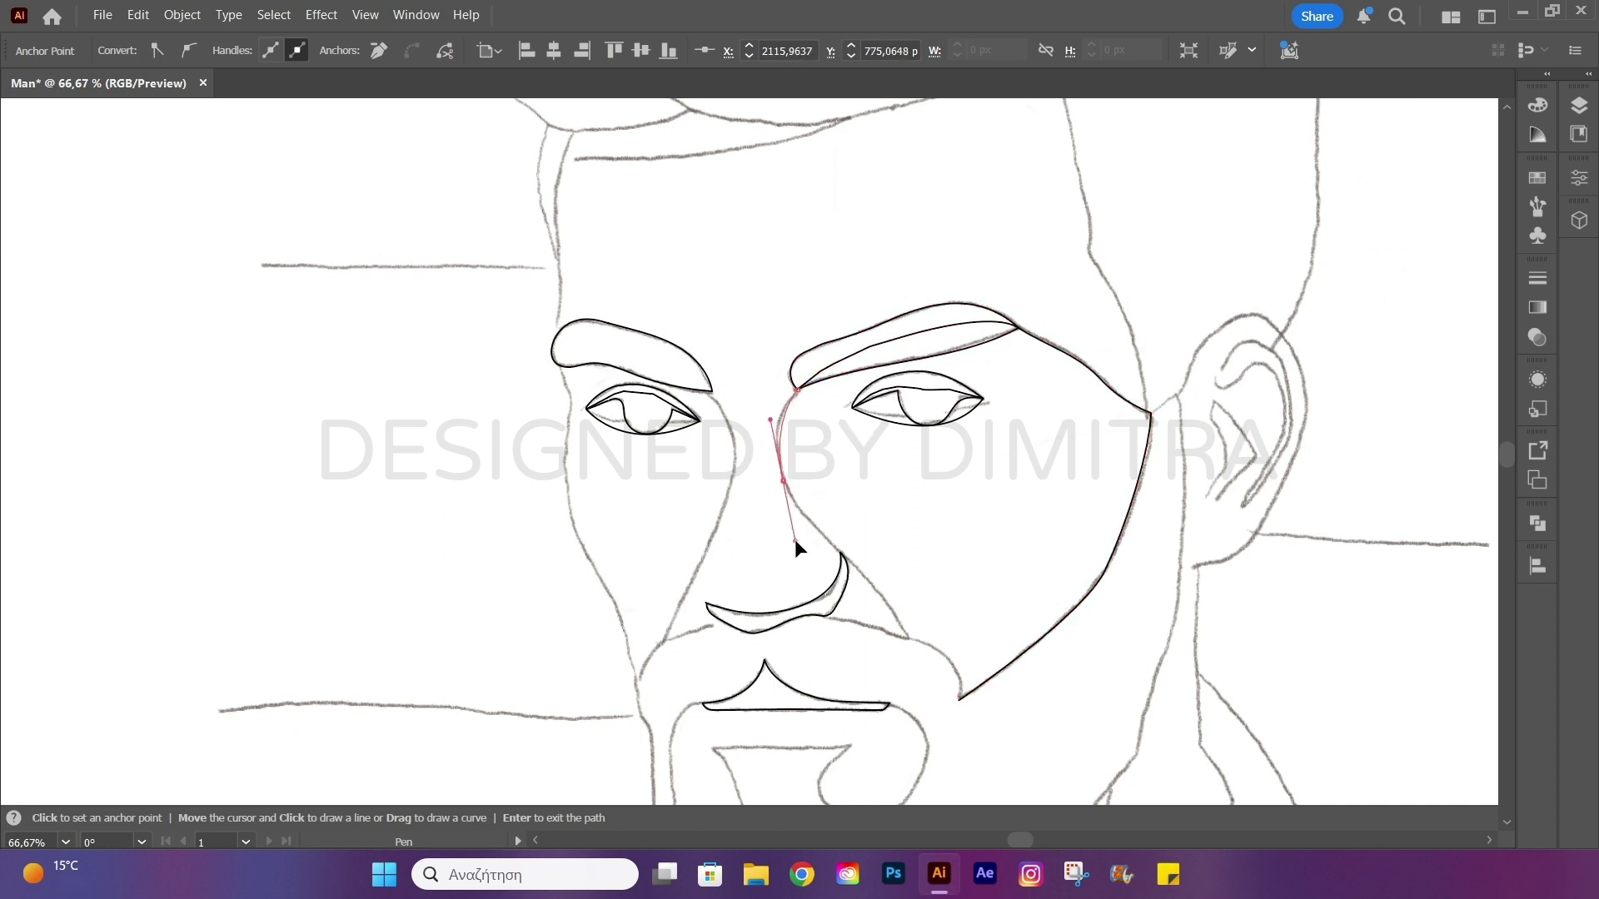
left_click(798, 513)
left_click(830, 542)
left_click(861, 571)
left_click(910, 641)
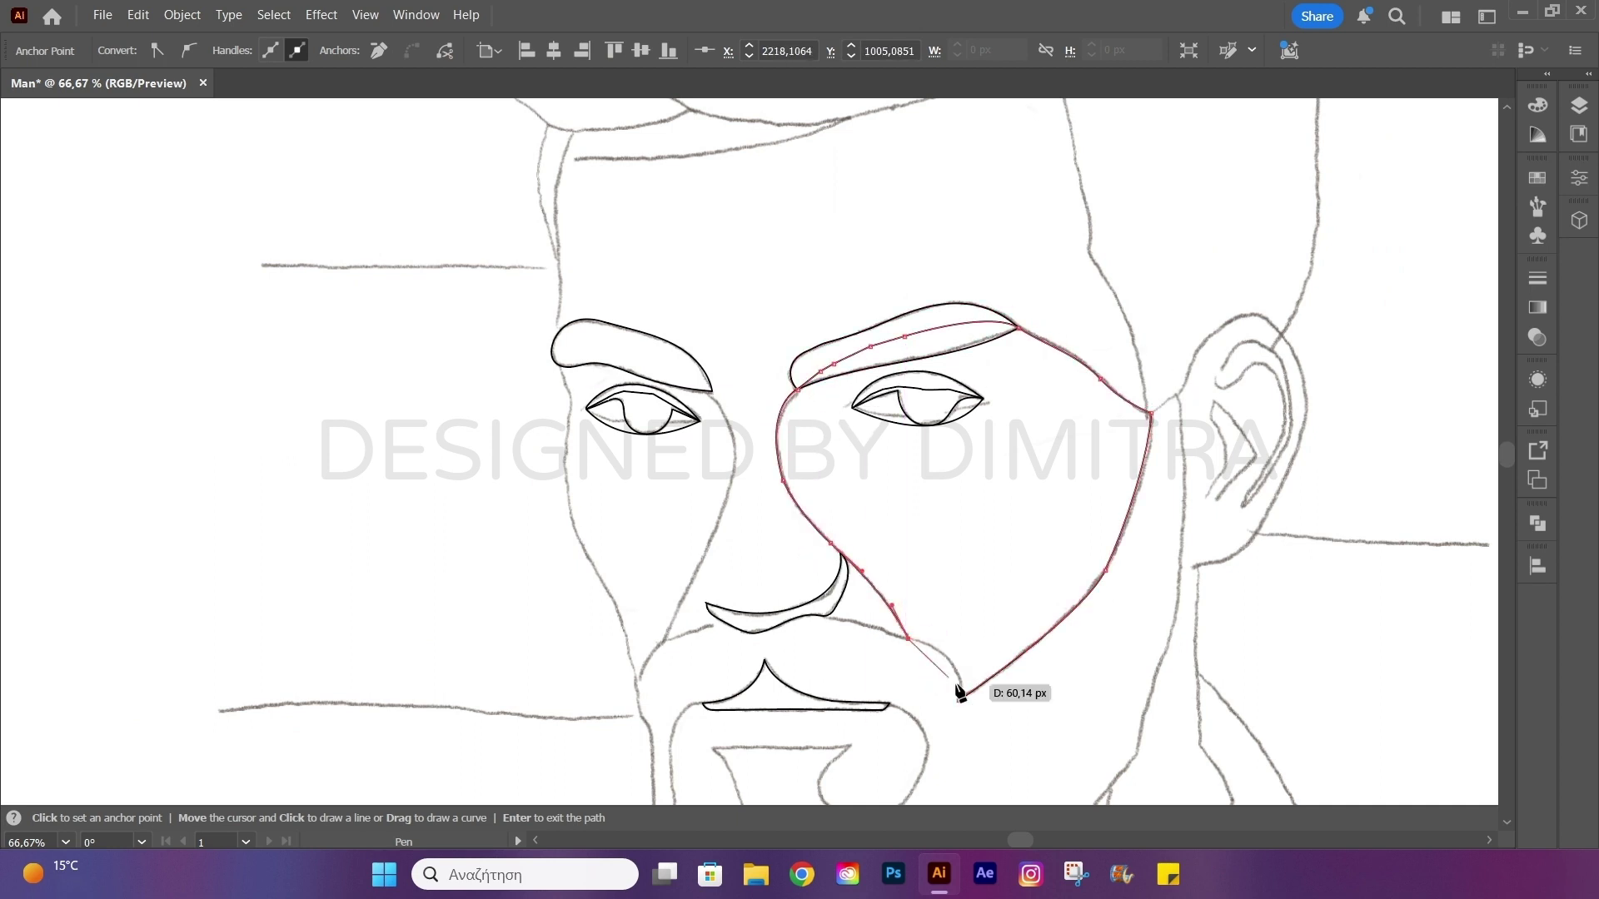
left_click(958, 700)
Draw a line from the left jaw up to the eyebrow corner and under the brow.
left_click(663, 641)
left_click(725, 503)
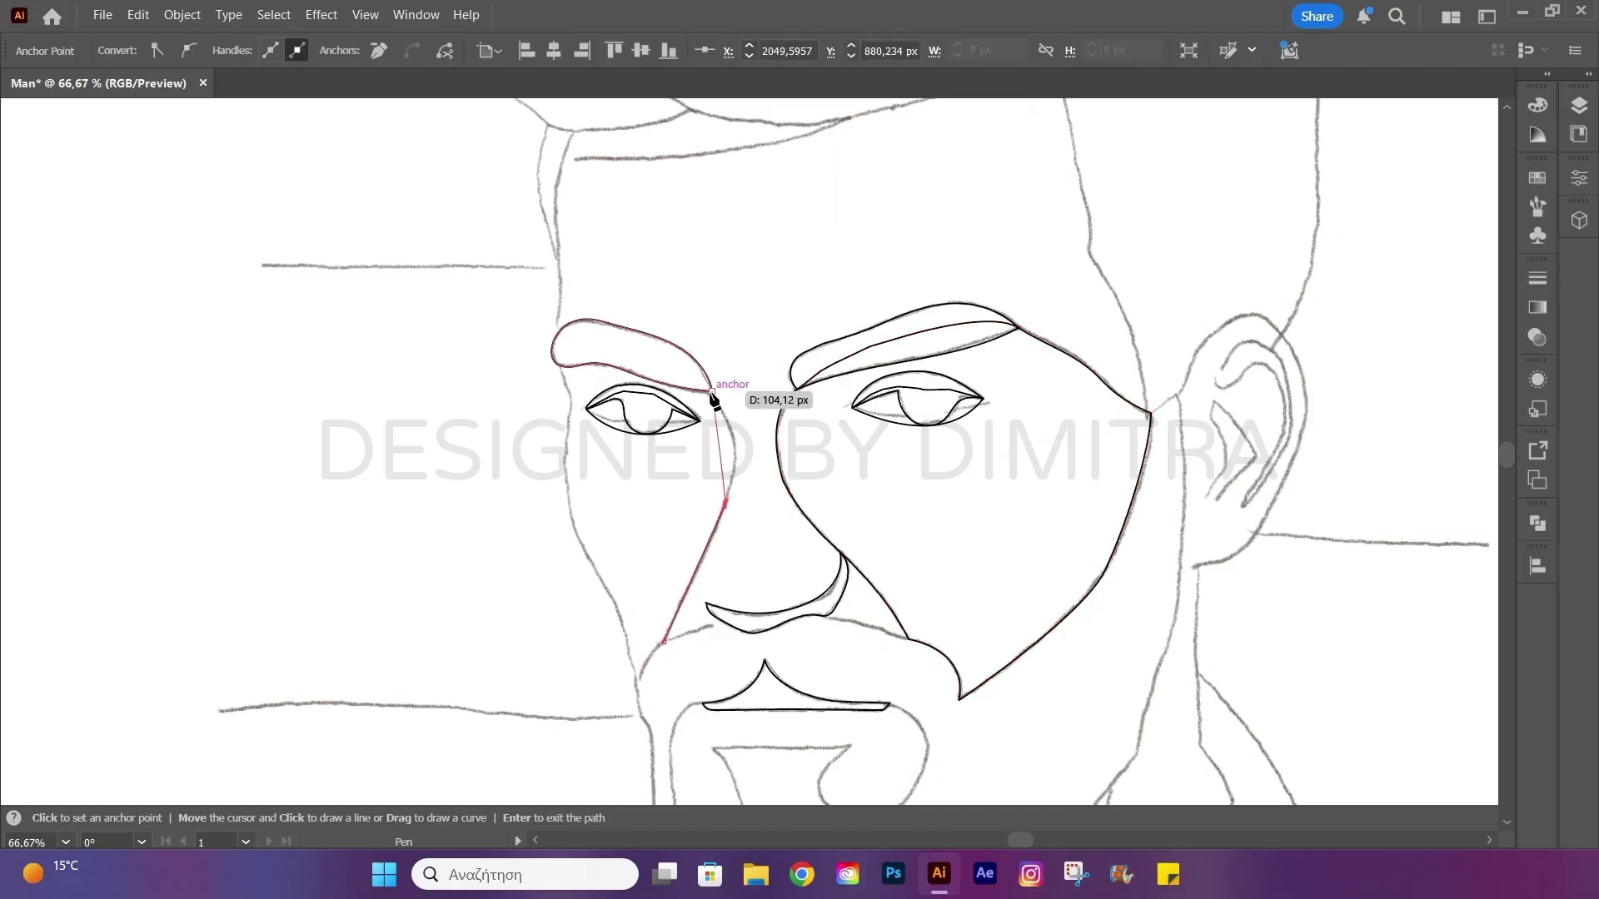
scroll(703, 403, "up", 1, "alt")
left_click_drag(709, 385, 633, 329)
left_click(533, 318)
left_click(489, 348)
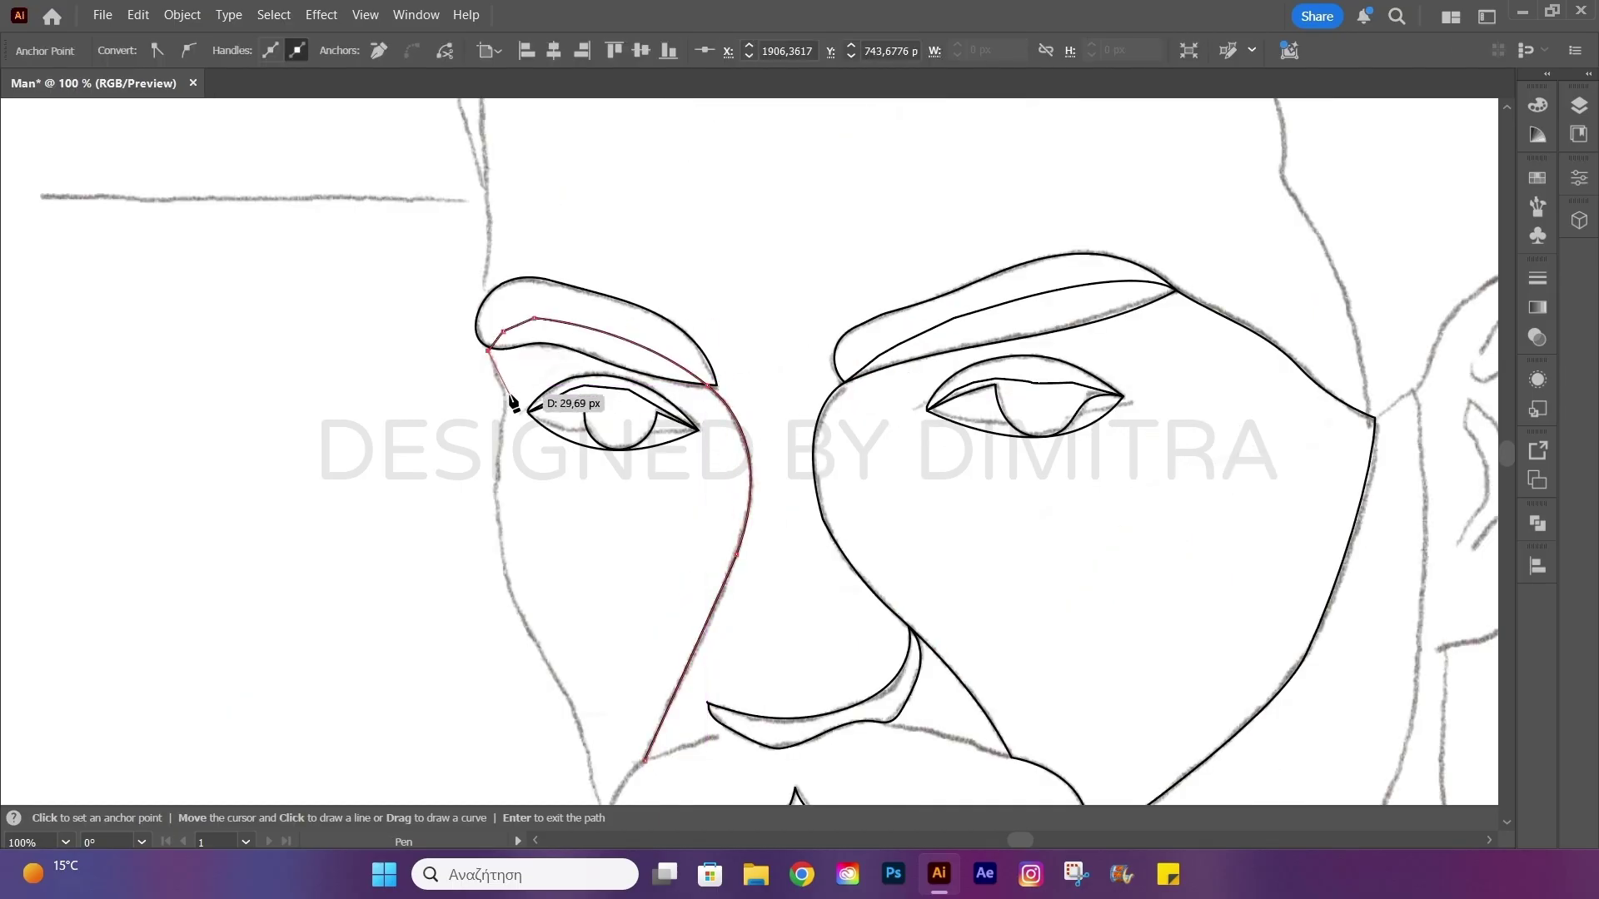
Curve the left cheek line from the brow corner down beside the nose.
left_click(505, 403)
left_click_drag(518, 612, 558, 678)
scroll(558, 678, "down", 2)
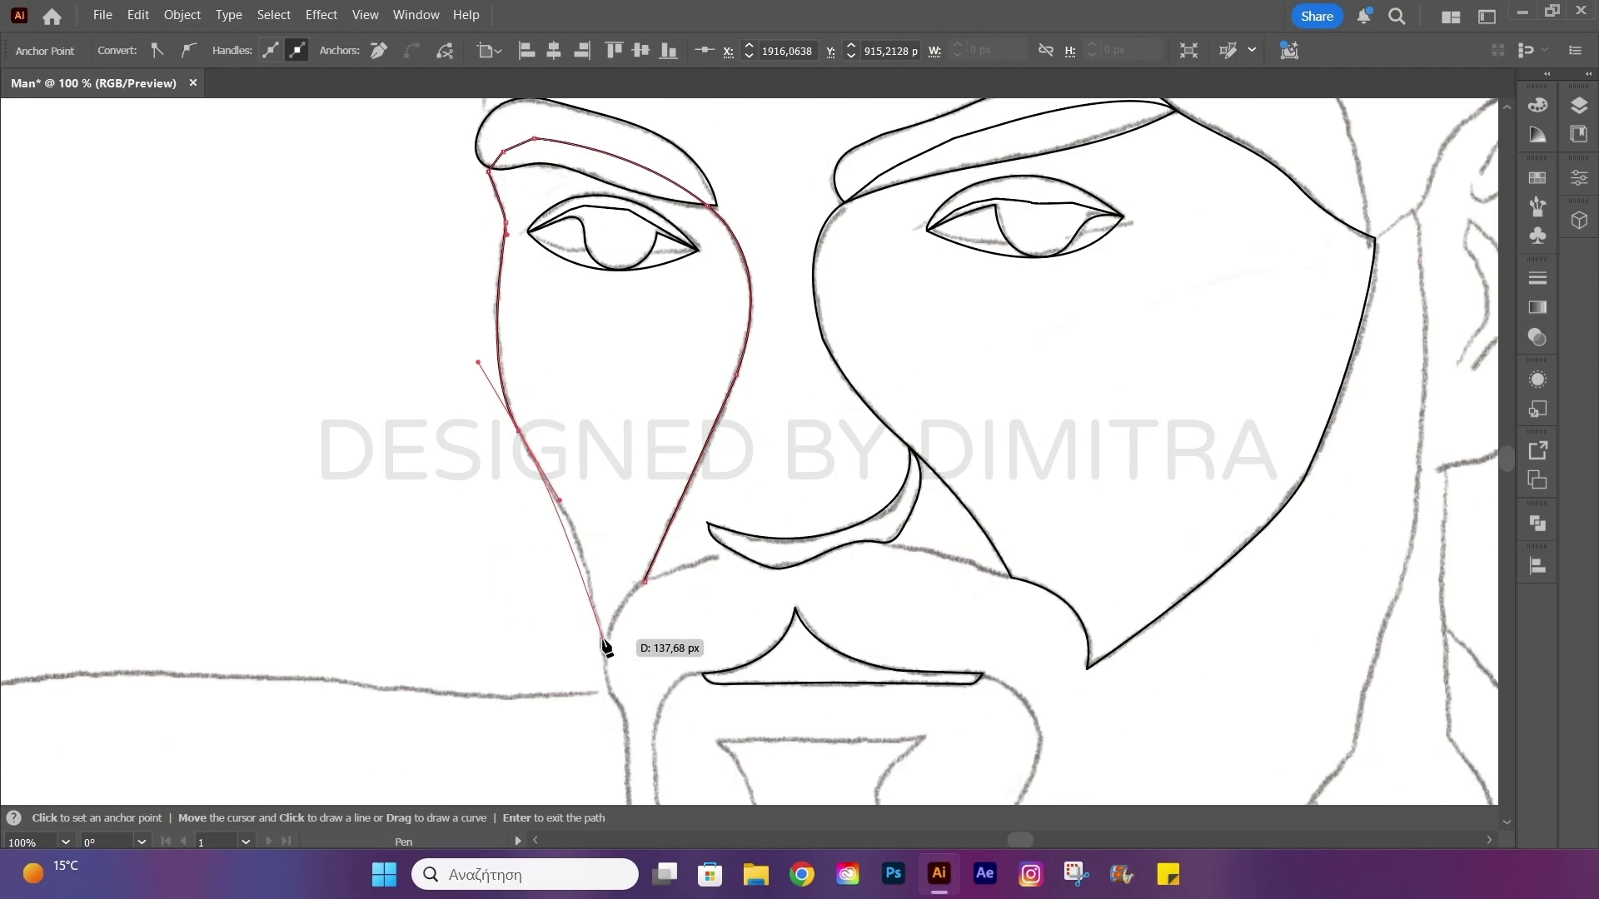
left_click(601, 638)
left_click_drag(644, 582, 668, 575)
scroll(628, 528, "up", 1, "alt")
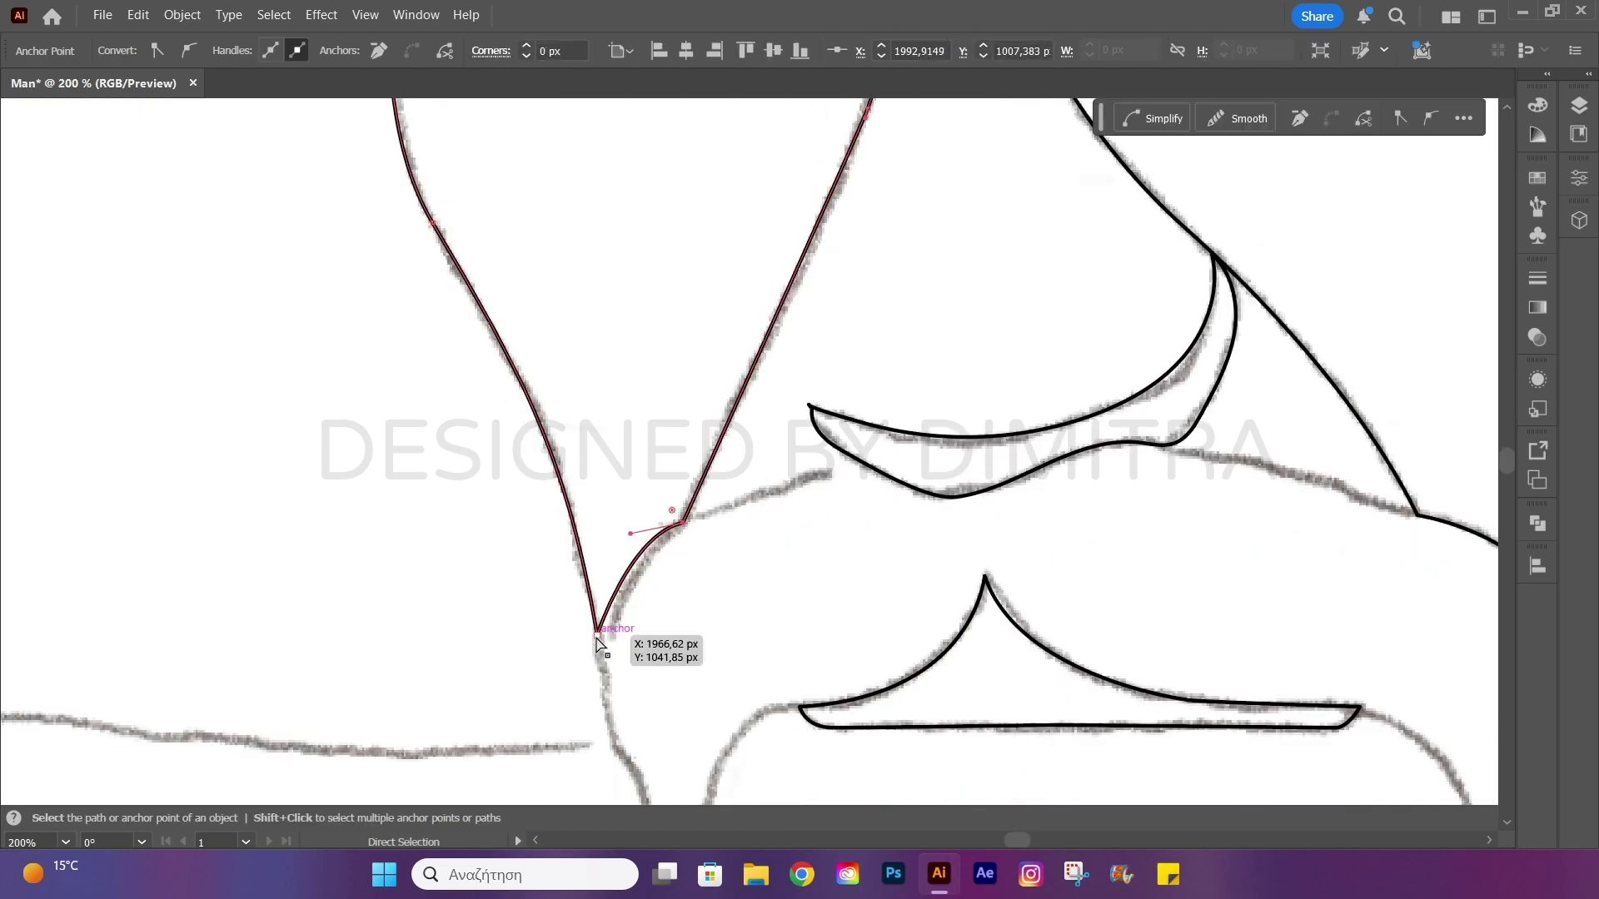
key("a")
scroll(624, 479, "down", 2, "alt")
scroll(624, 479, "up", 2)
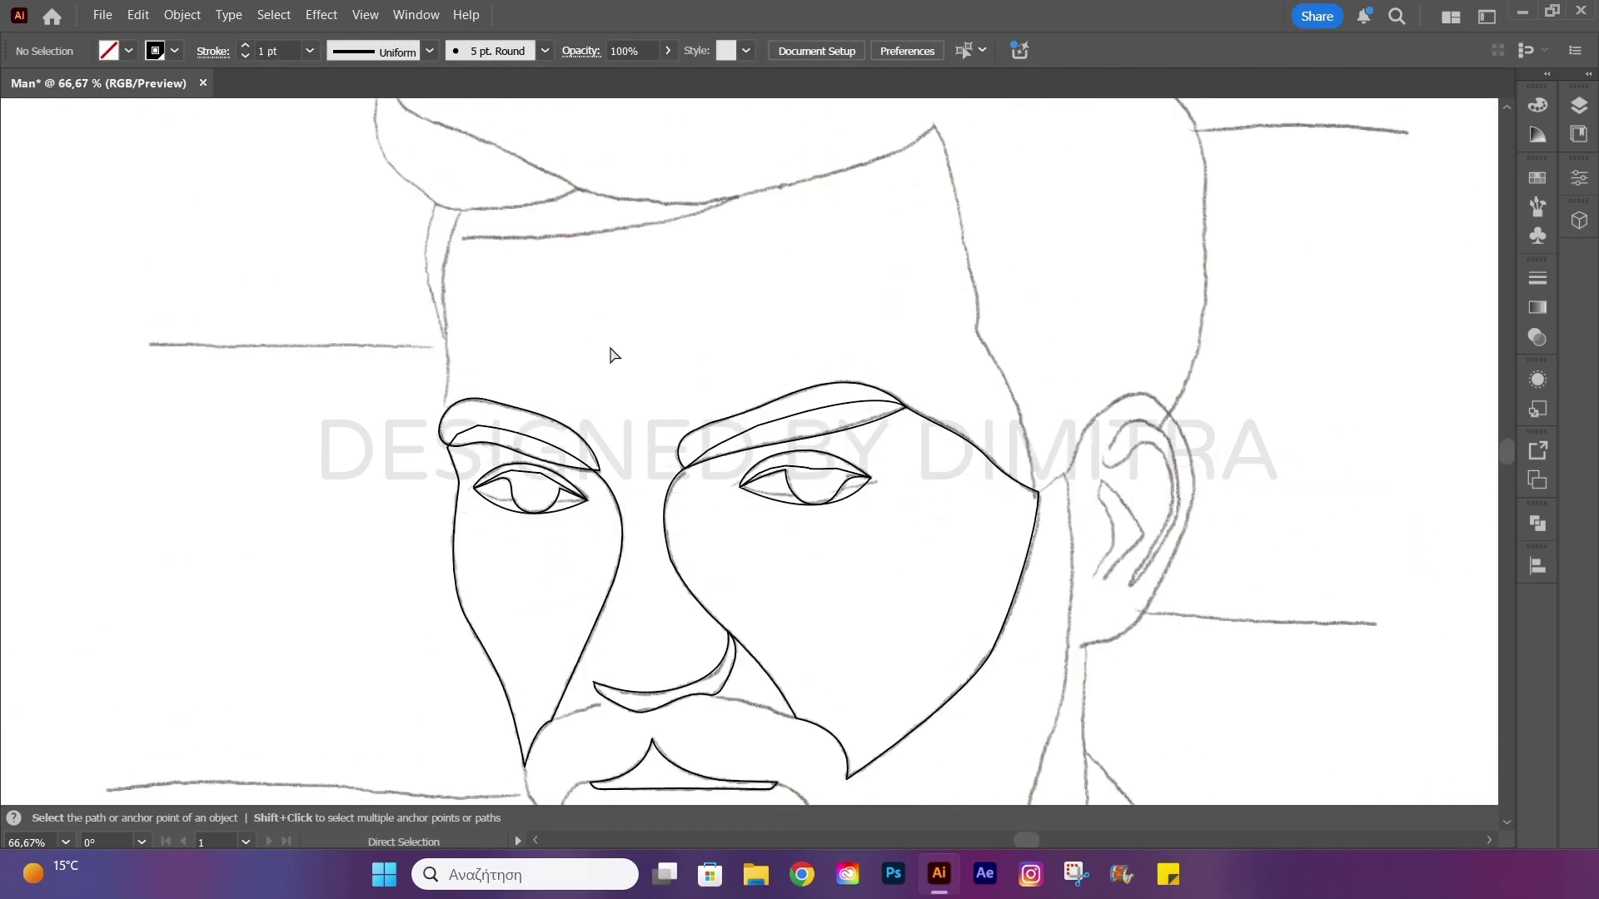
key("p")
left_click(447, 421)
Pen-trace the forehead hairline and the right temple down toward the cheek.
left_click(461, 211)
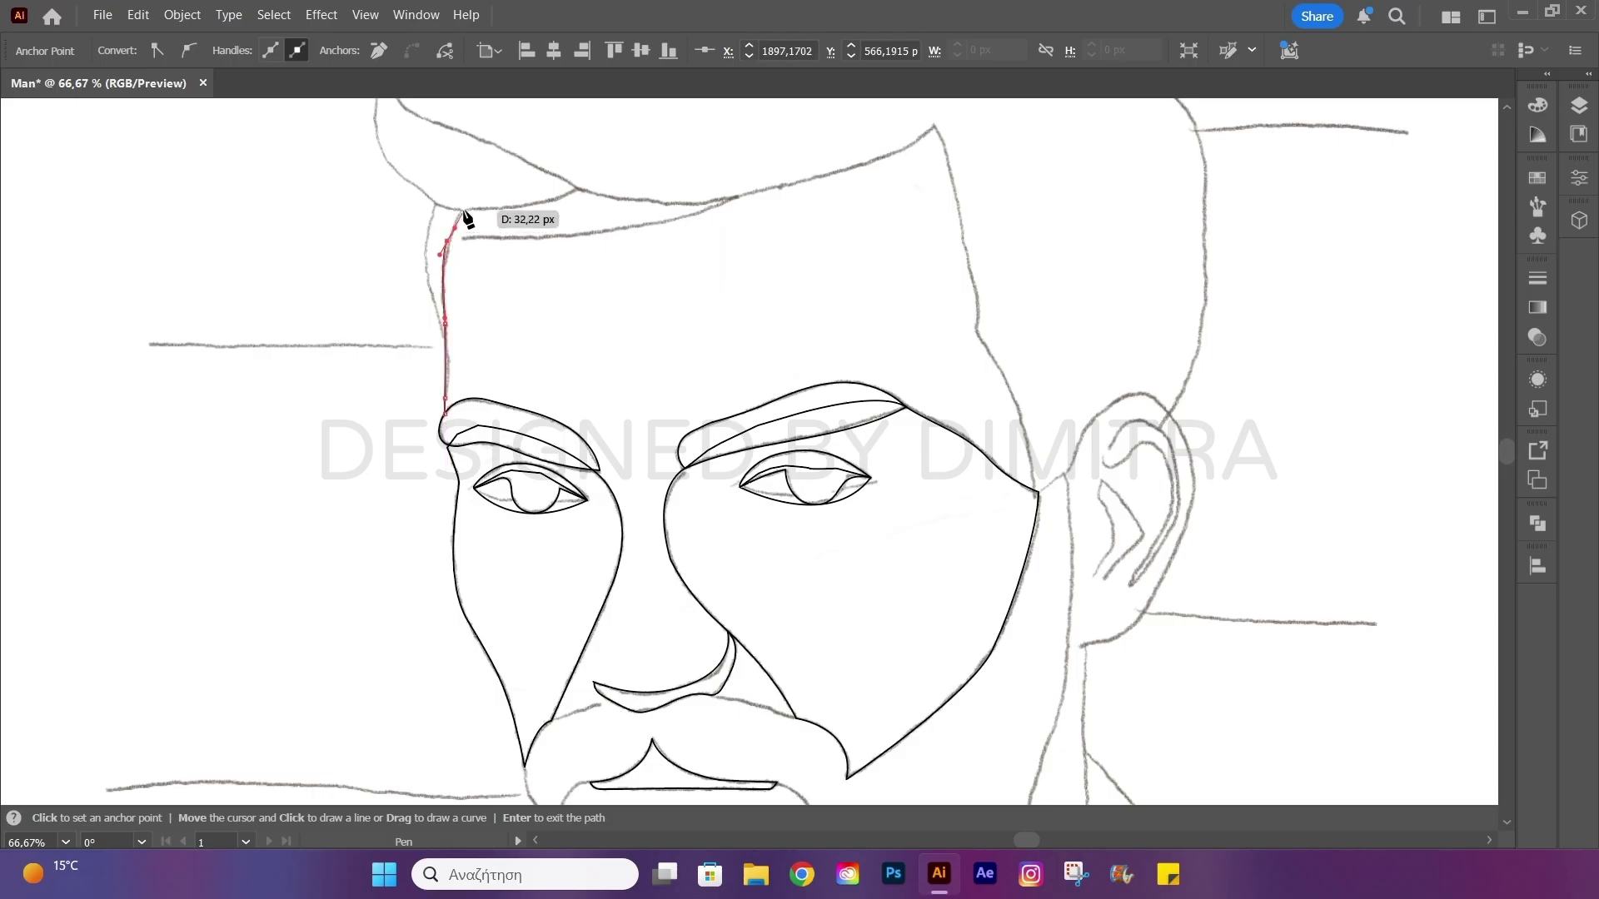
left_click(574, 190)
left_click_drag(736, 199, 783, 189)
scroll(865, 179, "up", 2)
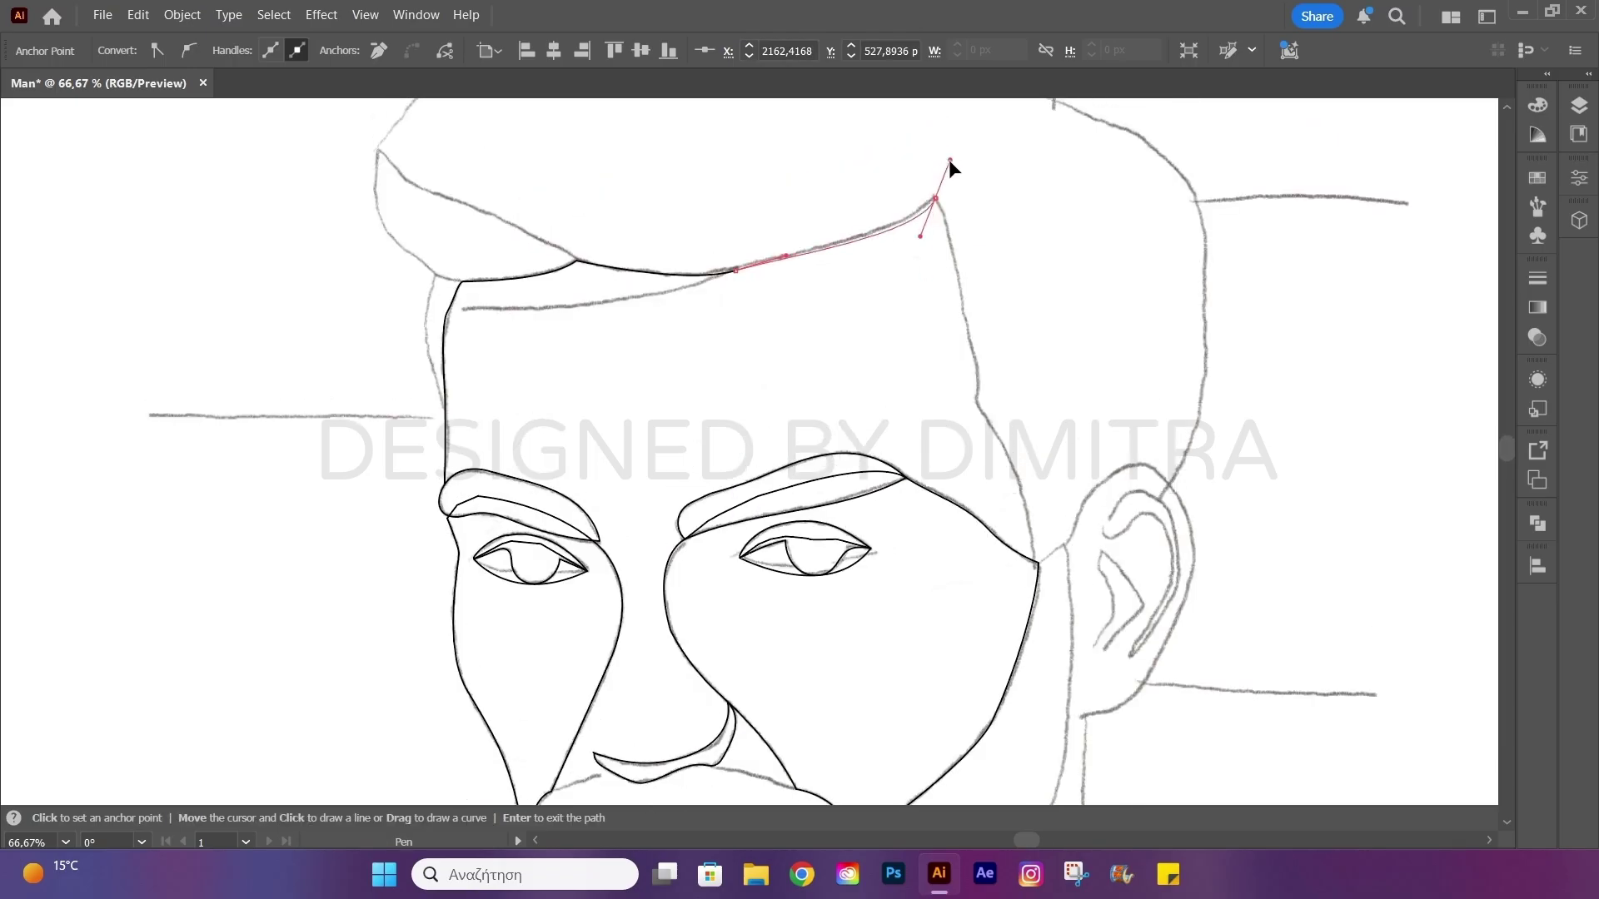
left_click(934, 203)
left_click_drag(976, 407, 982, 426)
scroll(1007, 483, "down", 1)
left_click(1037, 543)
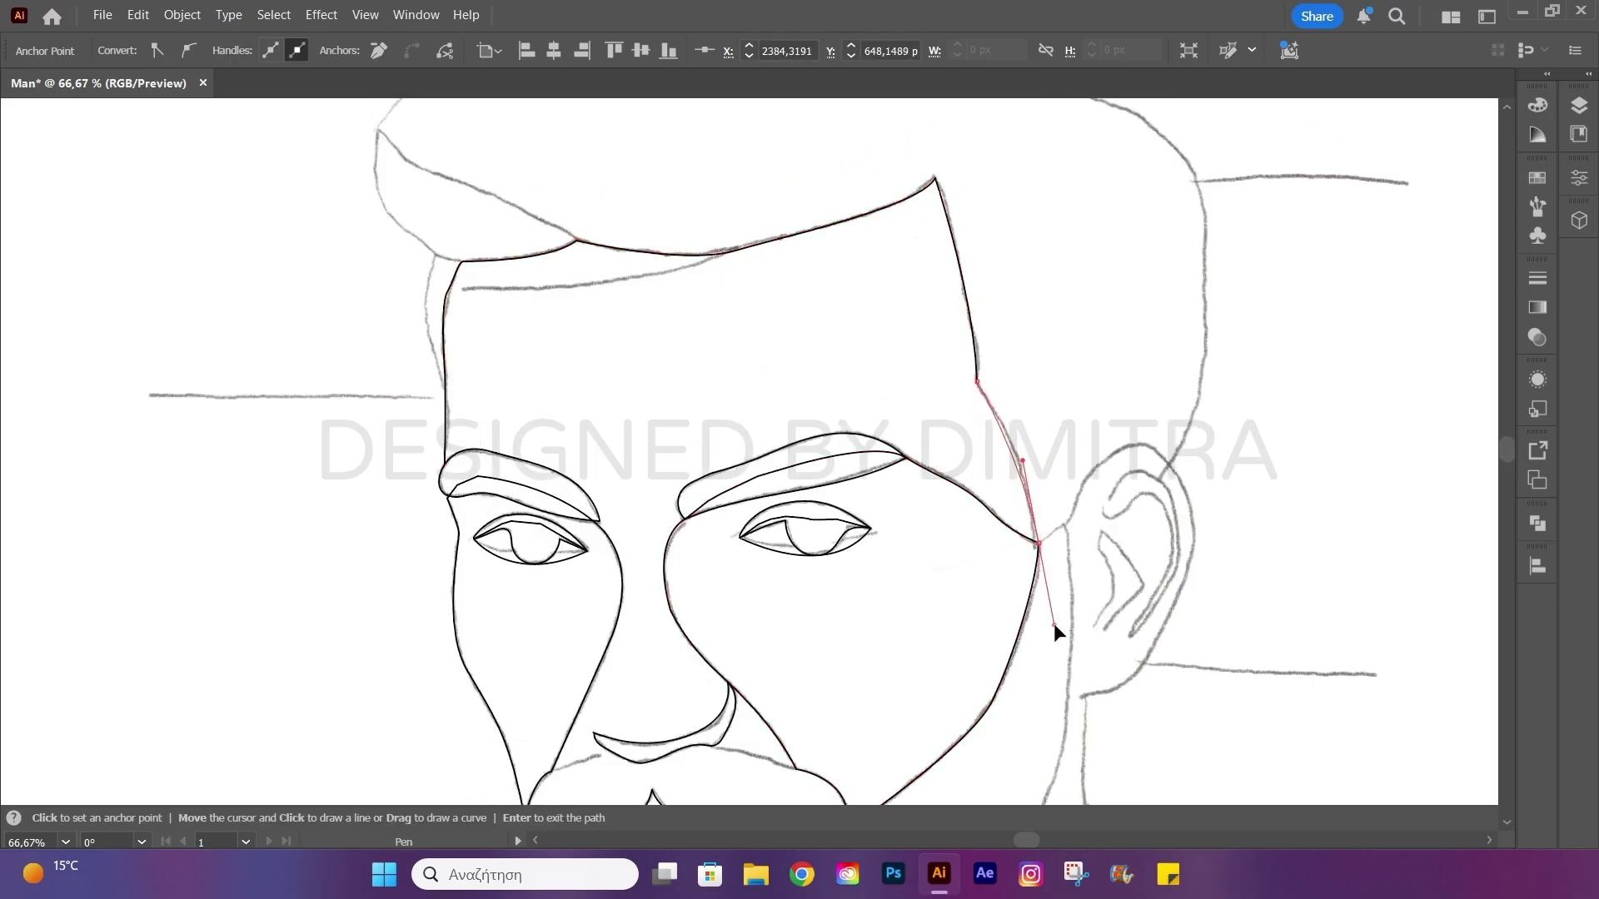
Draw an angular cheek contour across the face to the left brow.
scroll(1041, 542, "down", 1)
left_click(989, 516)
left_click(927, 566)
left_click(608, 579)
left_click(474, 474)
left_click(447, 435)
right_click(447, 436)
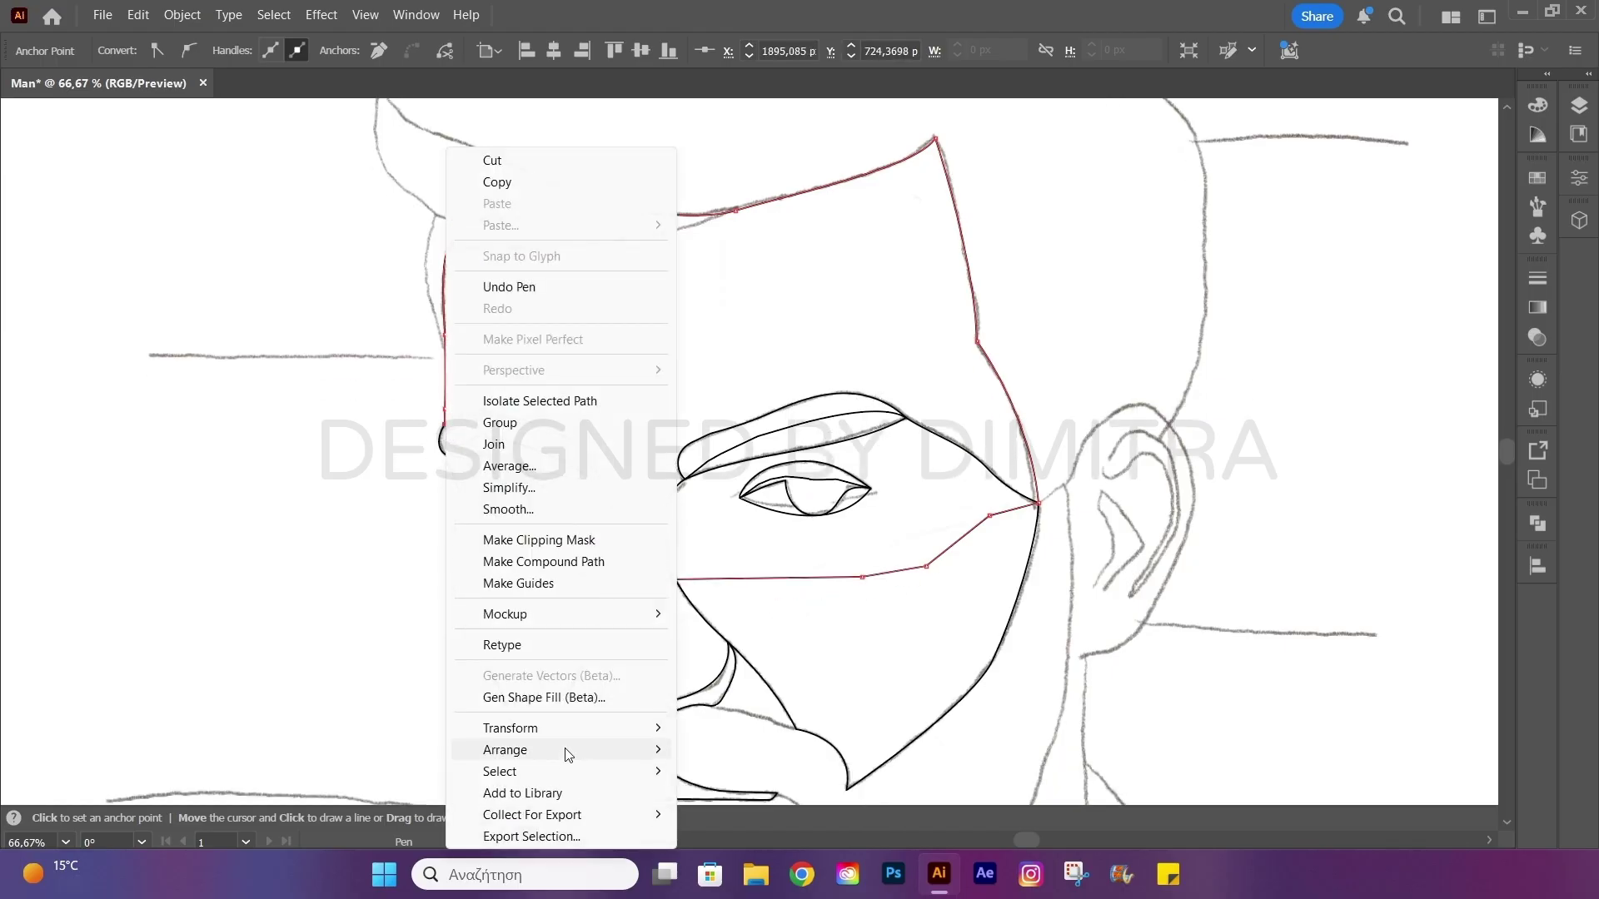
Delete the stray middle anchor of the cheek line with Direct Selection.
scroll(817, 625, "down", 5)
scroll(582, 454, "down", 4)
scroll(626, 423, "up", 3)
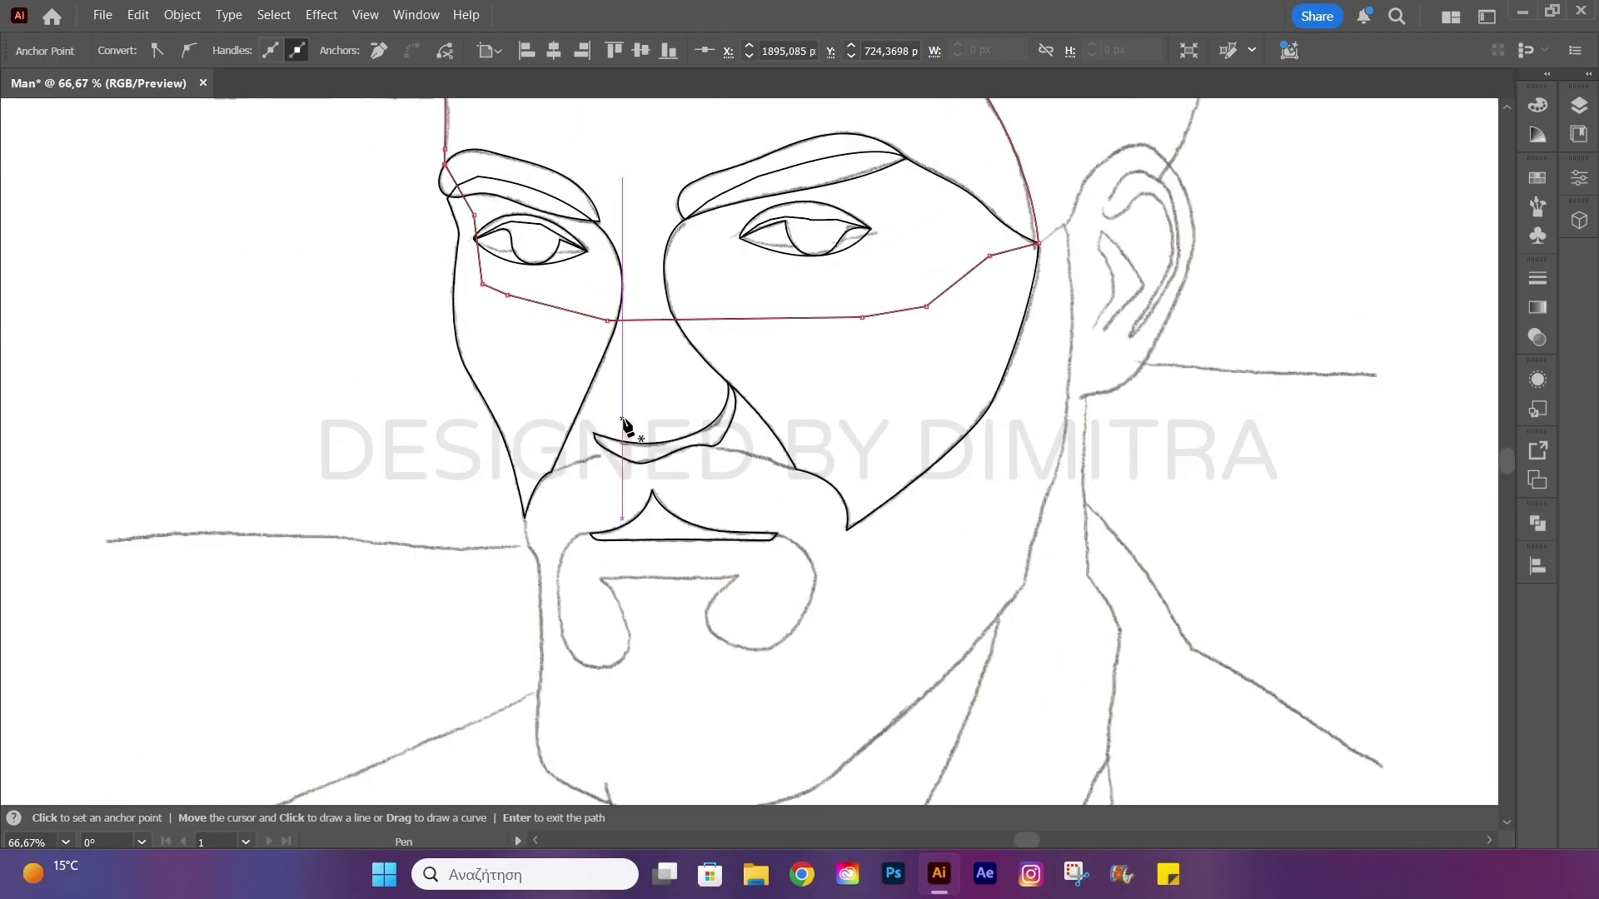
key("a")
left_click(608, 322)
key("Delete")
key("p")
Pen cheekbone lines down to the moustache, joining the right cheek outline.
left_click(506, 294)
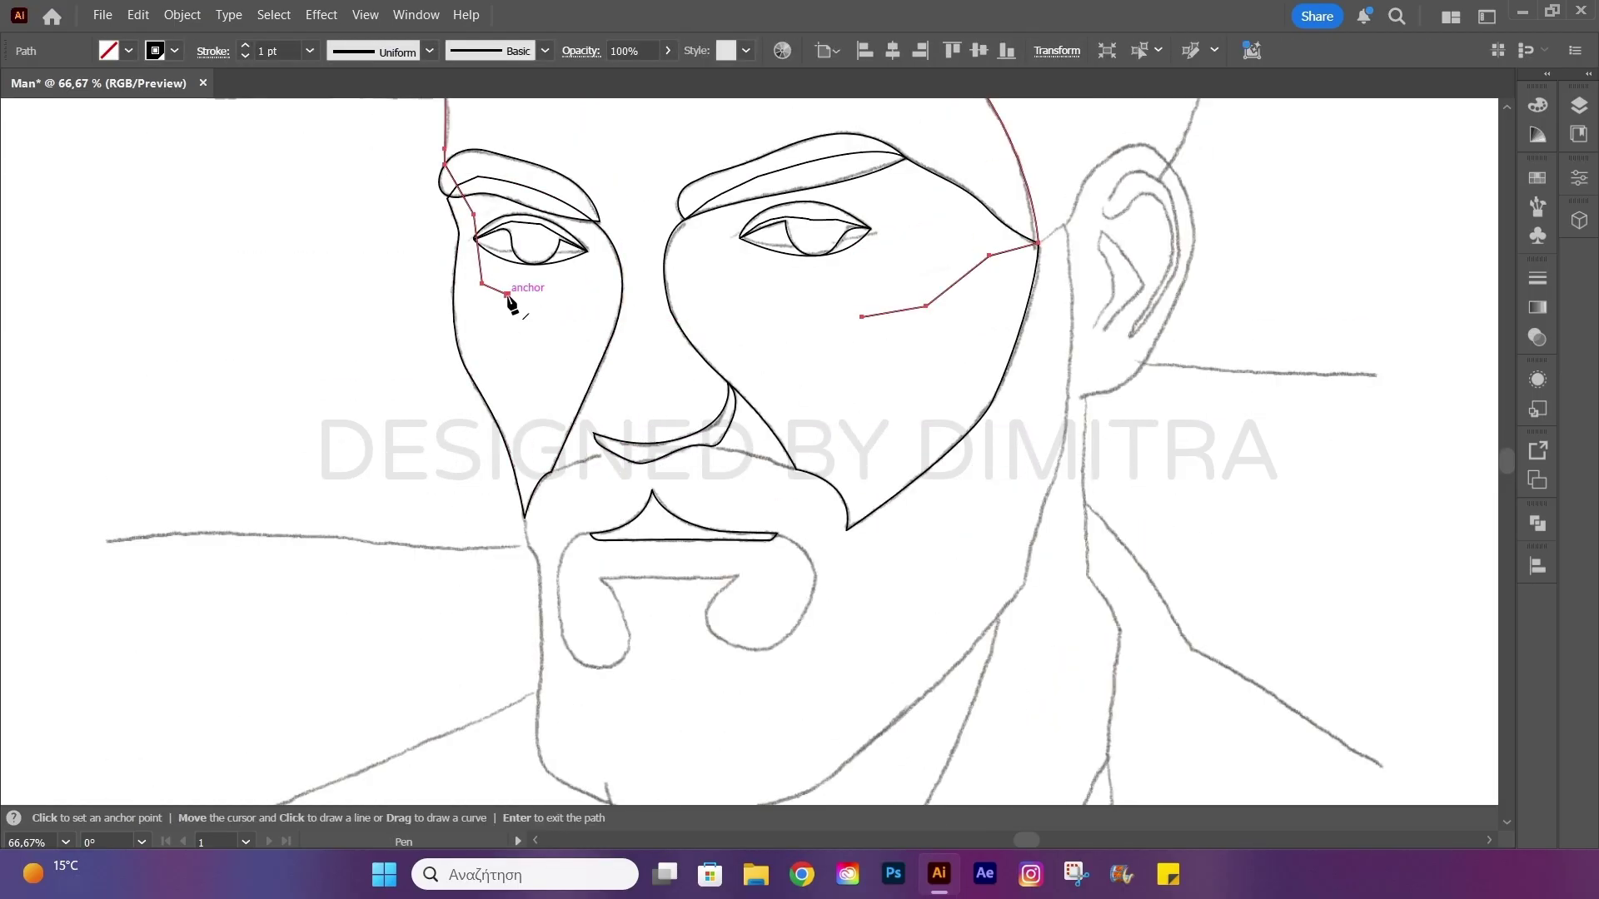
left_click(552, 470)
left_click(649, 453)
left_click(693, 436)
left_click(715, 445)
left_click(795, 469)
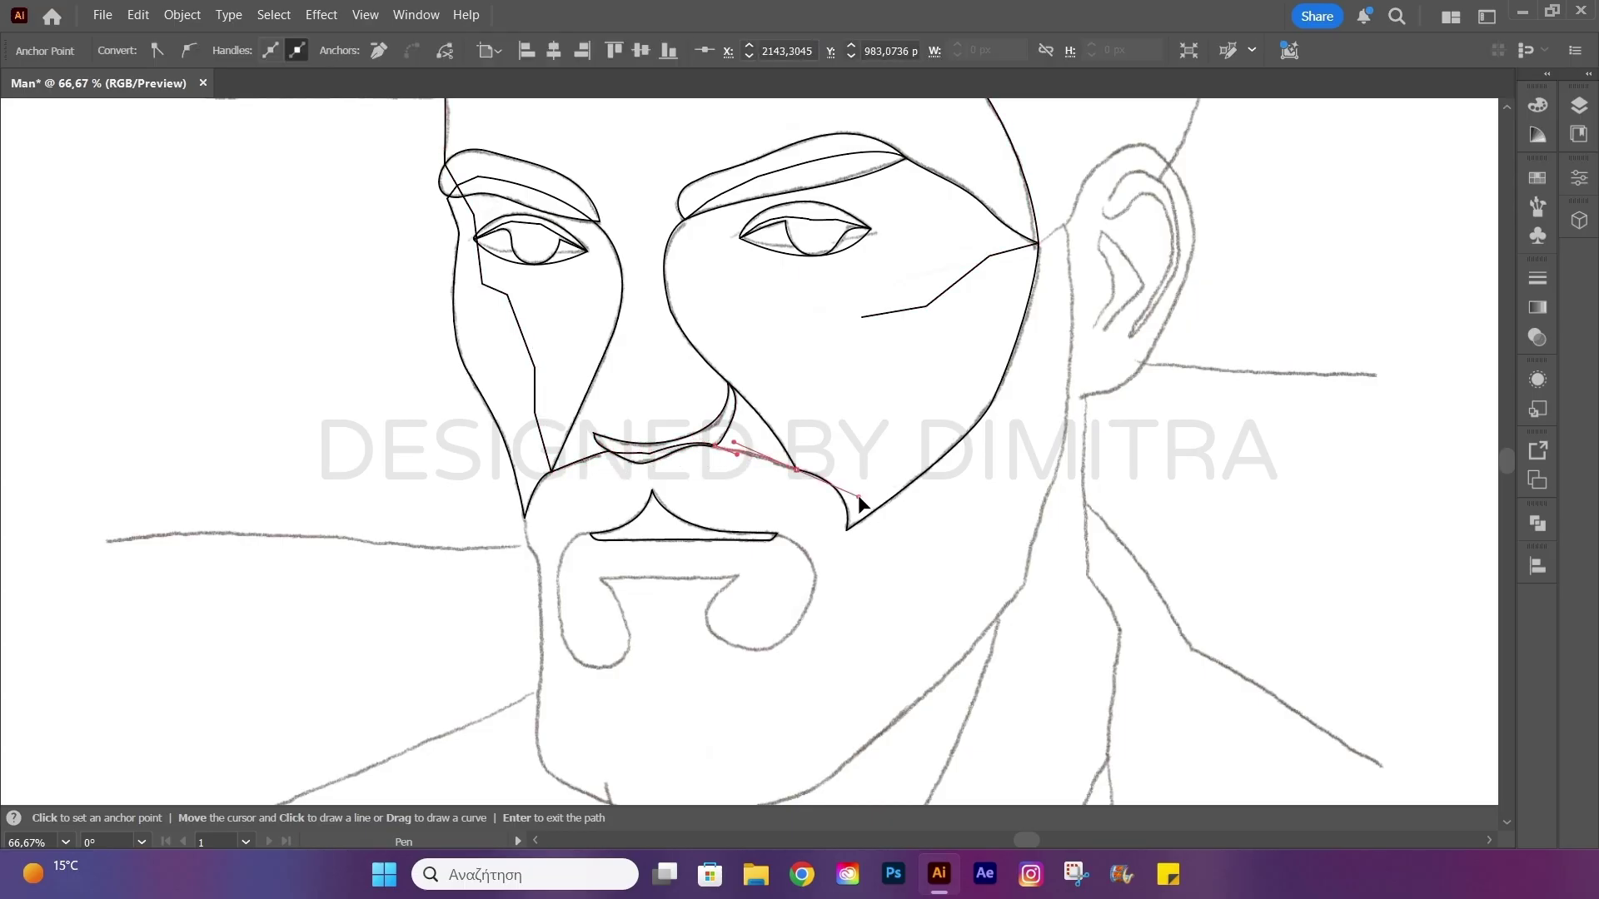
left_click(866, 454)
left_click(861, 317)
right_click(863, 328)
left_click(1135, 813)
scroll(527, 450, "down", 2)
Pen-trace the beard's left edge down to the chin and along the bottom of the jaw.
left_click(524, 439)
scroll(525, 439, "up", 3)
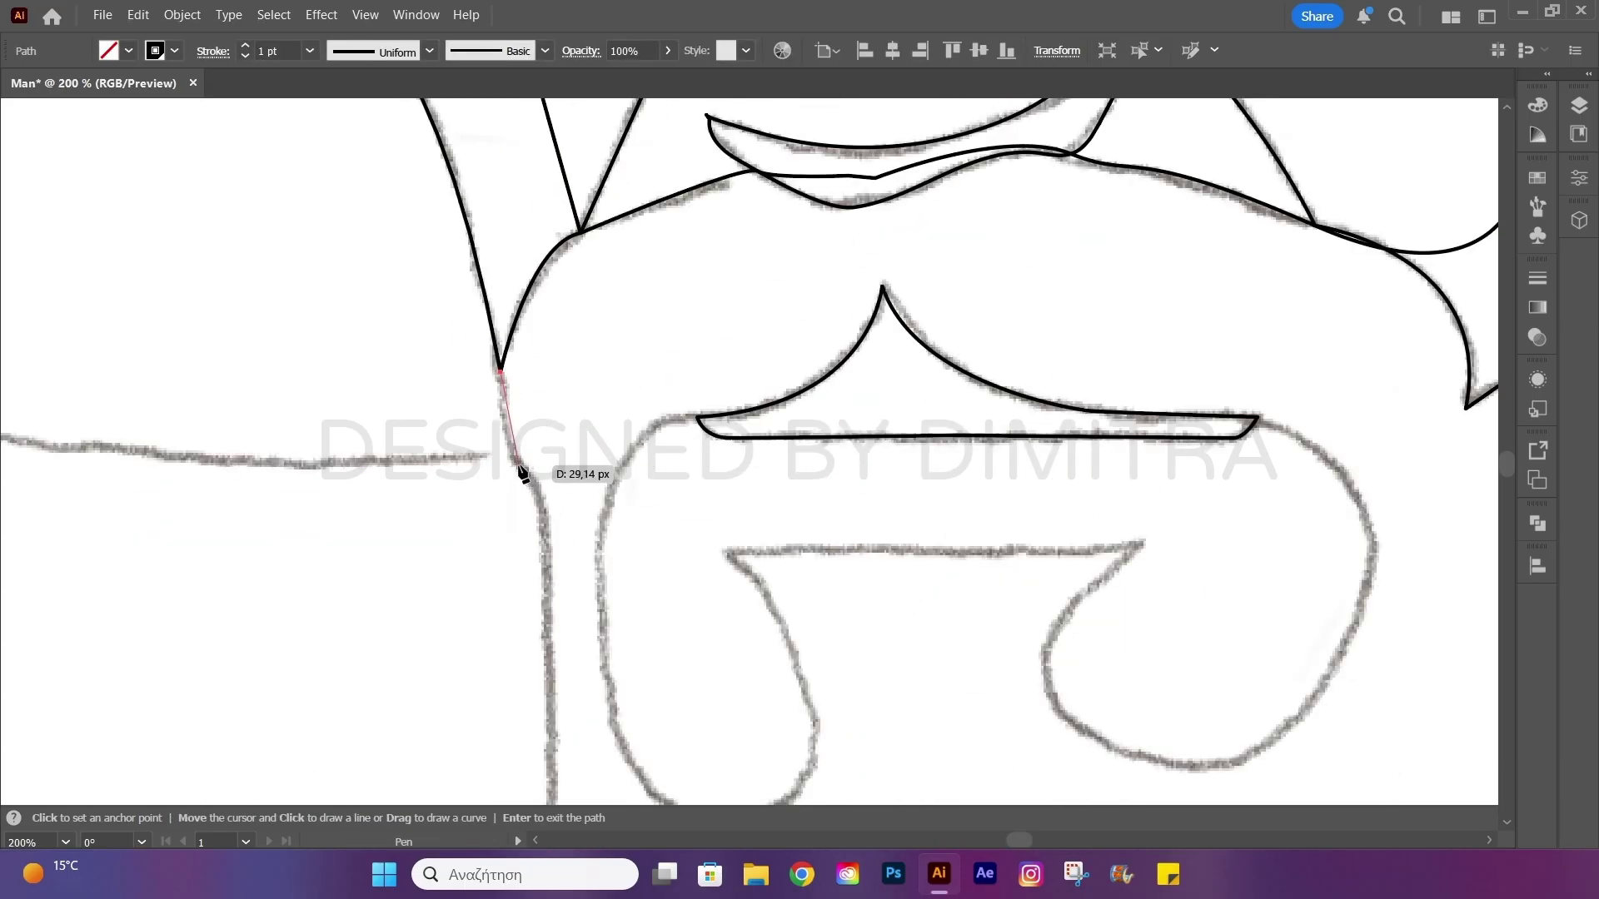
scroll(532, 521, "down", 5)
left_click(557, 408)
left_click(541, 569)
left_click(527, 736)
scroll(596, 524, "down", 5)
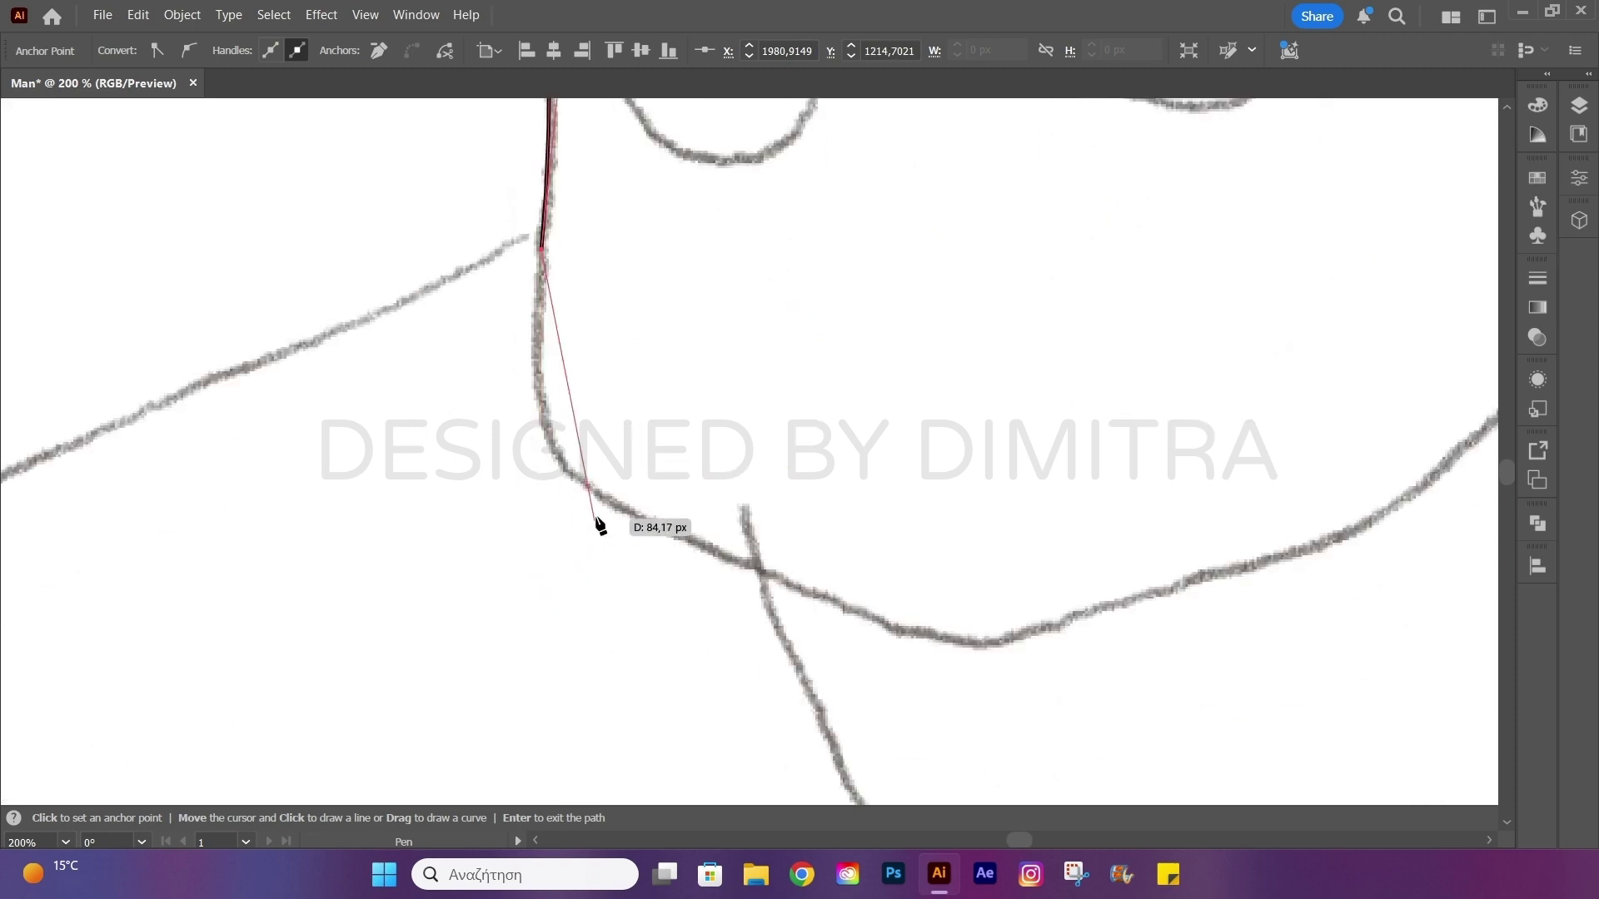
scroll(596, 525, "down", 2)
left_click(605, 503)
left_click(778, 573)
left_click(883, 547)
left_click(1001, 516)
Continue the beard line up the right jaw to the ear and temple, closing the outline.
scroll(1256, 400, "up", 1)
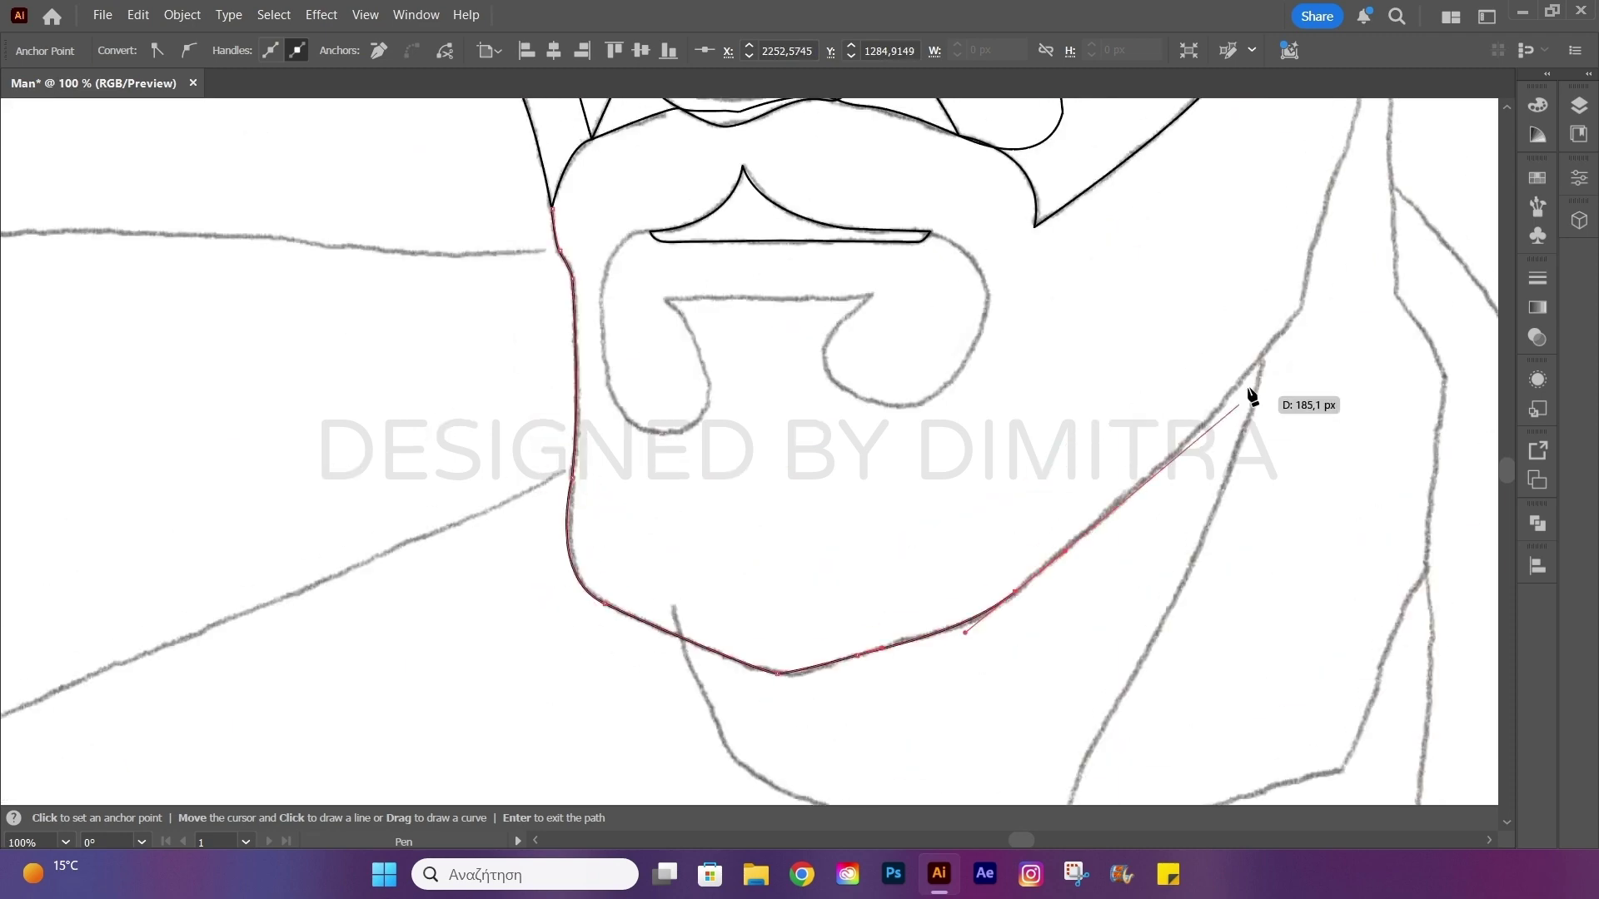
left_click(1303, 279)
scroll(1311, 279, "up", 2)
left_click(1352, 268)
scroll(1357, 275, "up", 3)
scroll(1375, 307, "up", 3)
left_click(1361, 264)
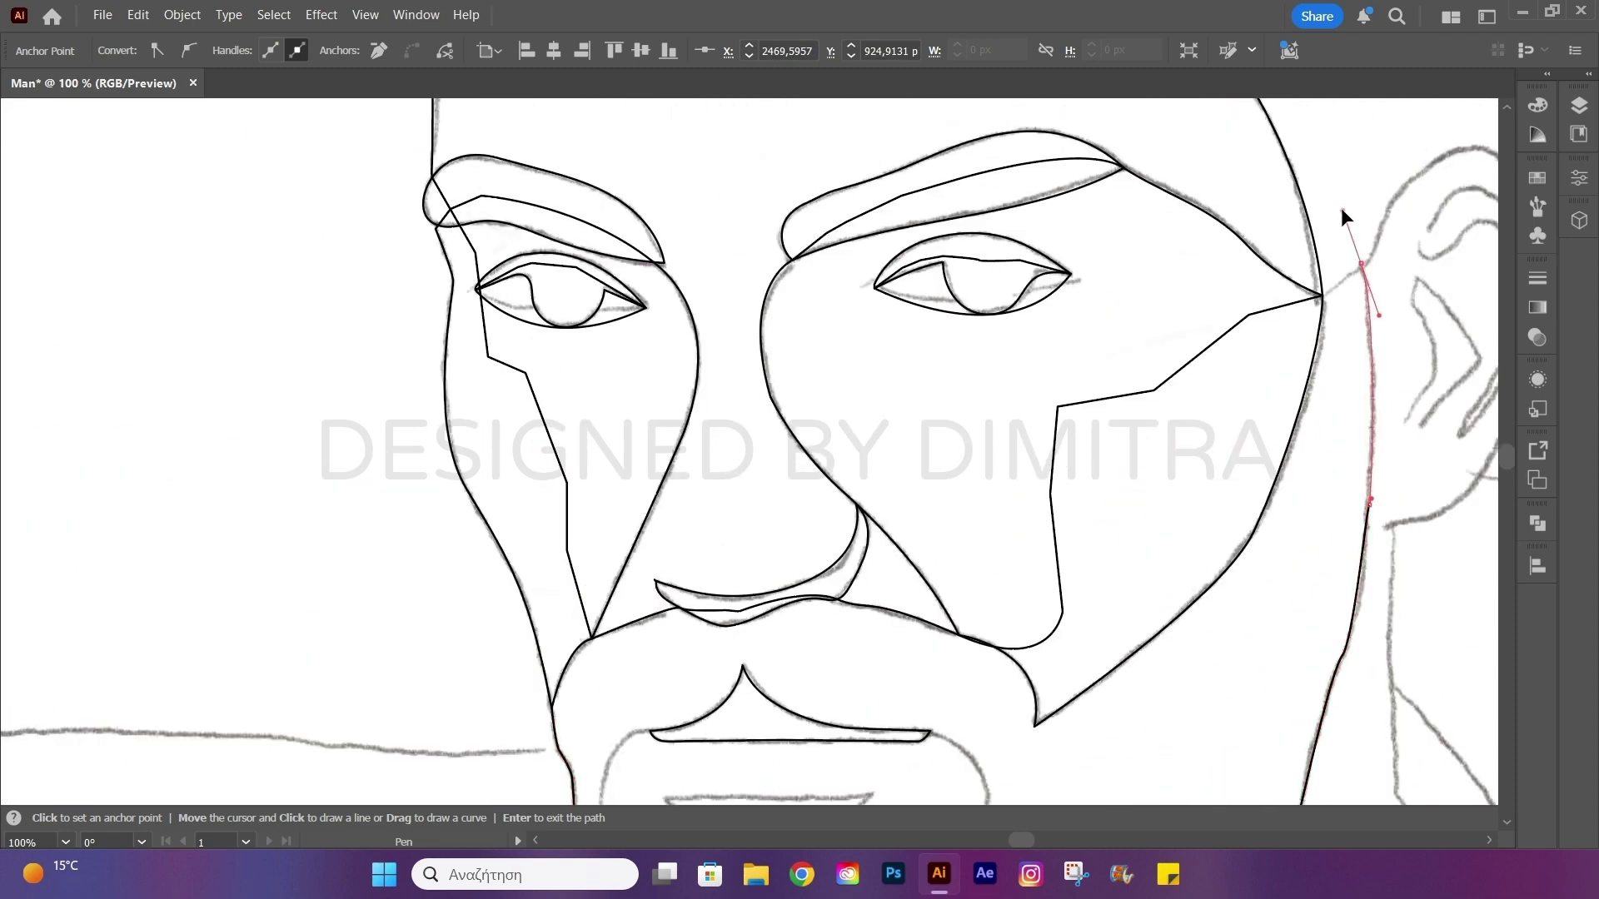
left_click(1323, 295)
left_click(556, 713)
right_click(556, 714)
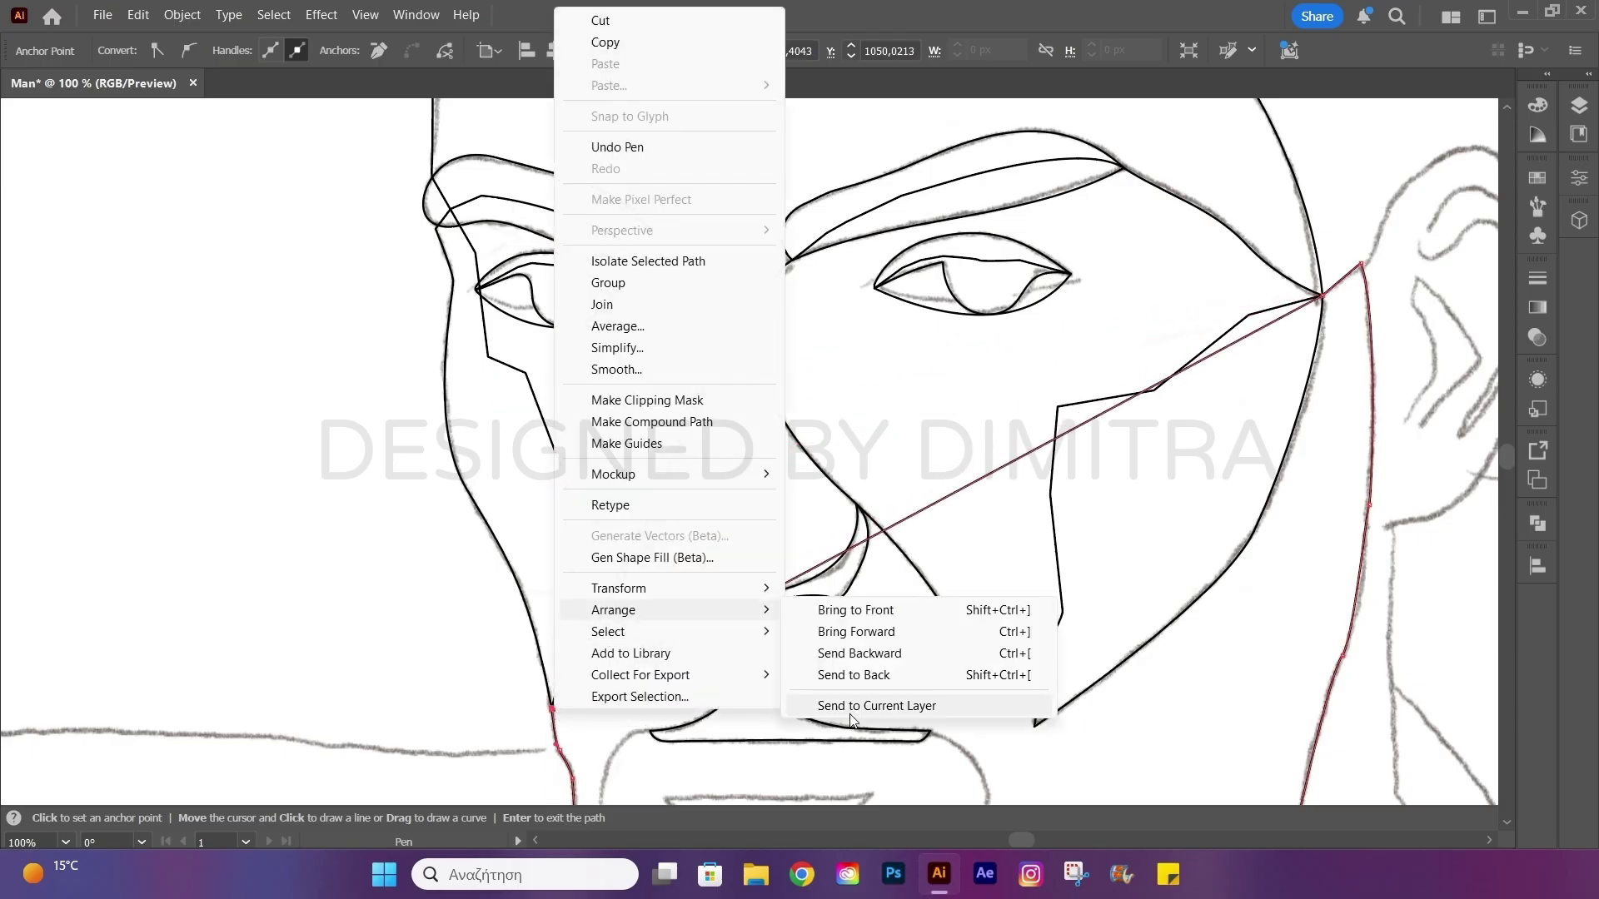
key("Escape")
Pen a closed, curved goatee outline below the moustache.
scroll(557, 713, "up", 2)
scroll(507, 375, "down", 1)
left_click(574, 325)
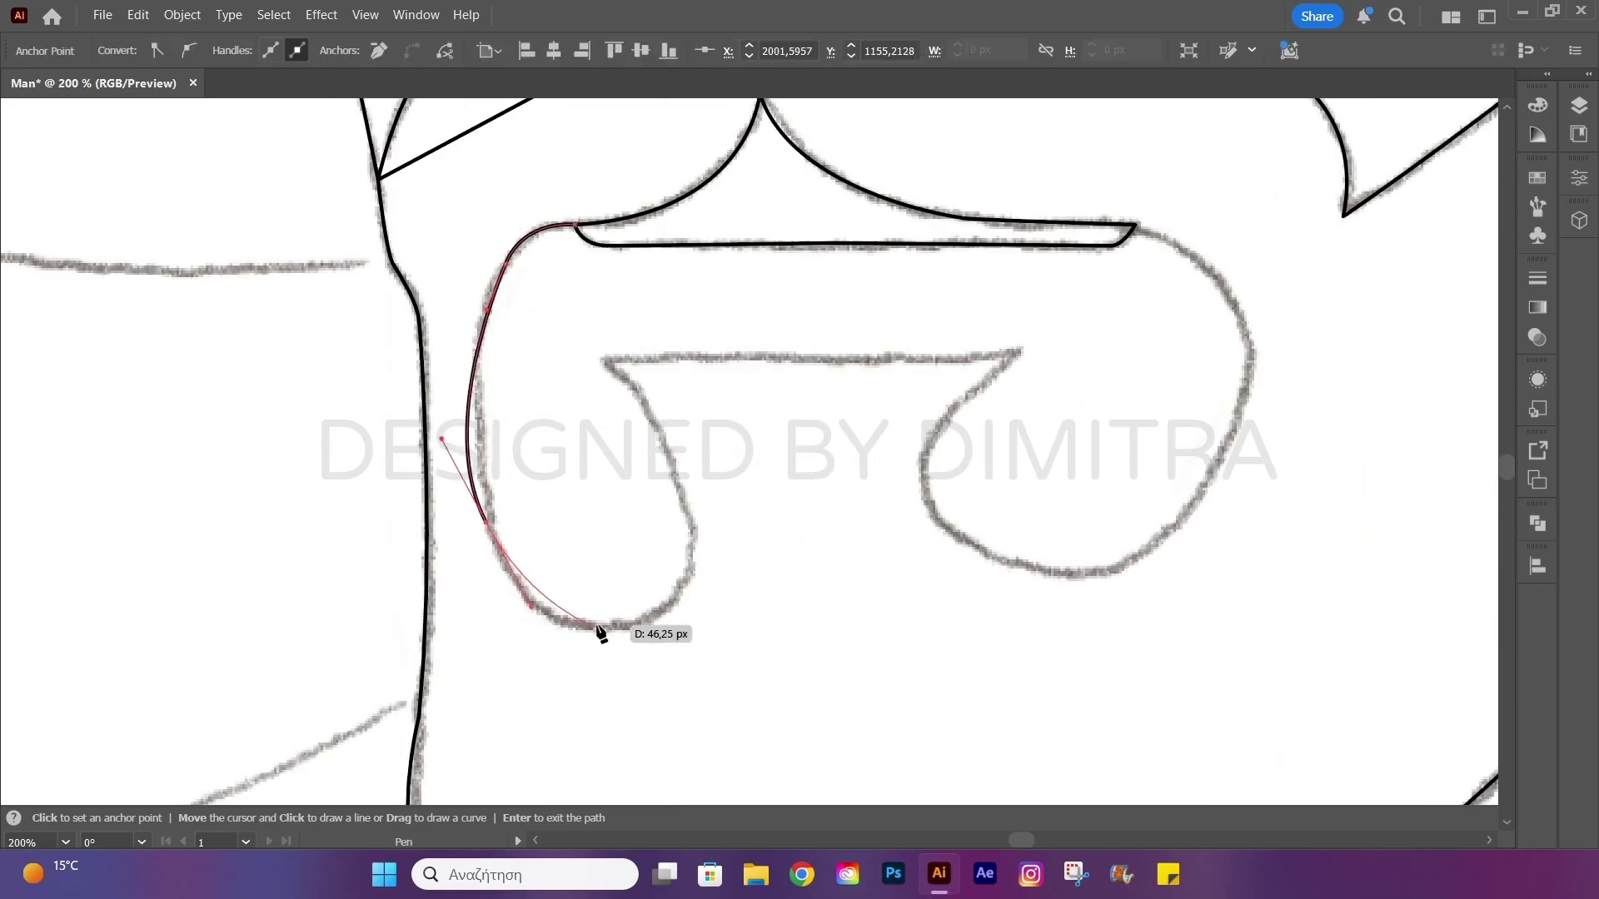
key("ctrl+z")
key("ctrl+z")
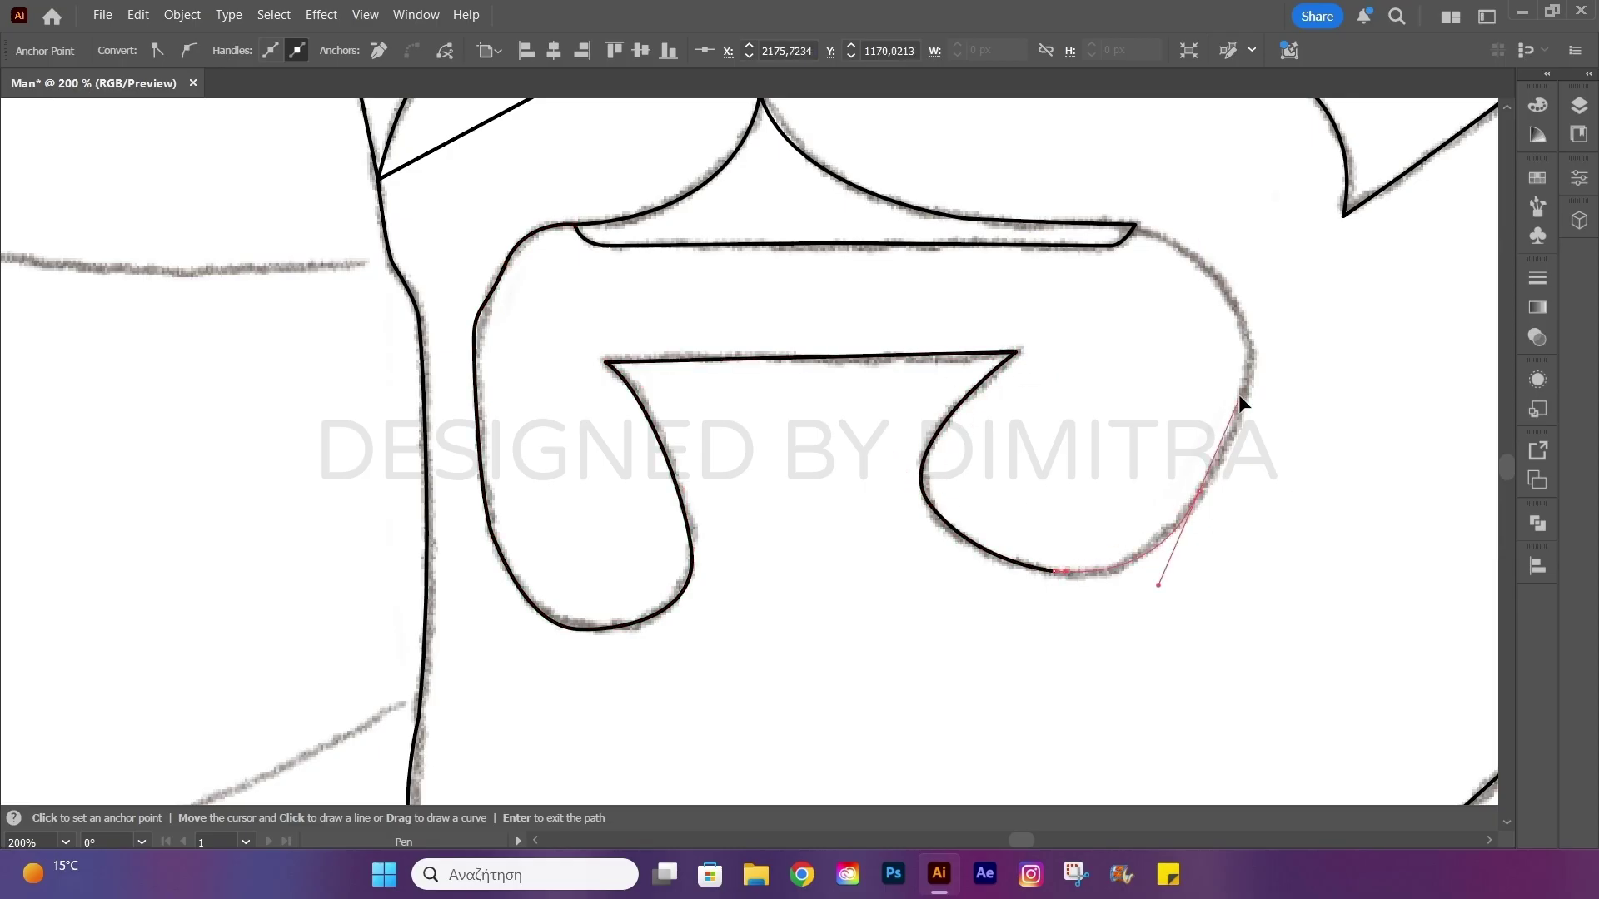
left_click_drag(1199, 491, 1255, 403)
left_click_drag(1134, 225, 975, 173)
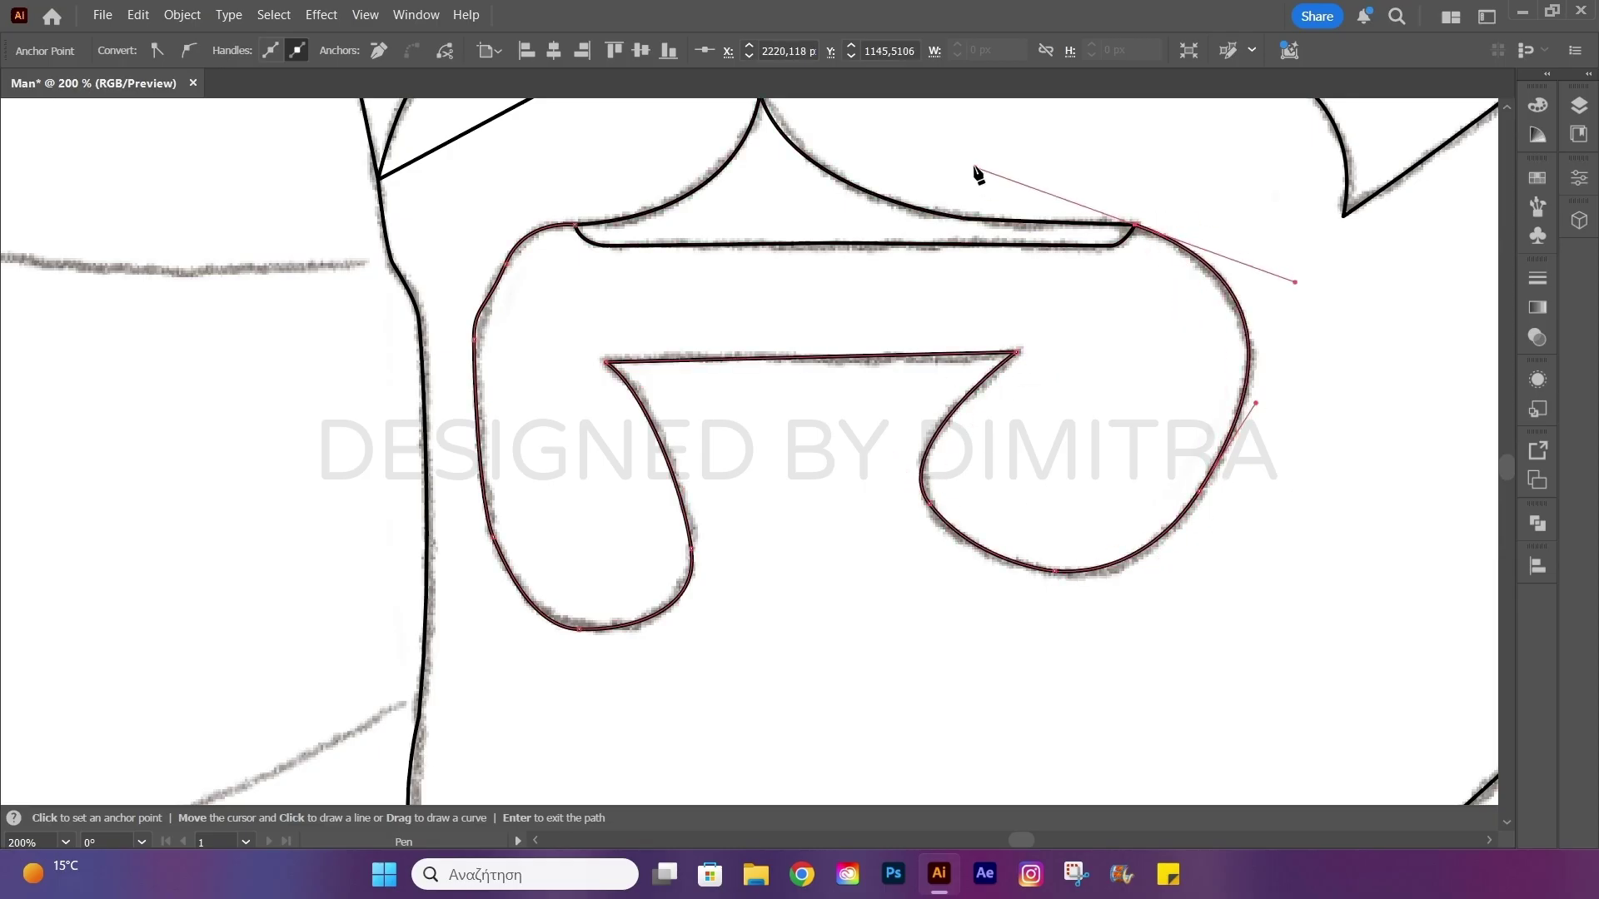
left_click(576, 227)
right_click(789, 136)
key("Escape")
Zoom out and select the goatee path under Layer 2 in the Layers panel.
key("ctrl+minus")
key("ctrl+minus")
key("ctrl+minus")
key("v")
left_click(624, 635)
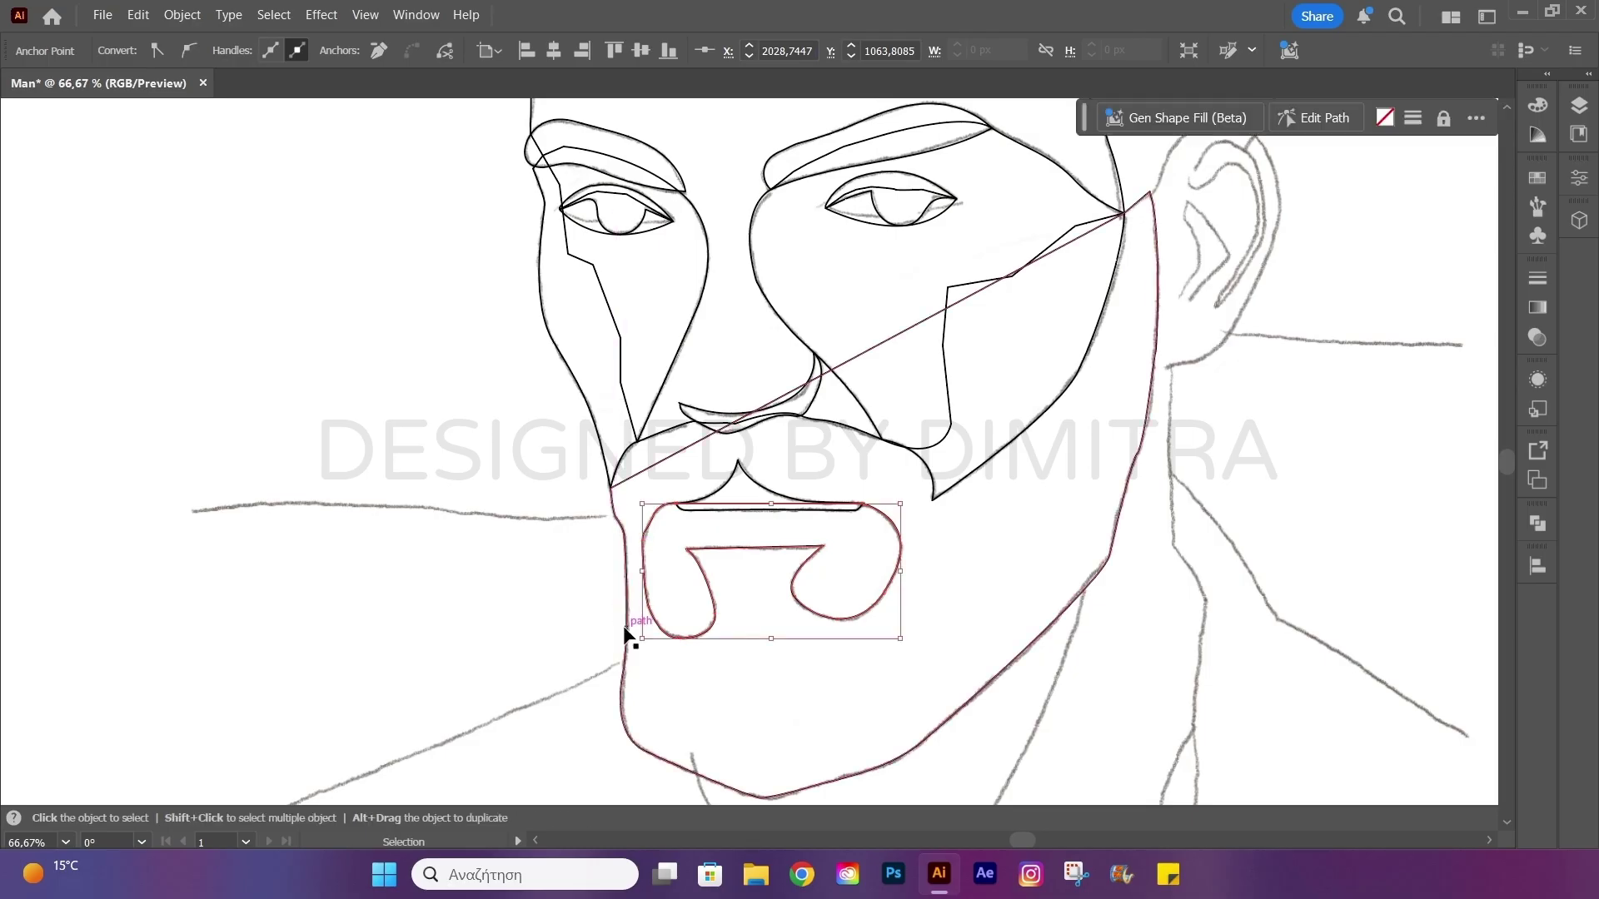
right_click(629, 637)
left_click(1579, 105)
left_click(1296, 165)
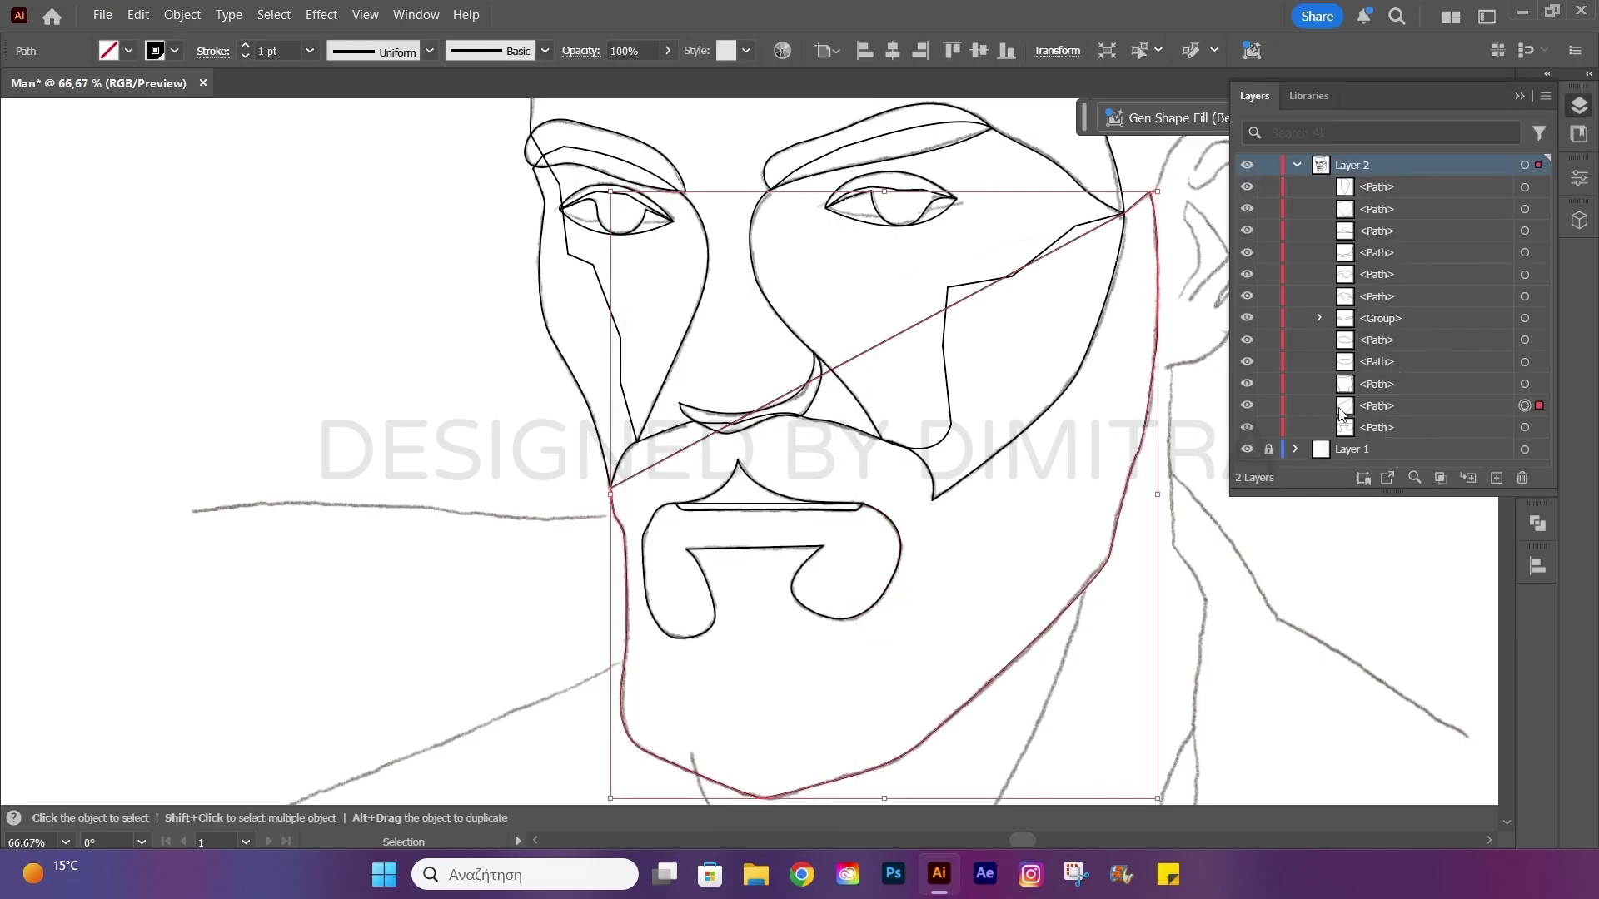
left_click(892, 523)
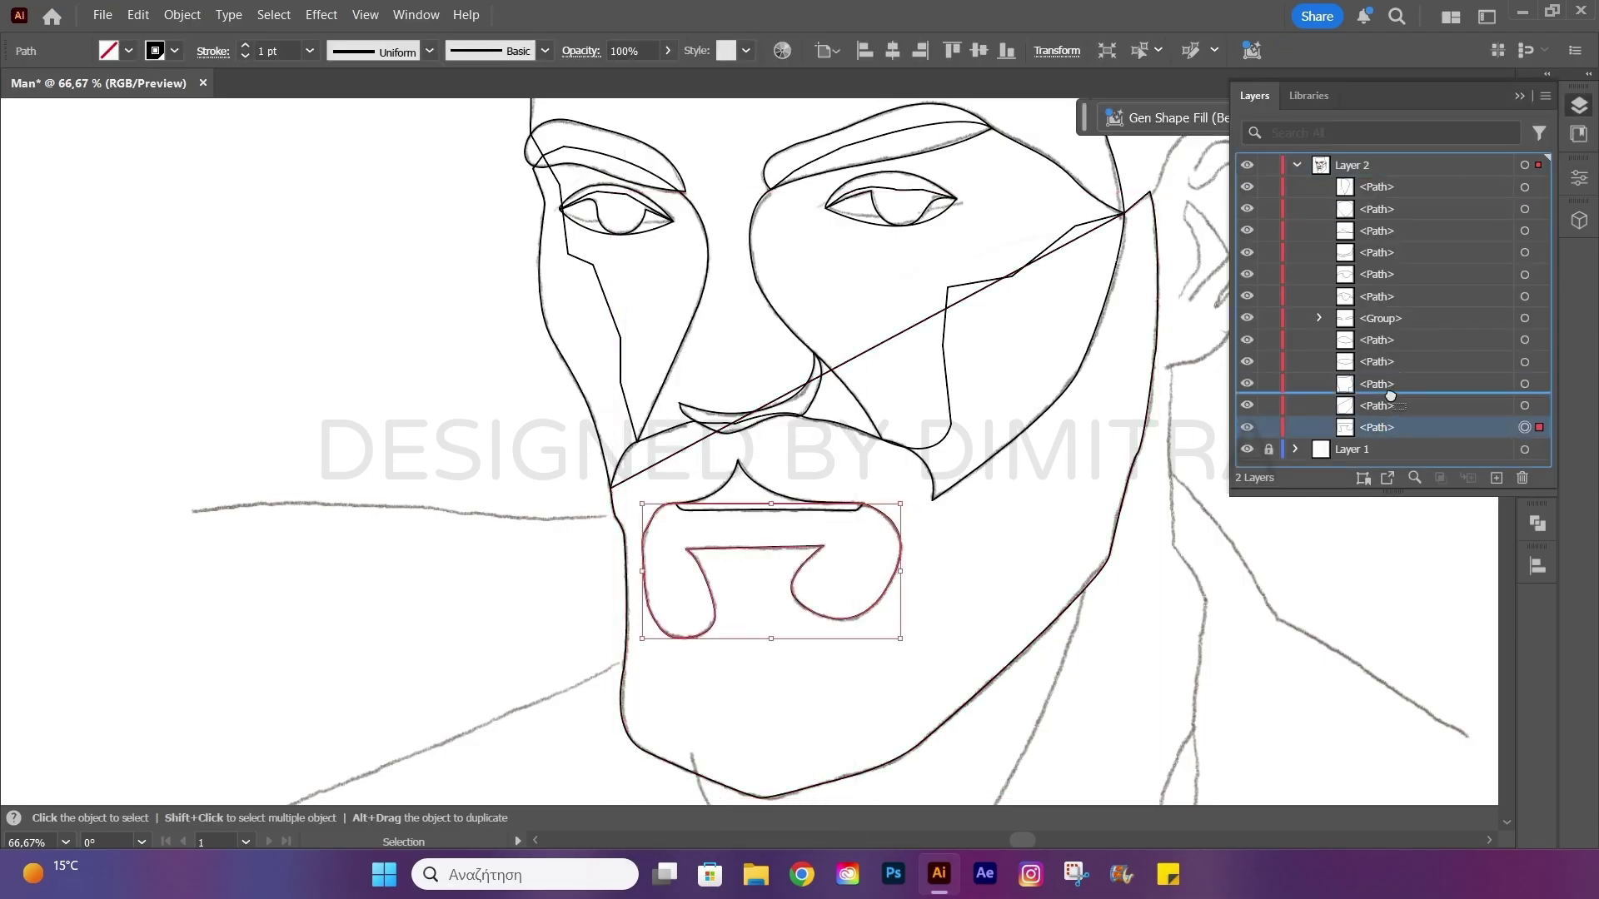
scroll(721, 234, "up", 3)
scroll(721, 244, "up", 3)
Nudge the hair corner point onto the sketch and pen a closed lower hair edge.
key("a")
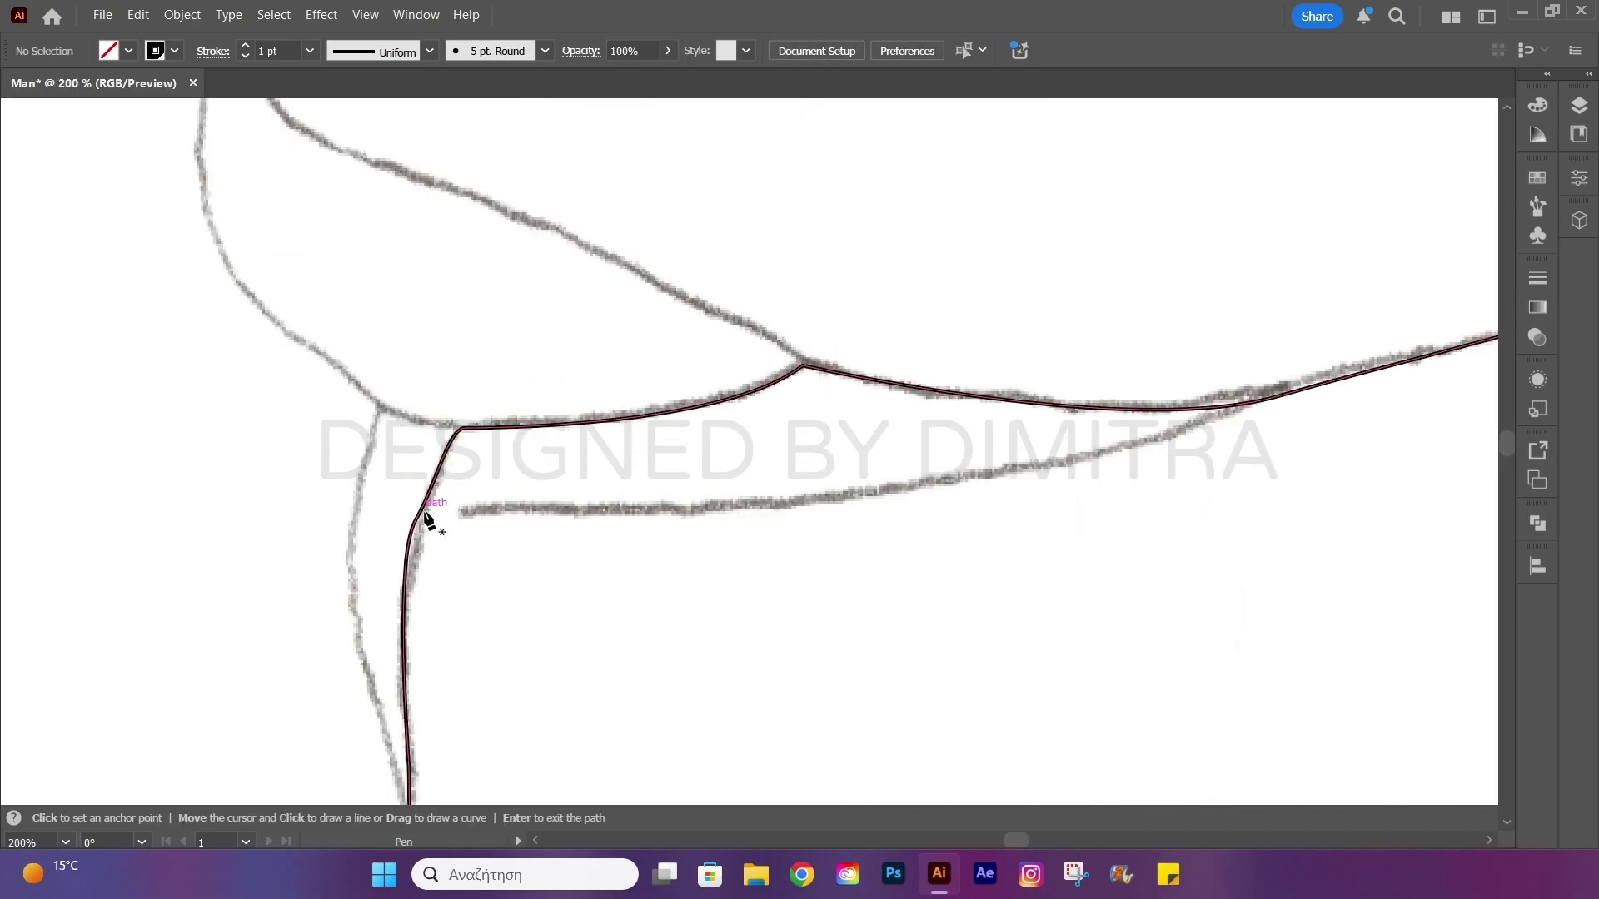
left_click_drag(416, 528, 422, 536)
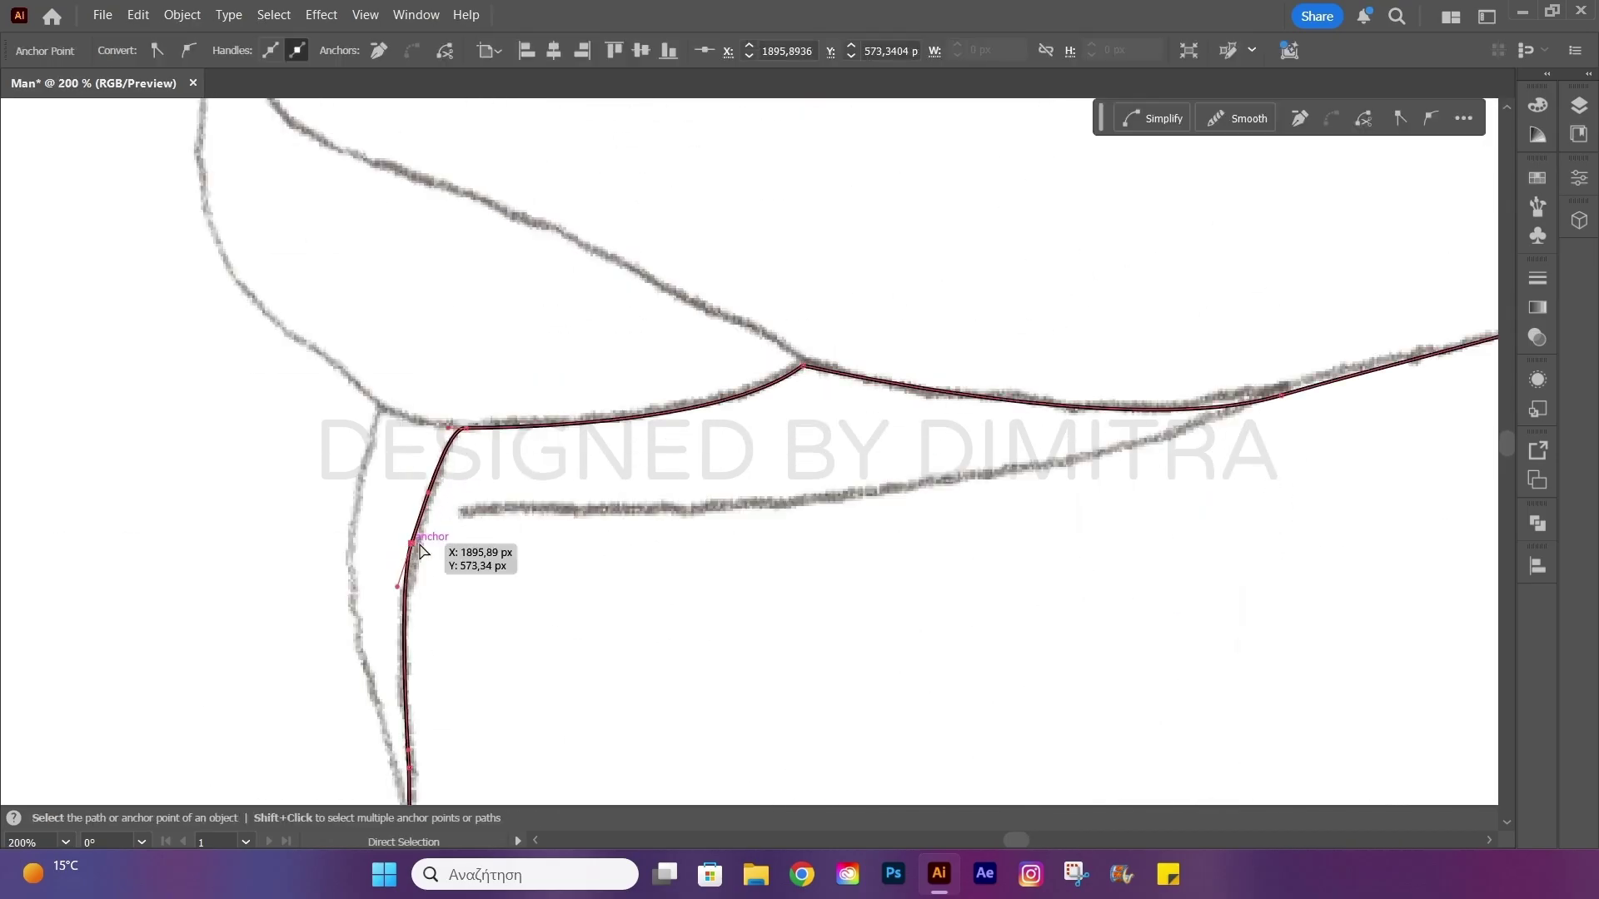
key("v")
key("p")
left_click(1246, 403)
left_click(792, 506)
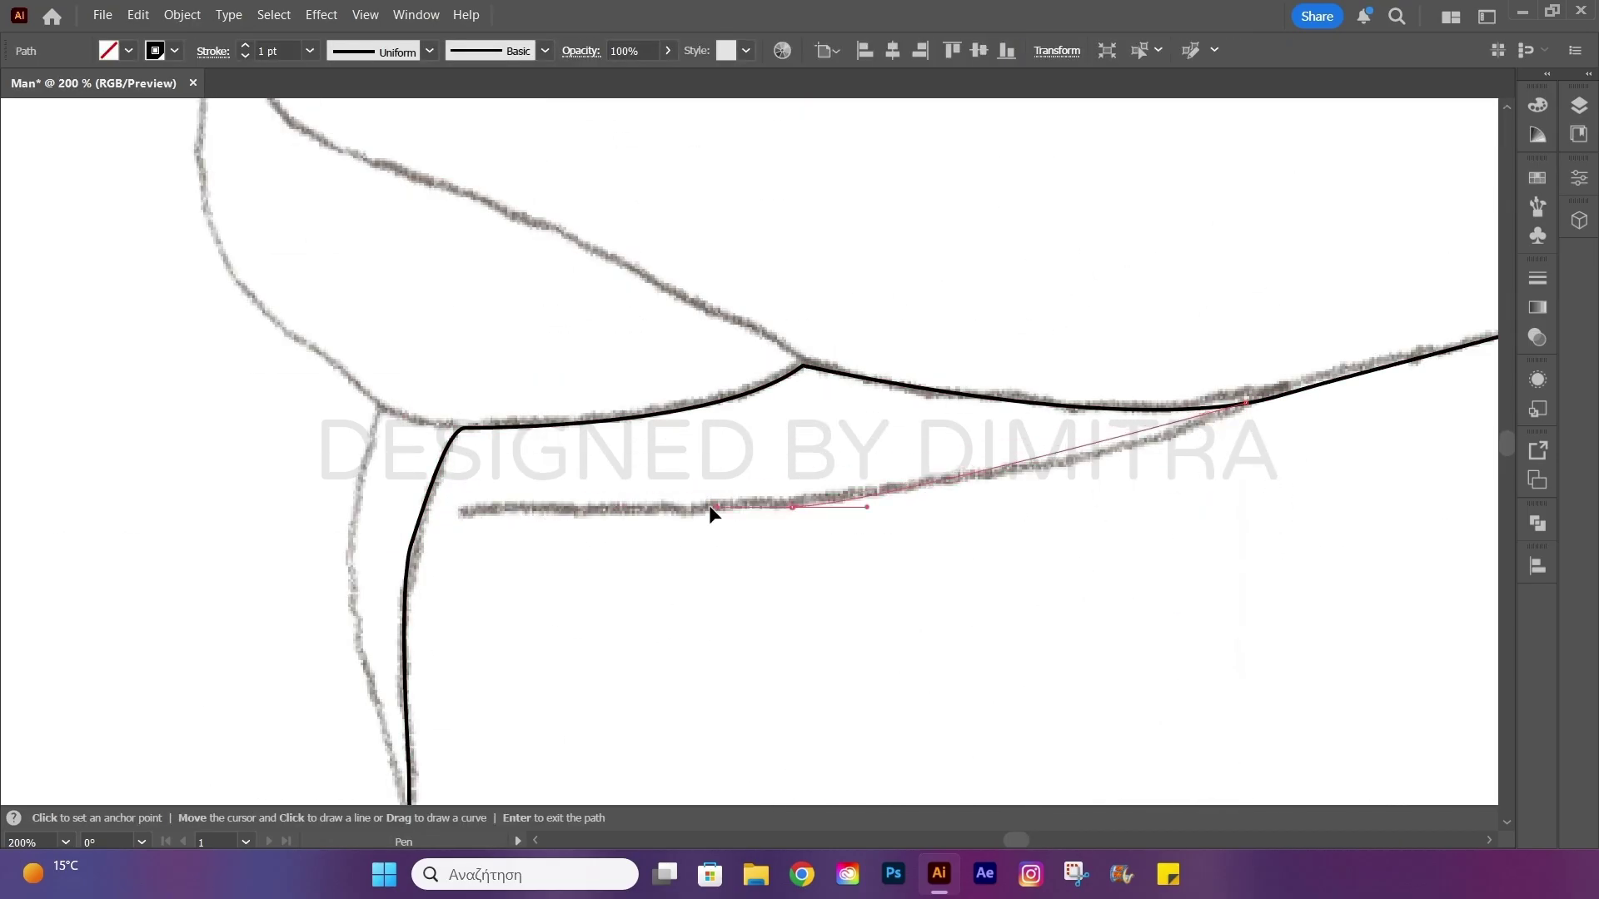
left_click(627, 508)
left_click_drag(418, 523, 426, 516)
left_click_drag(461, 429, 476, 422)
left_click_drag(803, 364, 870, 306)
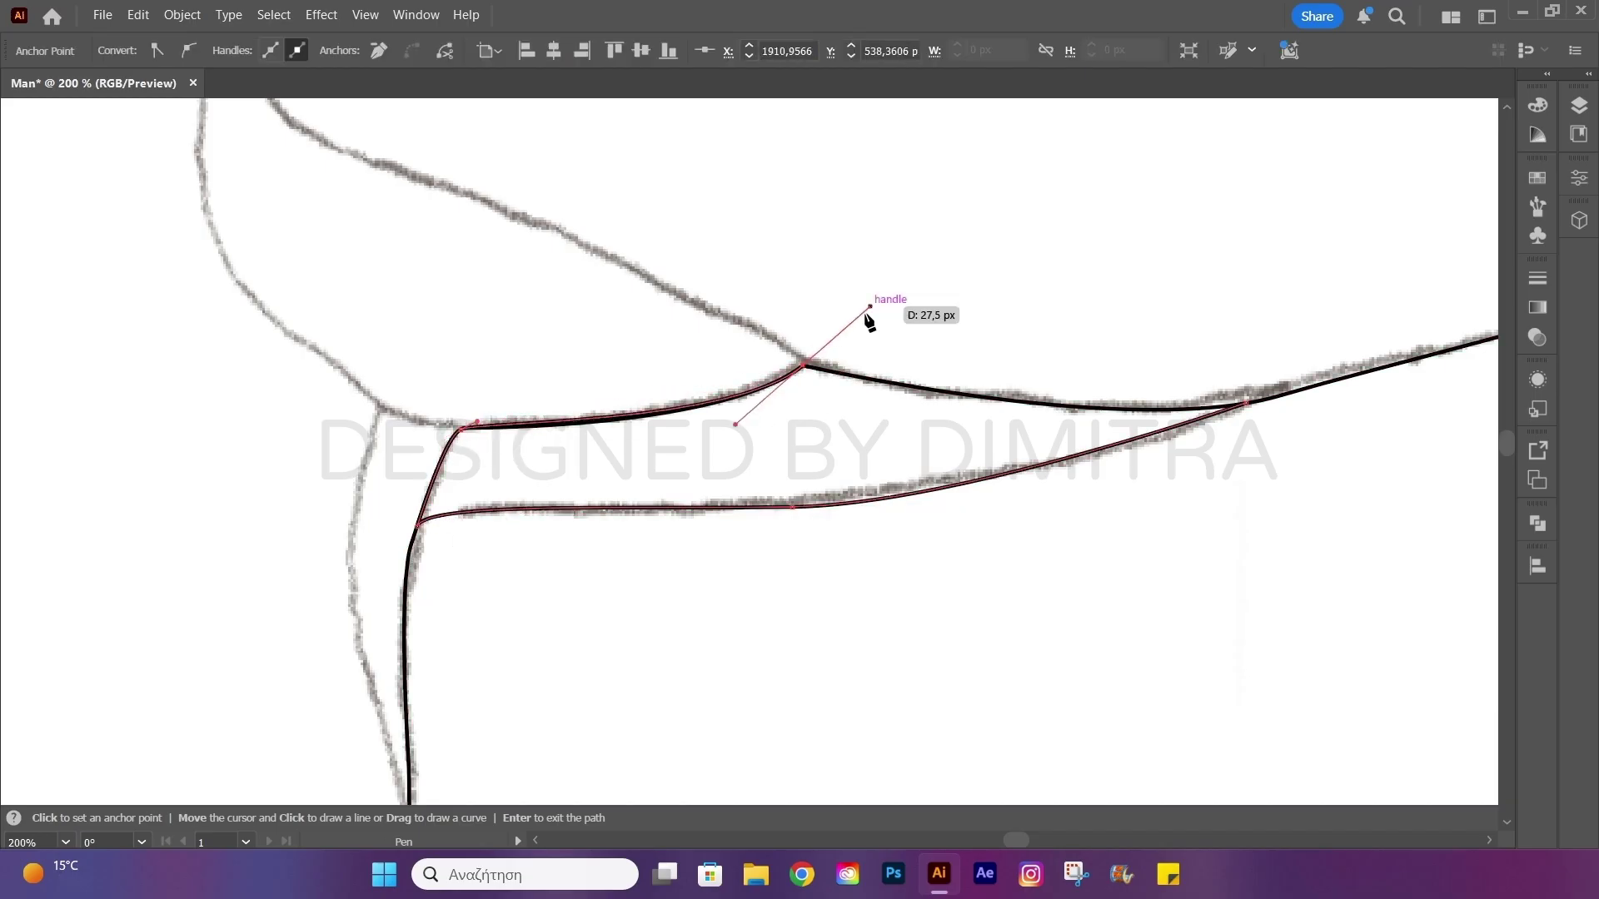
left_click(1246, 403)
Trace the ear's outer rim from the cheek around the ear.
scroll(1327, 410, "down", 3)
scroll(1035, 464, "up", 3)
left_click(759, 367)
left_click(799, 338)
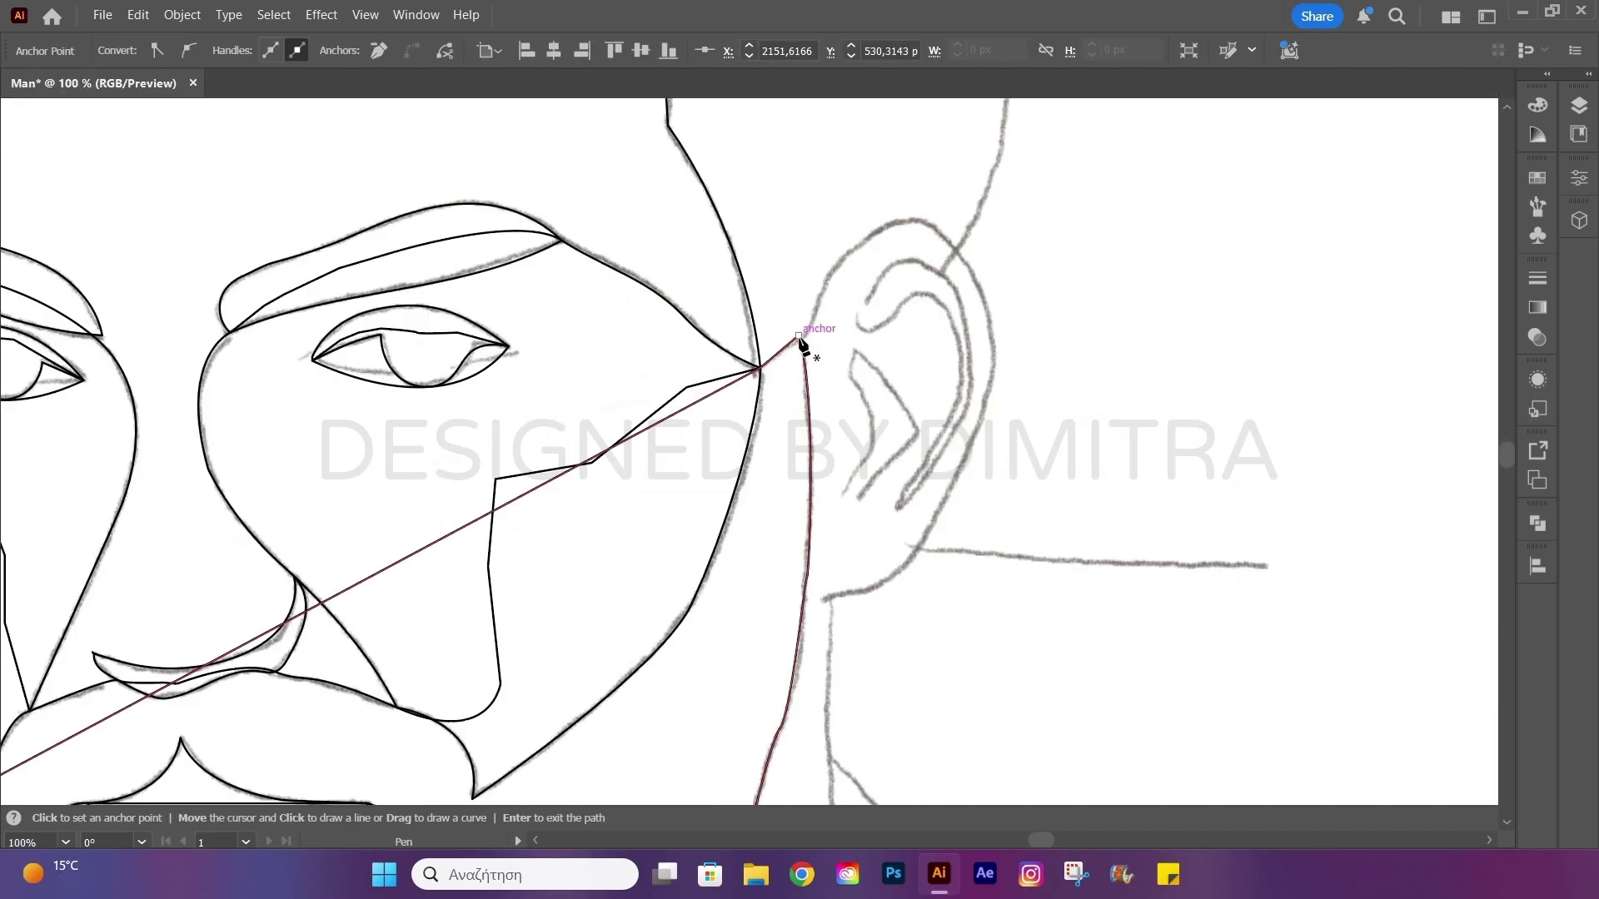
left_click(828, 273)
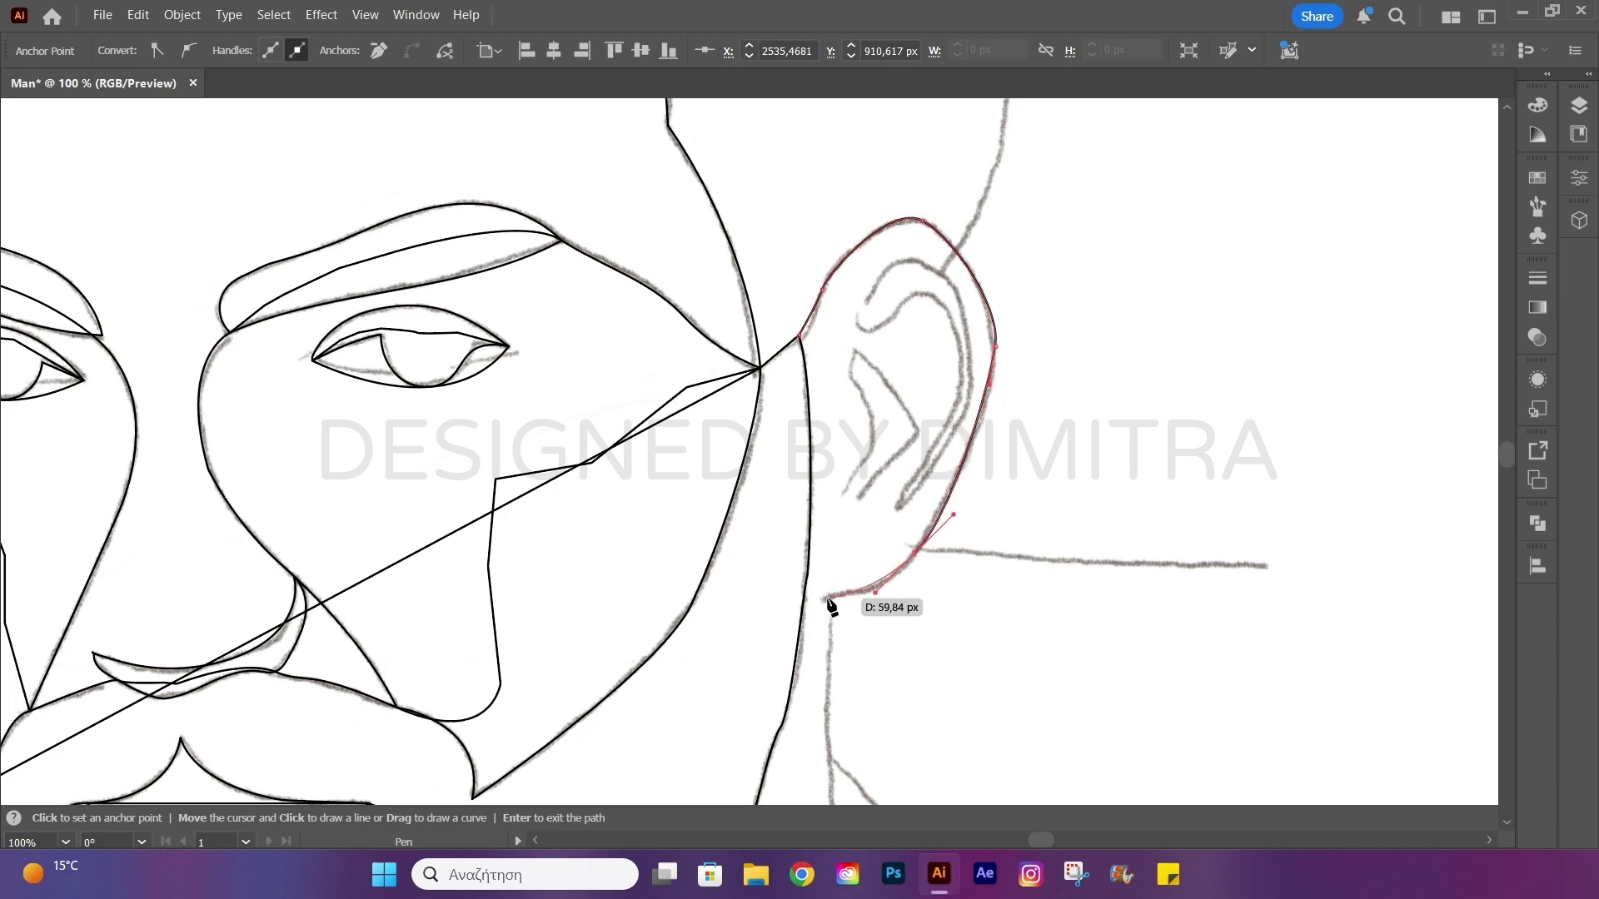
Pen the right and left edges of the neck.
scroll(830, 612, "down", 3)
scroll(831, 653, "down", 2)
left_click(830, 534)
left_click_drag(874, 616, 874, 642)
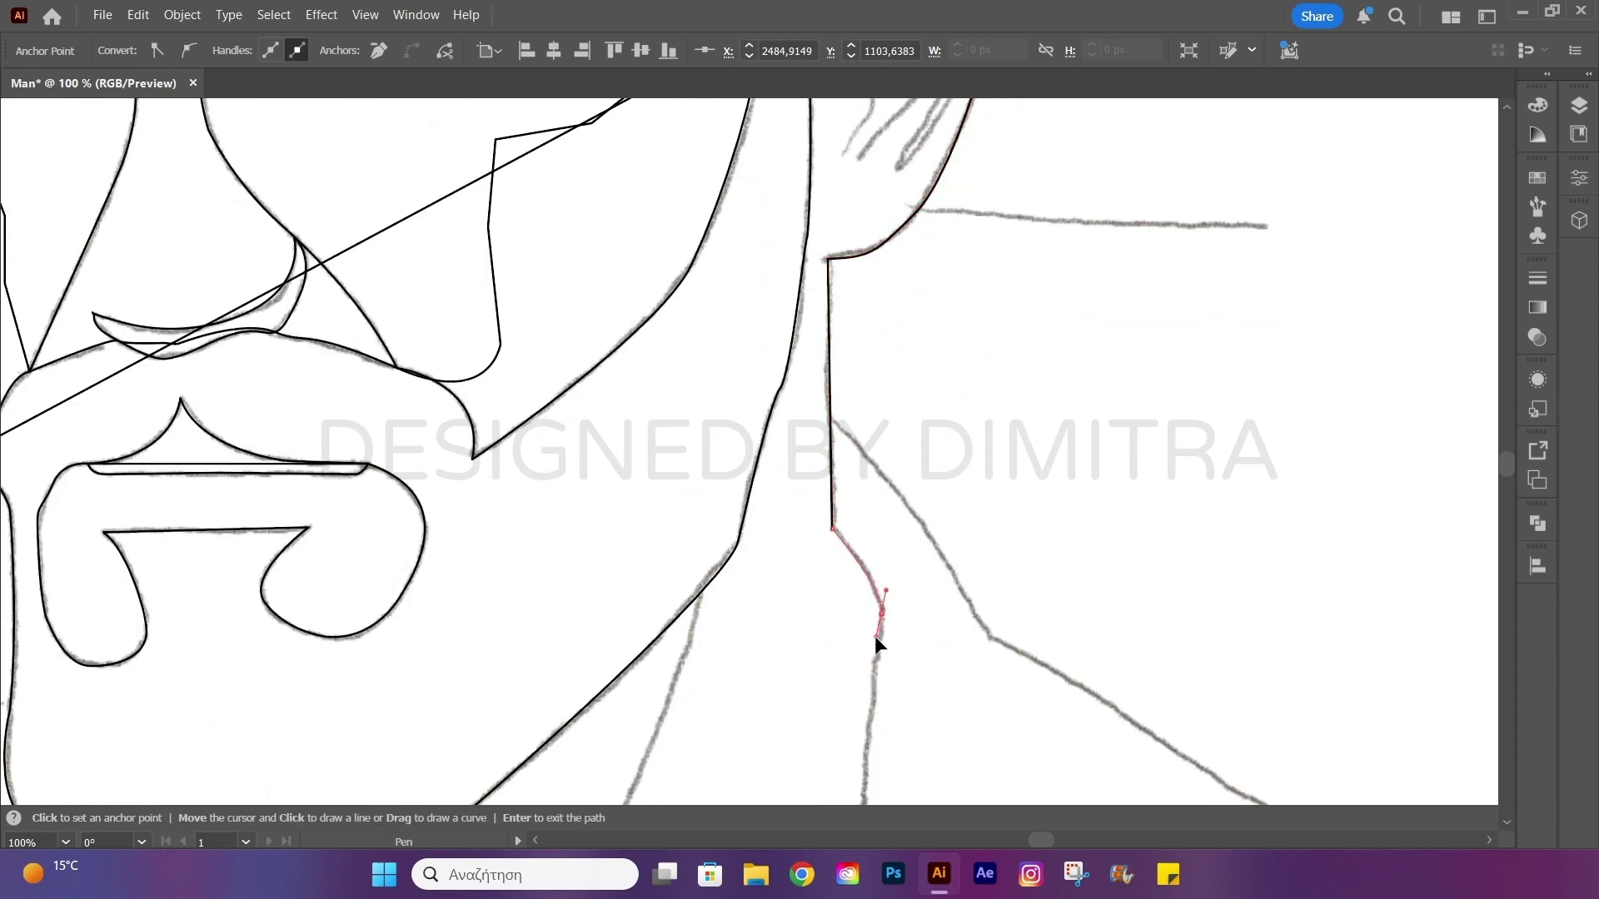
scroll(874, 641, "down", 4)
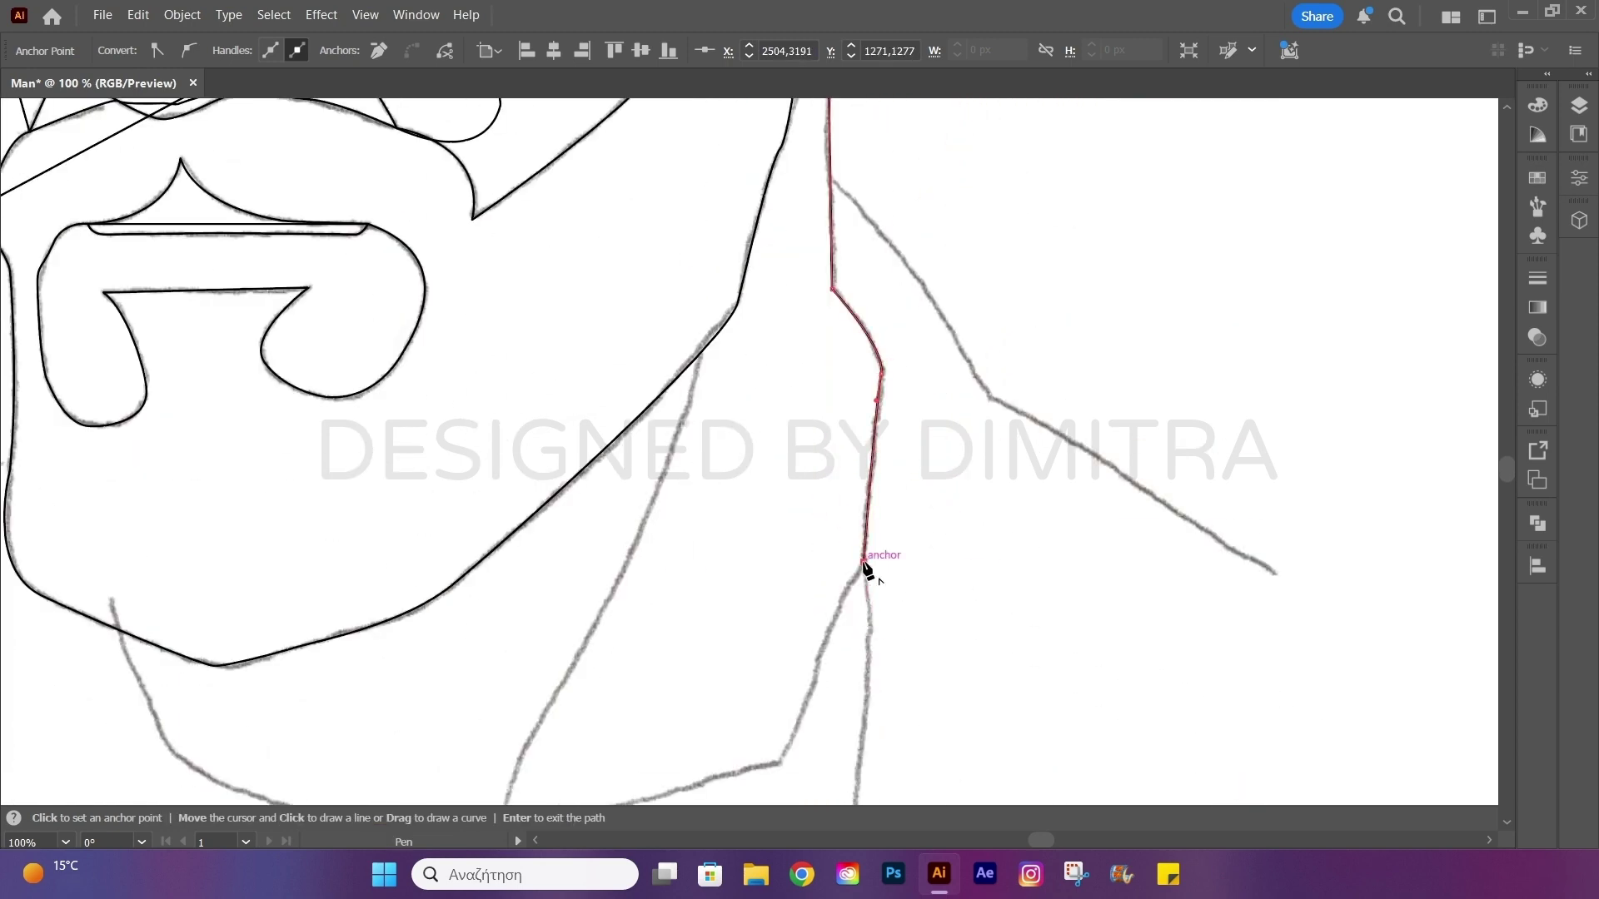
scroll(866, 570, "down", 2)
left_click(703, 214)
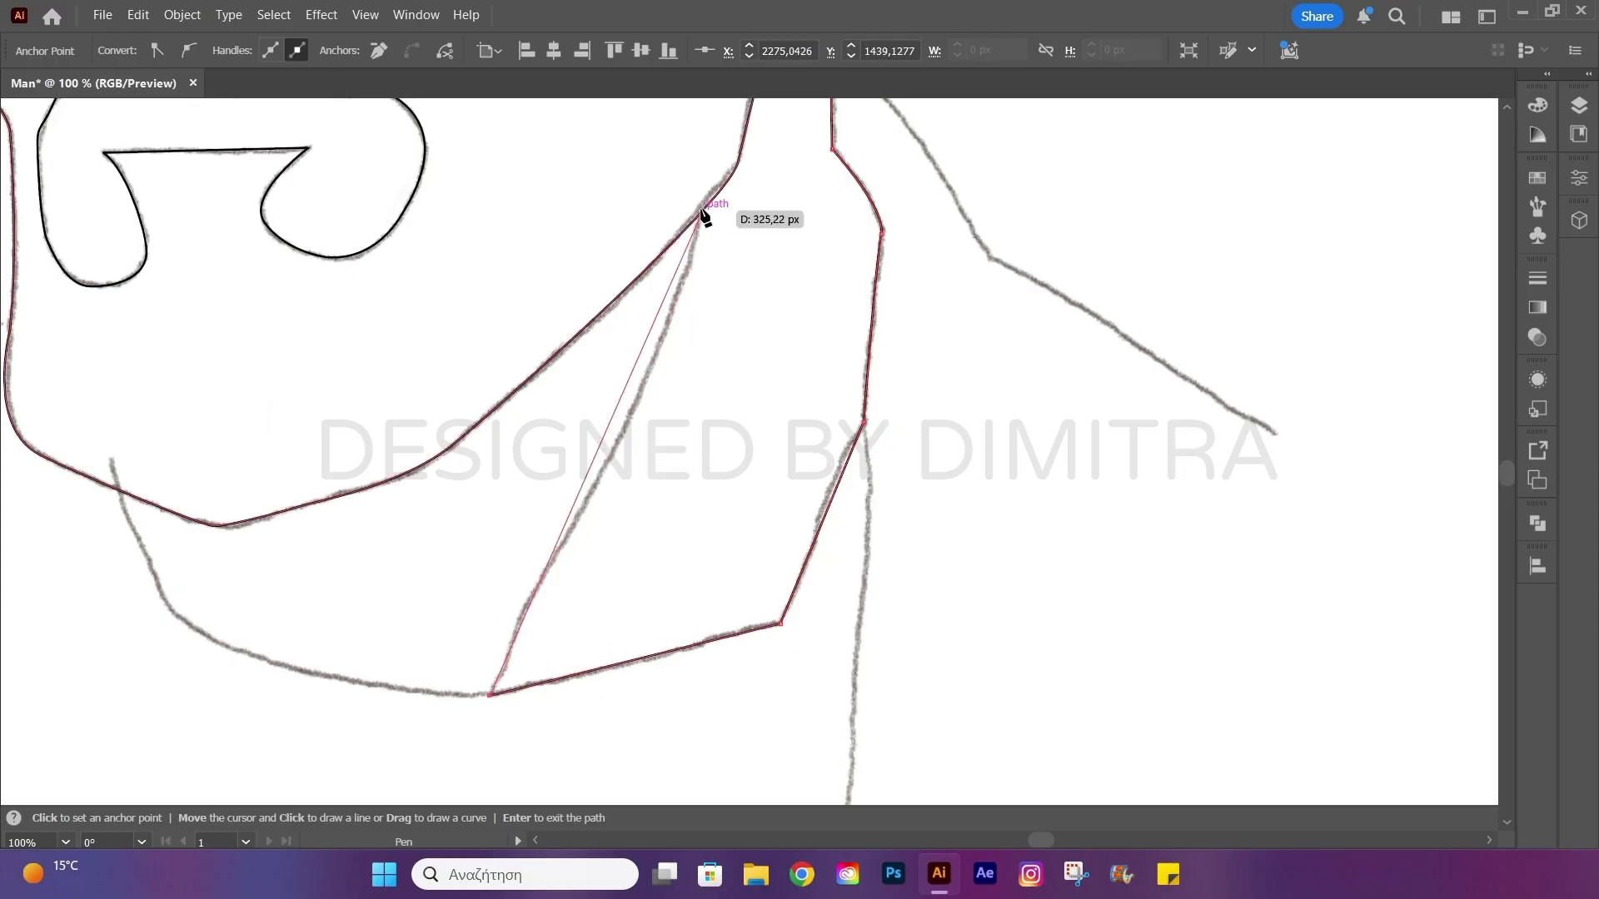
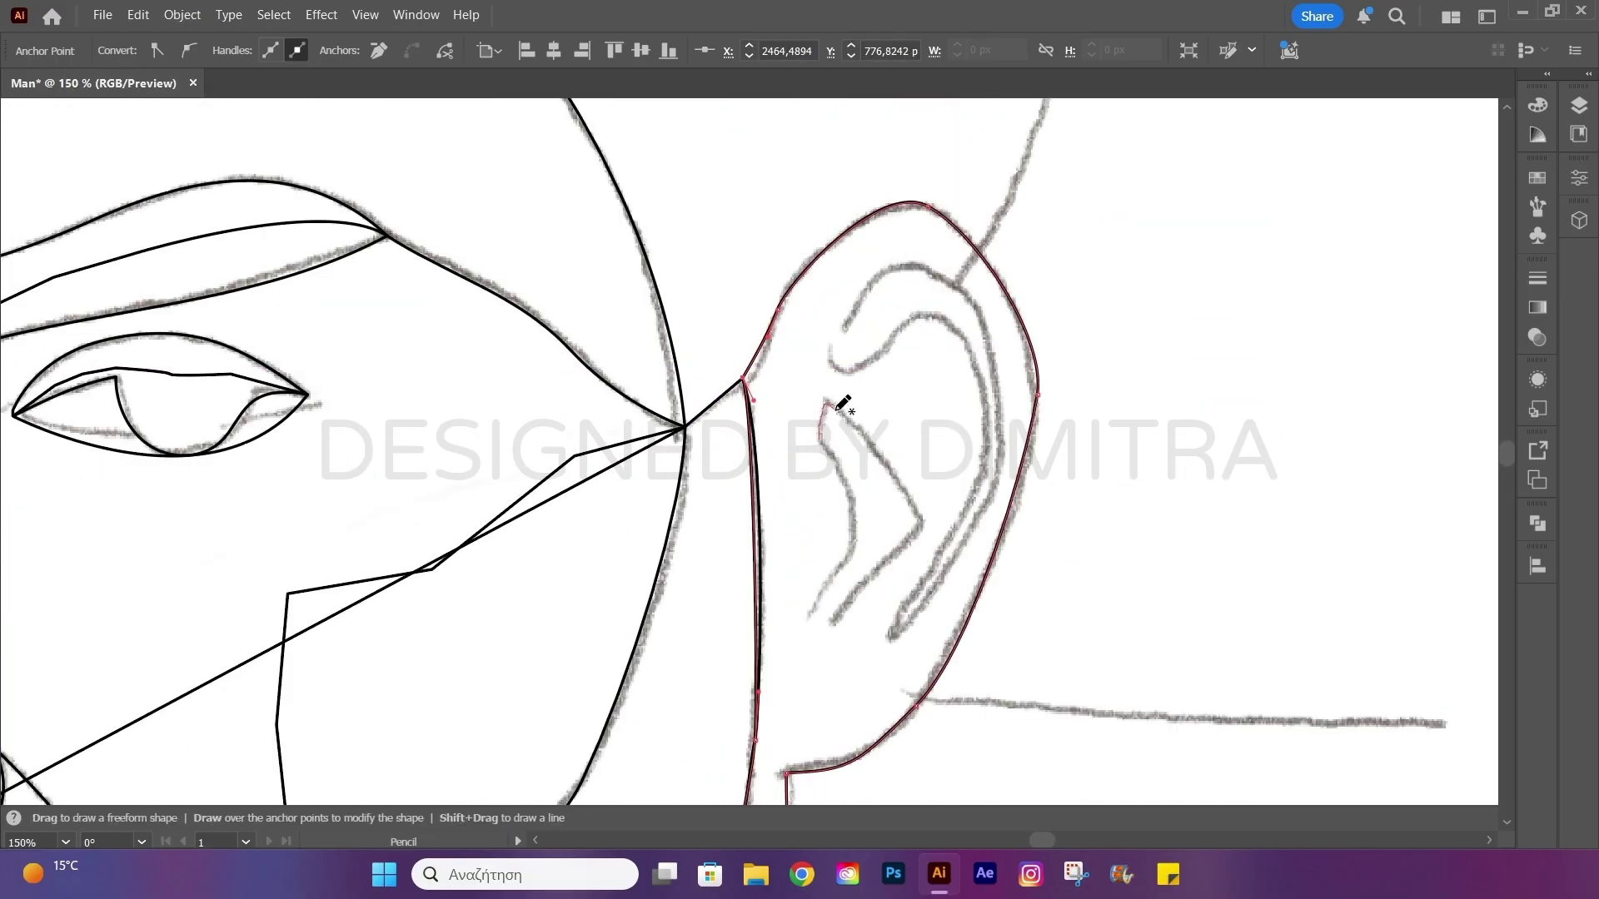
Trace the inner ear folds and rim, then nudge the ear anchors into place.
left_click_drag(827, 448, 823, 404)
left_click_drag(833, 364, 871, 280)
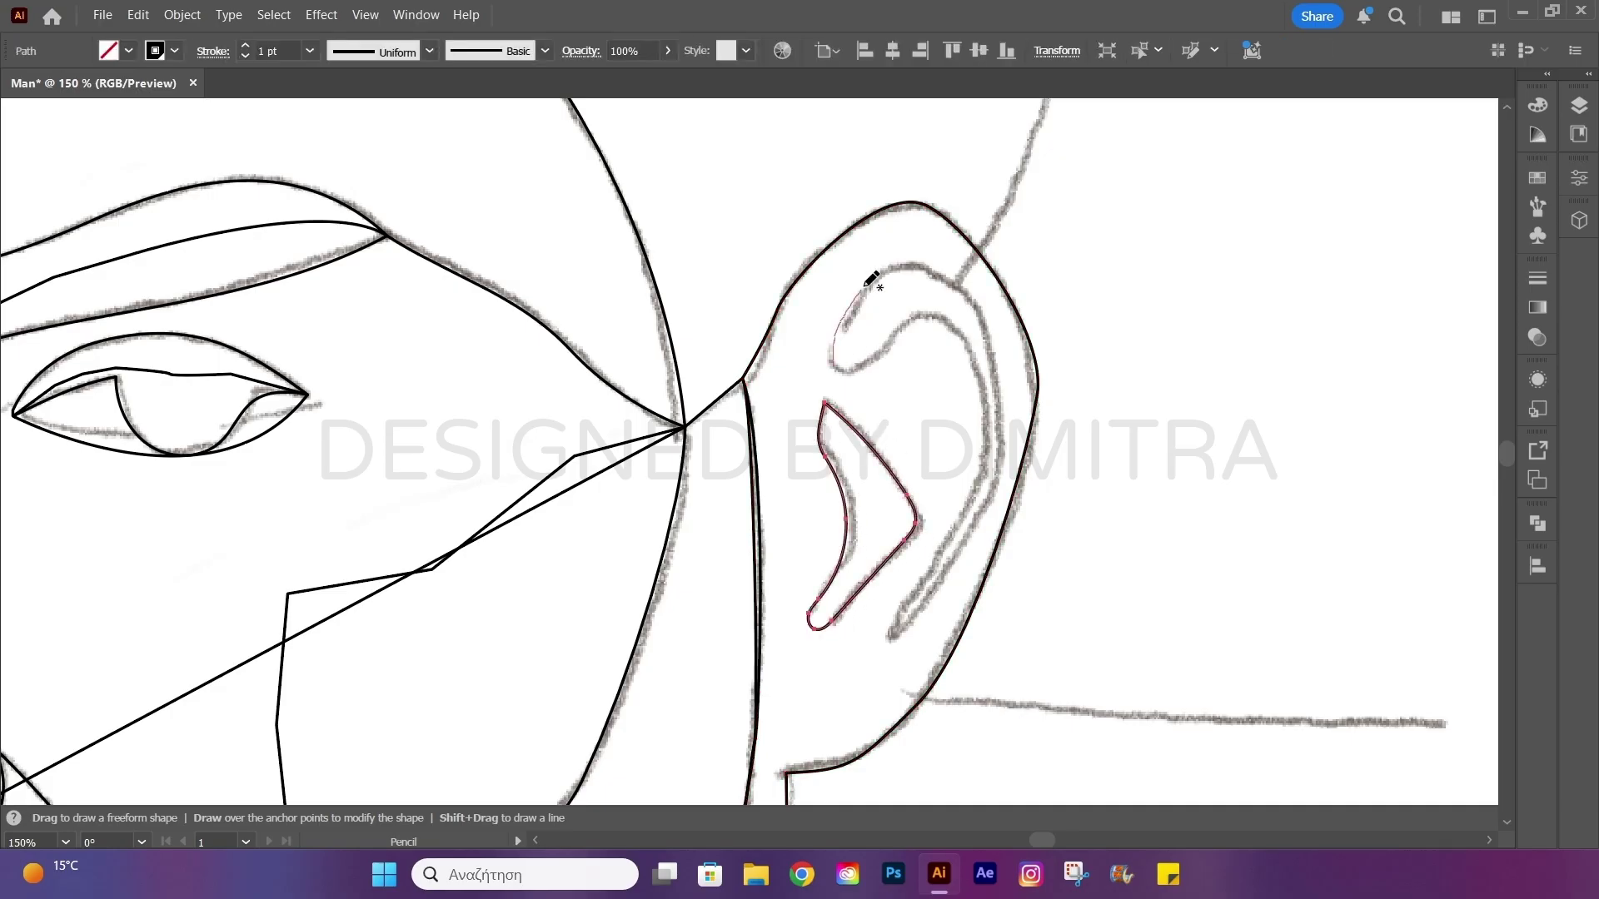
left_click_drag(871, 363, 836, 366)
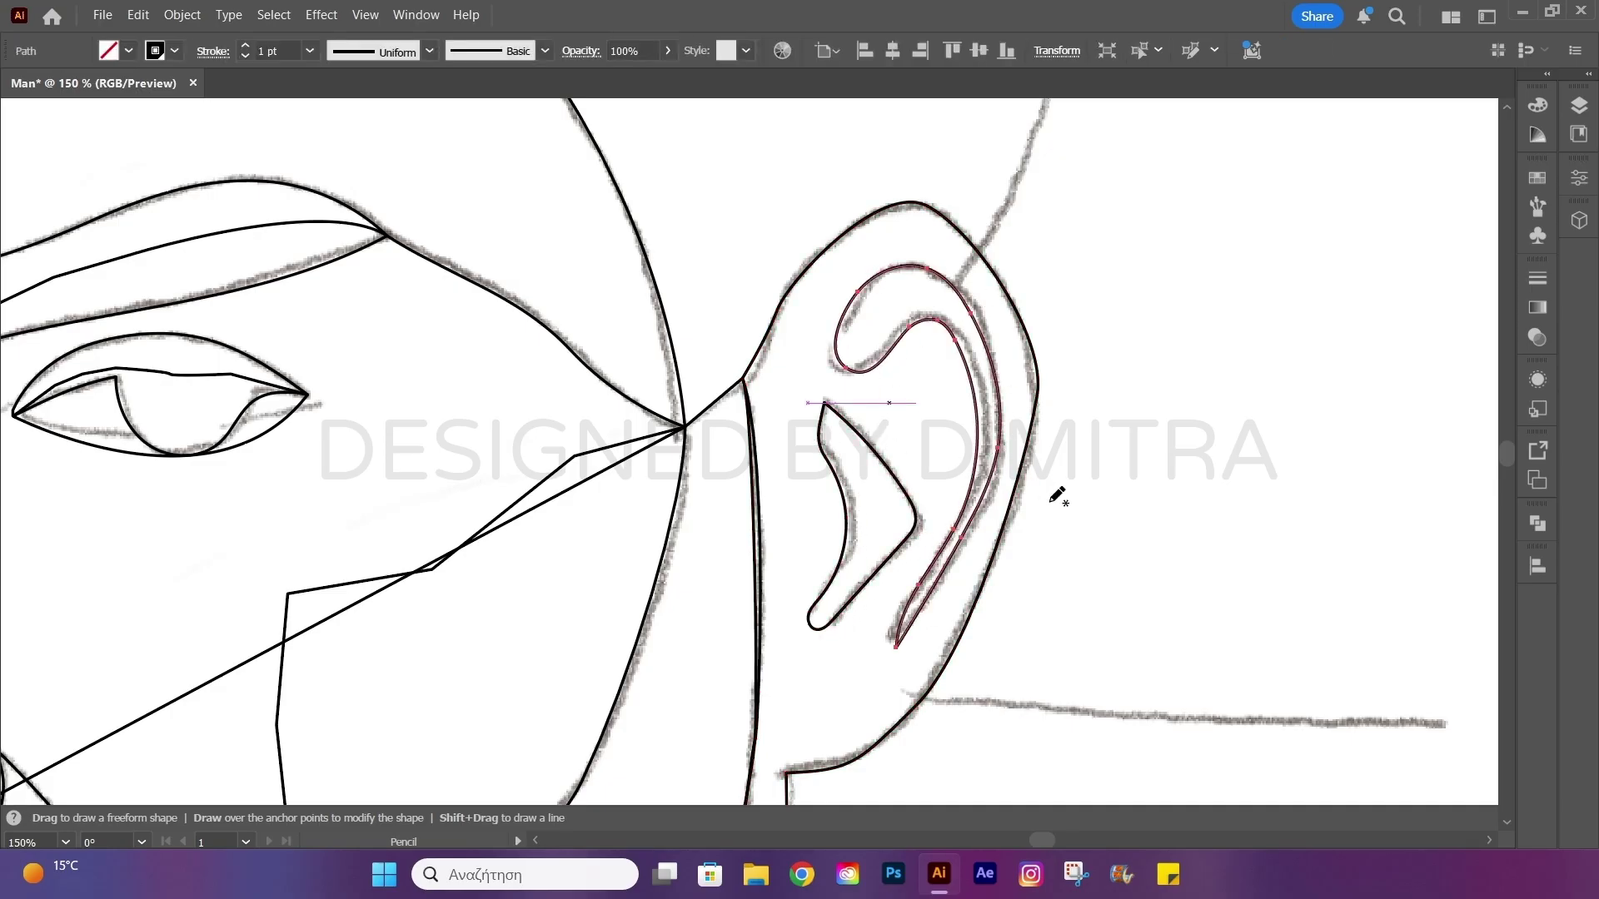
key("a")
left_click_drag(891, 654, 888, 654)
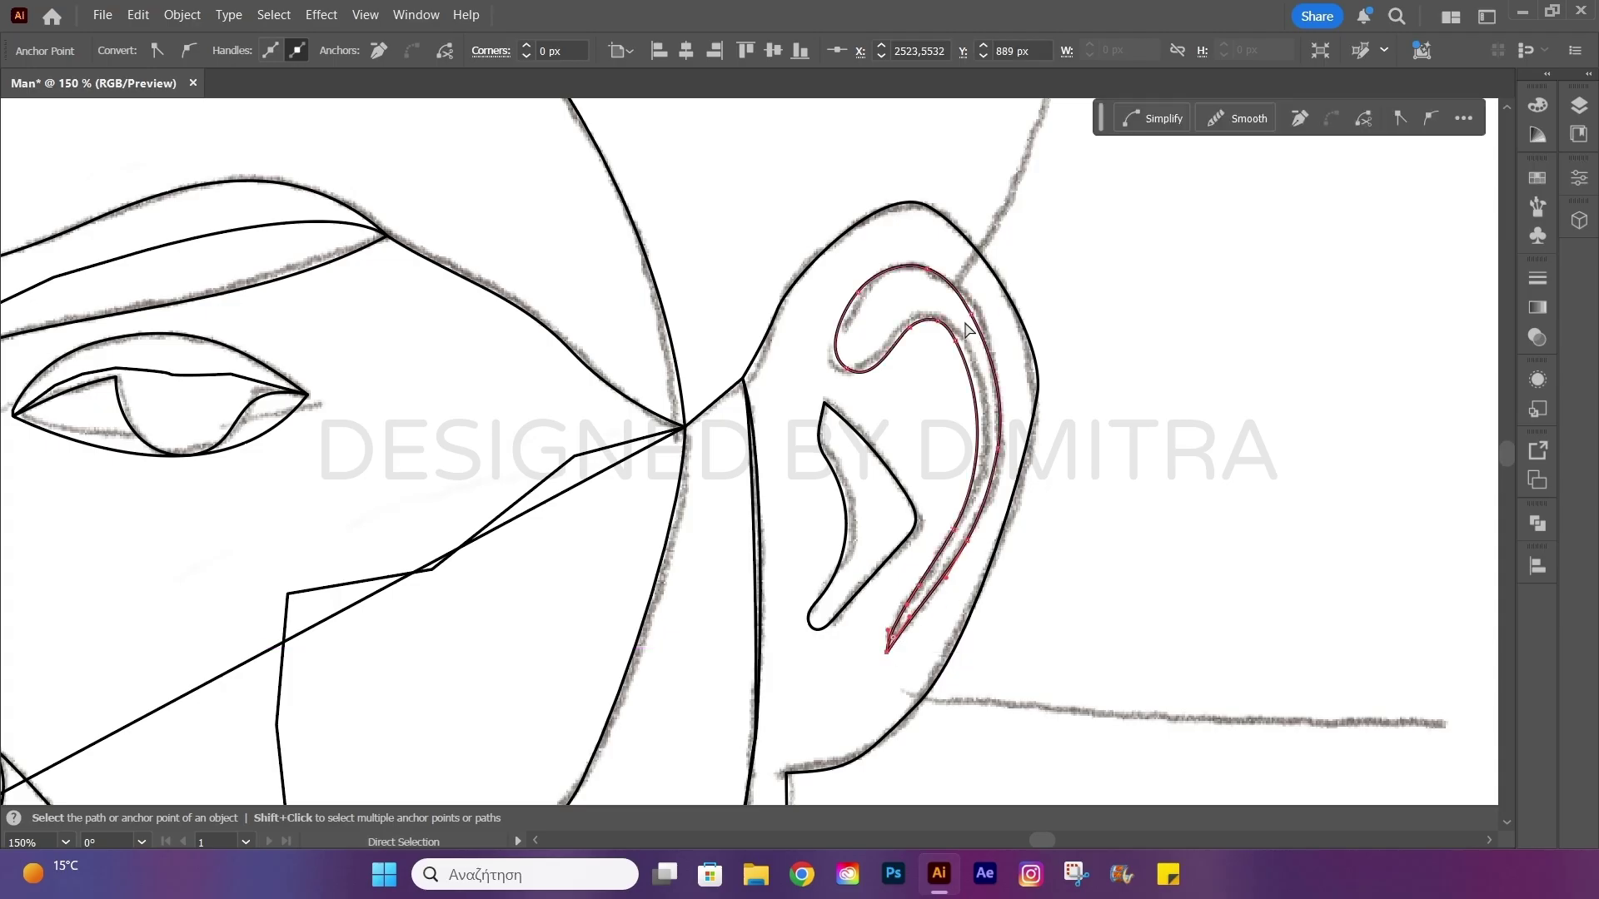
left_click_drag(970, 314, 1004, 310)
Start a Pen path along the hairline at the forehead, joined to the existing outline.
key("v")
key("ctrl+minus")
key("ctrl+minus")
key("ctrl+minus")
scroll(782, 381, "up", 3)
key("p")
left_click(642, 517)
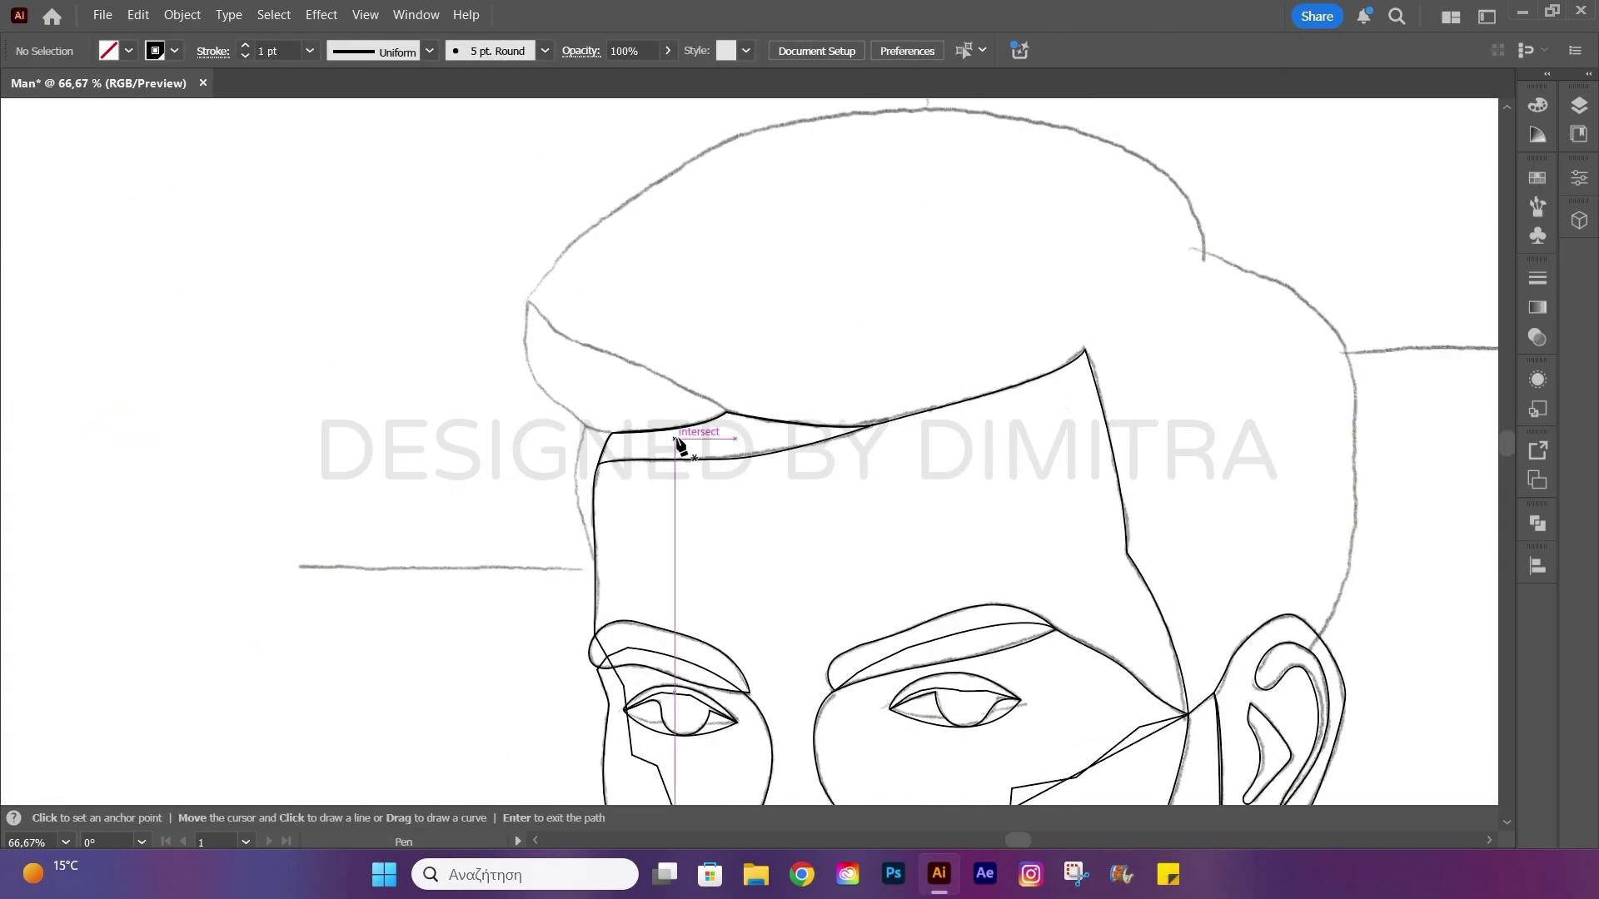
key("ctrl+plus")
key("ctrl+plus")
key("ctrl+plus")
left_click(637, 342)
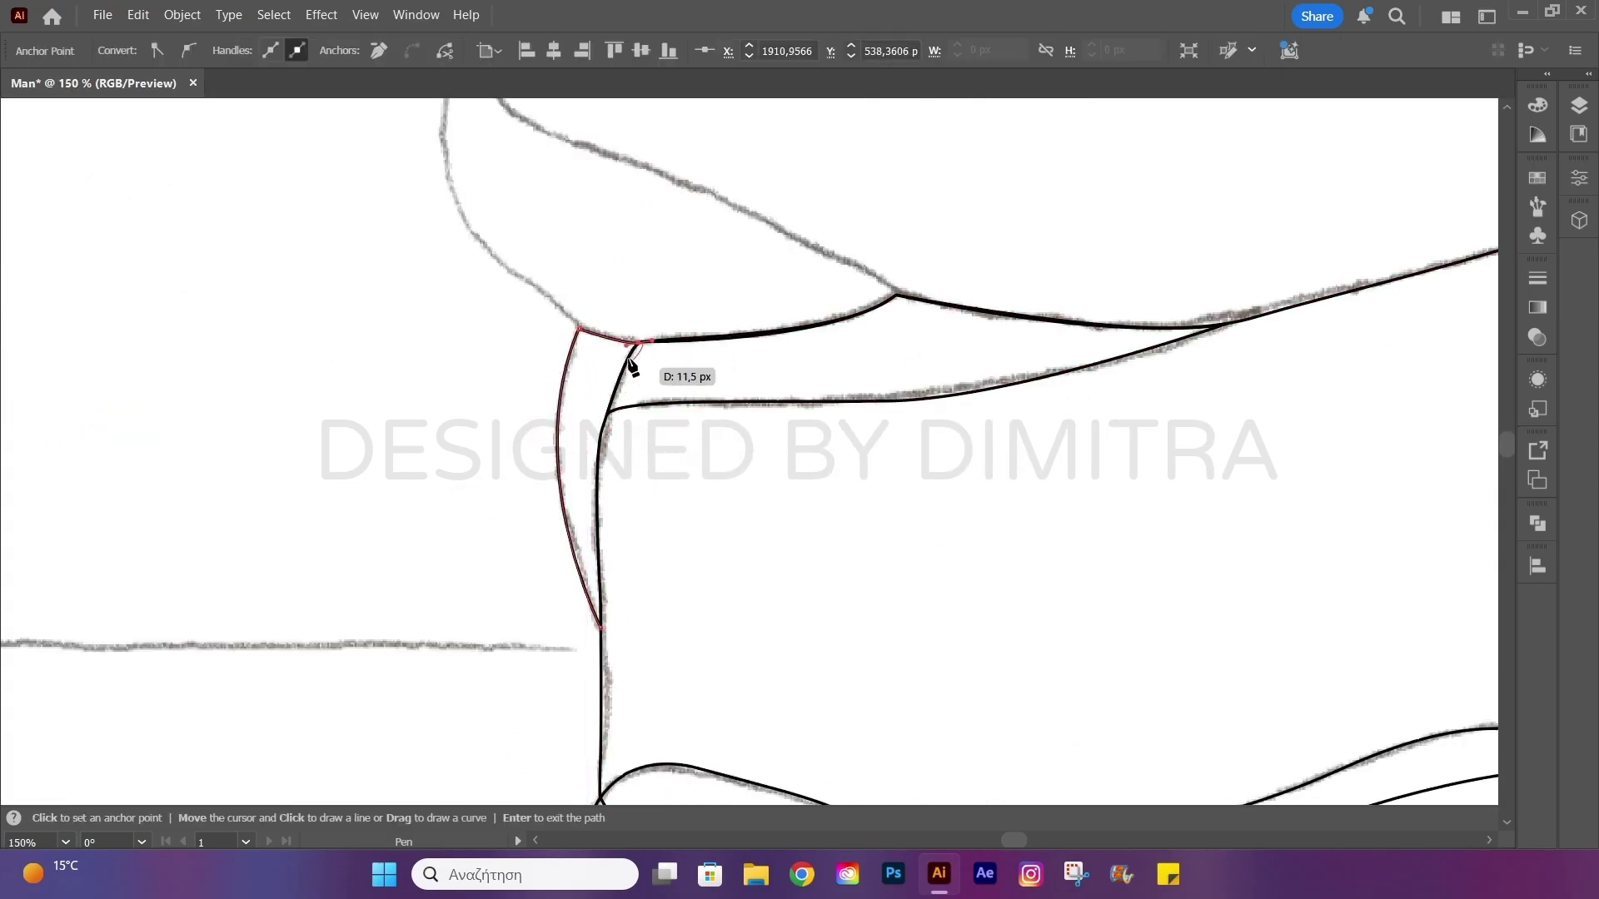
right_click(658, 637)
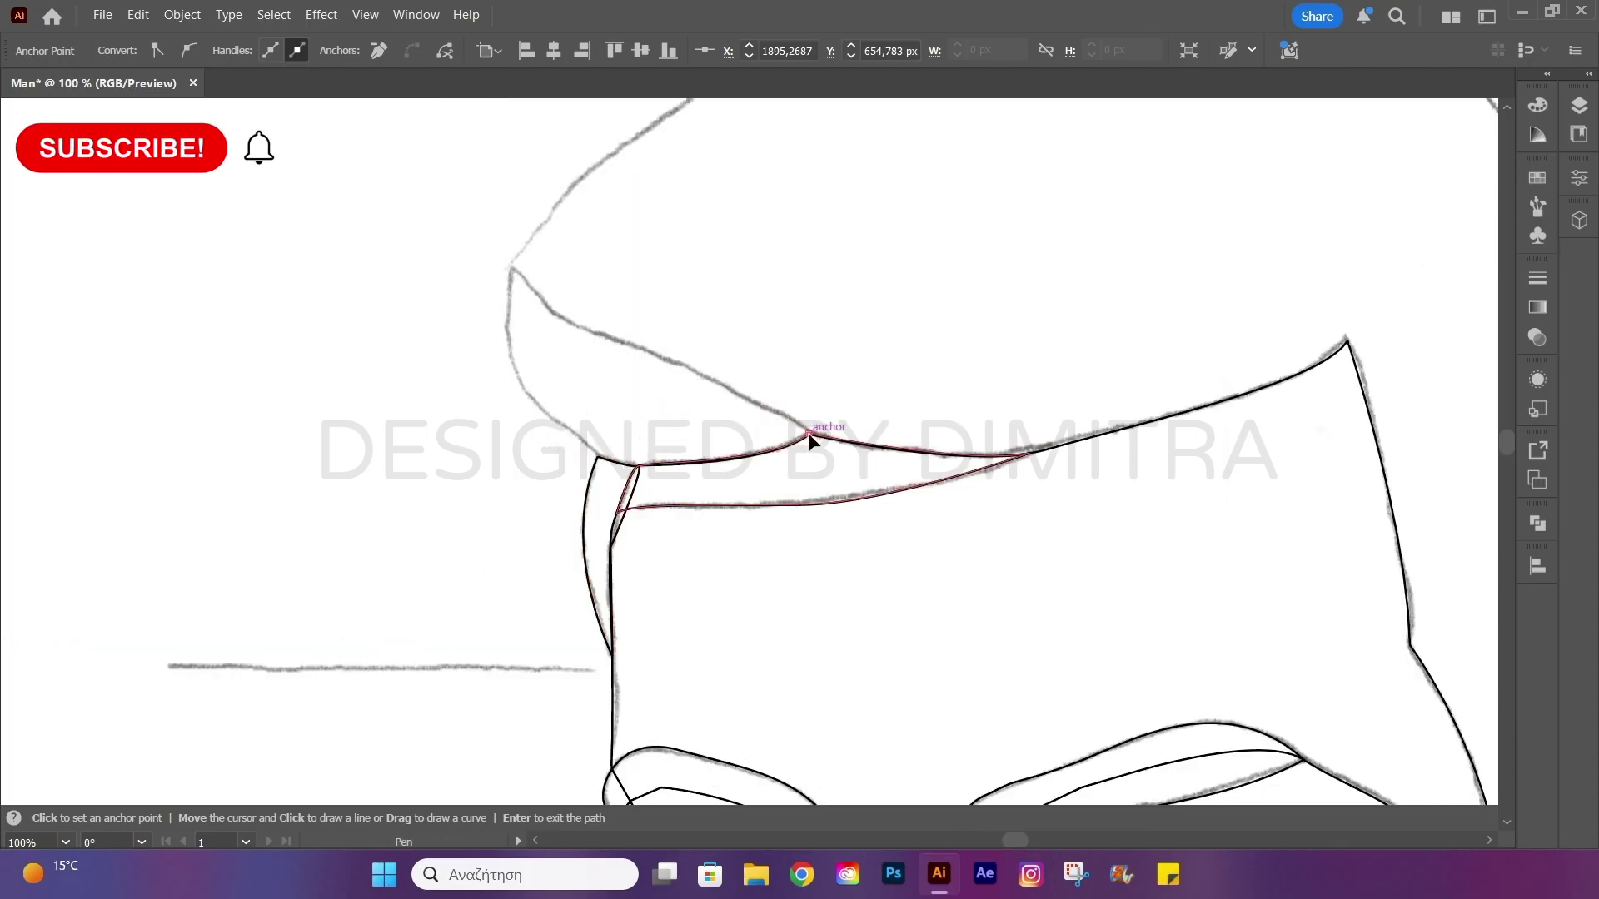
left_click(807, 434)
scroll(533, 300, "up", 2)
left_click_drag(512, 344, 510, 284)
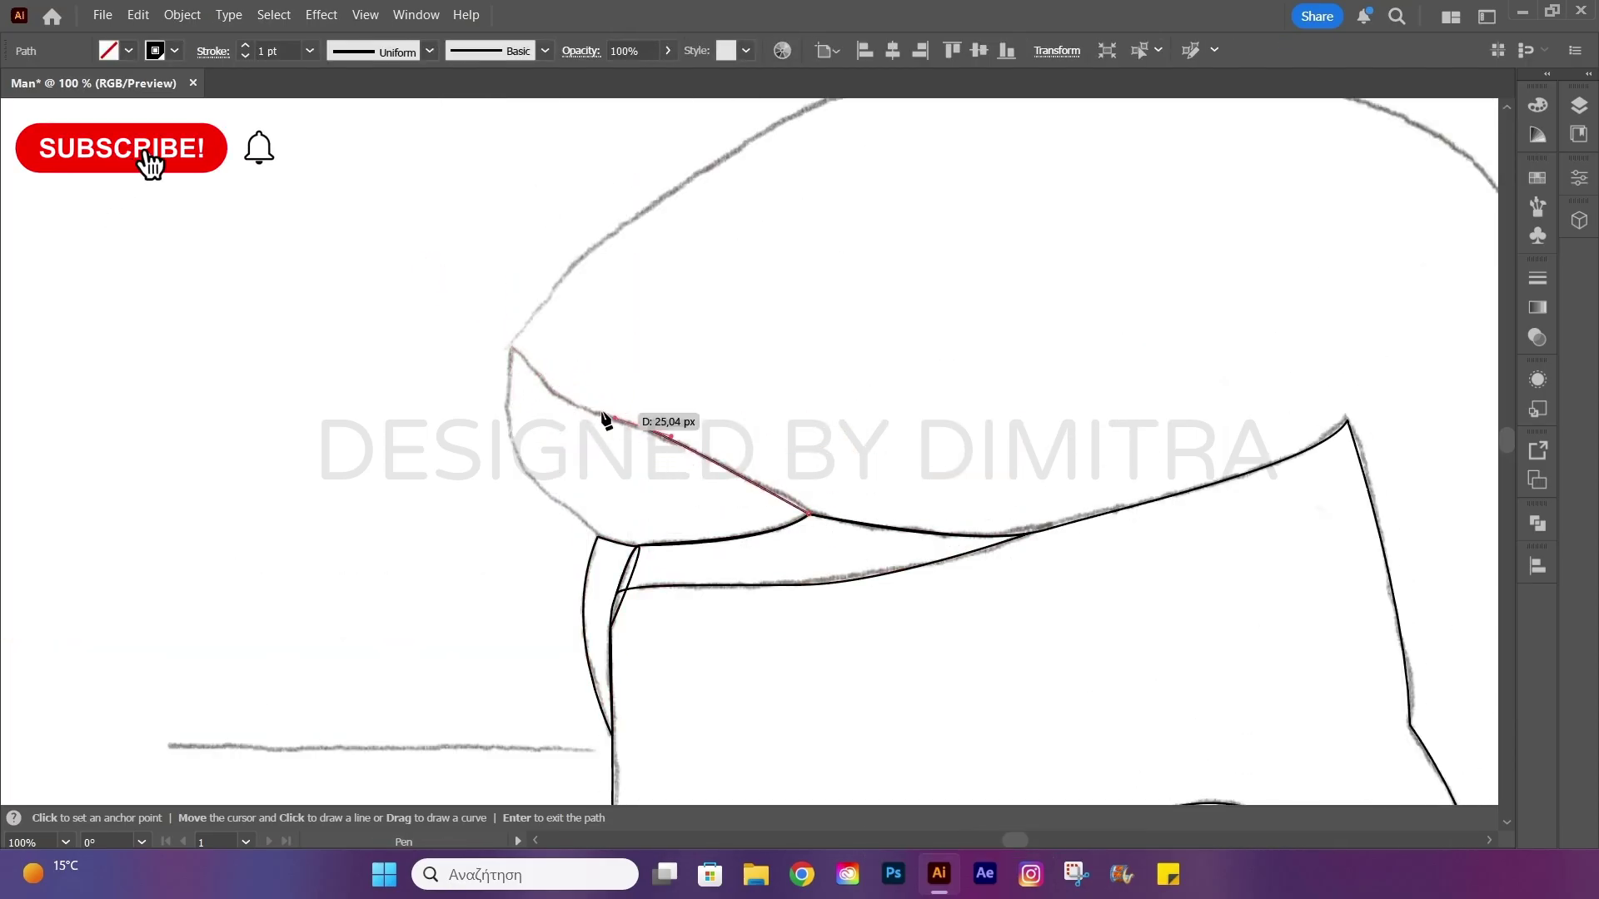
Curve the hair outline over the crown and down to the ear, then fit the artboard.
left_click_drag(598, 537, 741, 635)
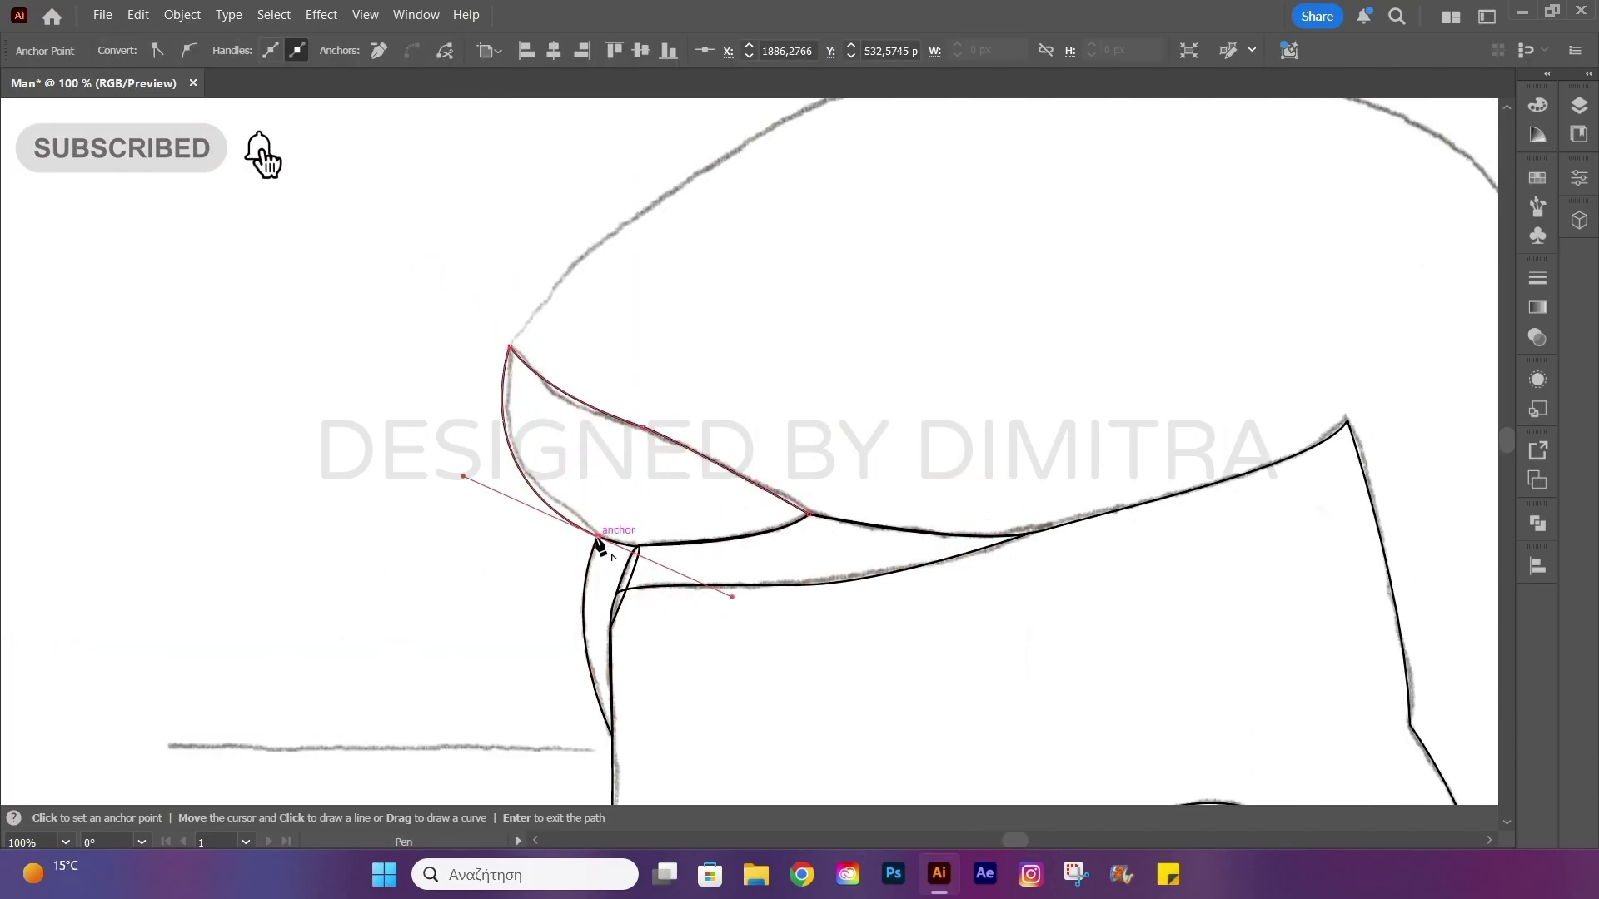
right_click(807, 518)
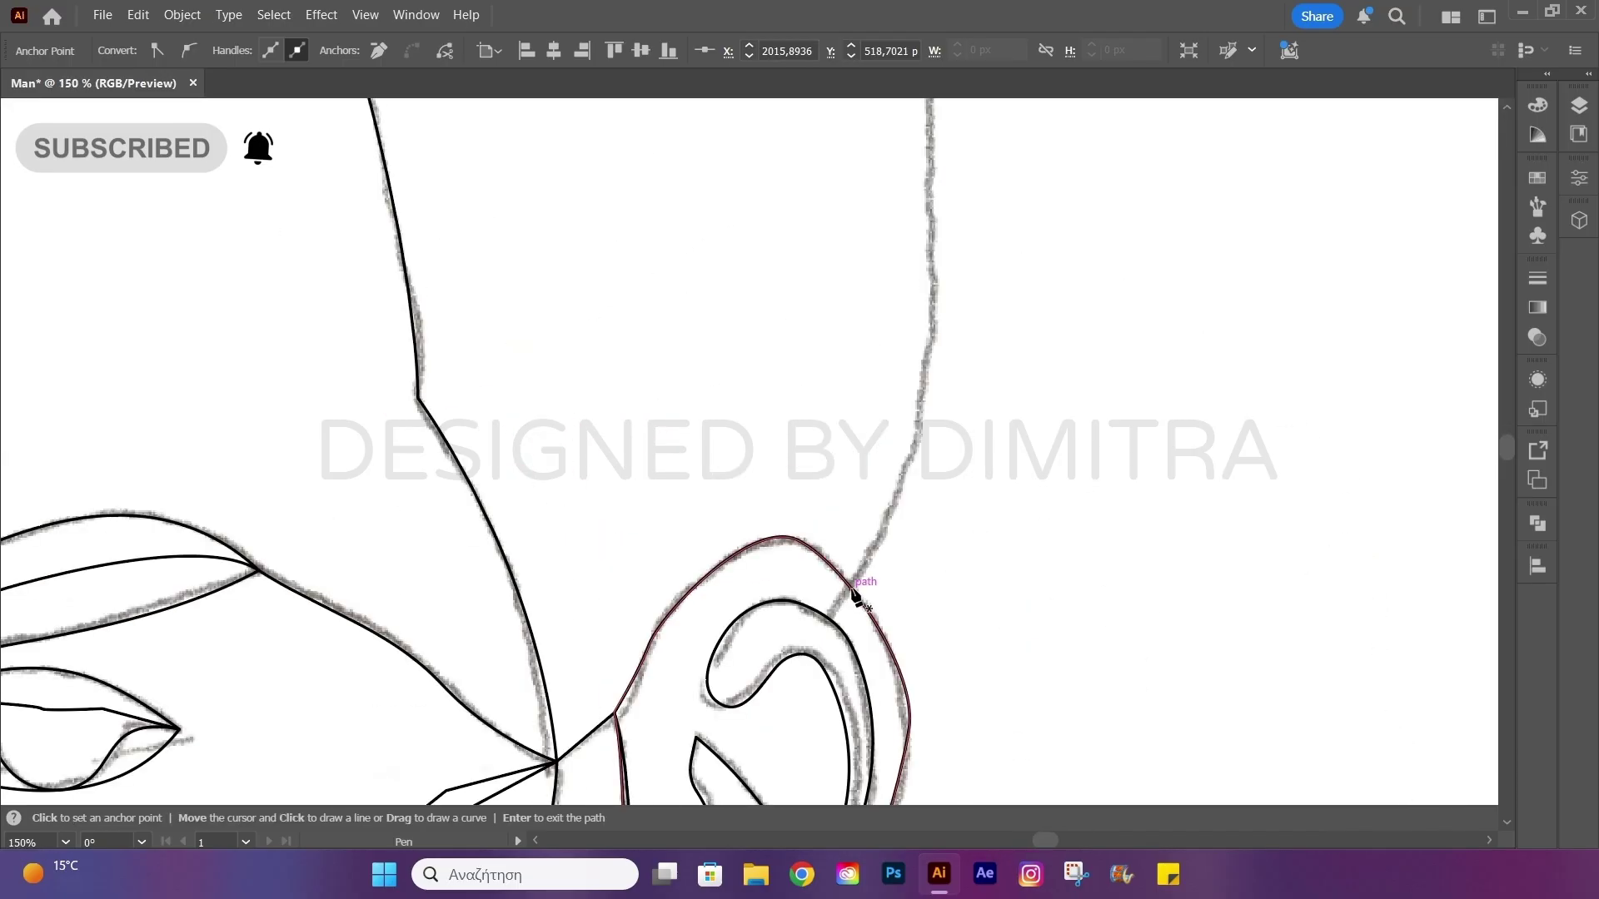
left_click_drag(769, 388, 902, 414)
left_click_drag(763, 341, 612, 332)
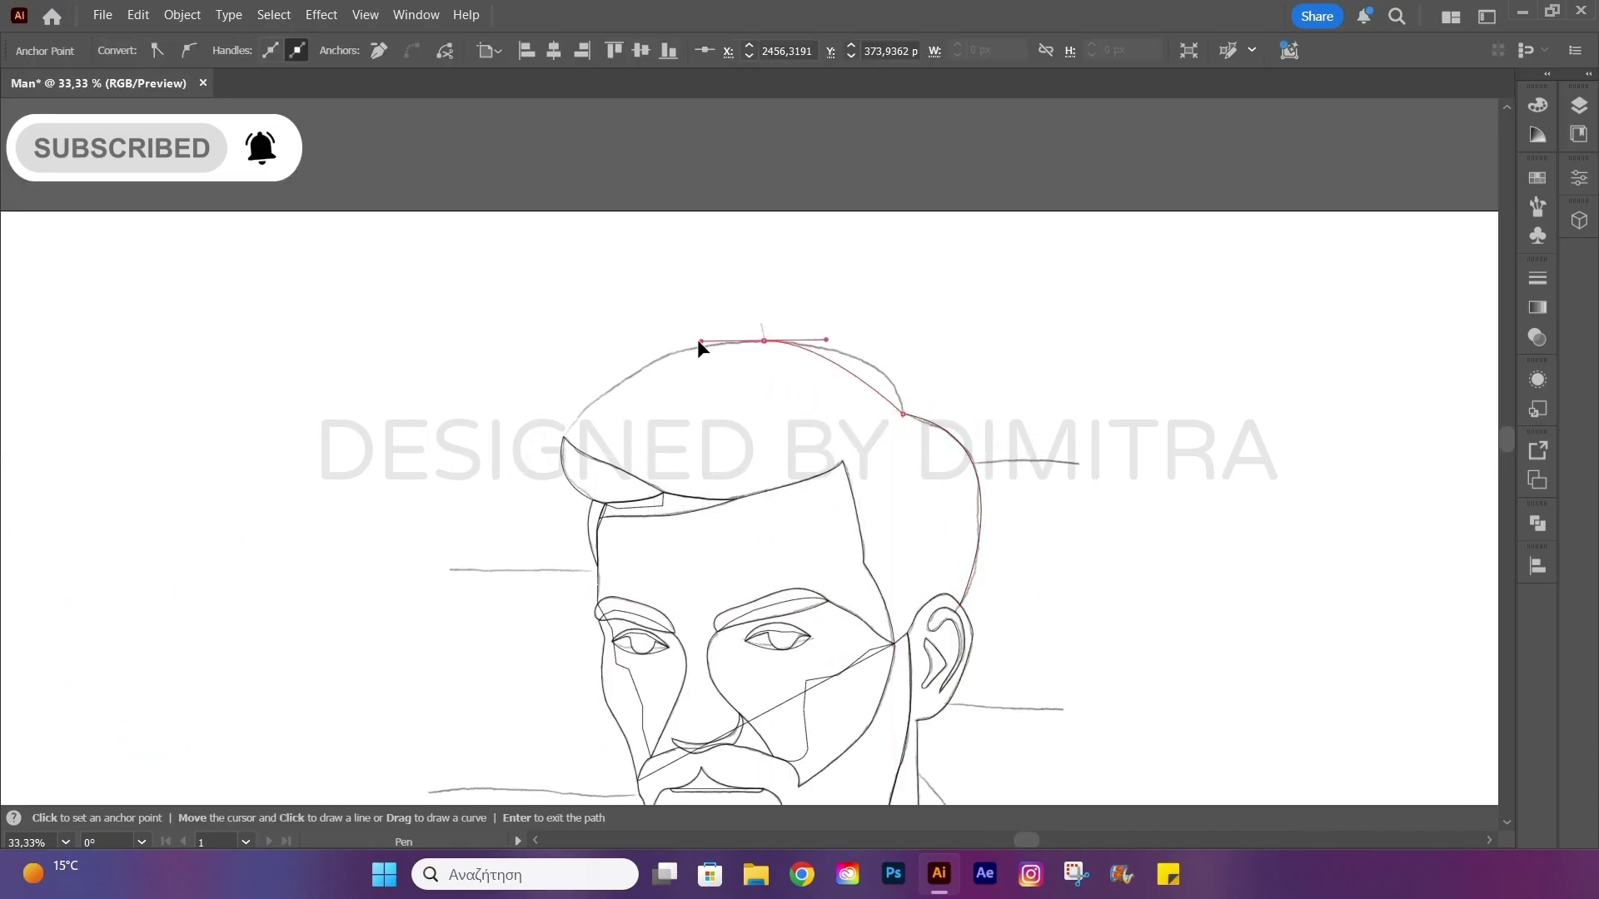
left_click_drag(565, 437, 491, 551)
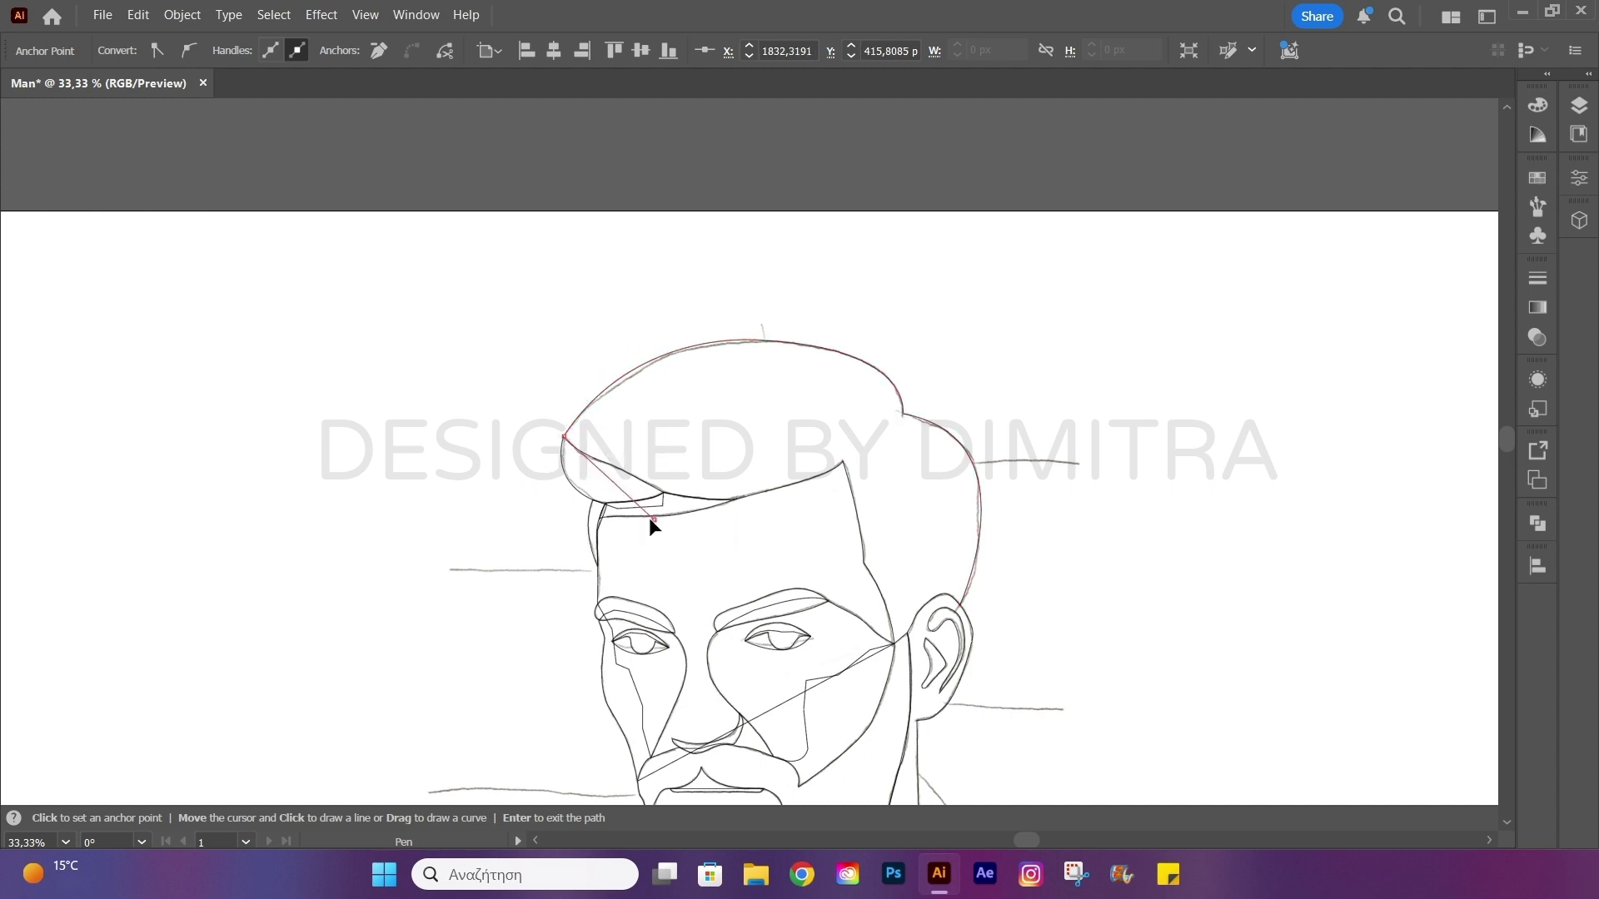
right_click(962, 662)
key("ctrl+0")
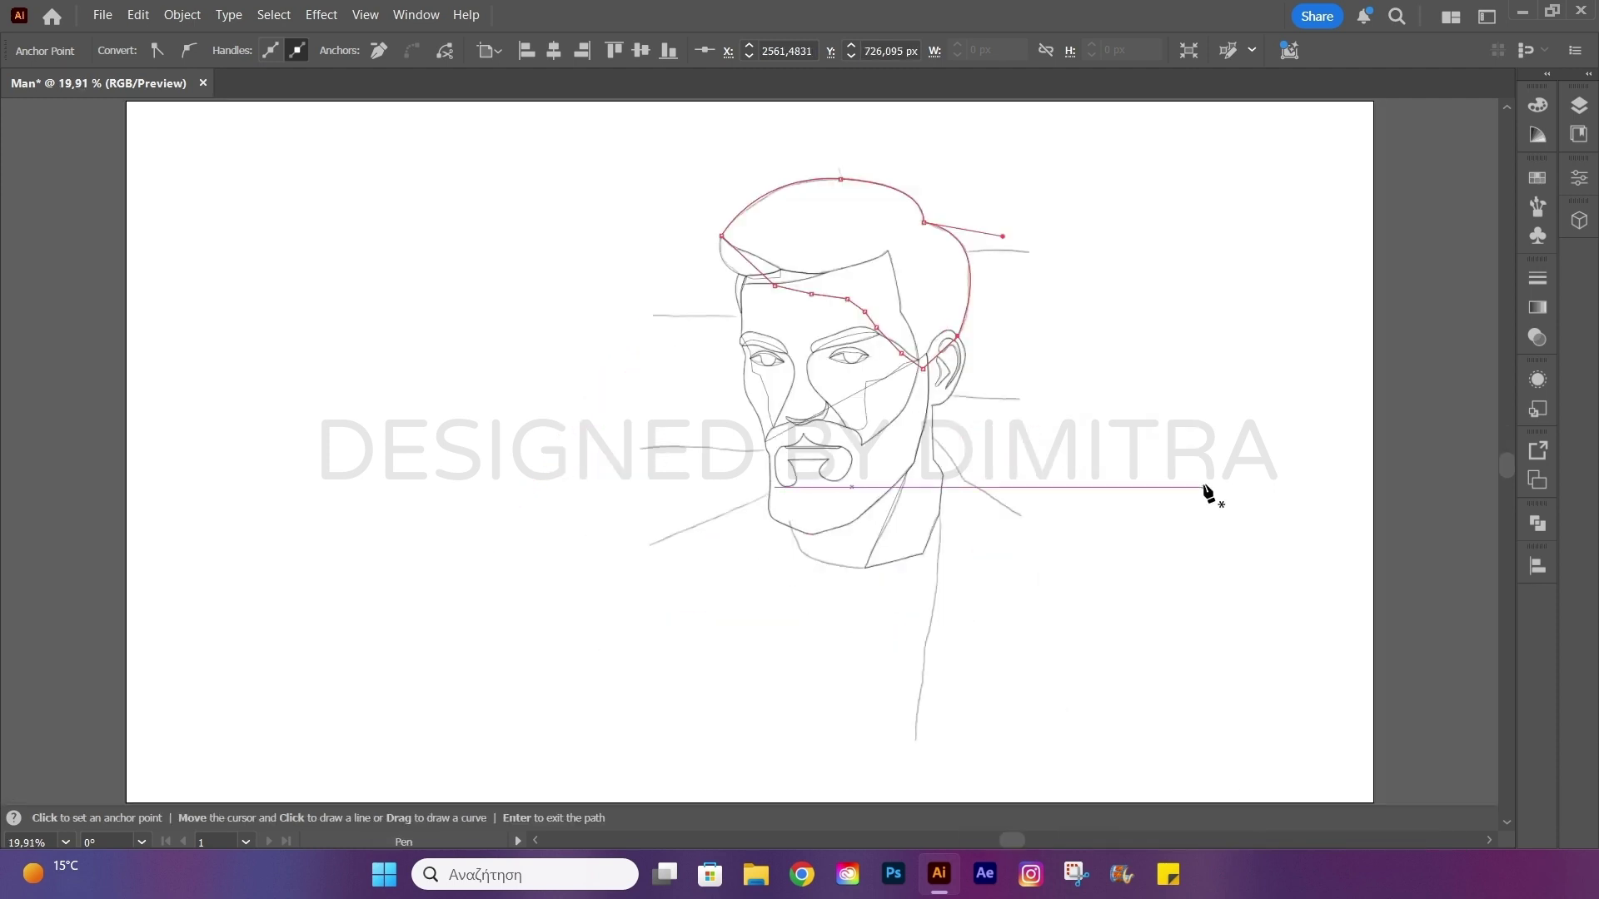
Draw a rectangle framing the portrait and lower its top edge.
key("m")
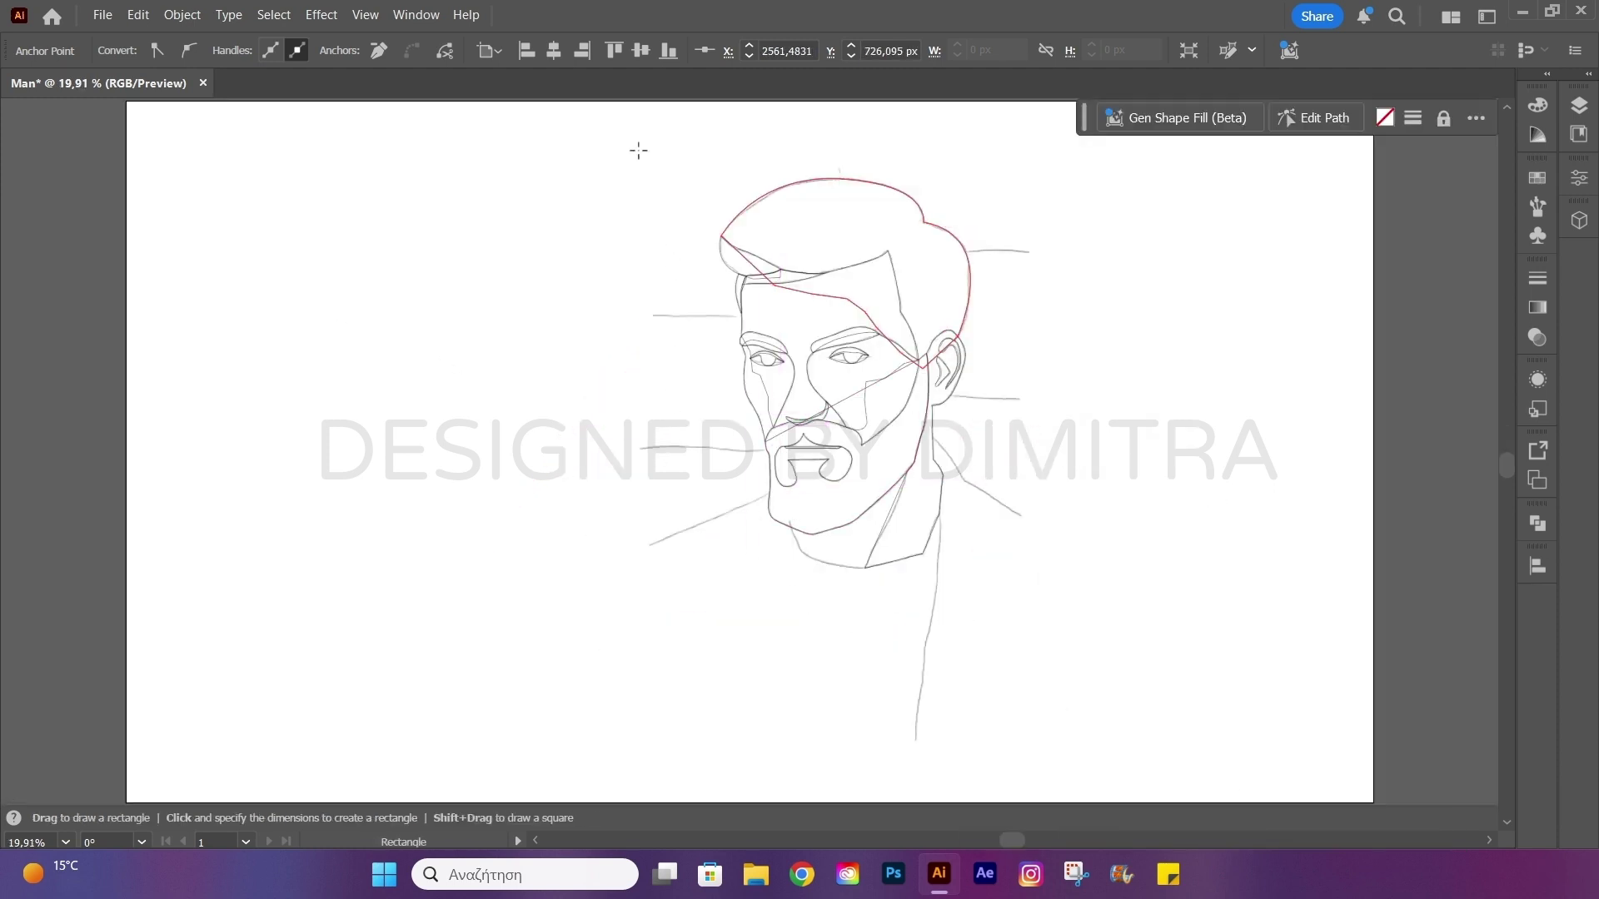
left_click_drag(638, 137, 1030, 735)
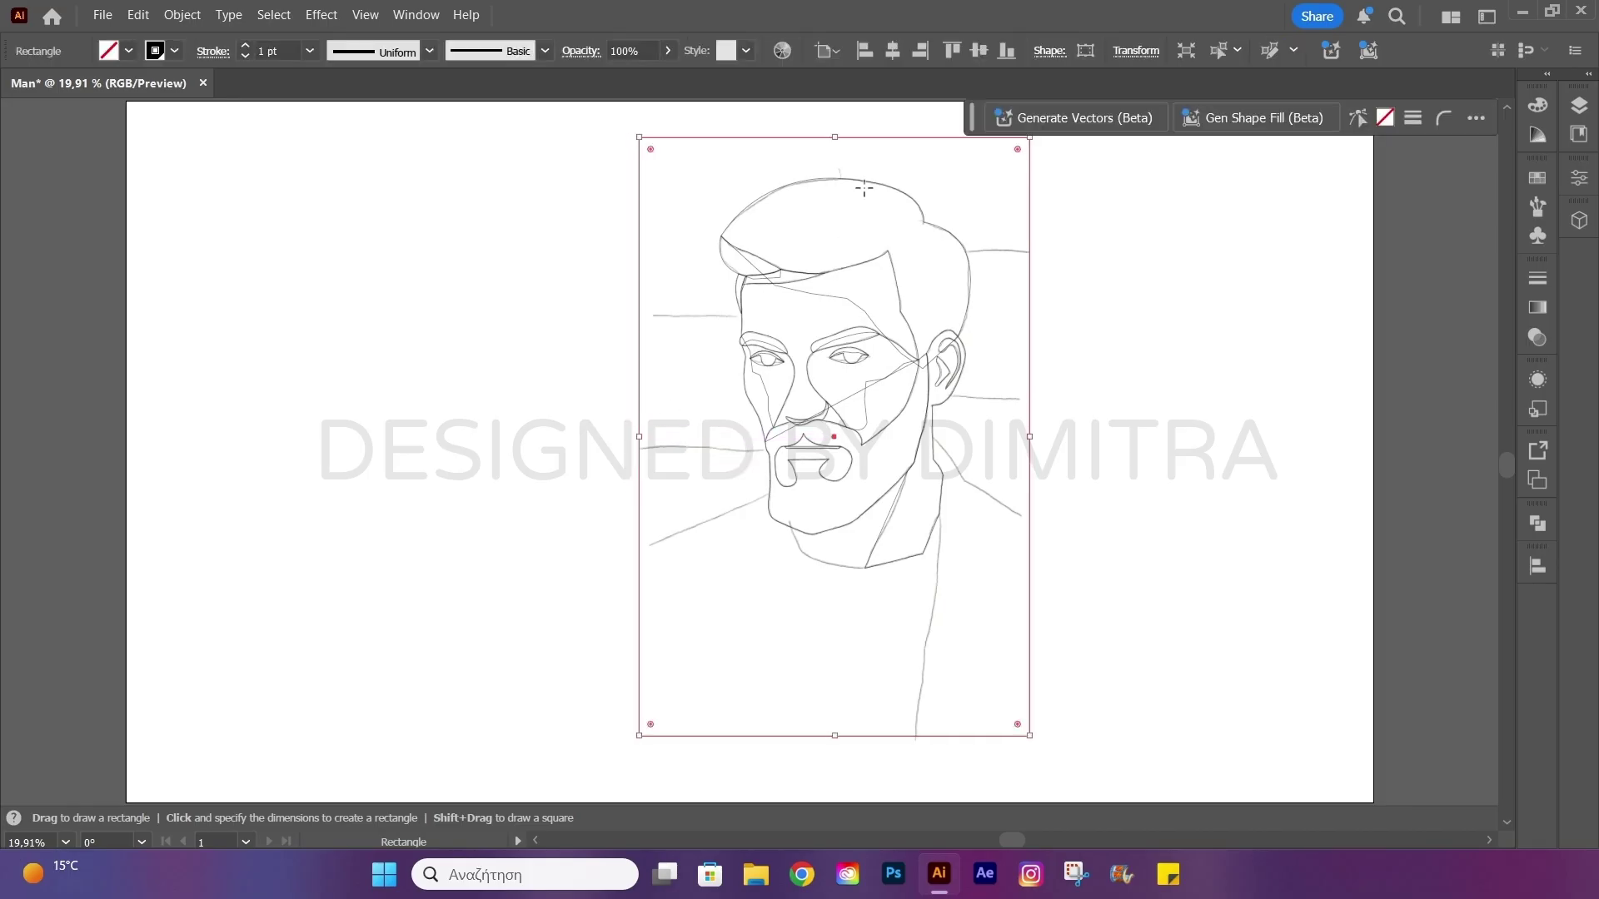
left_click_drag(834, 137, 834, 167)
Pen-trace a closed shoulder shape from the chin to the frame's lower left, plus a curved jawline.
key("p")
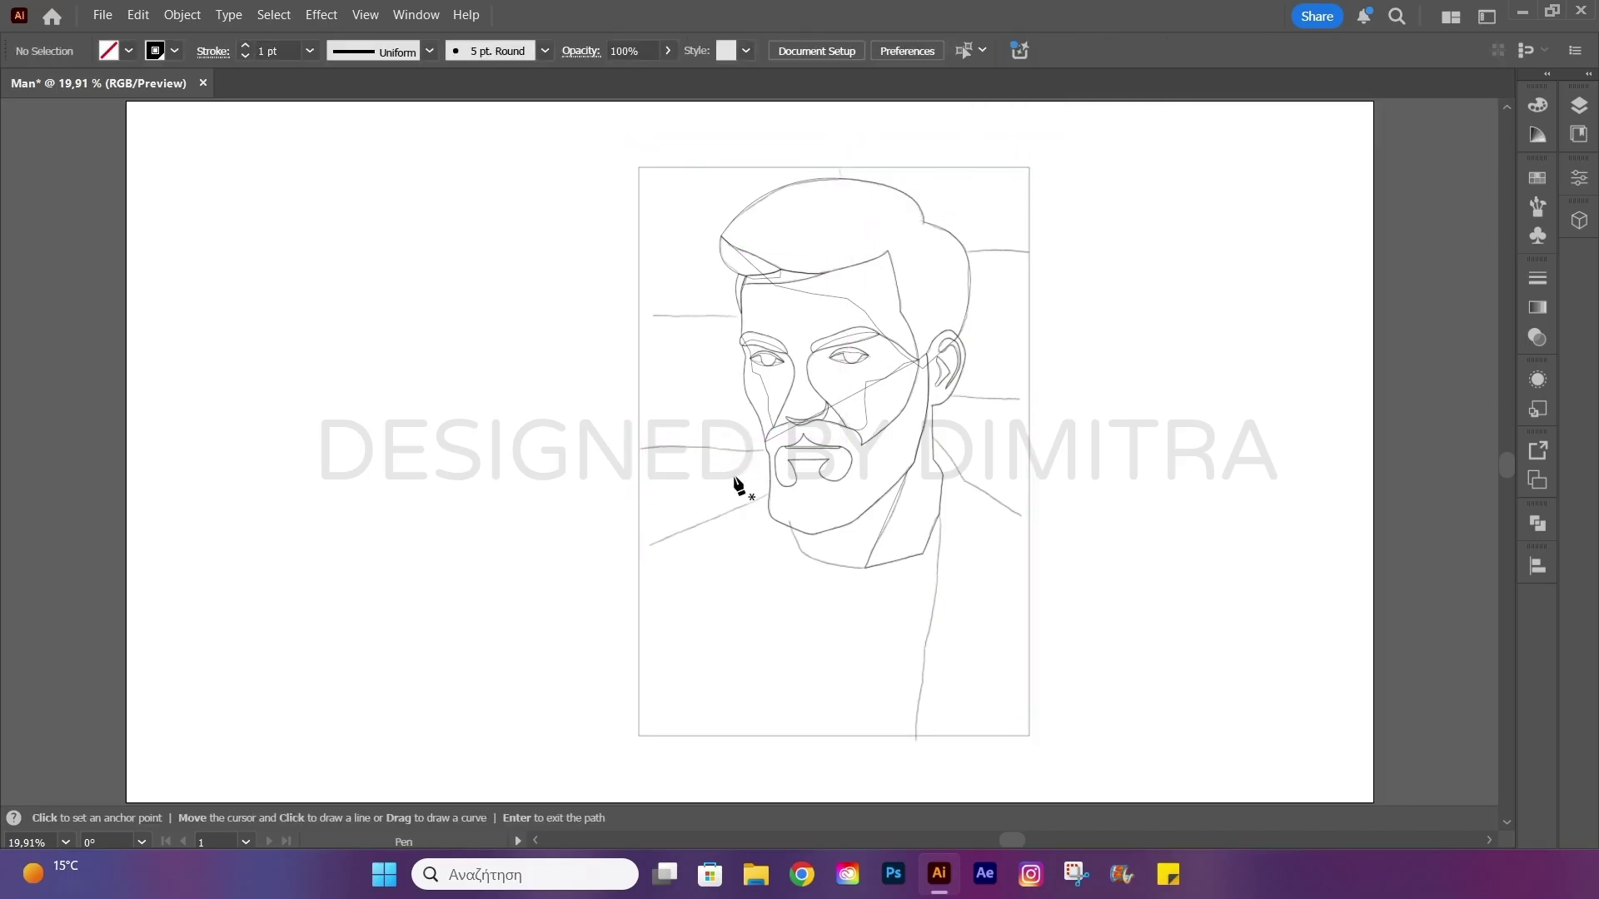
key("ctrl+equal")
left_click(768, 482)
left_click(610, 560)
scroll(611, 583, "down", 2)
left_click(607, 687)
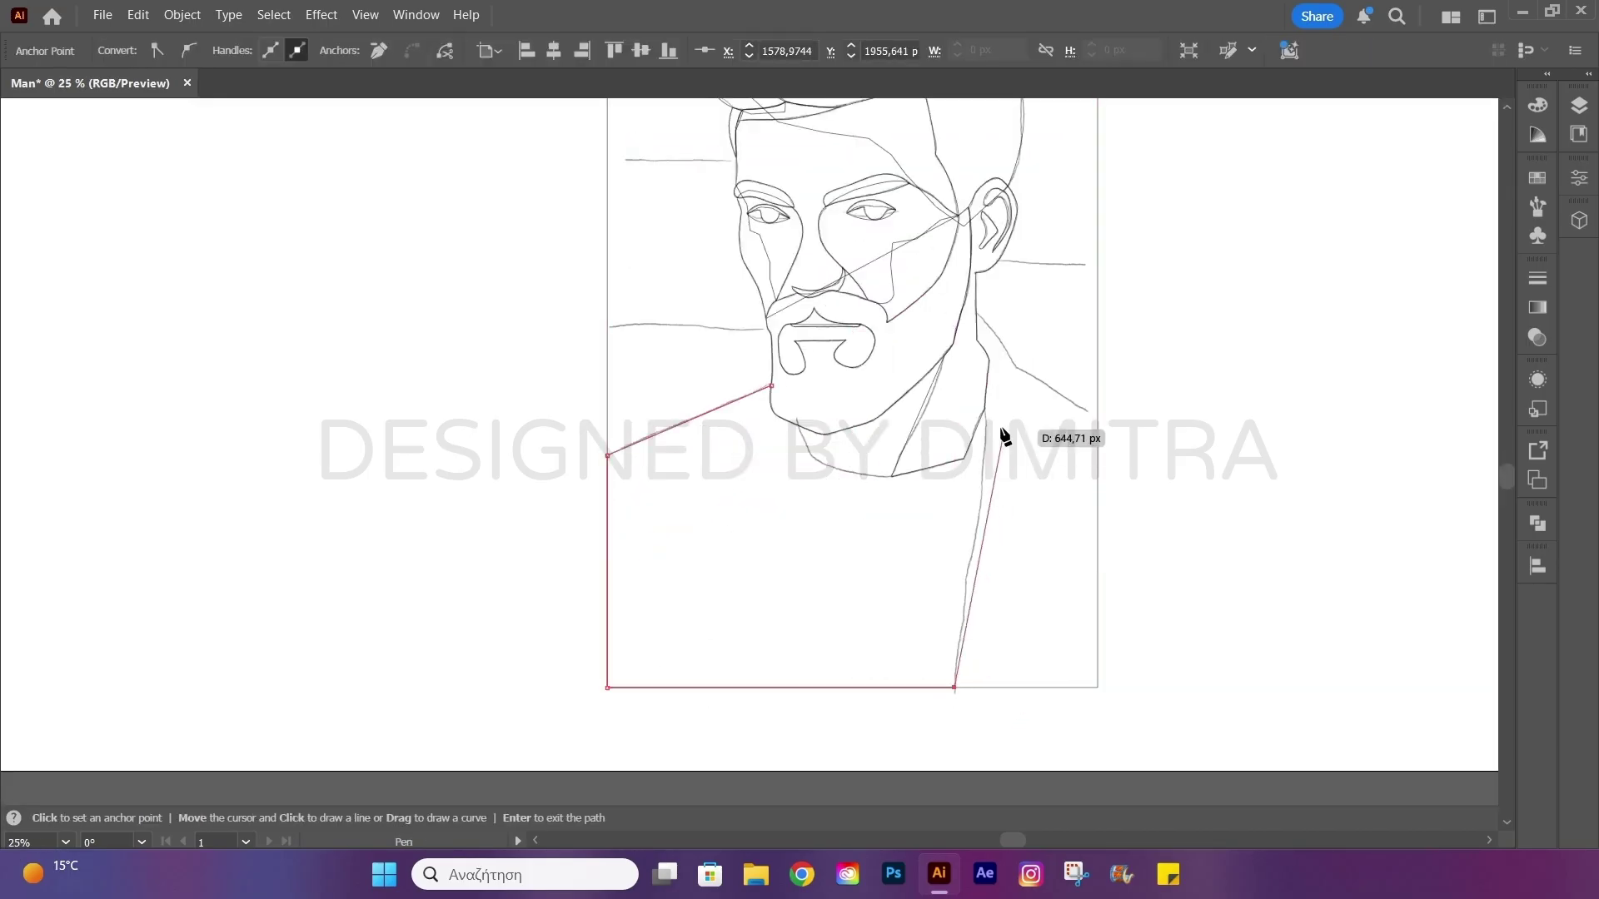
left_click(892, 479)
scroll(814, 466, "up", 1)
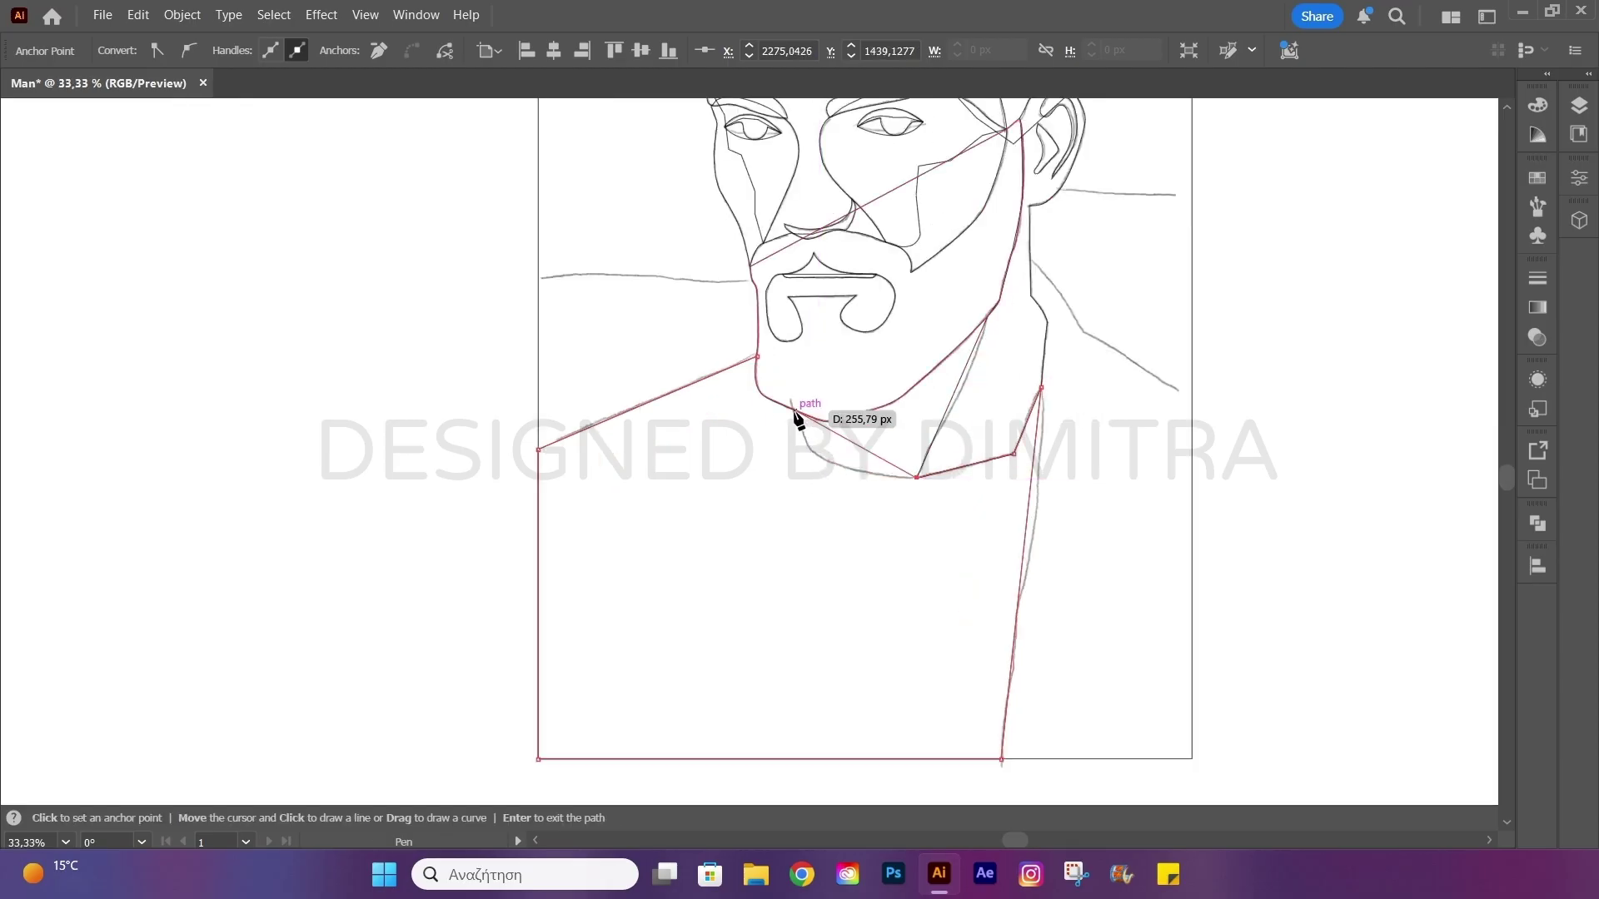
left_click(793, 410)
scroll(964, 387, "up", 1)
left_click(892, 522)
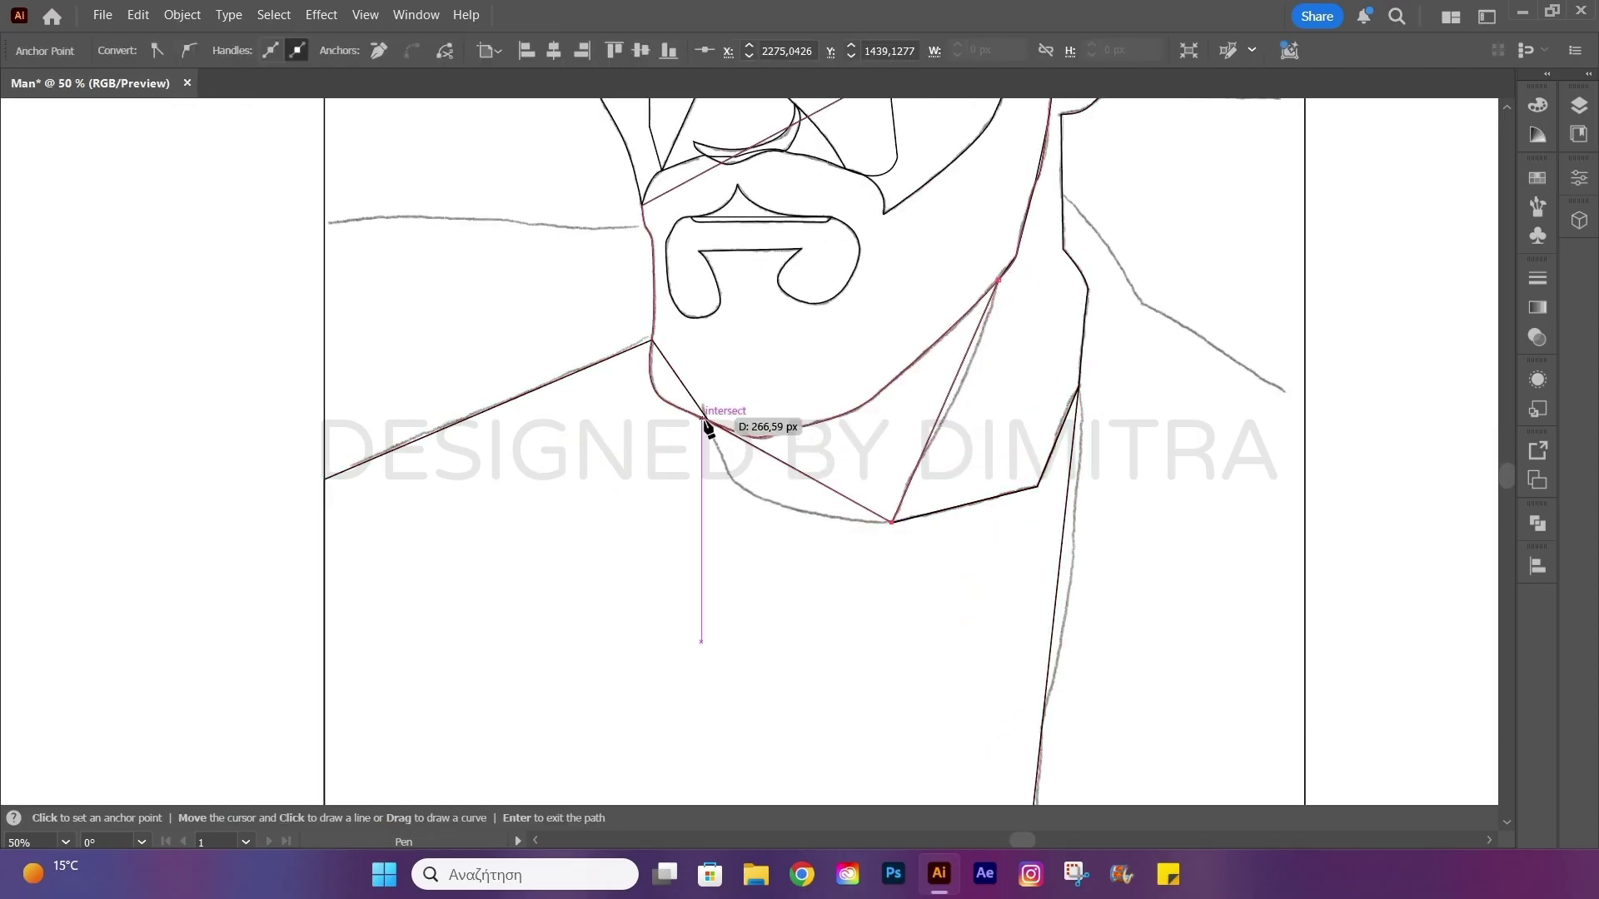
mouse_move(667, 288)
left_mouse_down()
mouse_move(717, 447)
mouse_move(783, 423)
left_mouse_up()
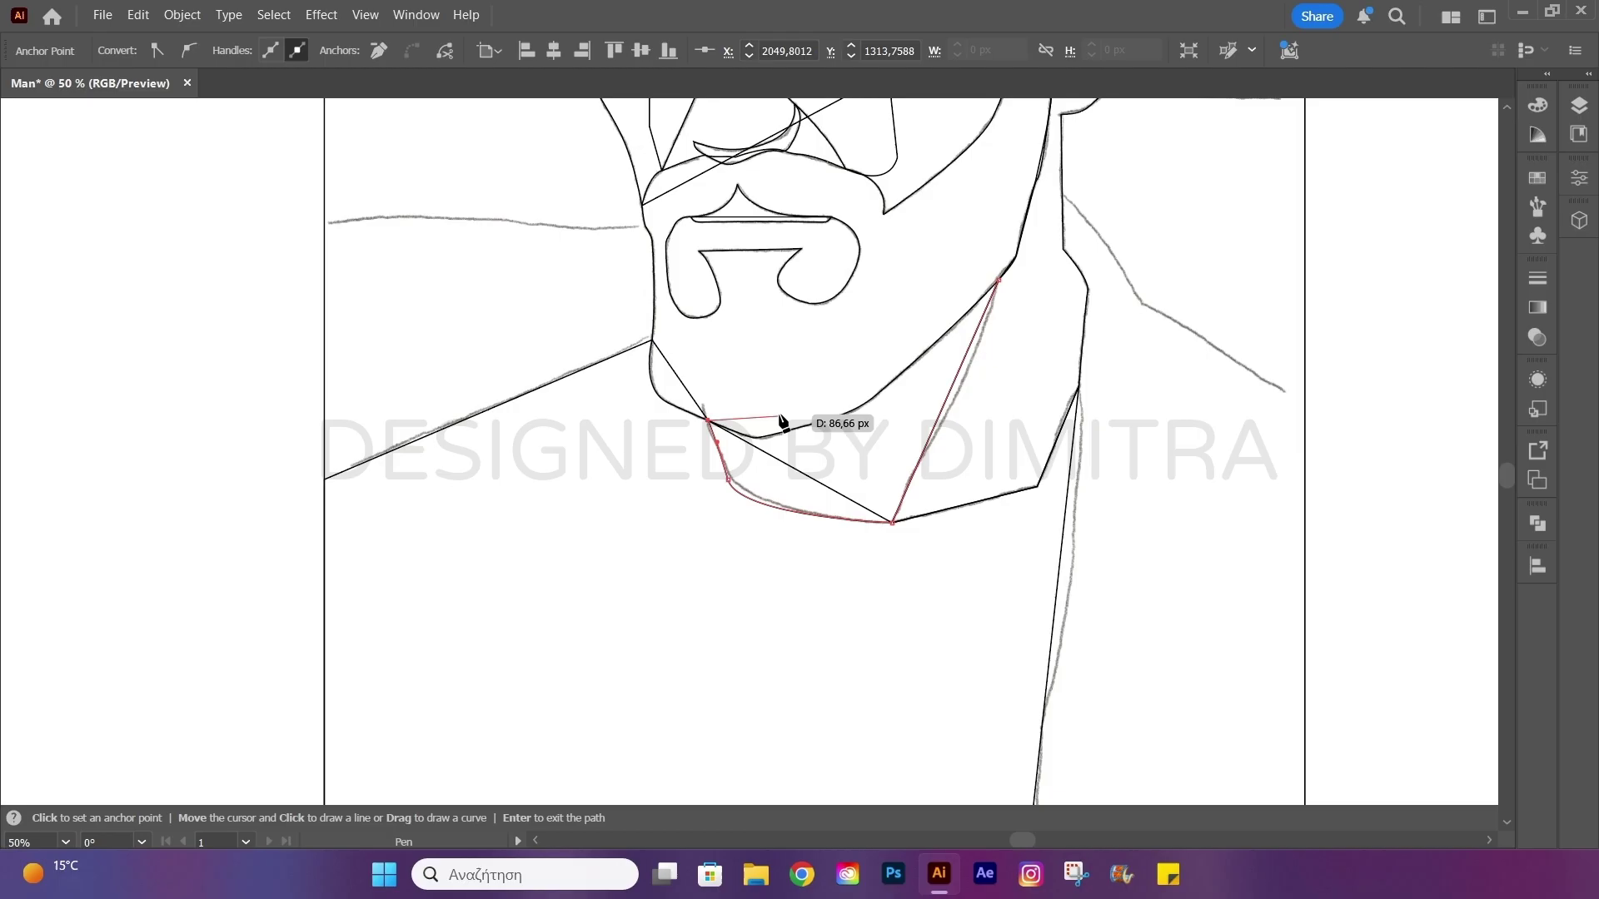
Send the shoulder shape to the back and select the new path in the Layers panel.
right_click(976, 334)
left_click(1287, 814)
left_click(1578, 104)
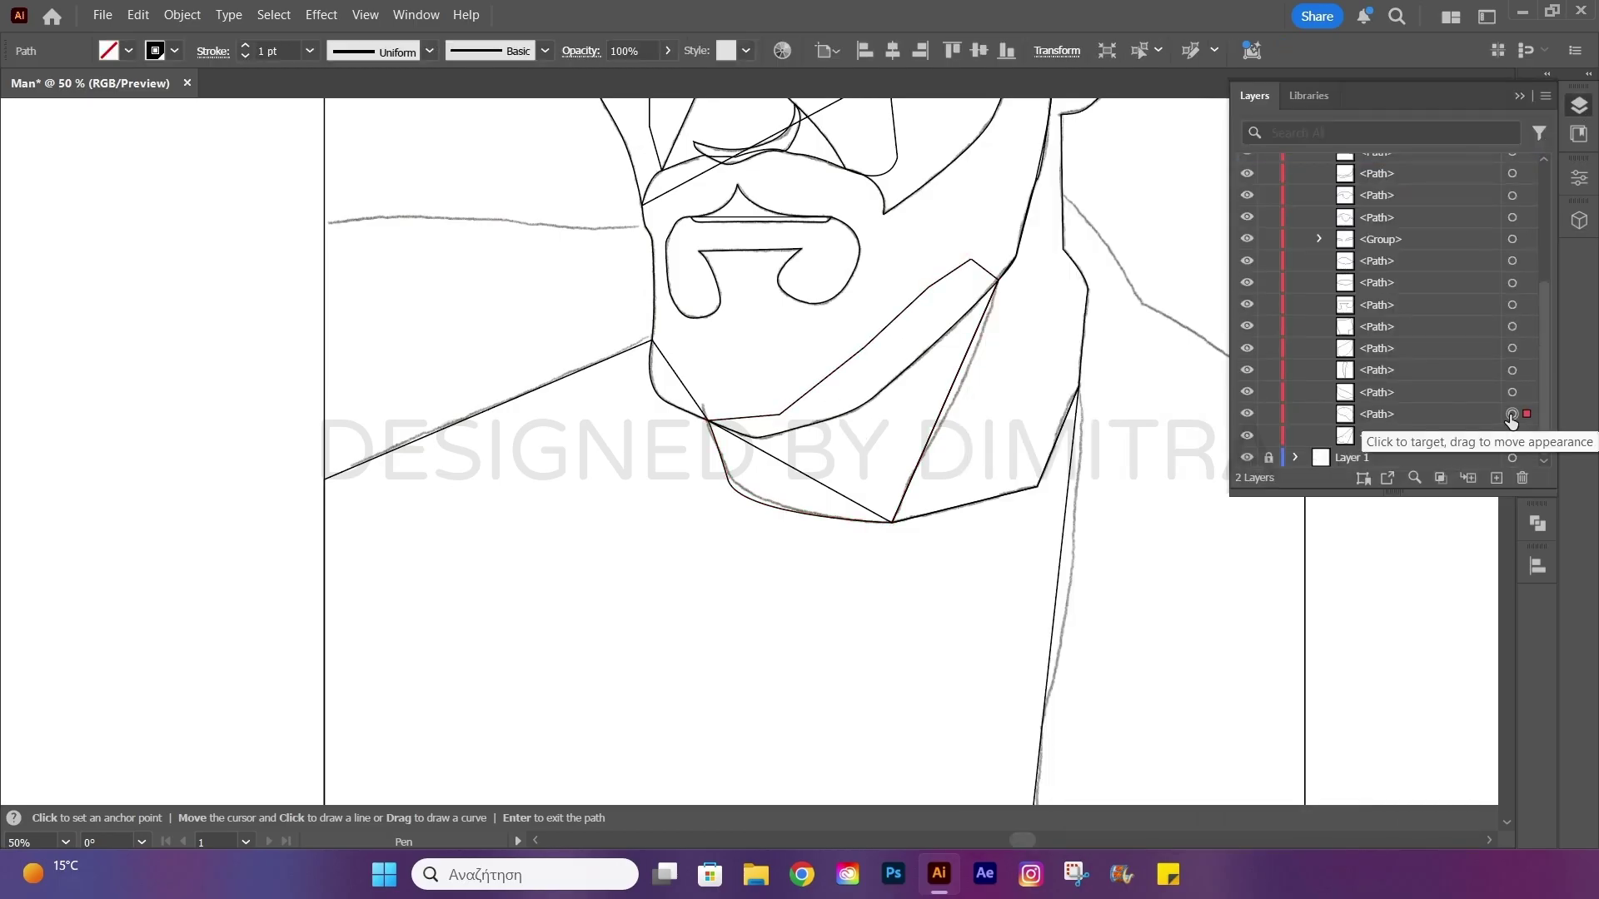
key("v")
left_click(560, 392)
scroll(1441, 400, "up", 5)
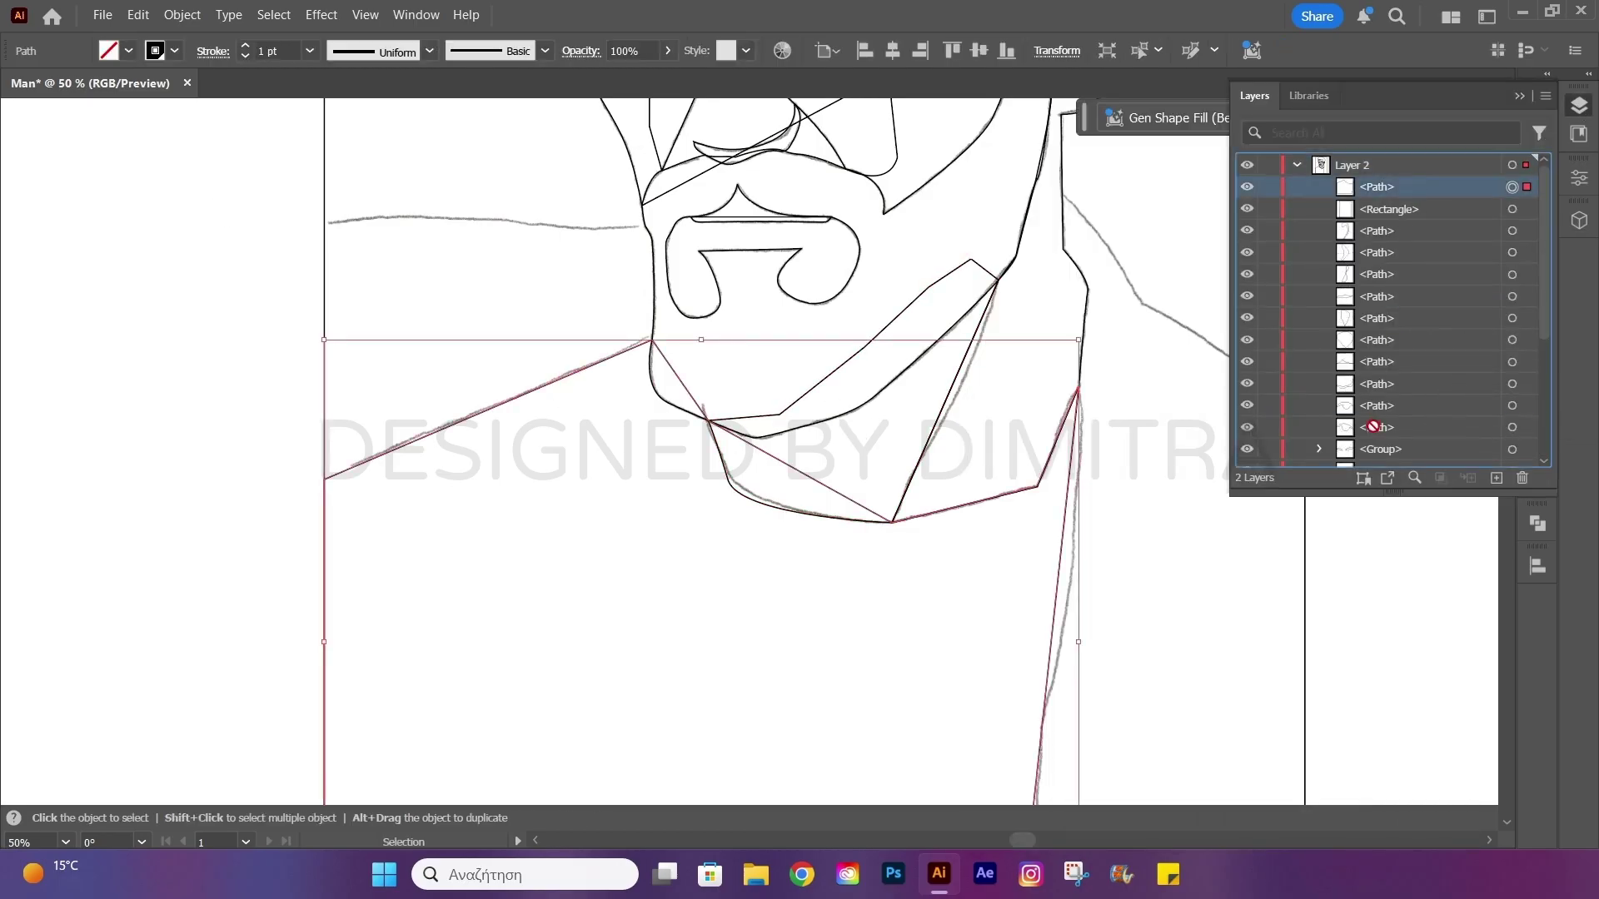
Draw a closed block from the right side of the neck to the frame's bottom-right corner.
left_click(1102, 454)
key("ctrl+minus")
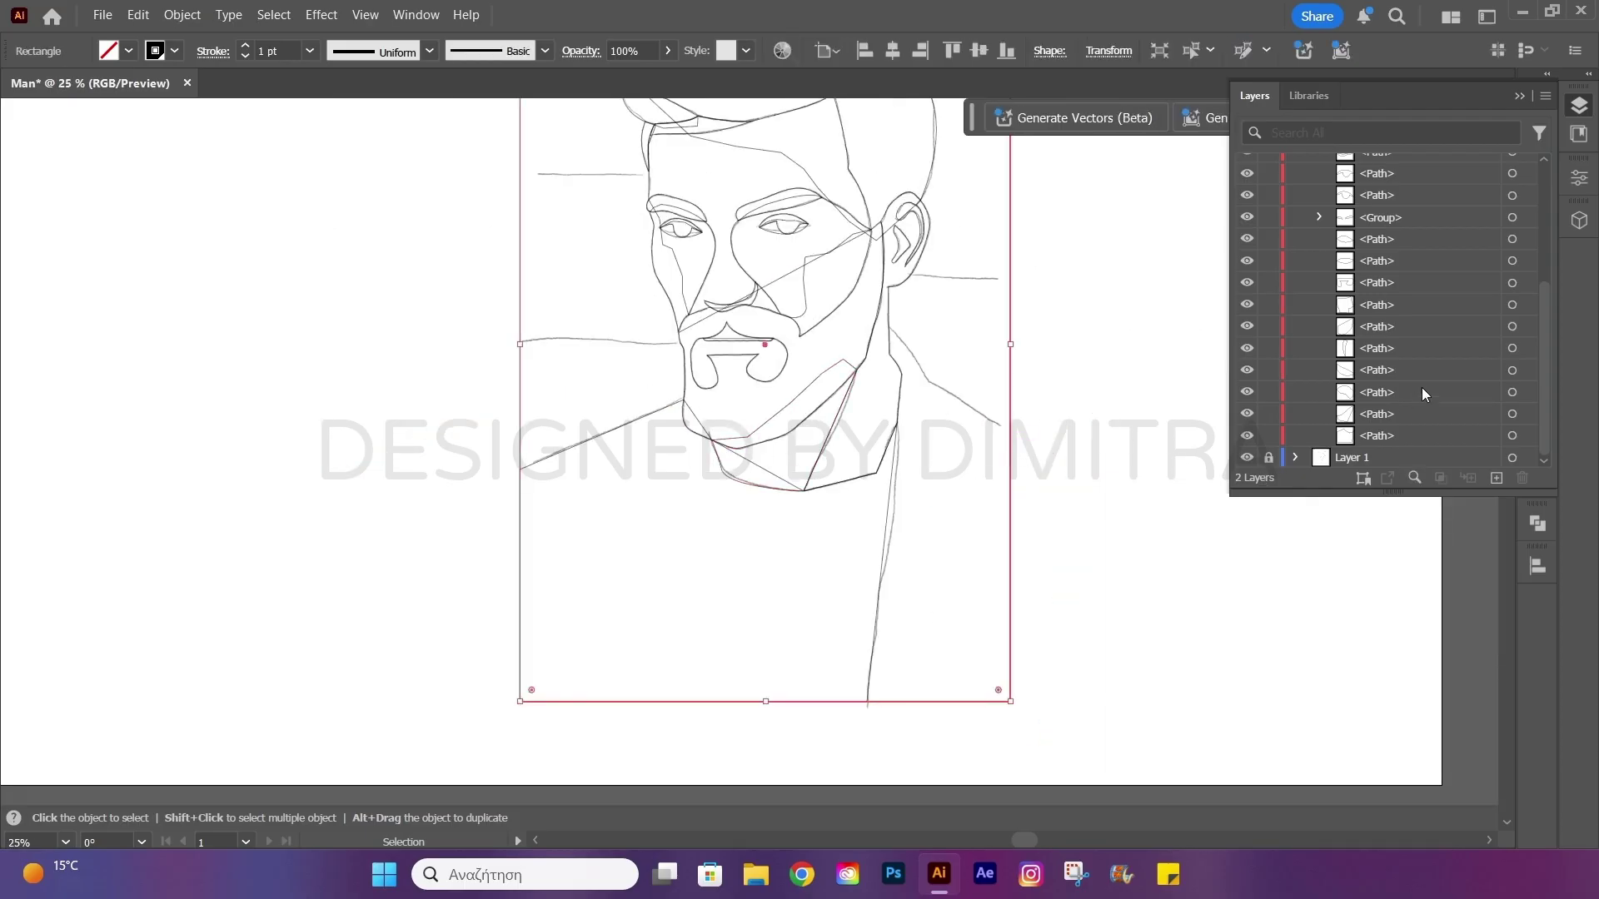
scroll(1423, 394, "down", 1)
key("ctrl+shift+a")
key("ctrl+plus")
key("p")
key("ctrl+plus")
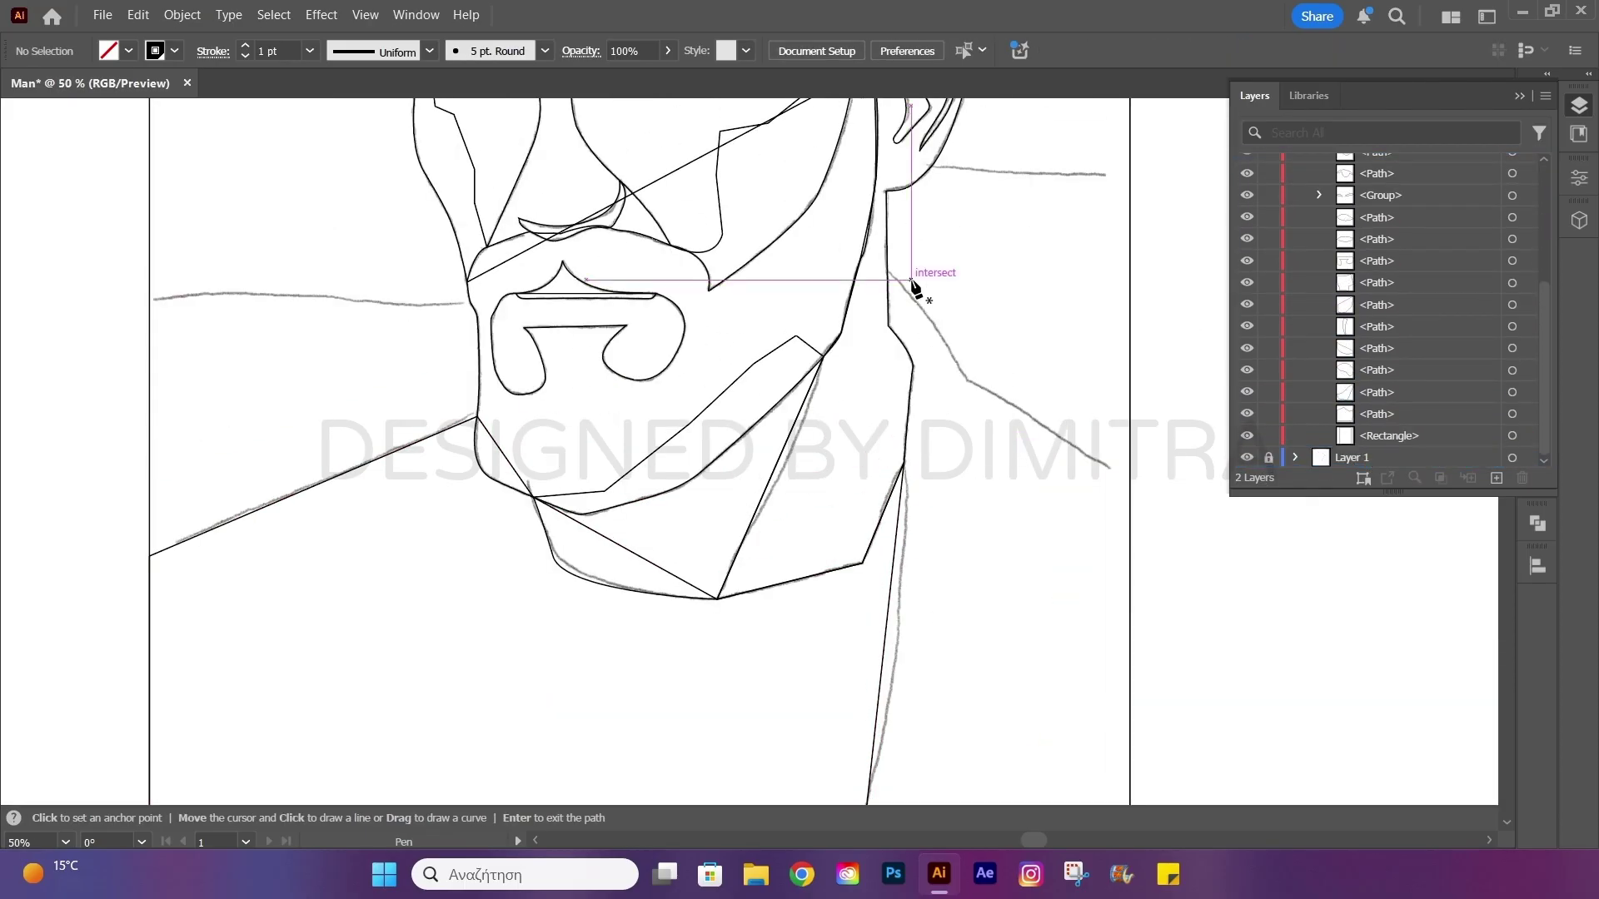
left_click(914, 285)
left_click(1126, 468)
scroll(1128, 510, "down", 5)
left_click(1129, 640)
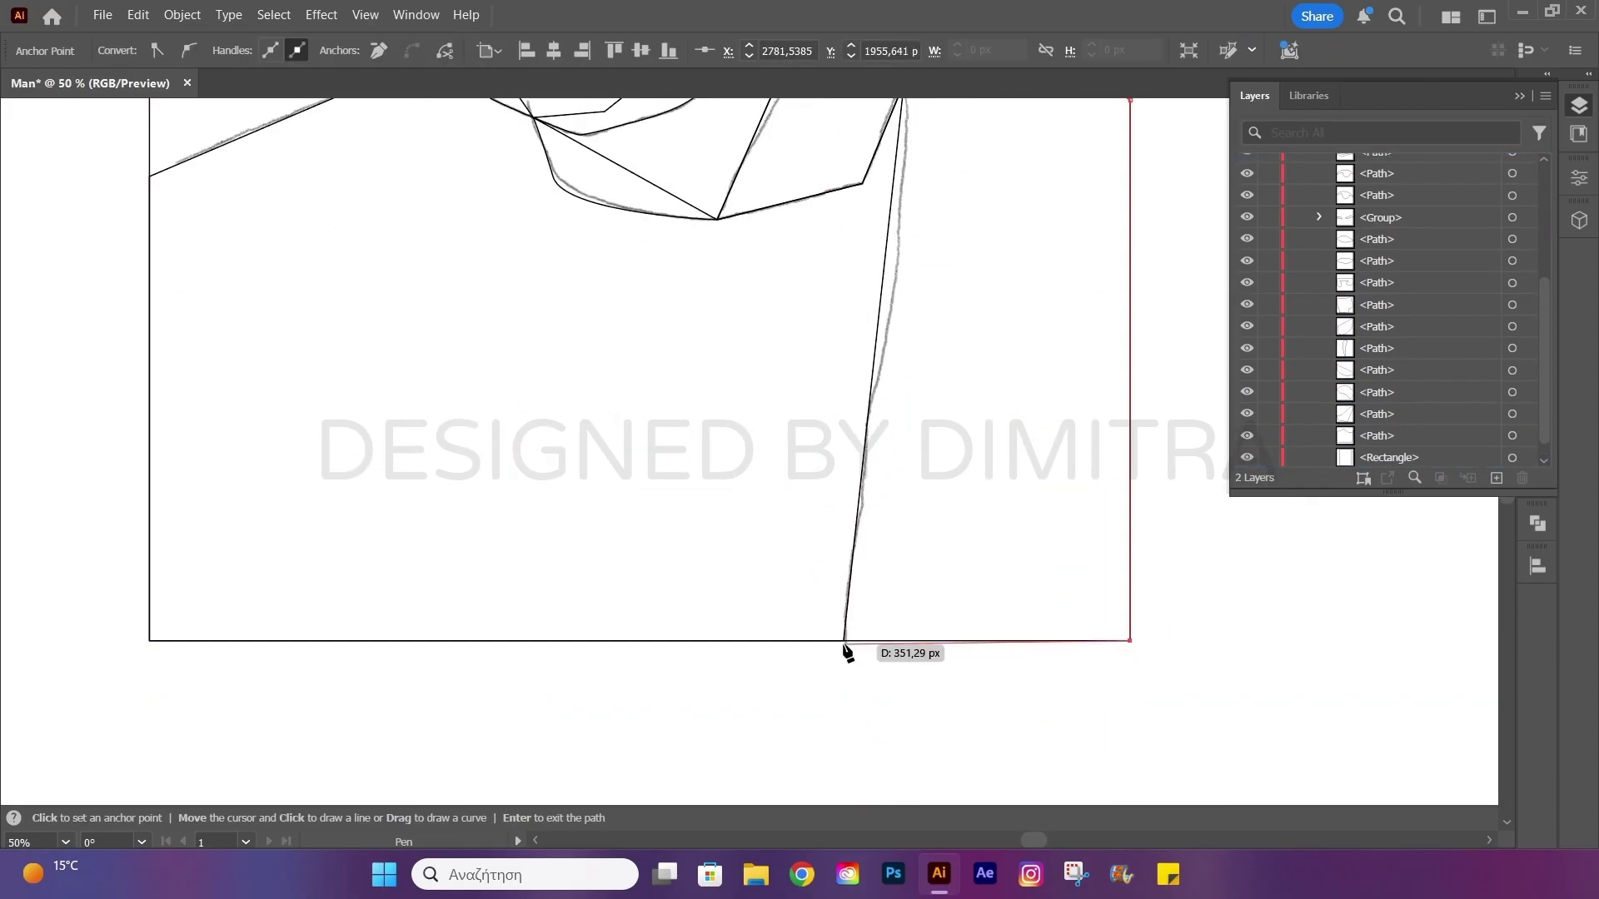
left_click(844, 641)
scroll(910, 327, "up", 3)
left_click(890, 165)
scroll(890, 165, "up", 2)
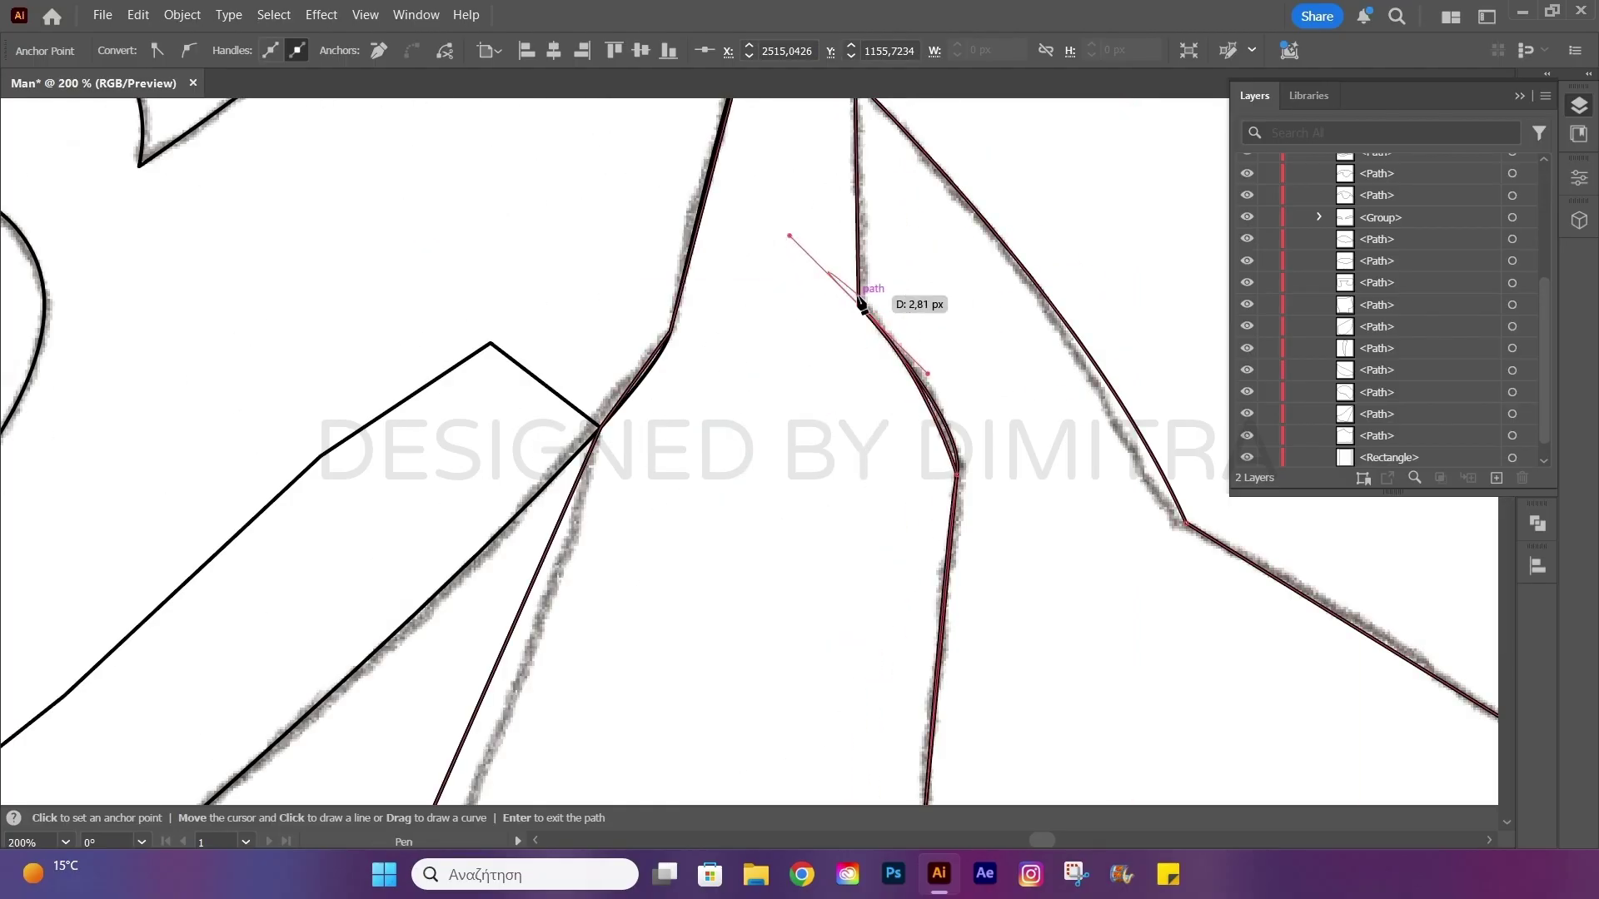
left_click(856, 286)
scroll(874, 375, "down", 2)
Draw a block from the frame's left edge to the beard and send it to back.
left_click(176, 291)
left_click(497, 293)
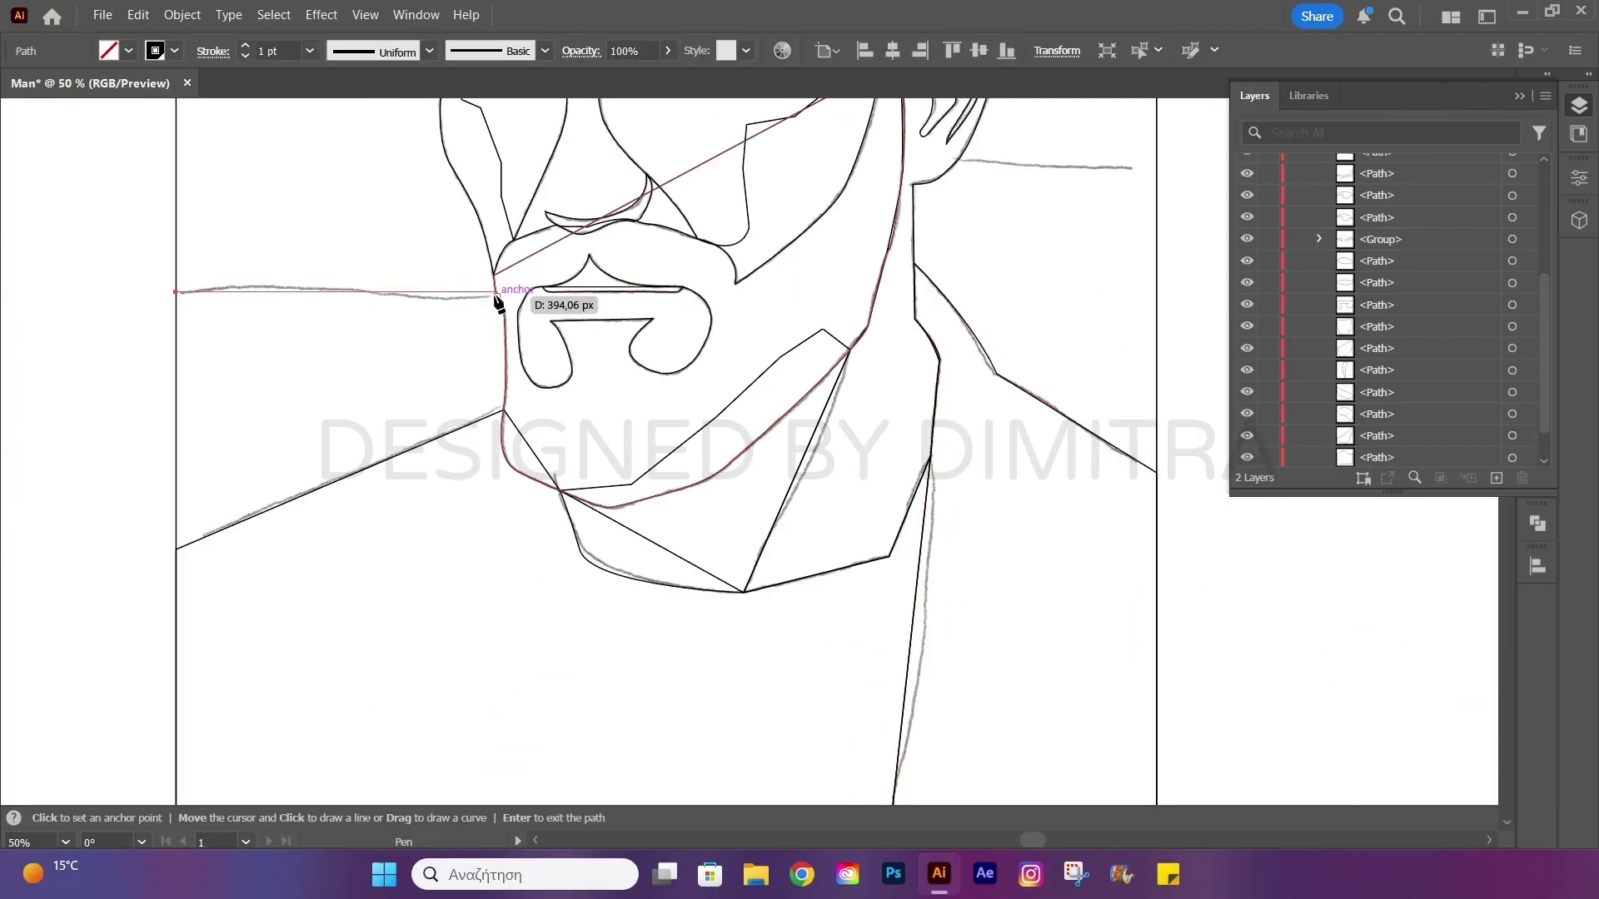
left_click(504, 409)
left_click(176, 292)
right_click(375, 137)
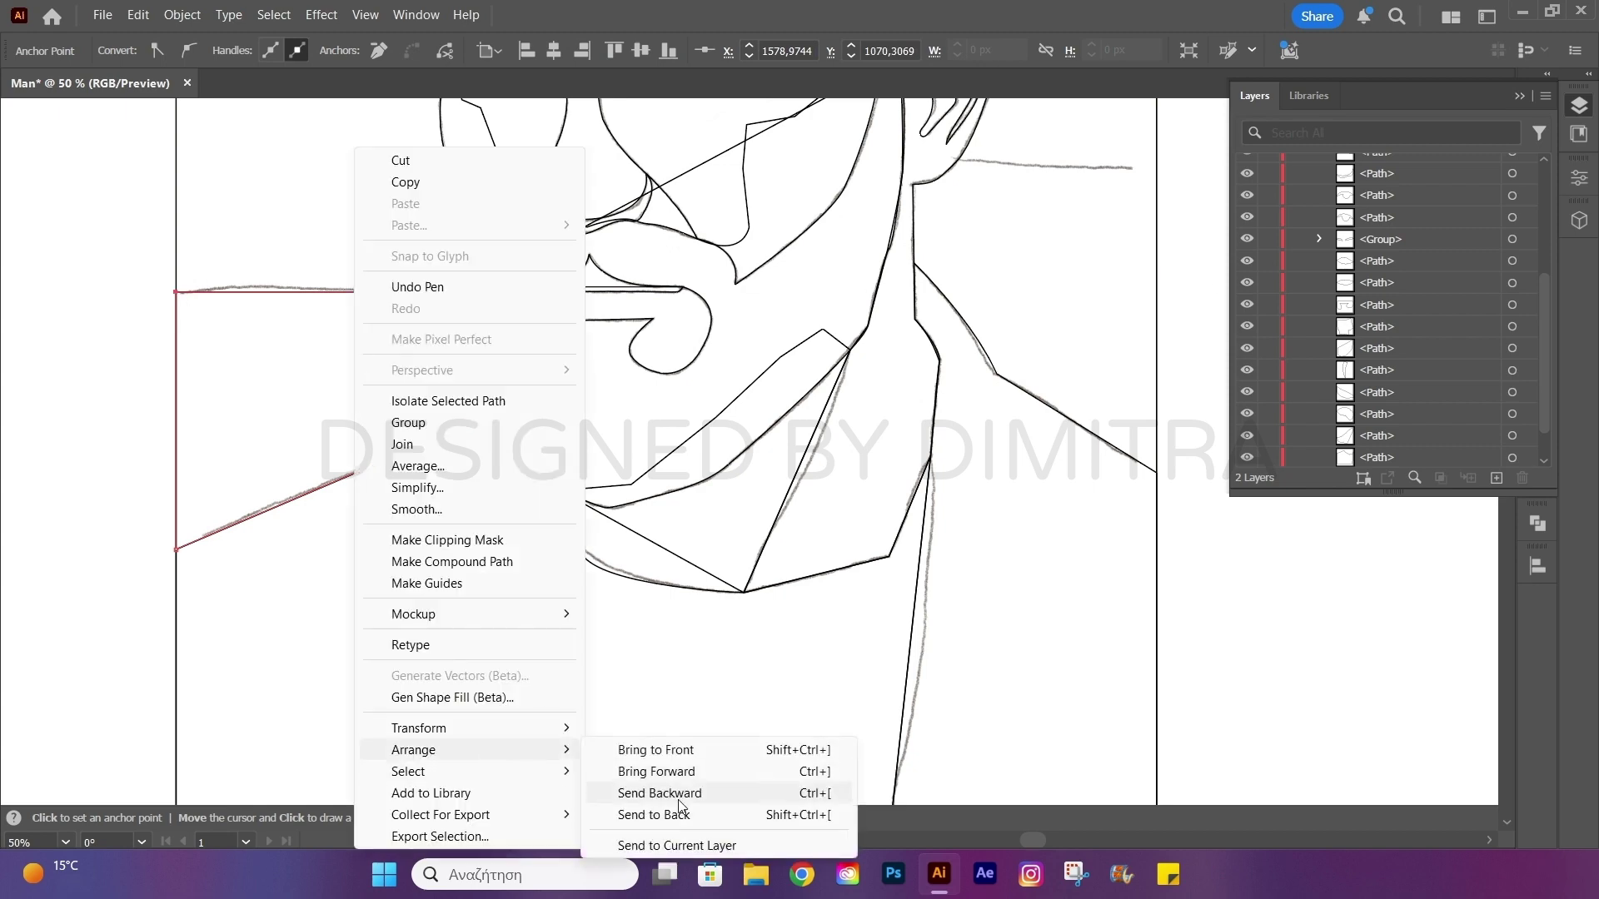
left_click(660, 792)
scroll(1219, 520, "up", 3)
Start a background block beside the ear.
left_click(955, 421)
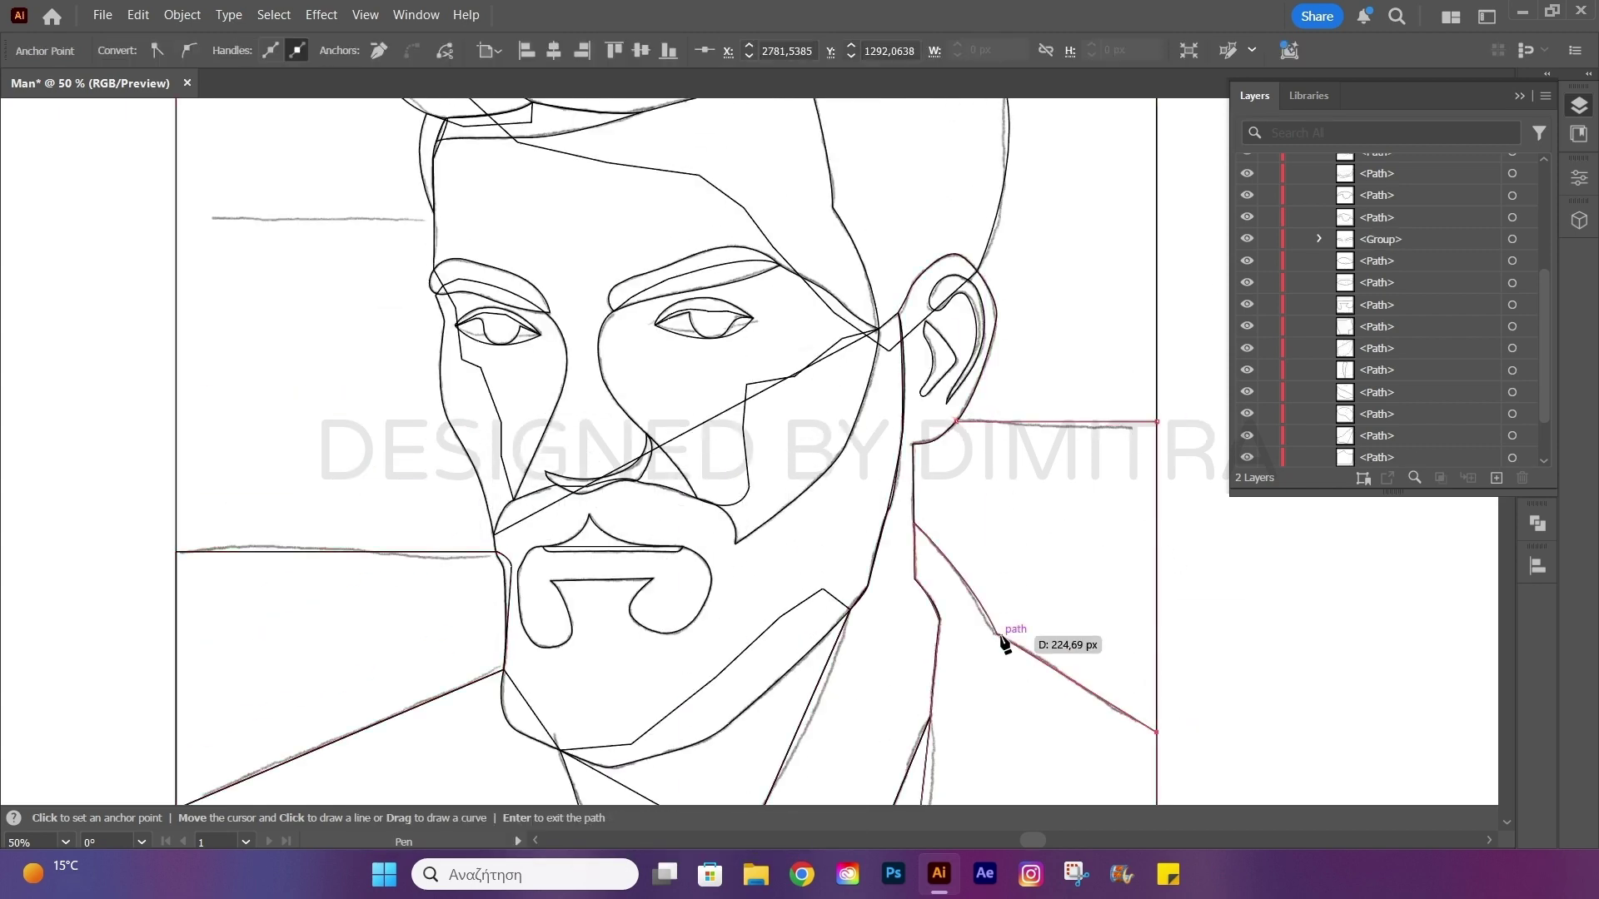
left_click(914, 443)
right_click(1228, 681)
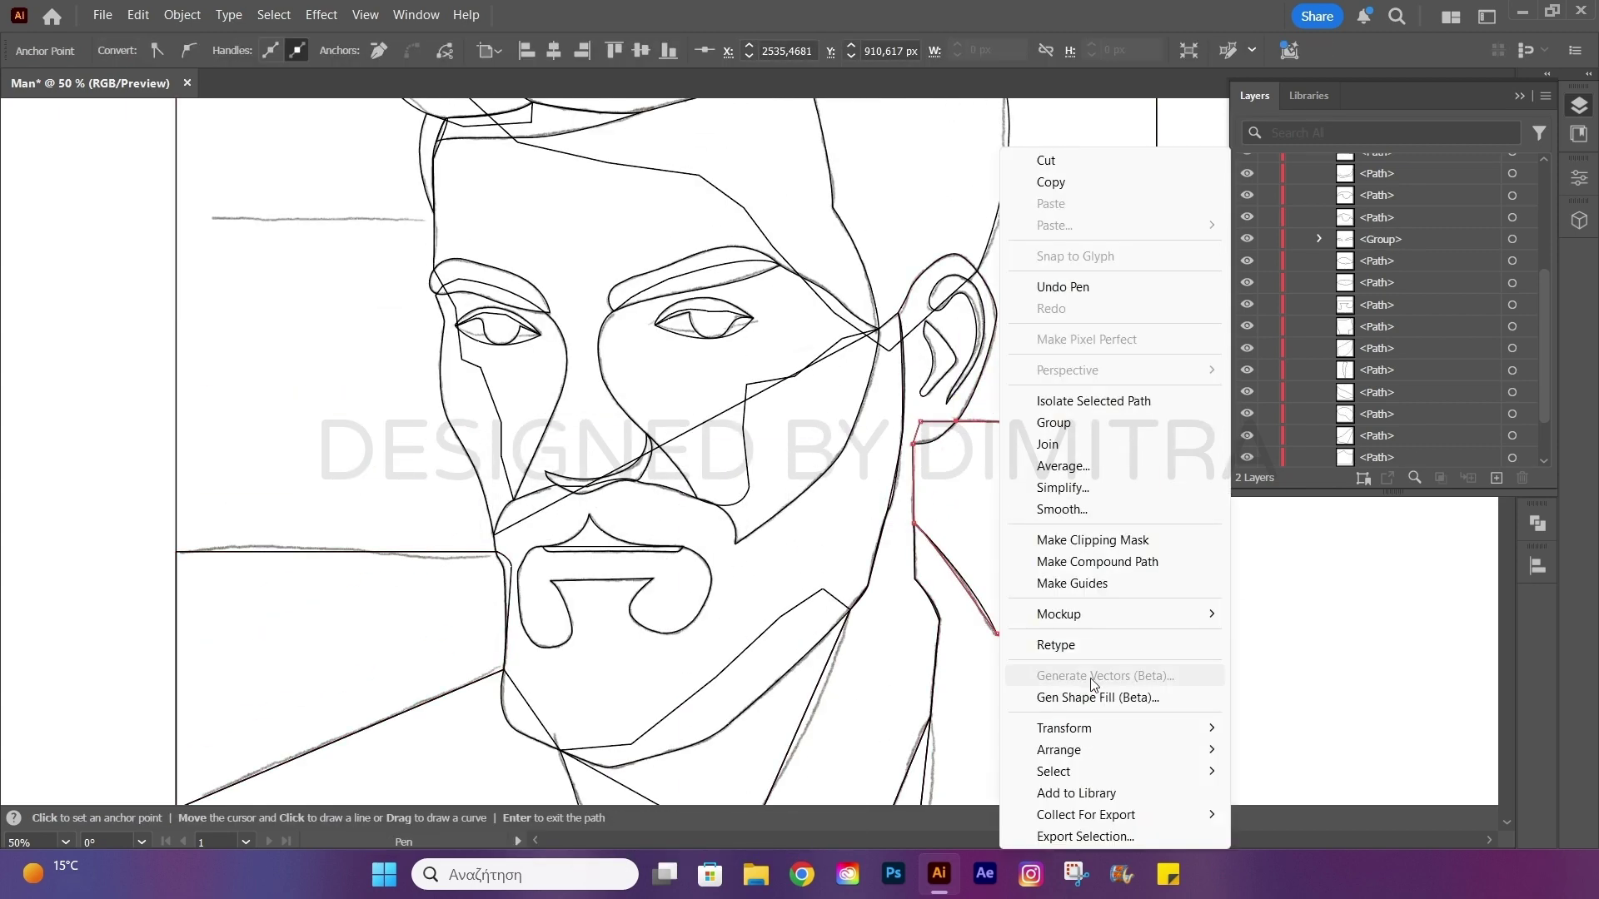
key("Escape")
scroll(499, 522, "up", 3)
Draw a left block from the page edge down to the beard.
left_click(176, 313)
left_click(434, 313)
left_click(497, 652)
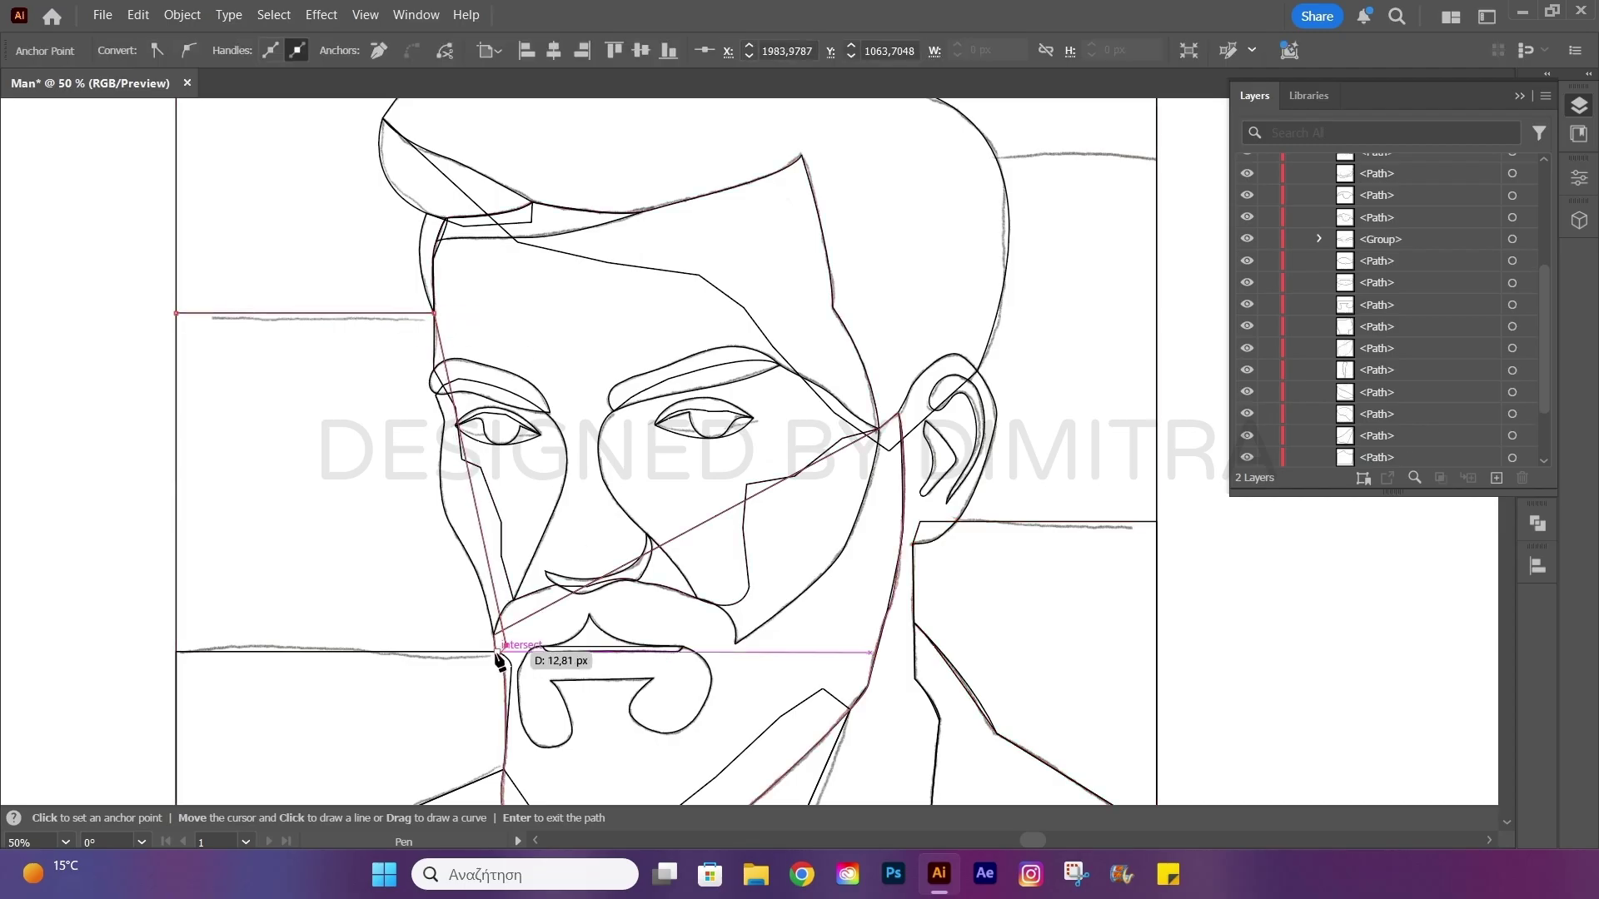
left_click(176, 313)
right_click(203, 316)
key("Escape")
scroll(1000, 416, "up", 5)
Draw a block from beside the hair to the right page edge.
left_click(995, 358)
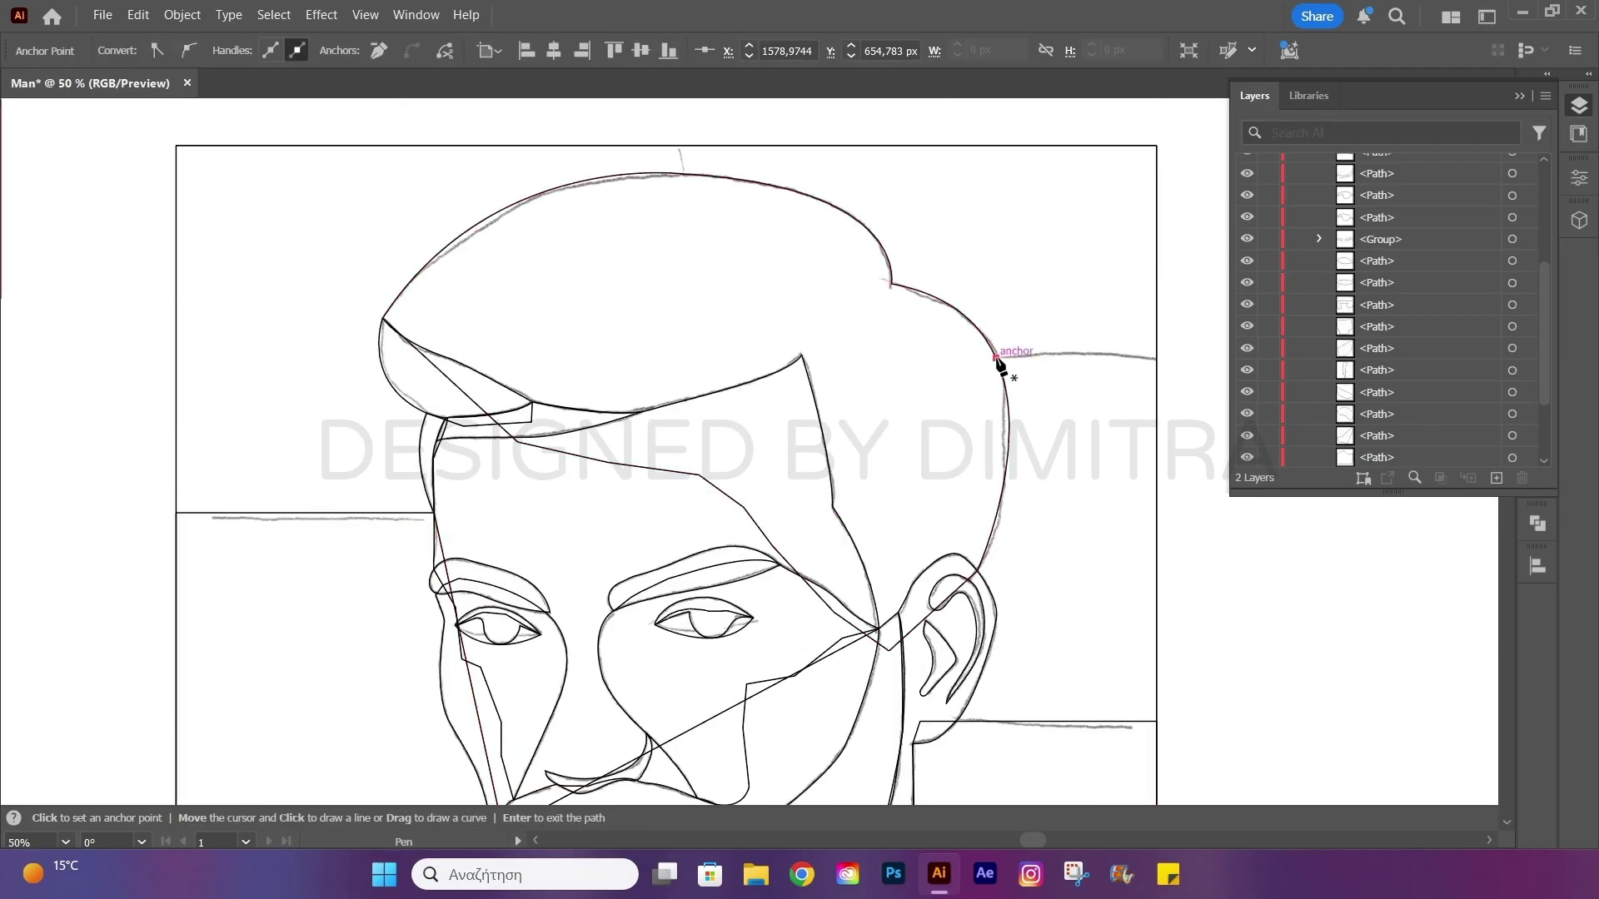
left_click(1157, 358)
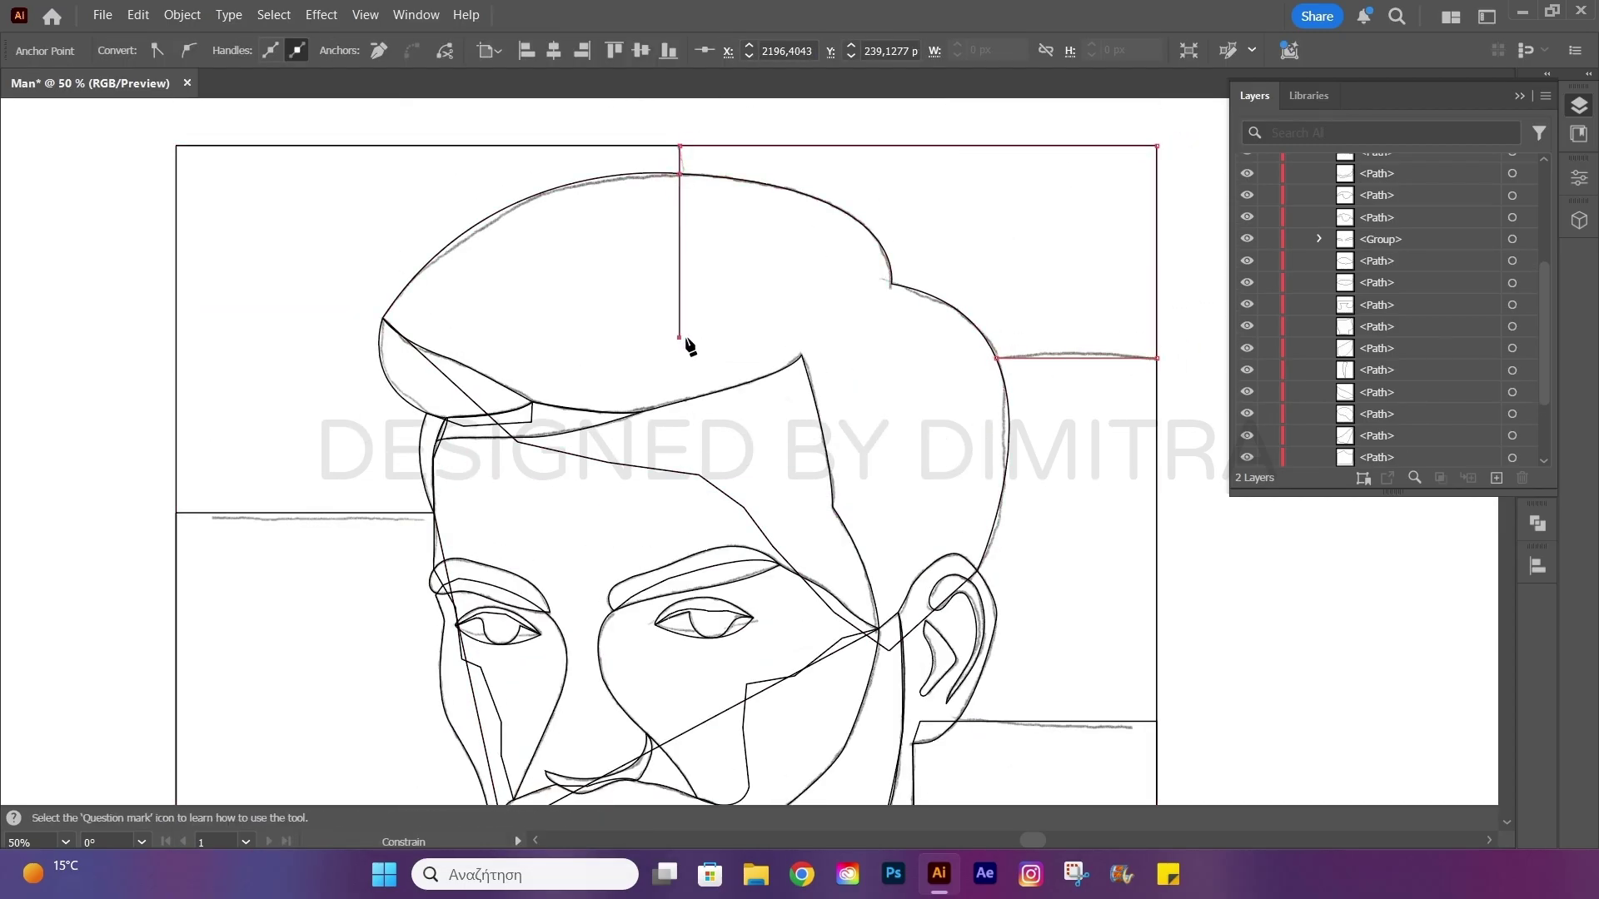
left_click(995, 358)
right_click(922, 358)
key("Escape")
Draw a four-corner top-left block beside the forehead and send it behind everything.
left_click(176, 146)
left_click(176, 512)
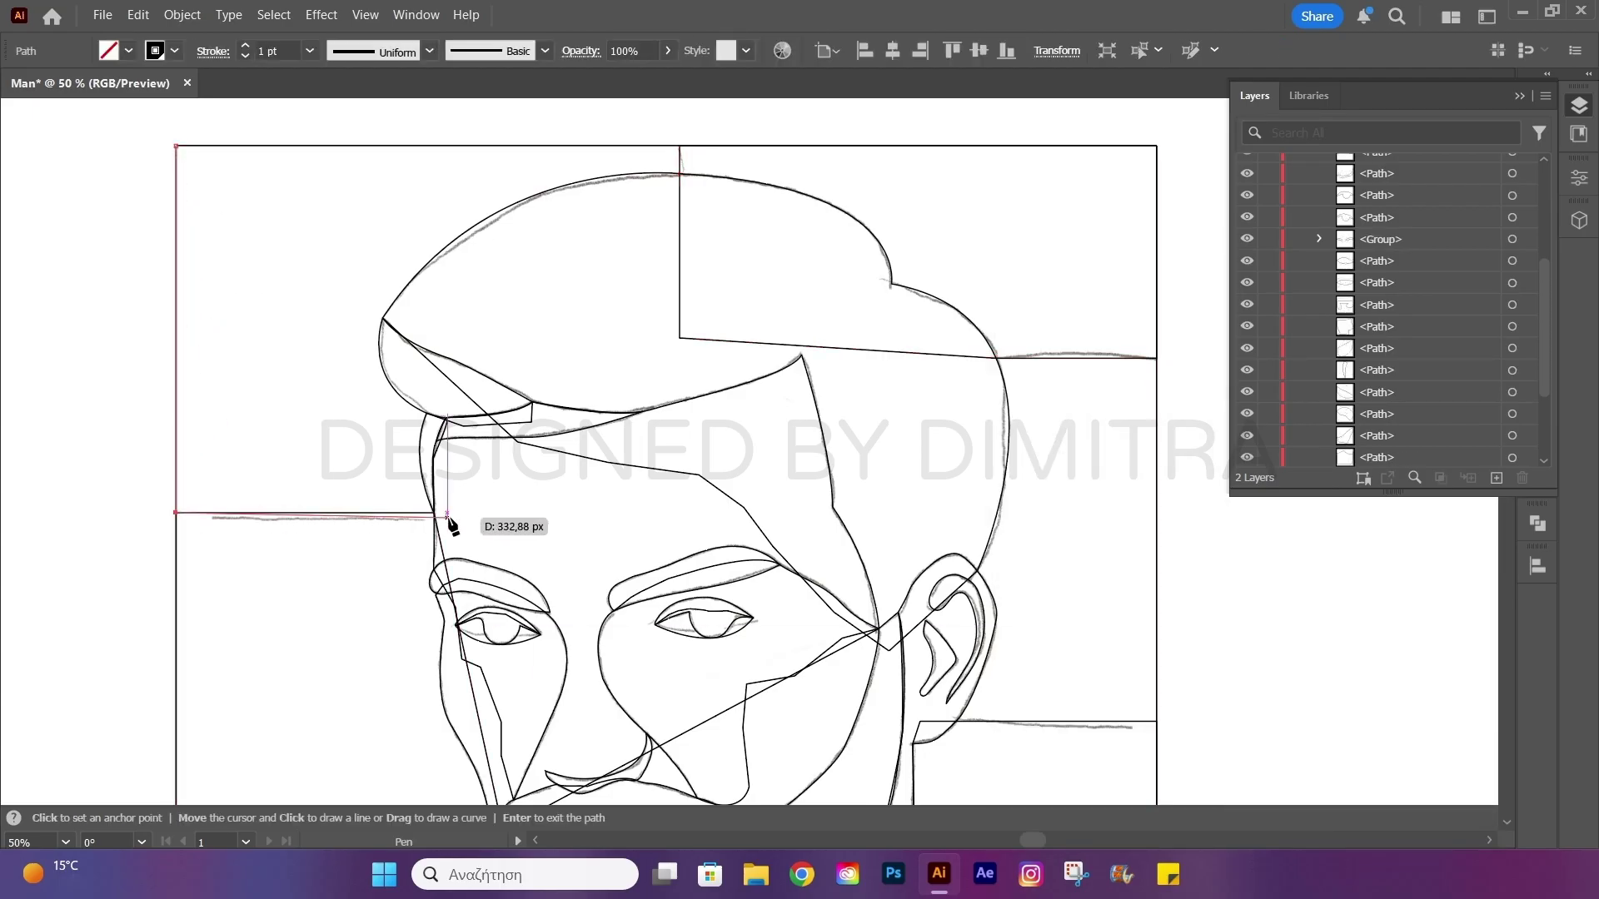
left_click(470, 512)
left_click(680, 146)
left_click(176, 146)
right_click(280, 150)
left_click(558, 815)
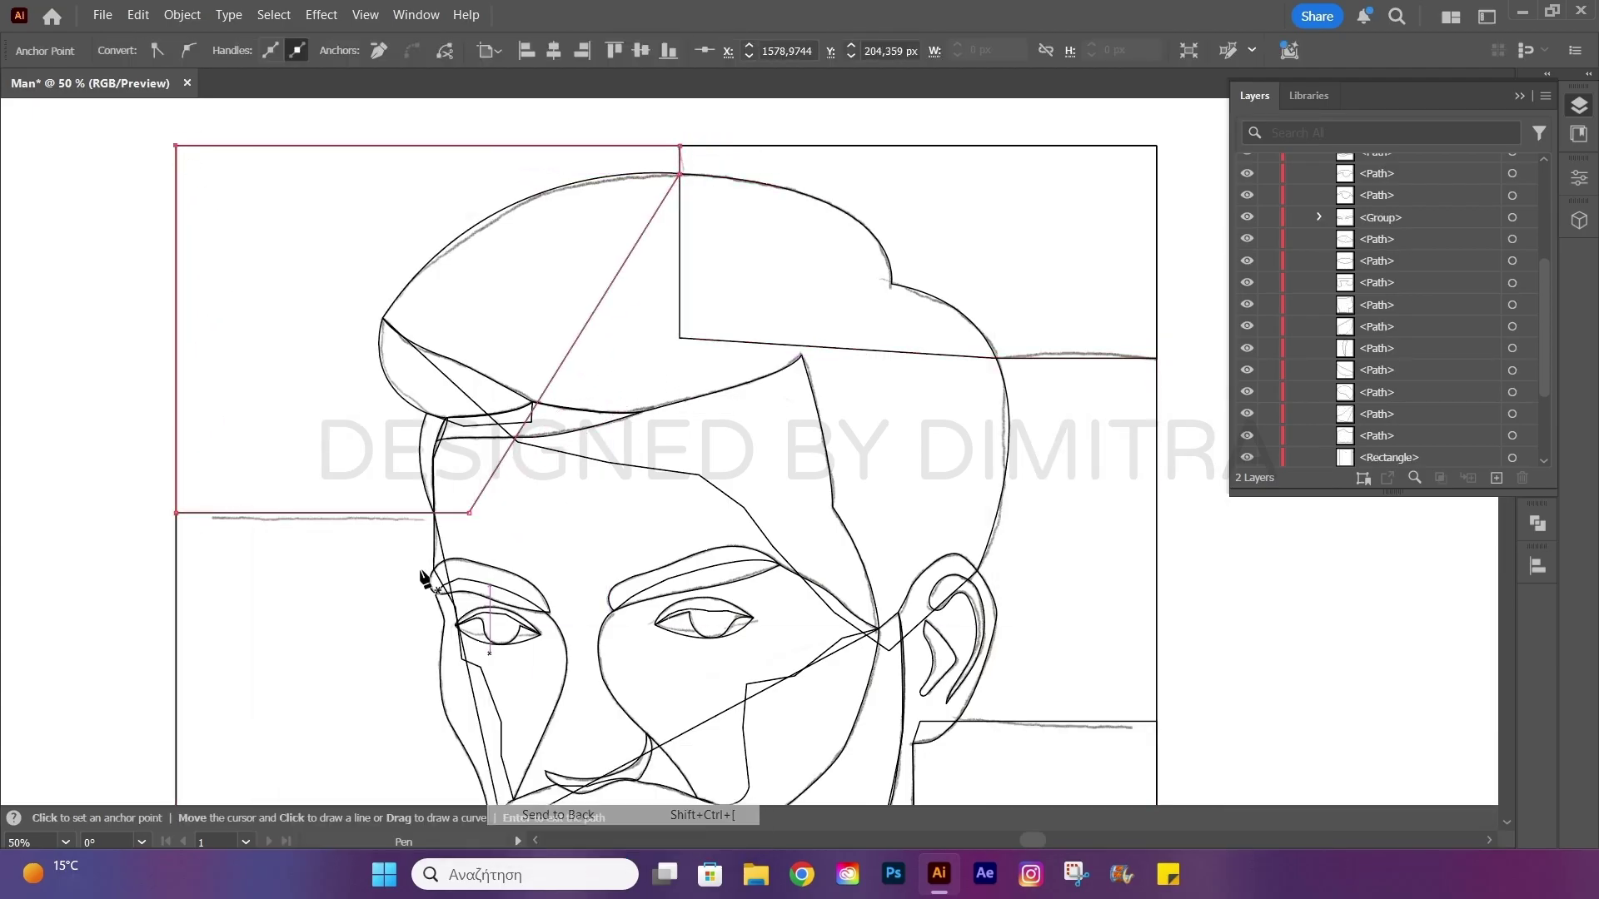
key("ctrl+0")
Draw a background block beside the ear reaching the page edge, sent behind the portrait.
key("v")
scroll(1398, 395, "down", 3)
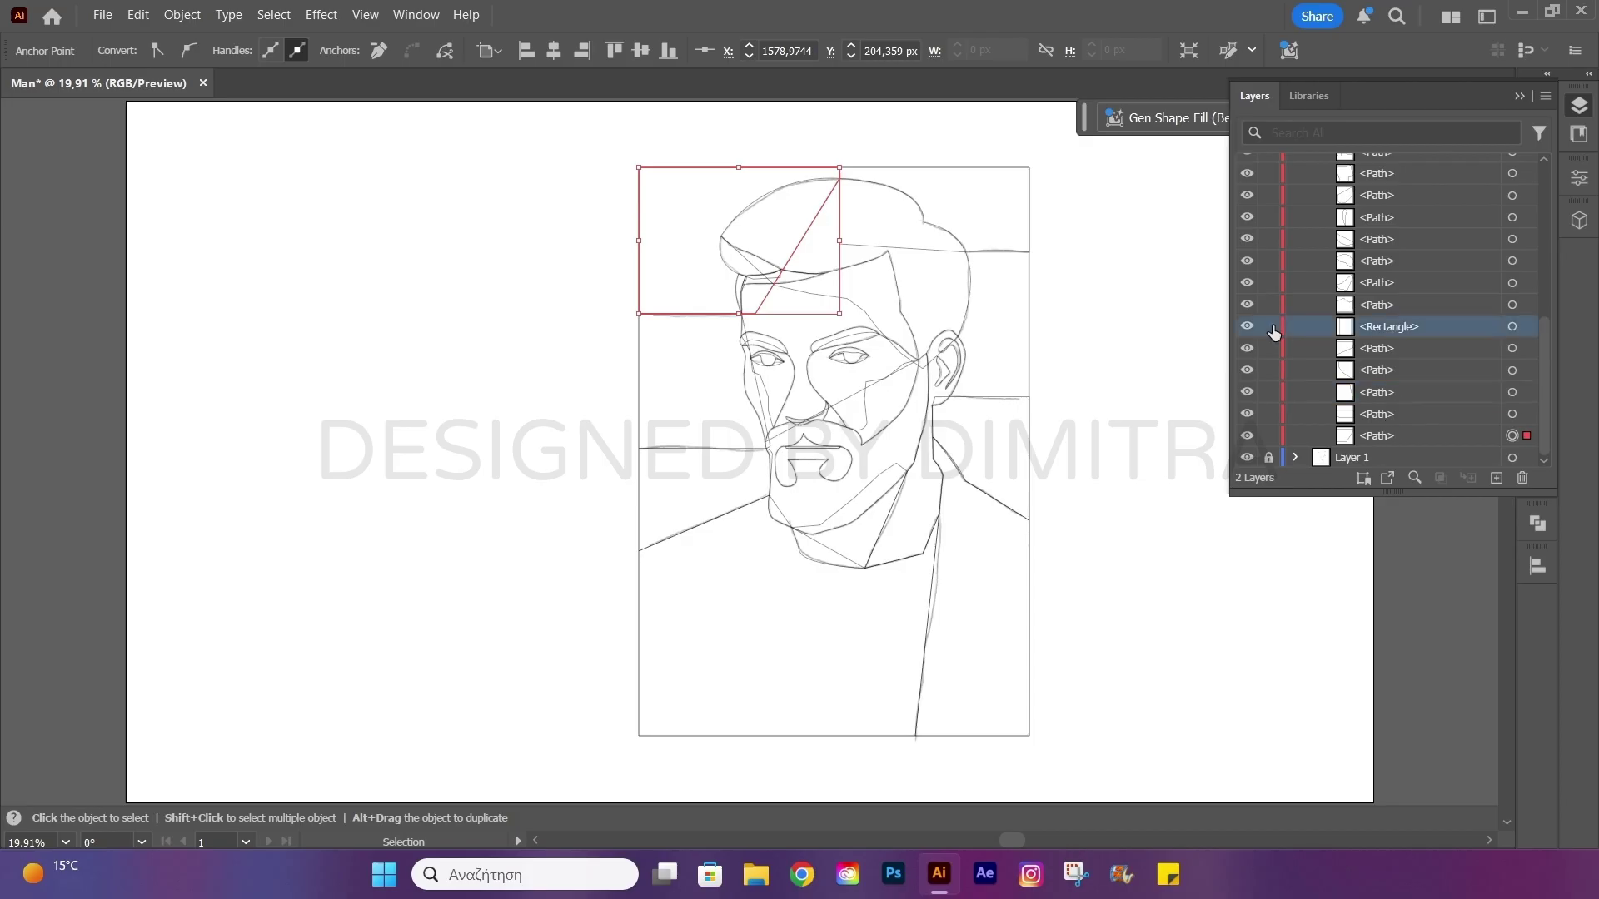
scroll(1133, 329, "up", 2)
key("p")
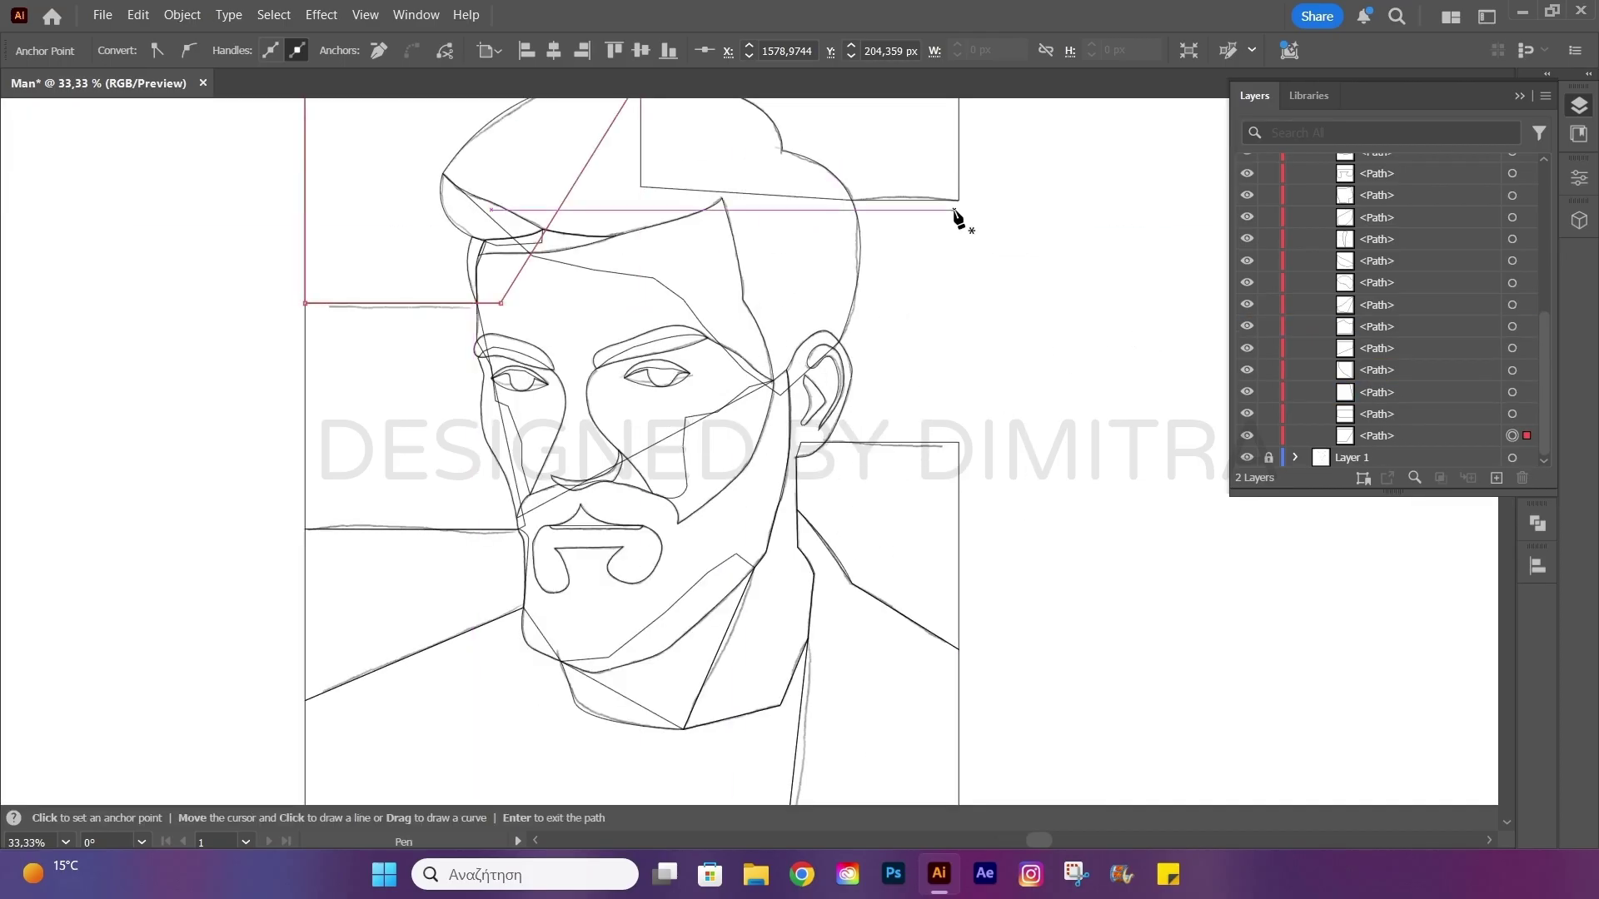
left_click(958, 200)
left_click(959, 442)
left_click(825, 442)
left_click(790, 290)
left_click(958, 199)
right_click(950, 203)
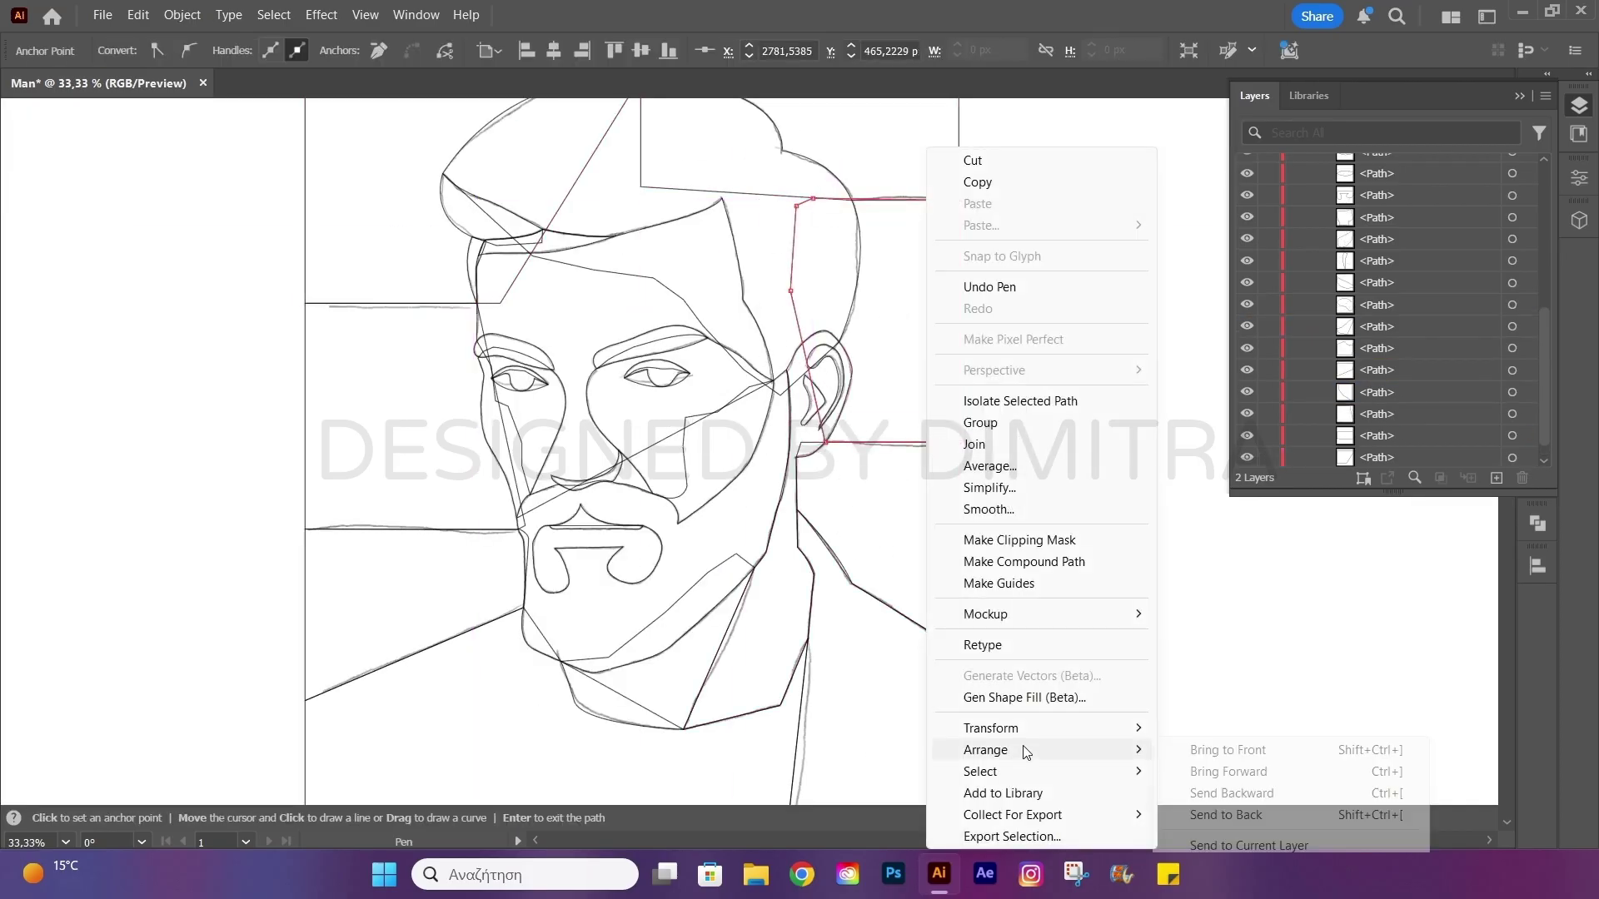
left_click(1232, 815)
key("ctrl+0")
Delete the grey sketch layer (Layer 1) in the Layers panel.
key("v")
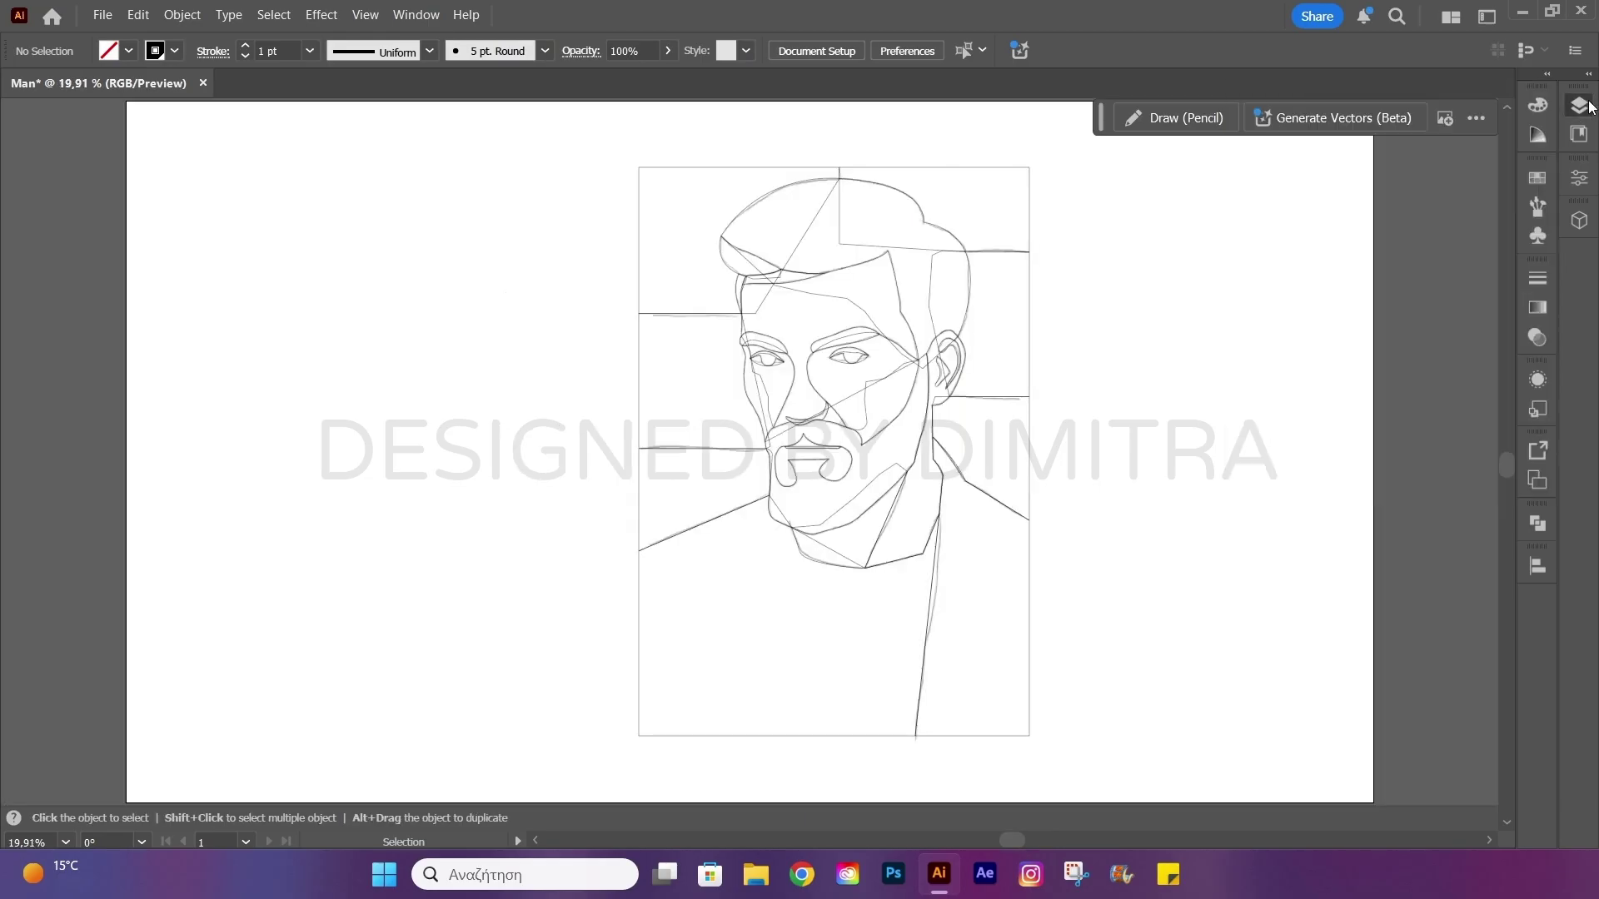
left_click(1579, 105)
left_click(1522, 477)
key("Return")
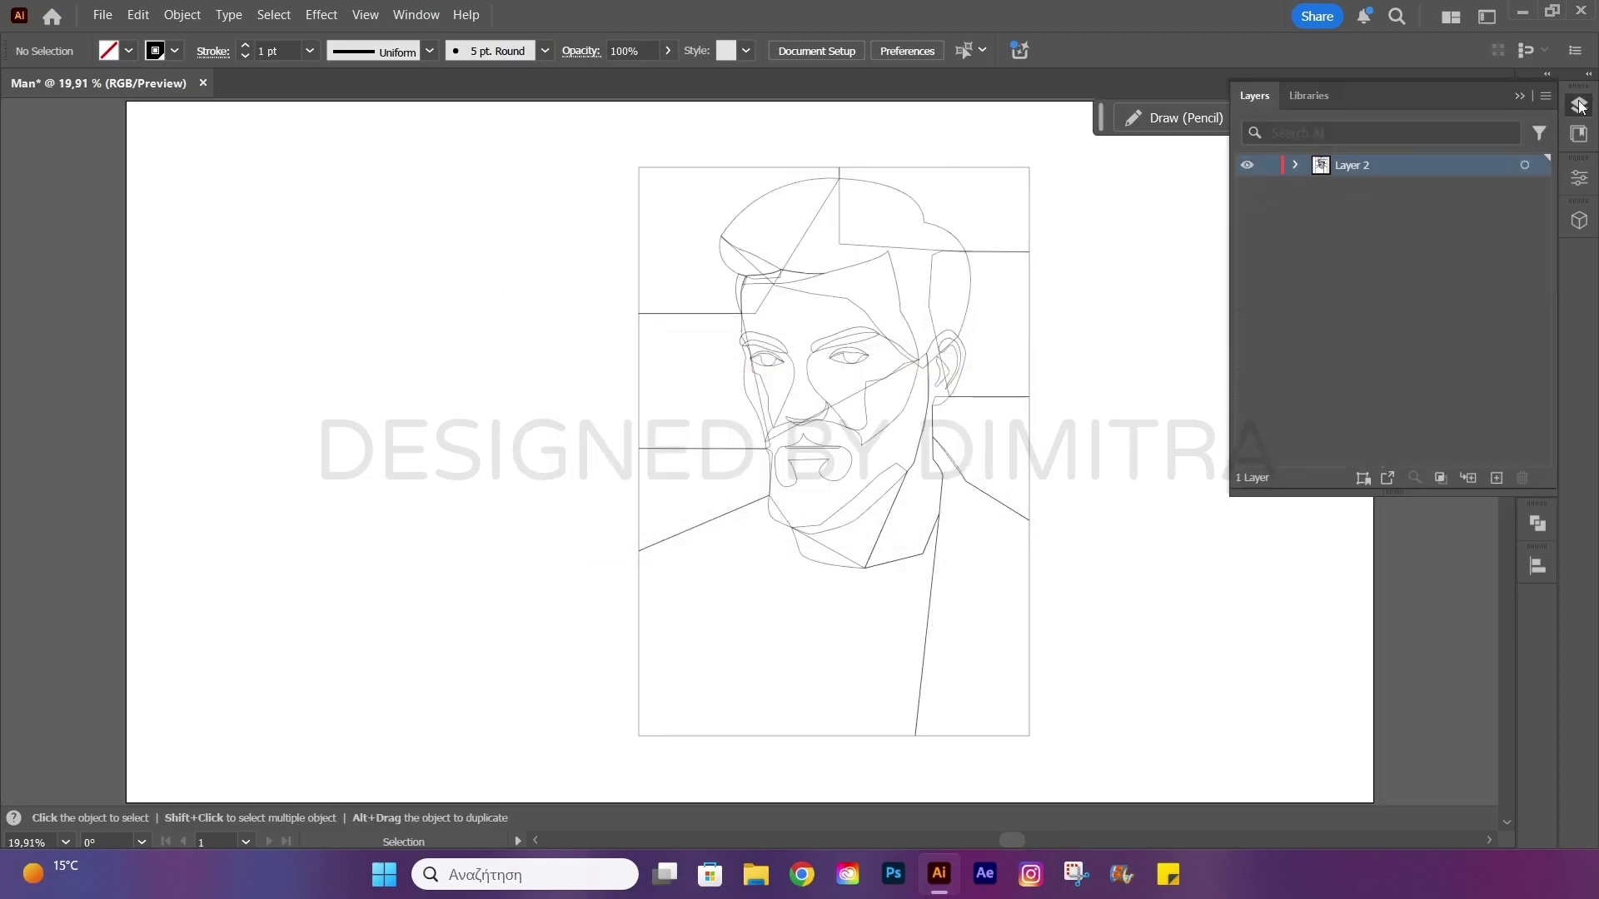
left_click(1580, 105)
scroll(864, 417, "up", 4)
left_click(873, 333)
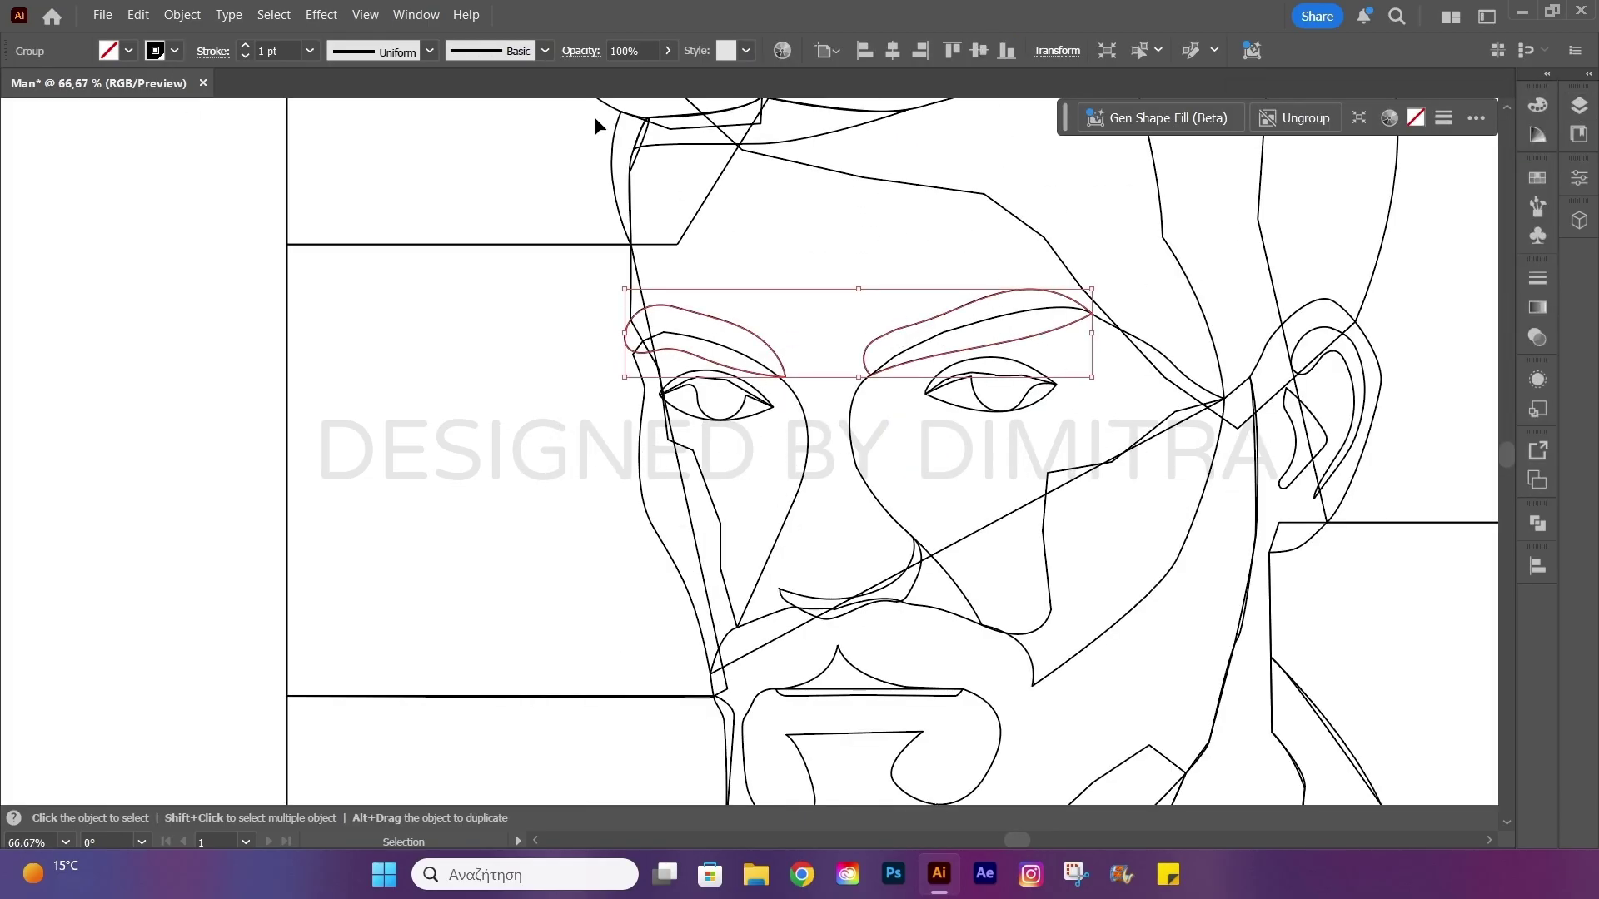
Show the full Advanced toolbar and dock it at the left edge.
left_click(416, 14)
left_click(799, 257)
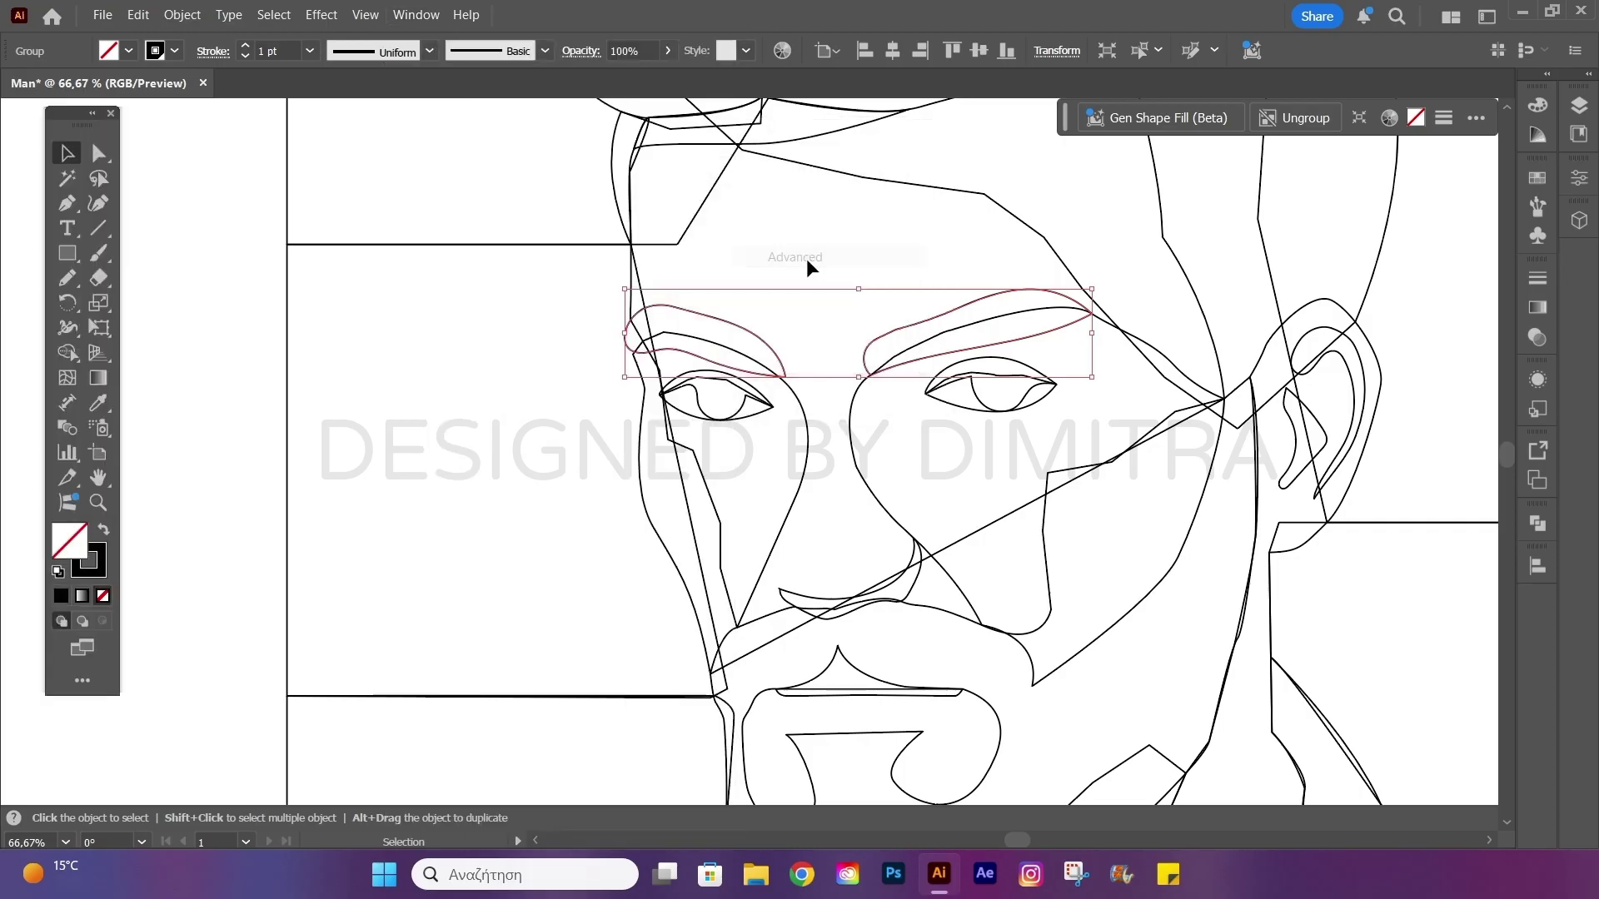
left_click_drag(83, 123, 34, 106)
Fill the eyebrows dark navy with hex 0b2b3b.
left_click(58, 490)
double_click(25, 501)
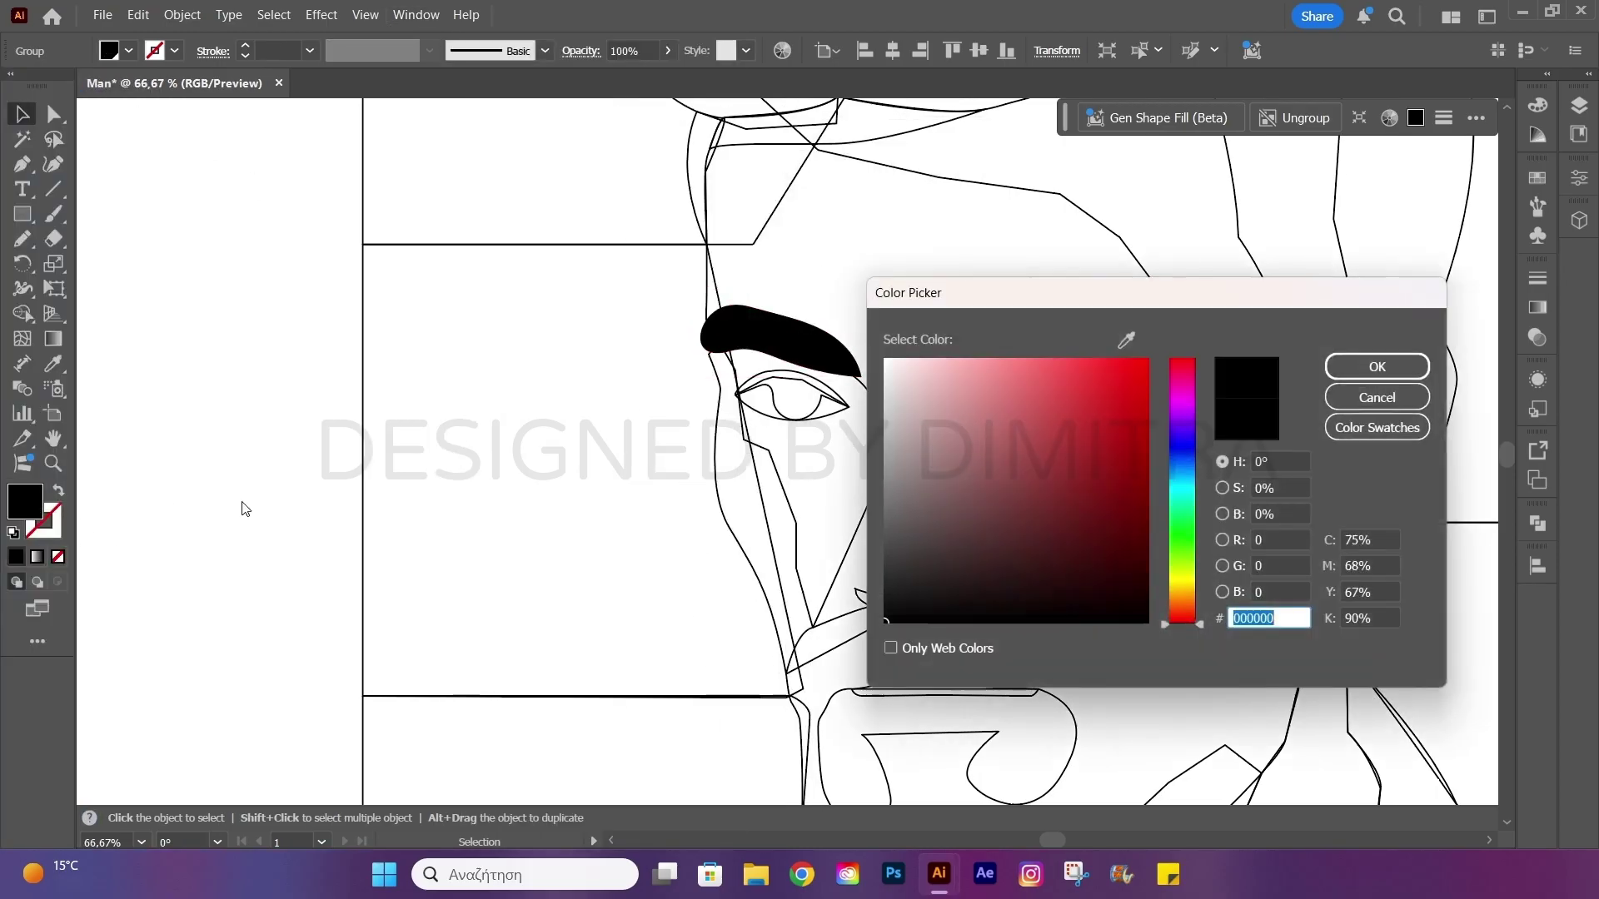
type("0b2b3b")
key("Return")
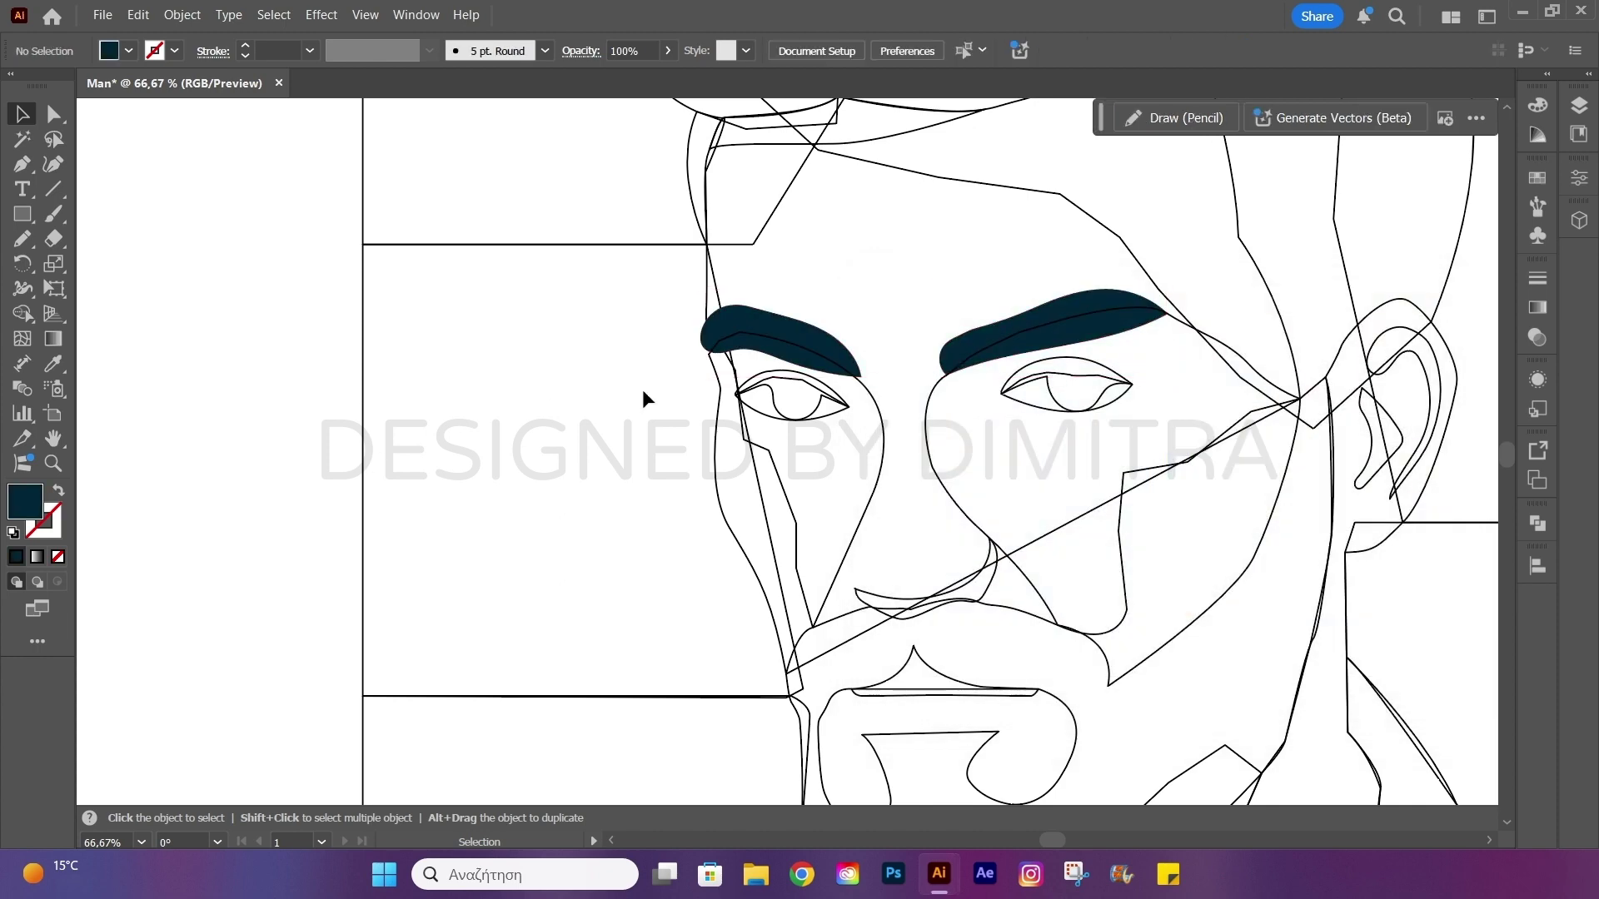
Fill both irises green.
left_click(750, 387)
left_click(58, 489)
double_click(28, 500)
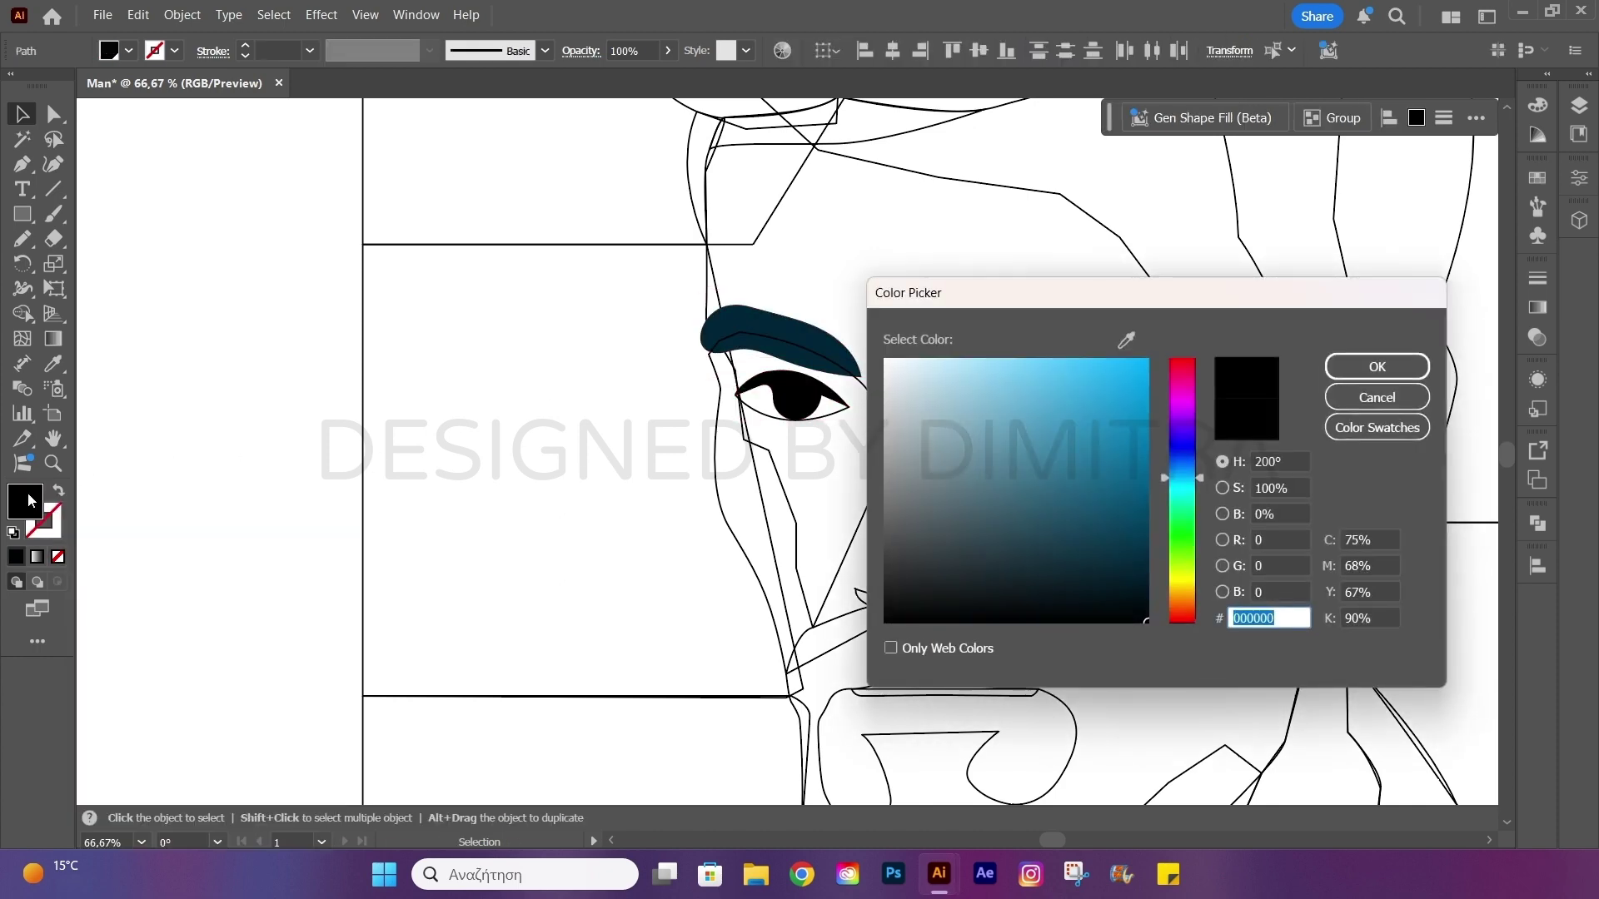
type("30")
key("Return")
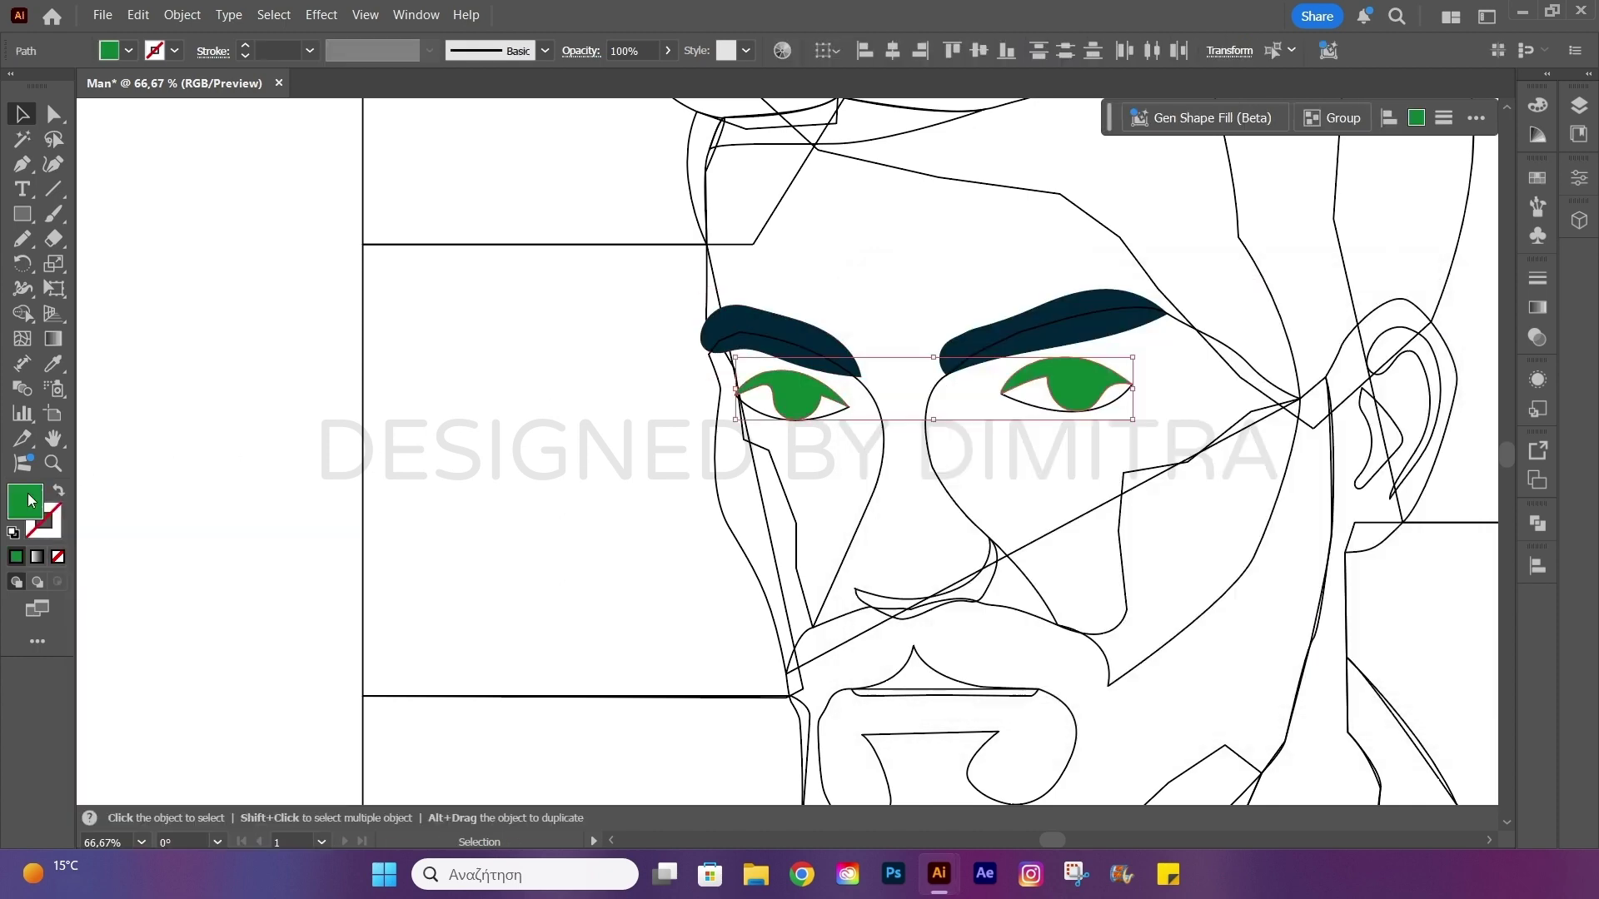
Fill the eye whites beige.
left_click(827, 414)
double_click(29, 501)
type("e6")
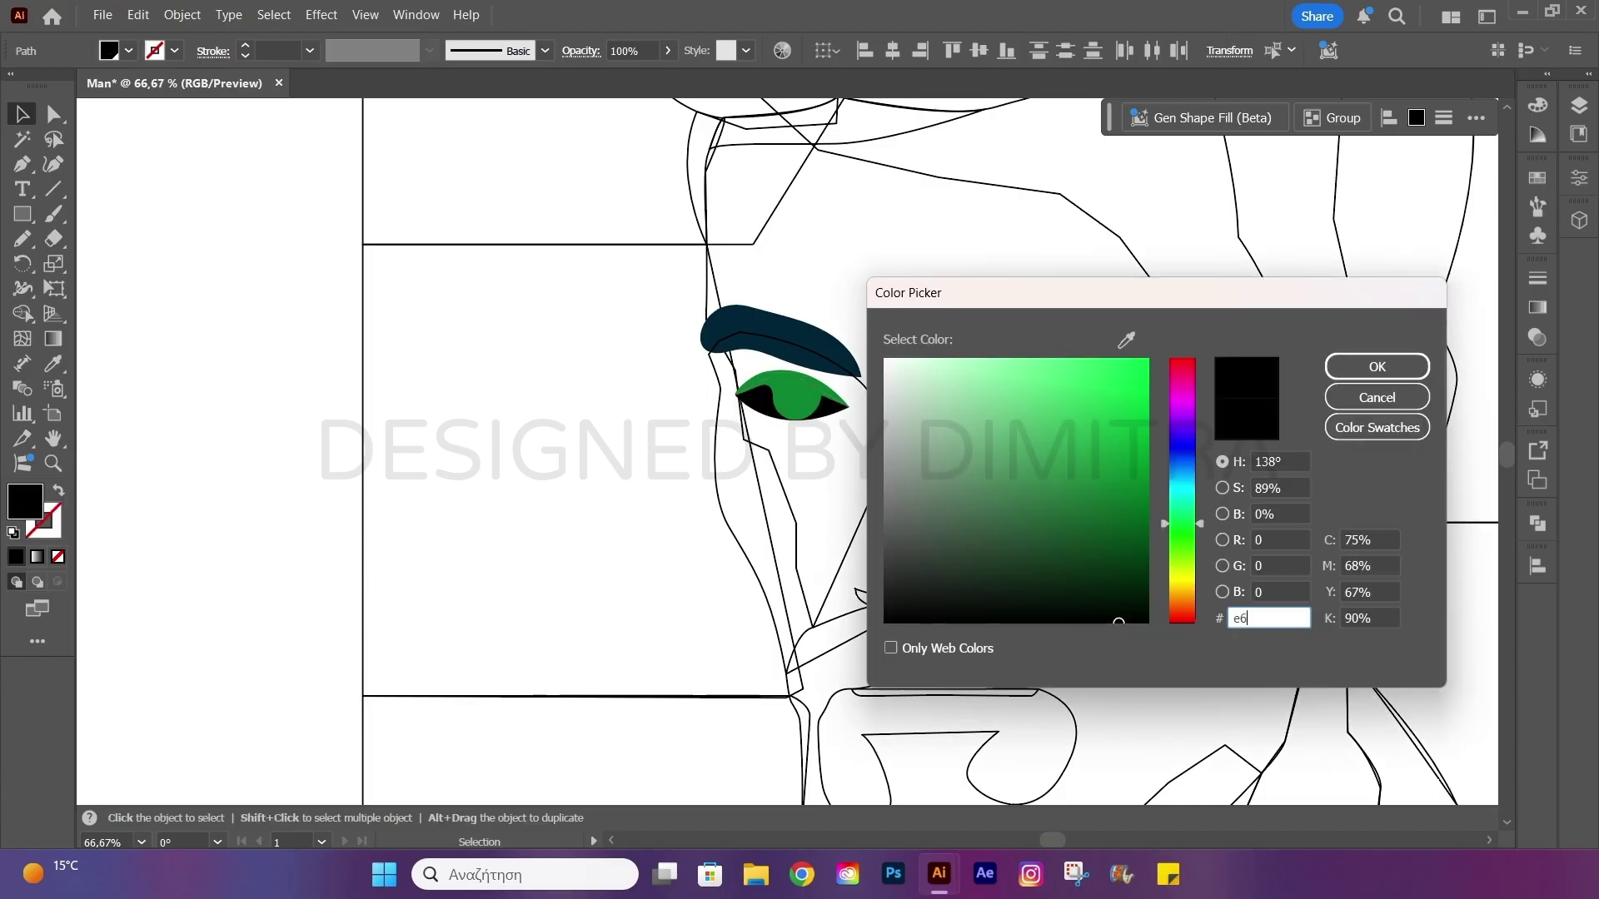
type("d6a8")
key("Return")
Select both cheek shapes, swap fill and stroke, and fill them bright green.
left_click(1149, 466)
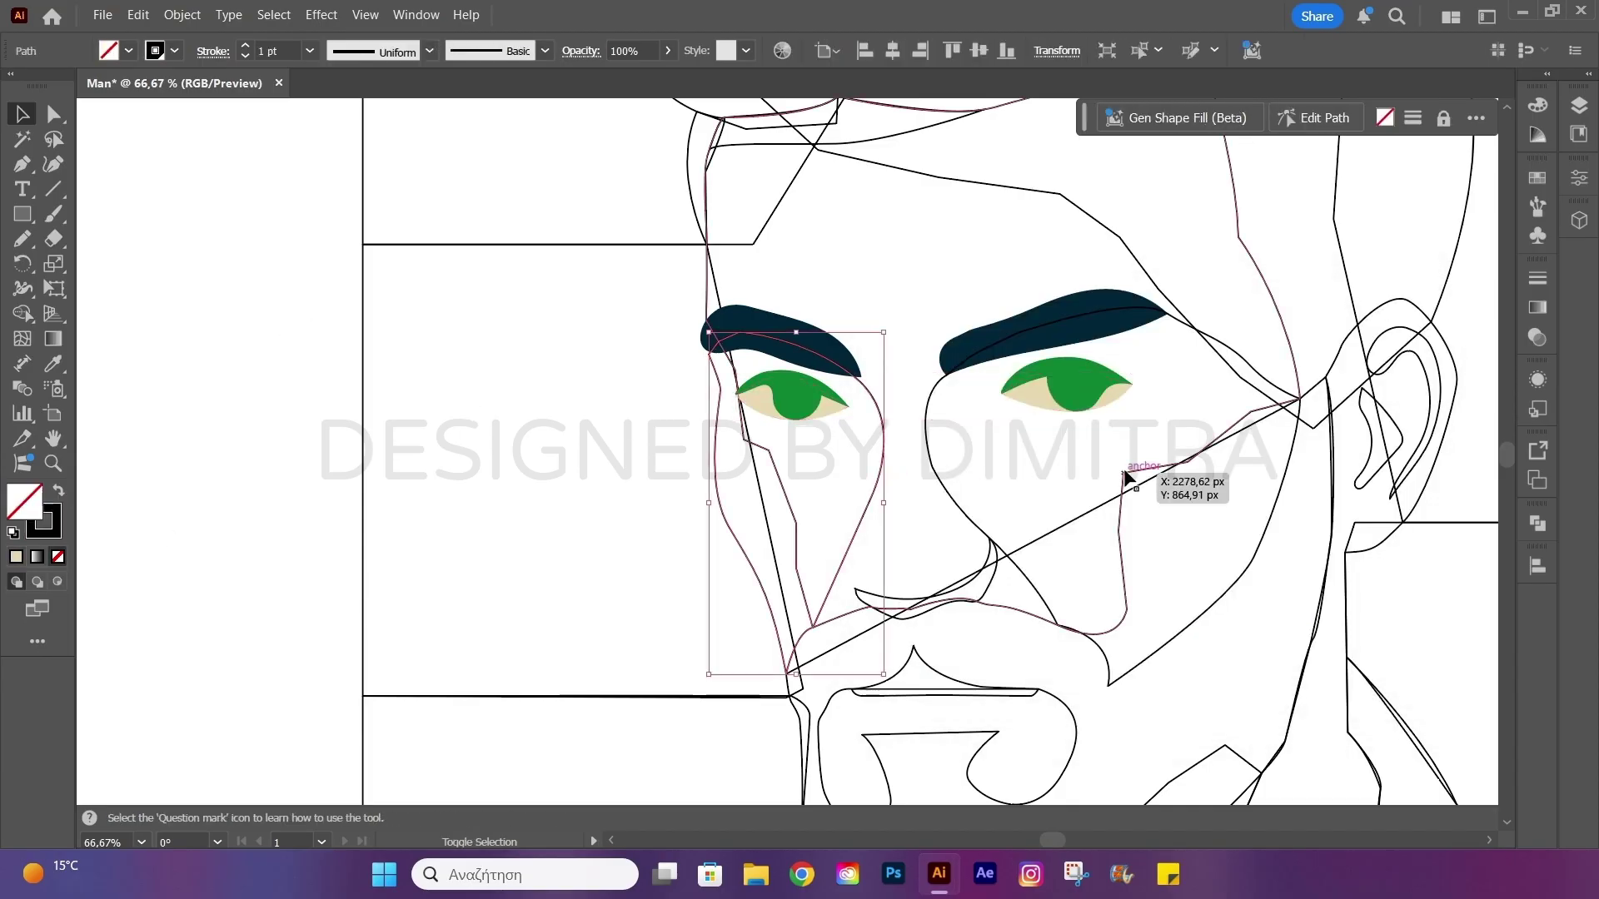
left_click(882, 454)
left_click(1188, 492, "shift")
key("shift+x")
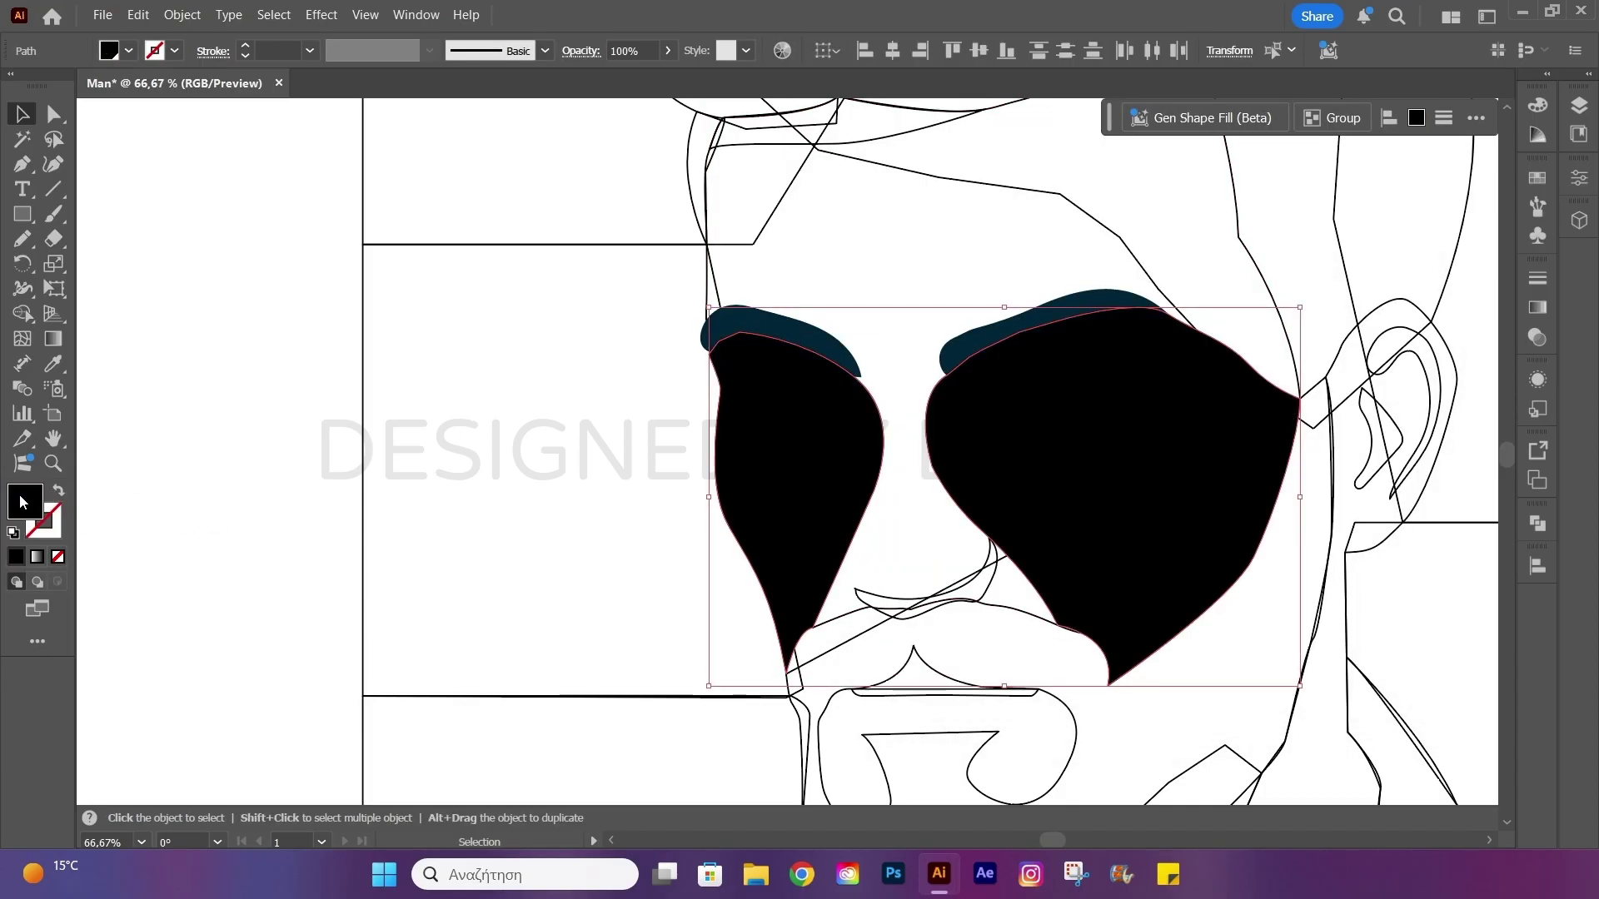
double_click(25, 500)
type("ff00")
key("Return")
Send the cheek shapes behind the eyes and recolour them yellow.
right_click(824, 173)
left_click(1579, 105)
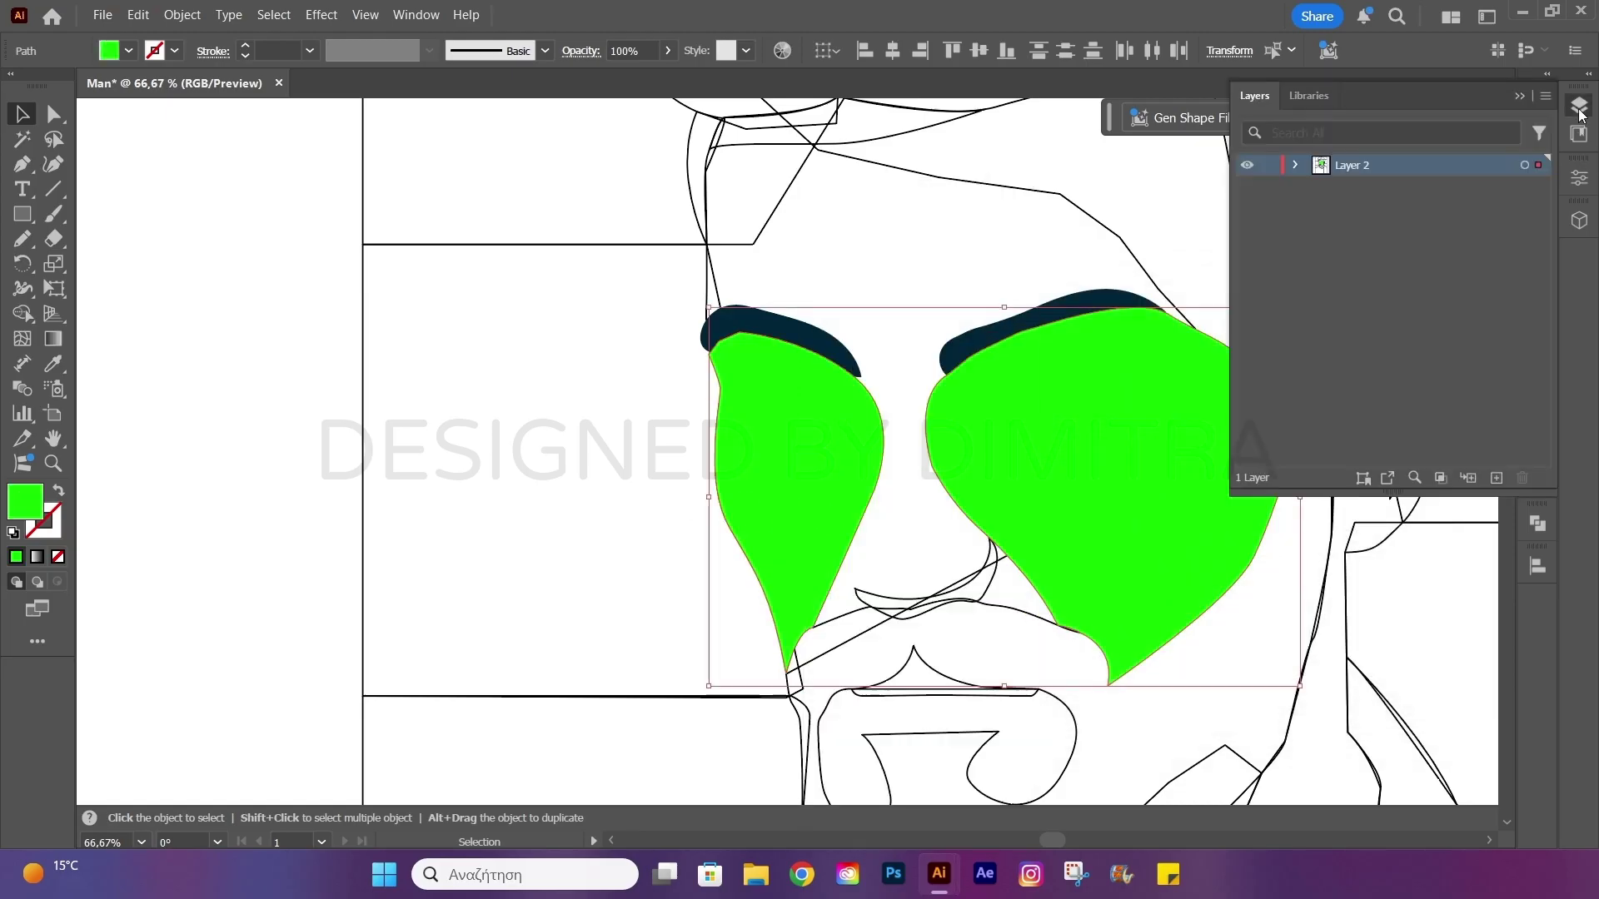
key("ctrl+shift+bracketleft")
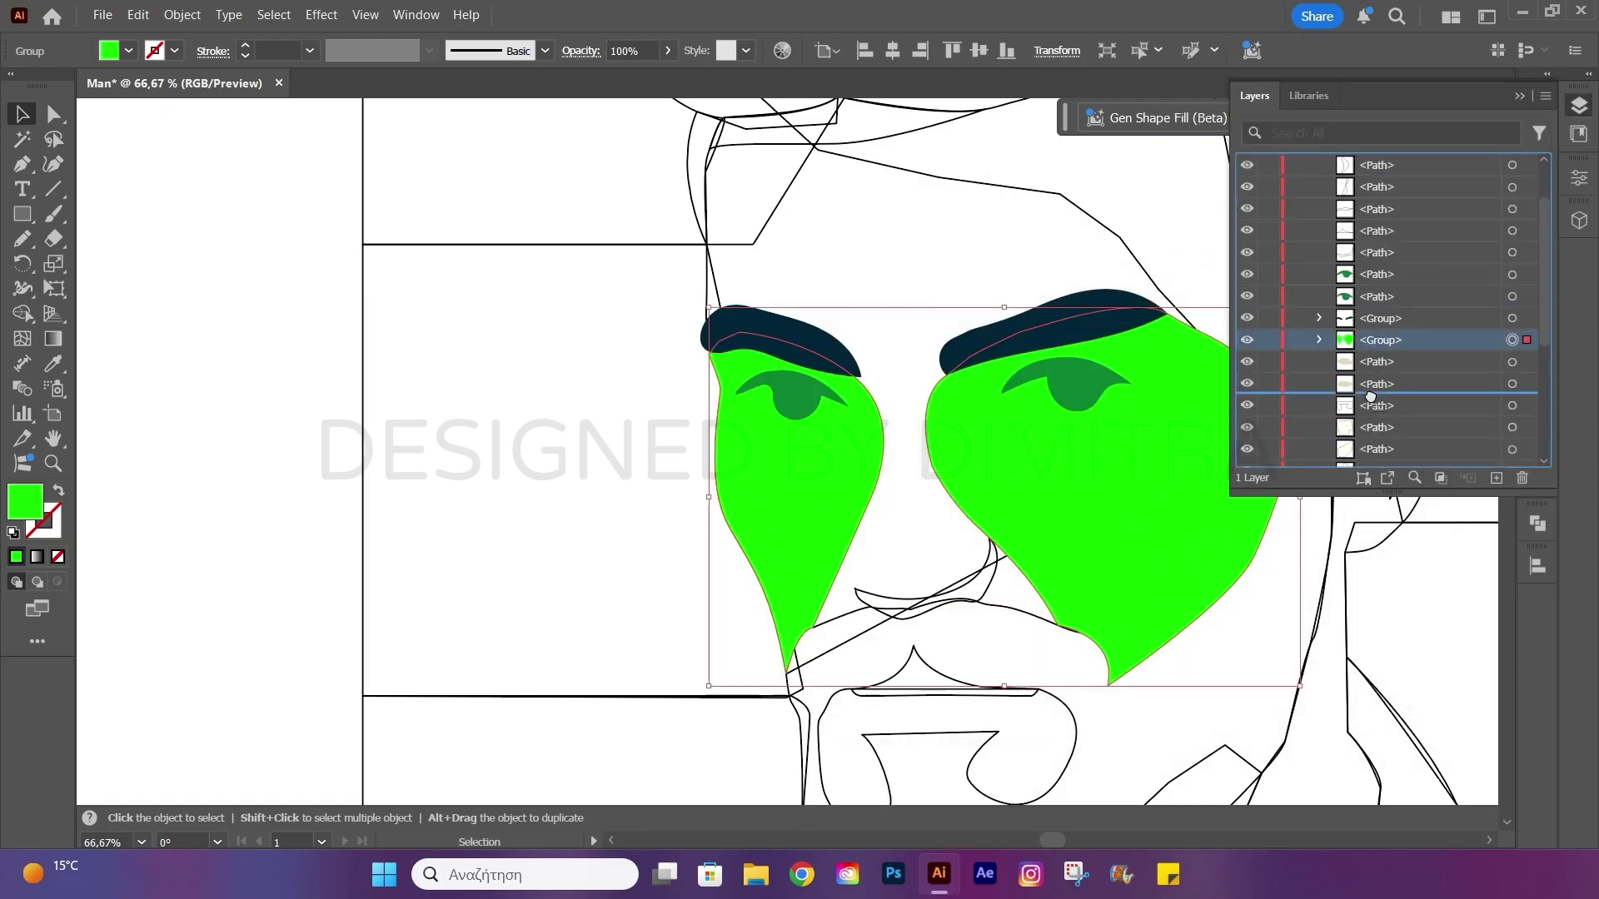
left_click(523, 513)
left_click(1160, 499)
double_click(25, 502)
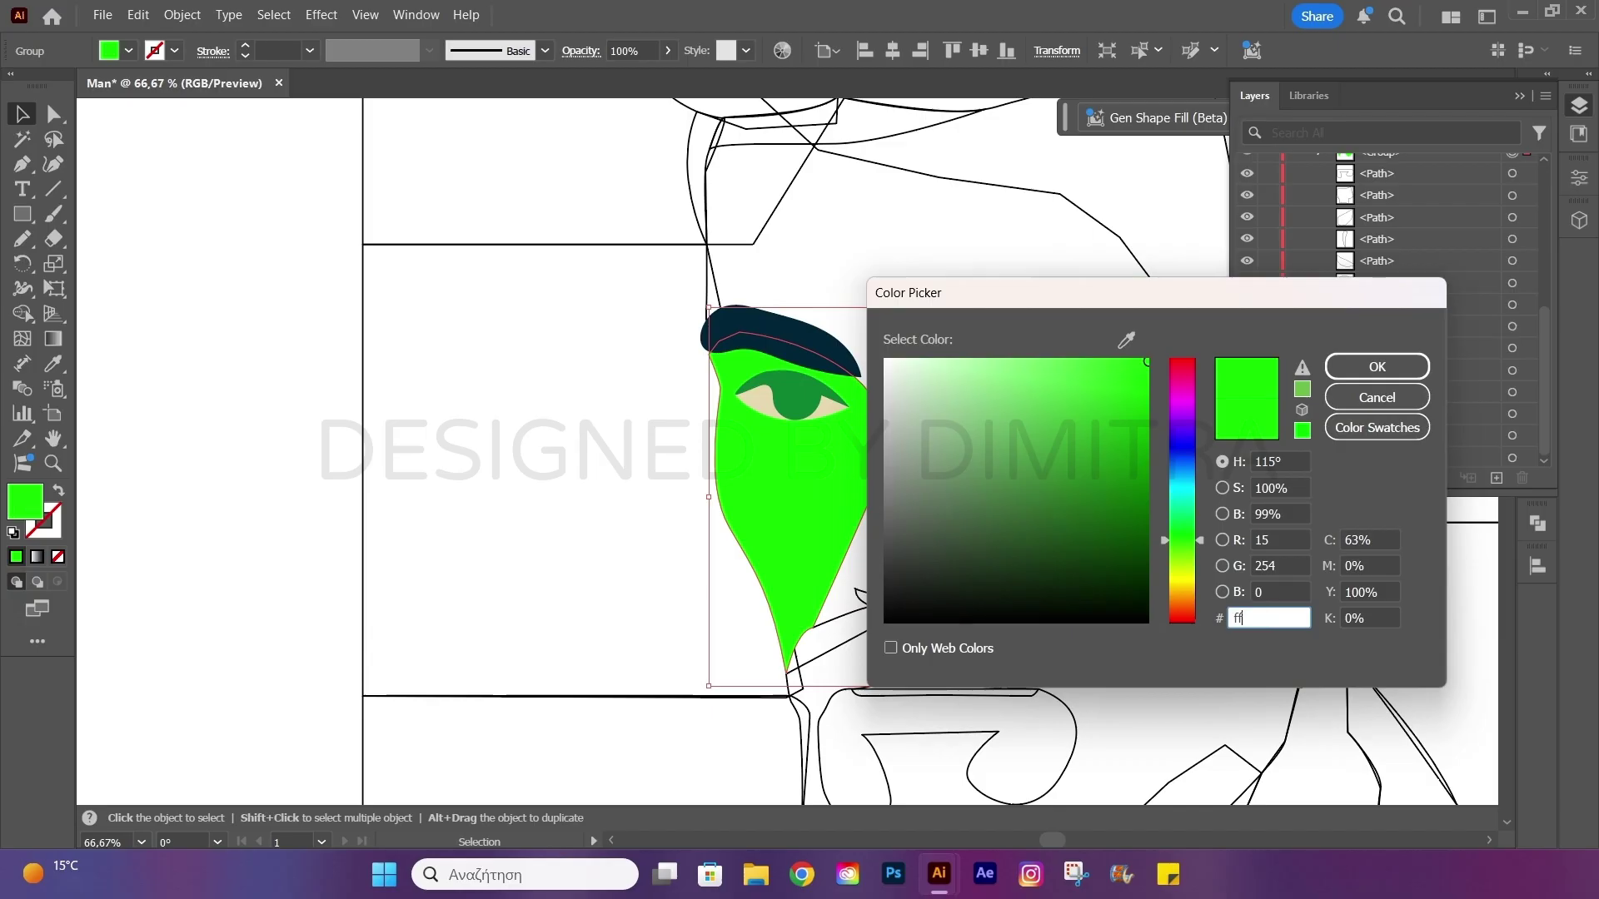
type("ff00")
key("Return")
left_click(474, 391)
Fill the face outline peach with hex fbdcaa.
scroll(710, 215, "down", 1)
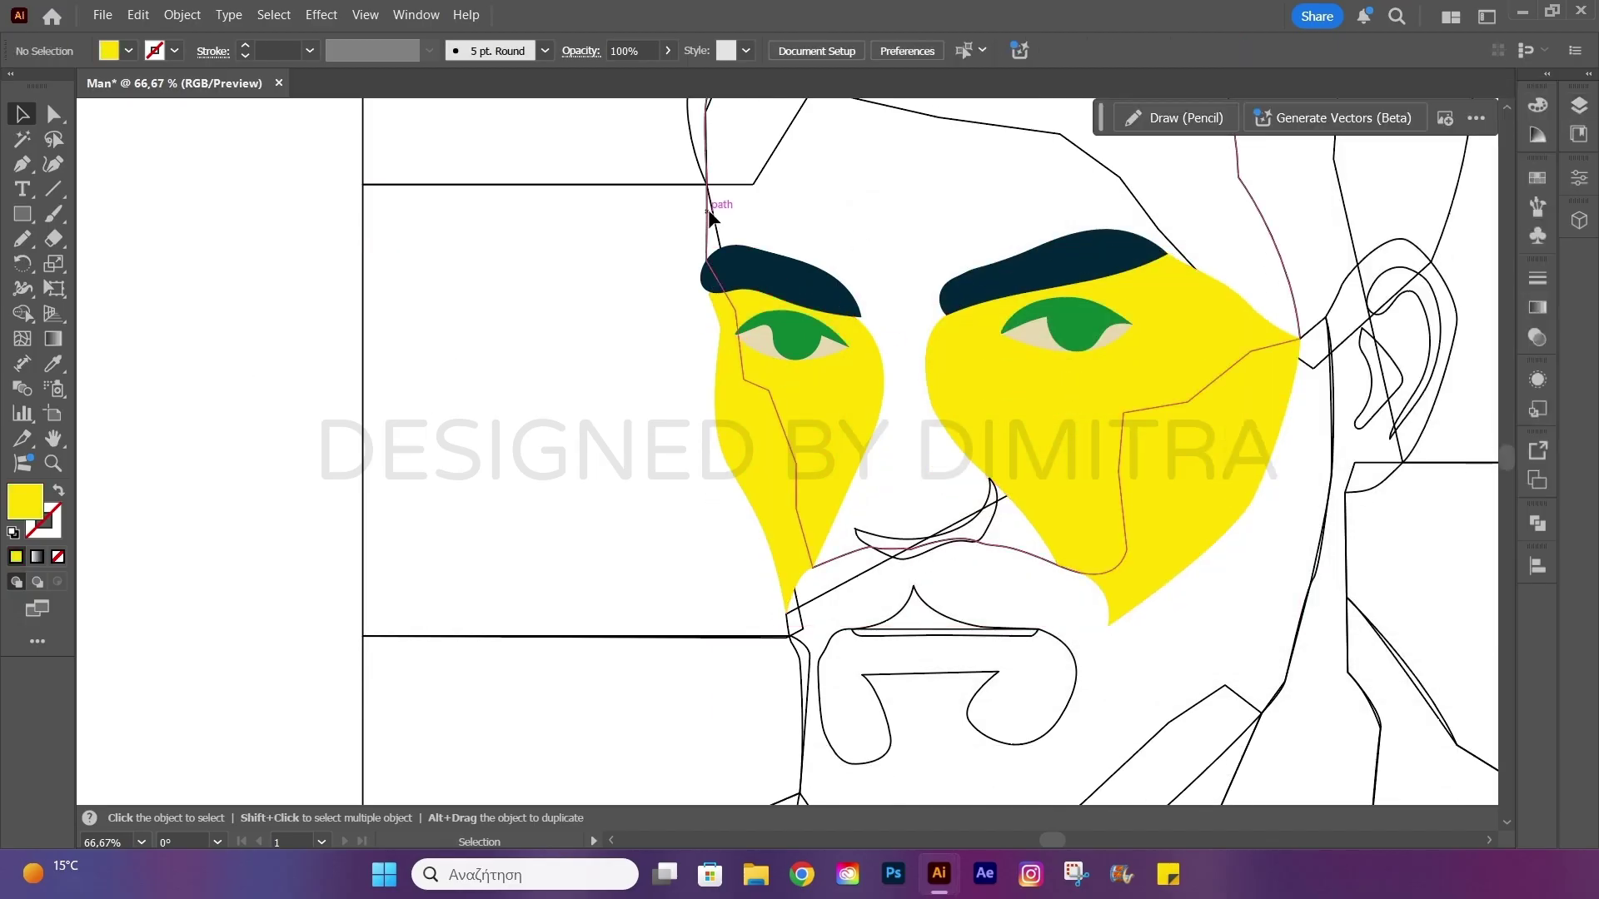
left_click(710, 215)
double_click(26, 502)
type("fbdcaa")
key("Return")
Eyedropper the eyebrows' dark navy onto the moustache.
scroll(822, 563, "down", 1)
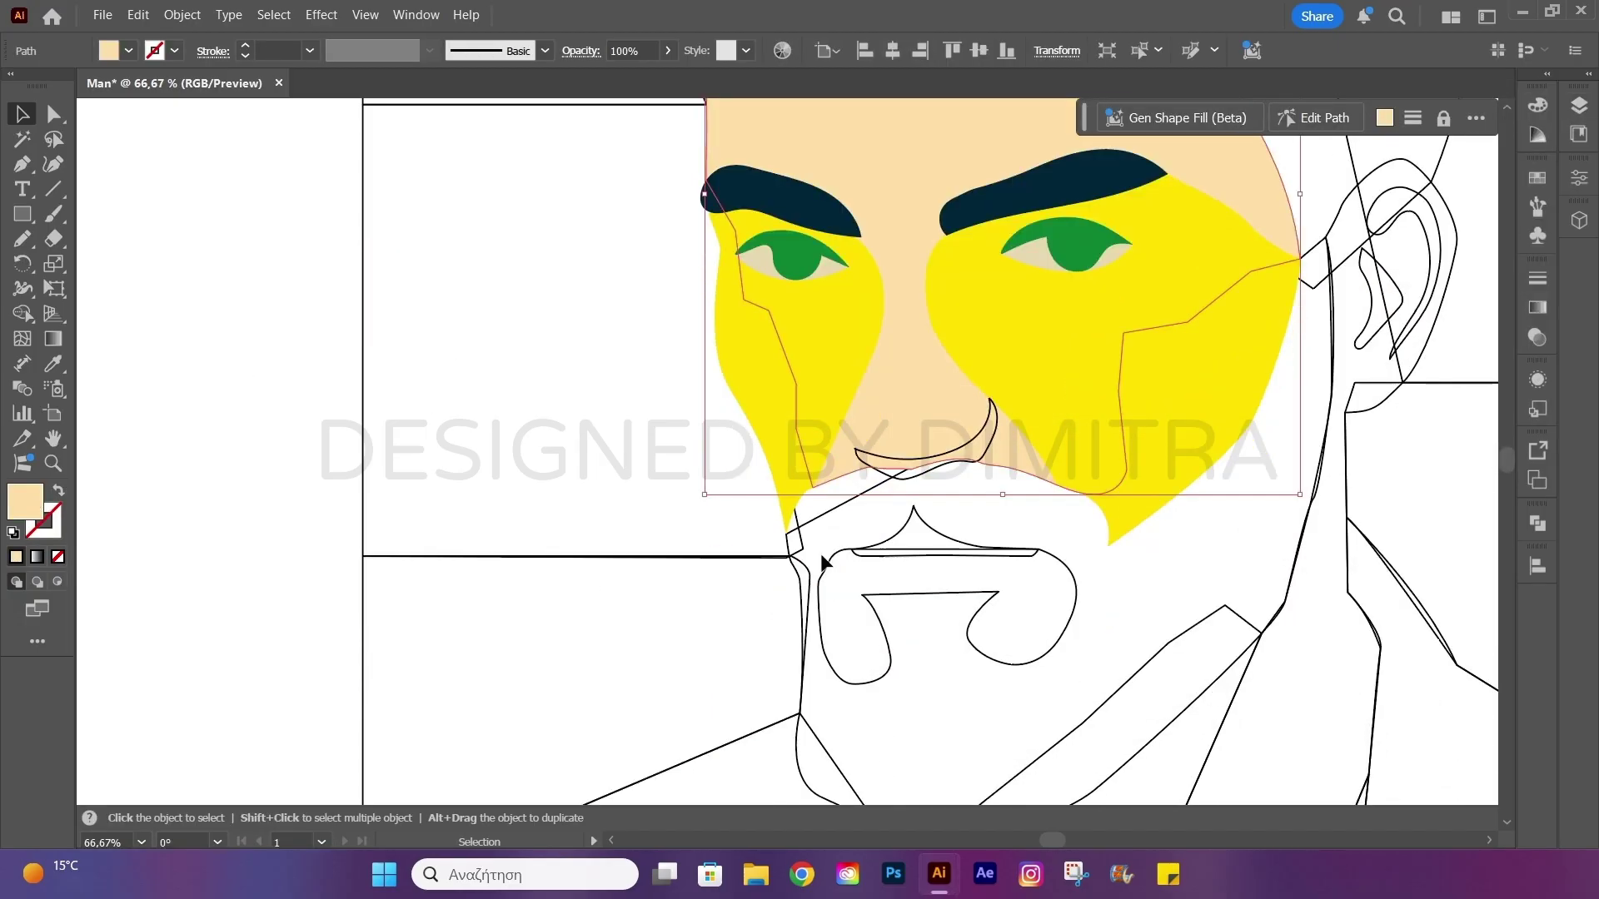
left_click(823, 563)
left_click(16, 556)
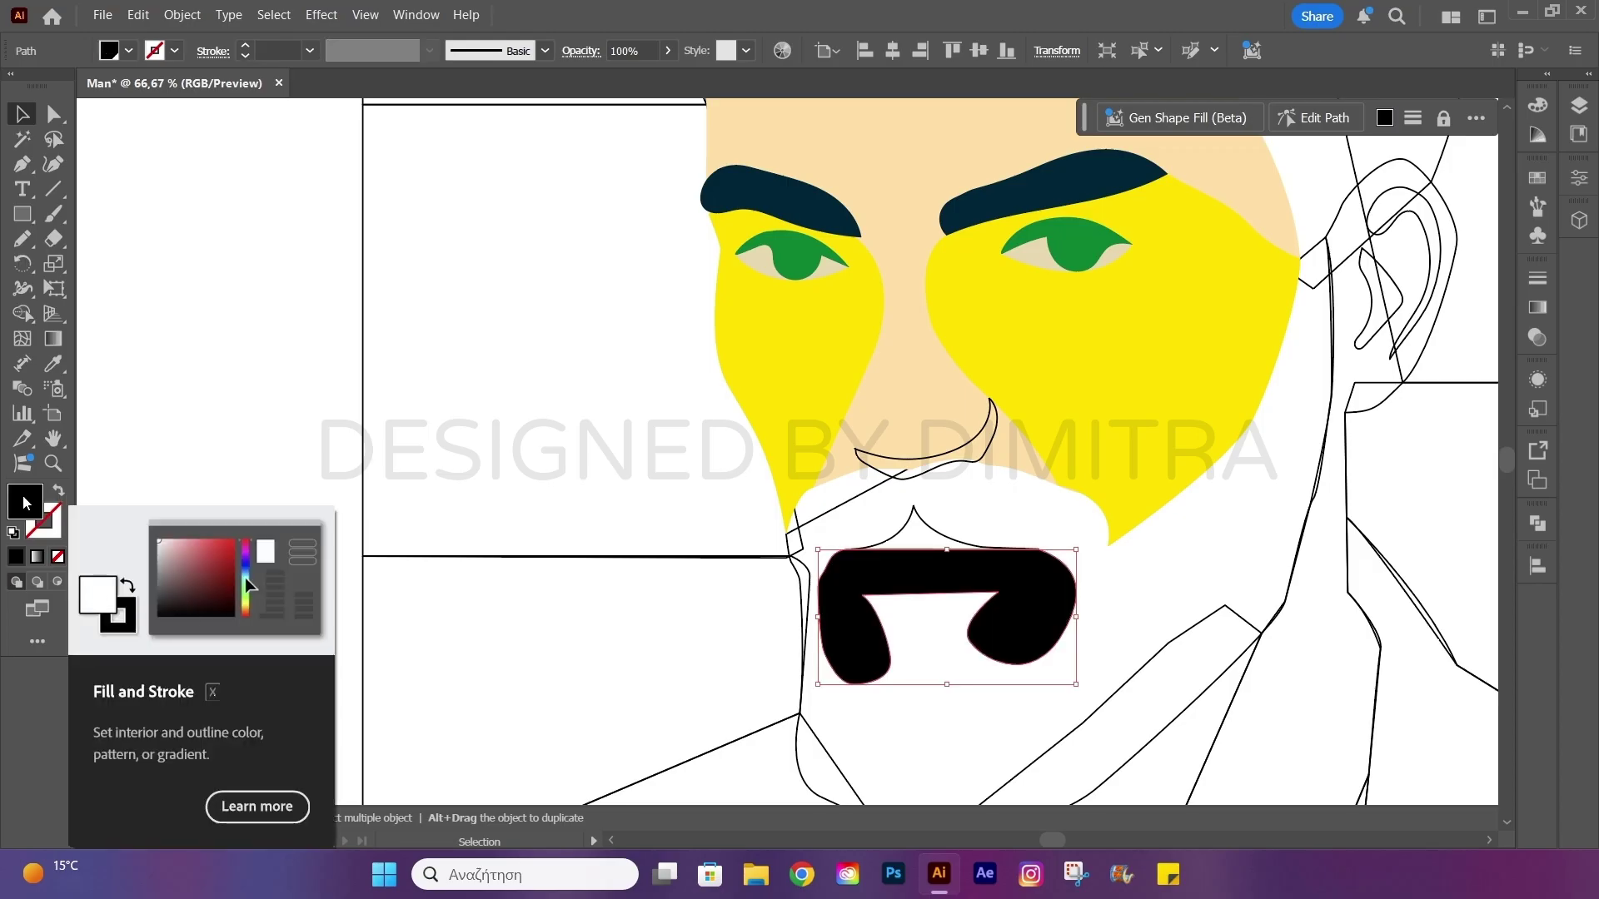
key("i")
left_click(774, 200)
key("v")
Fill the nose shadow shape light orange.
left_click(867, 457)
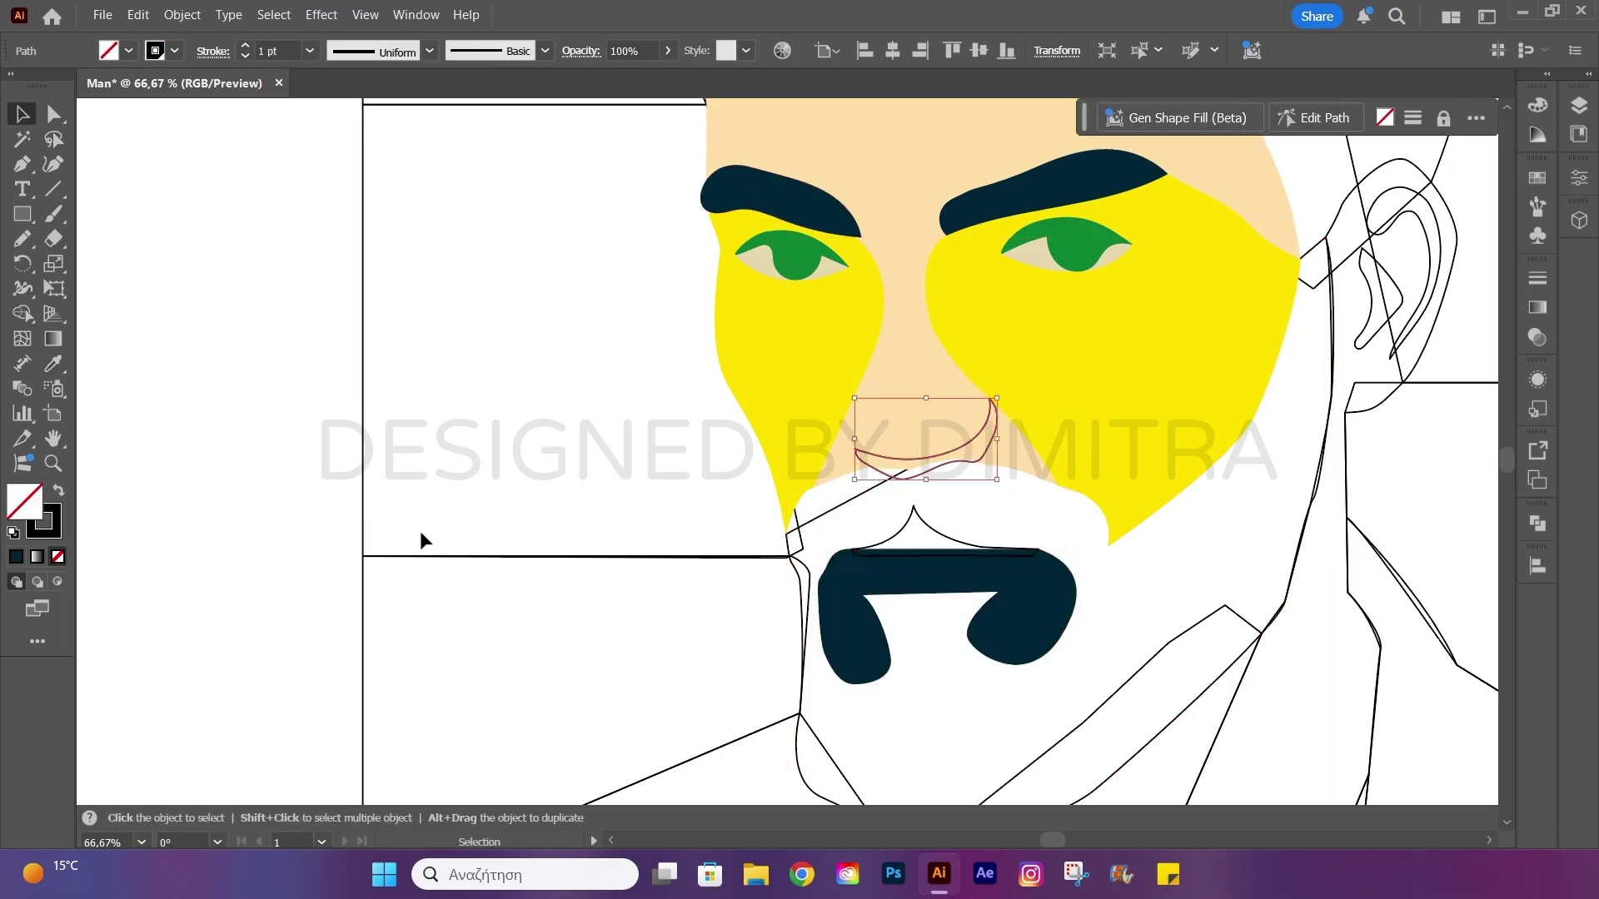
key("shift+x")
double_click(26, 502)
type("f6b")
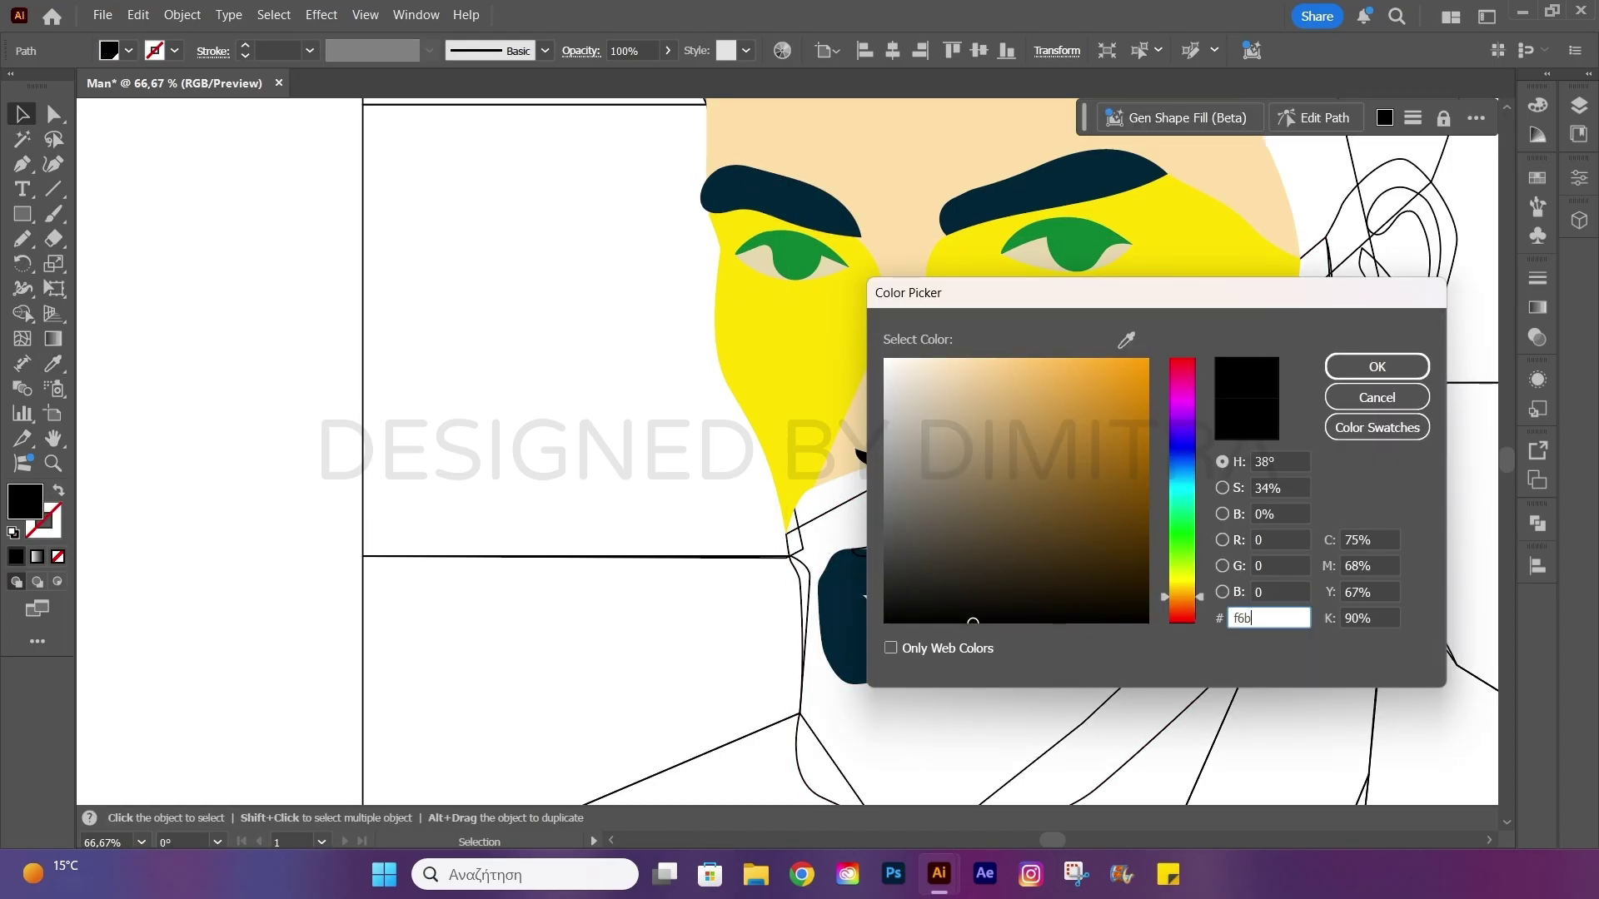
type("7a")
key("Return")
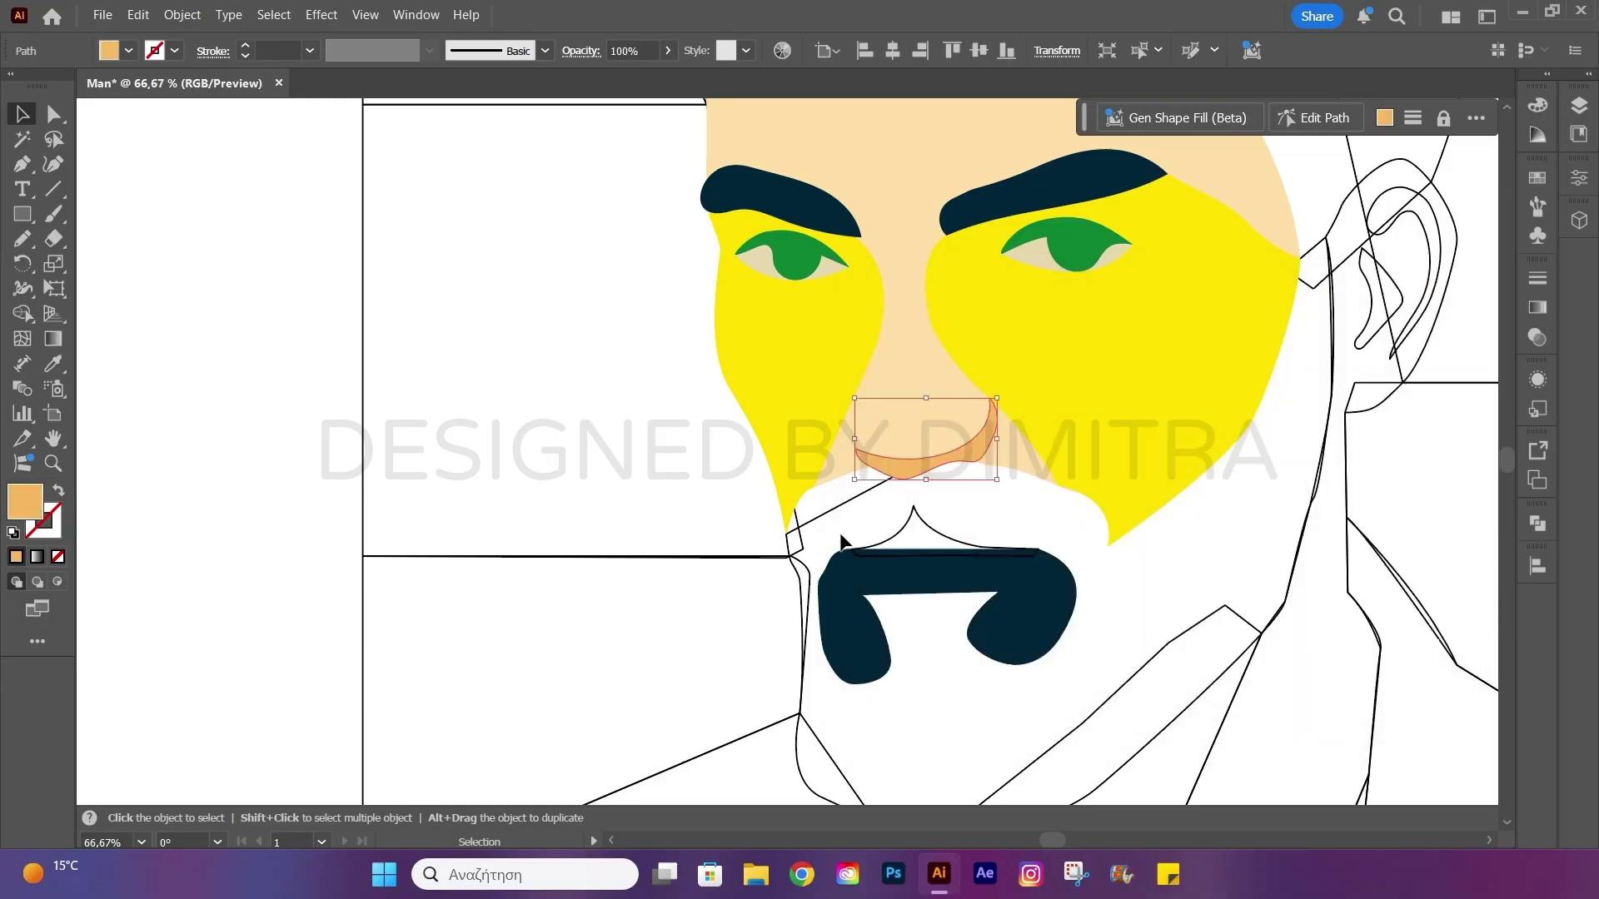
Fill the upper lip shape orange.
left_click(612, 556)
left_click(59, 497)
double_click(25, 503)
type("f6")
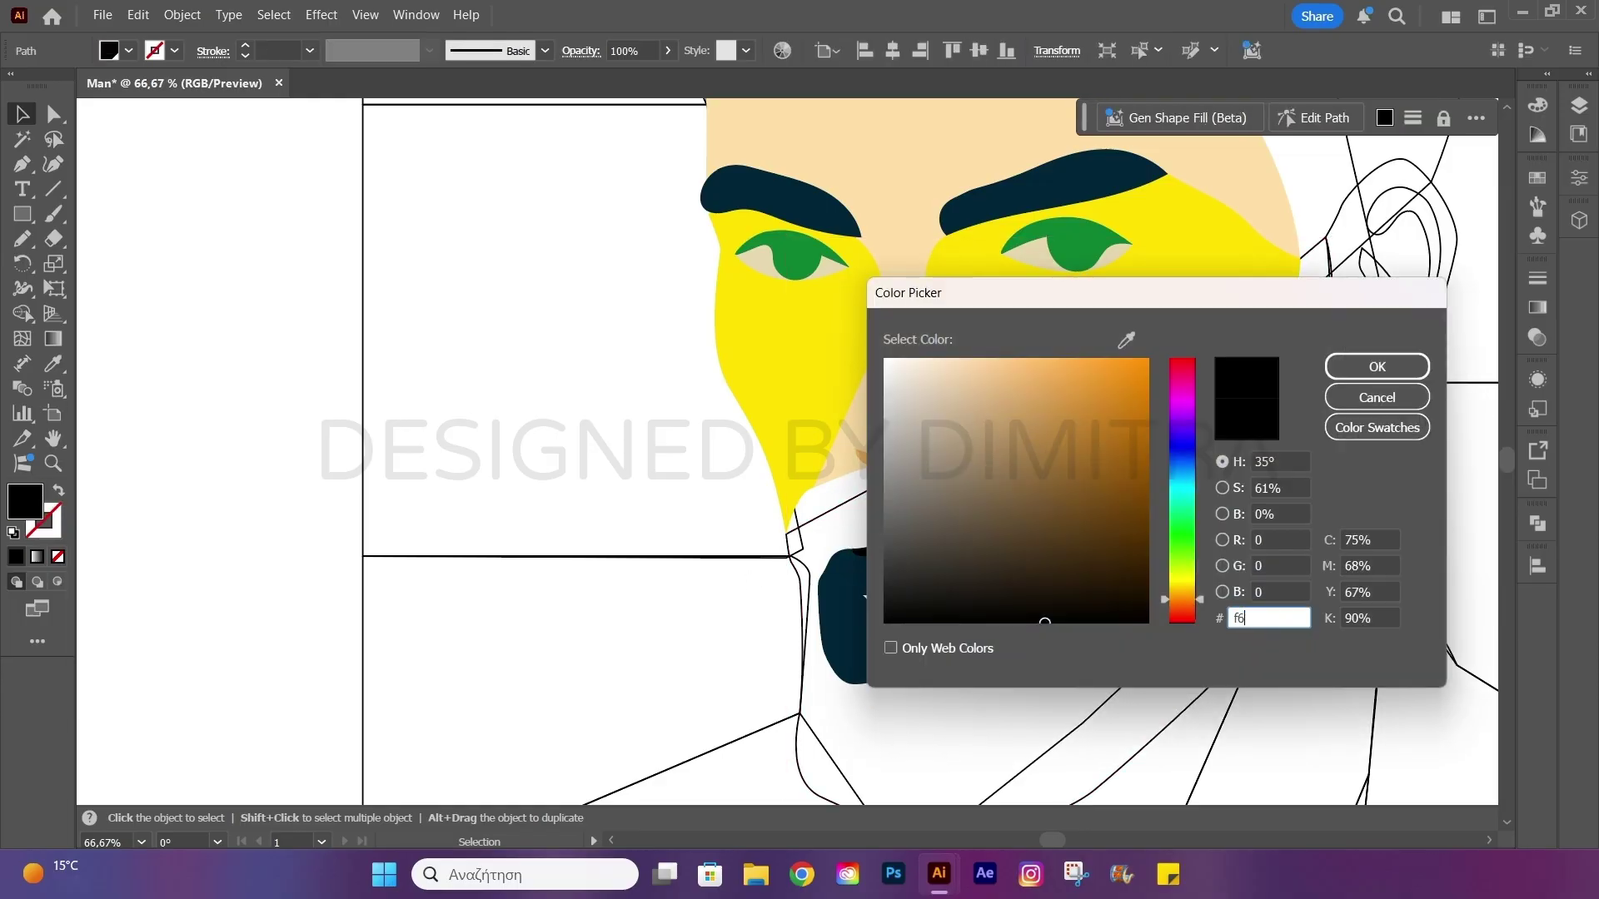
type("9d52")
key("Return")
Select the face outline path and undo an accidental fill/stroke swap.
left_click(791, 535)
left_click(796, 760)
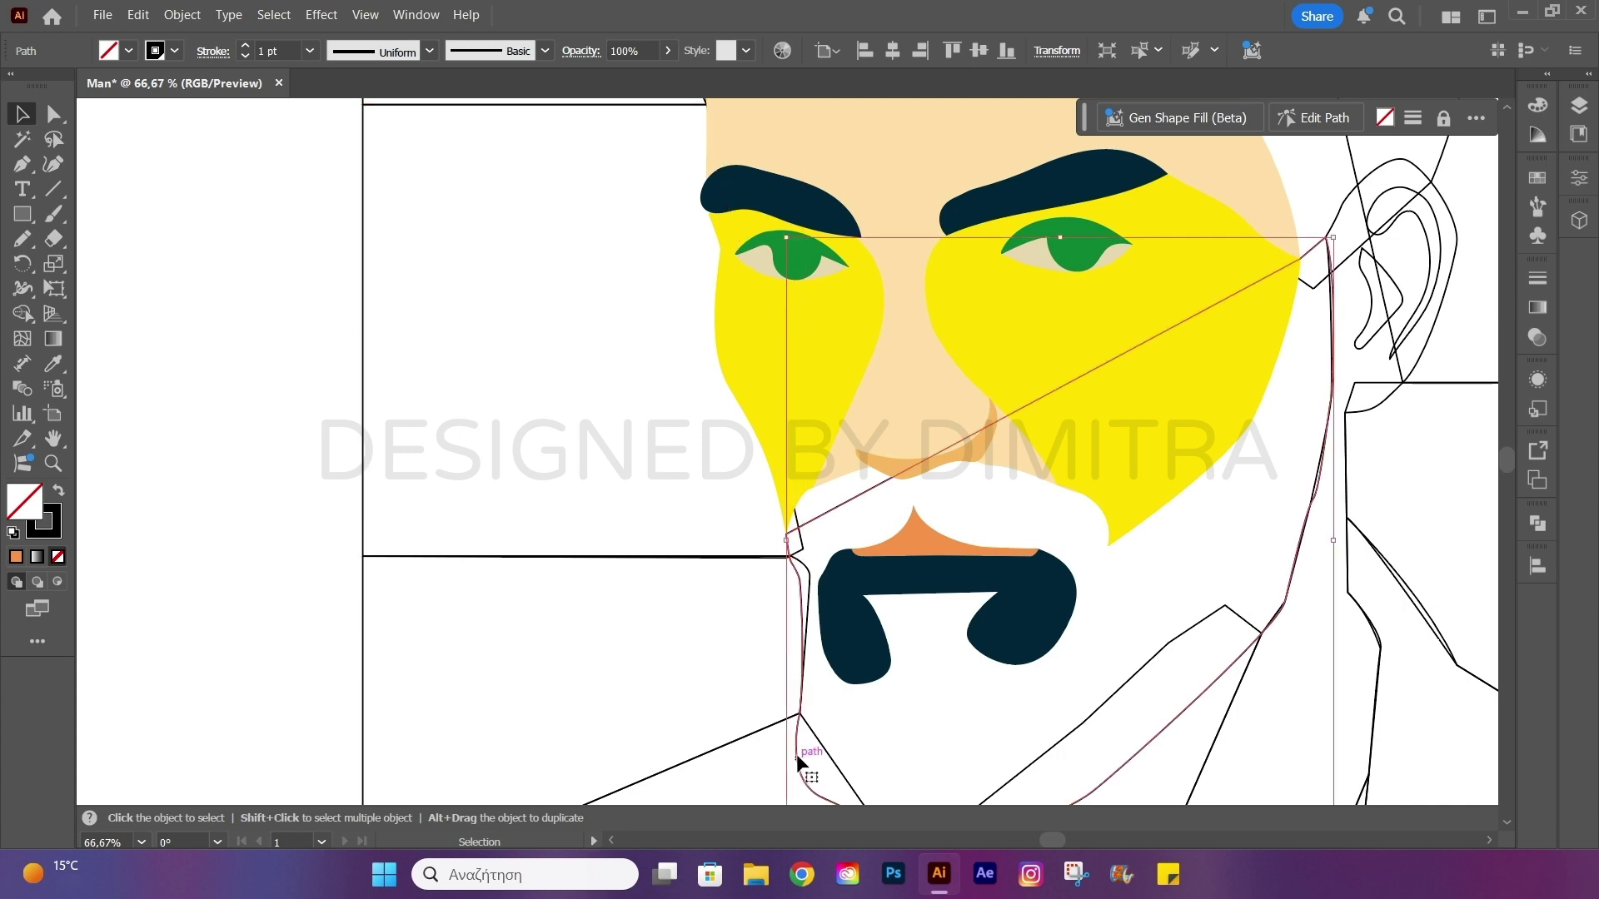
key("shift+x")
key("ctrl+z")
Eyedropper the cheek yellow onto the old moustache shape.
left_click(228, 347)
key("ctrl+0")
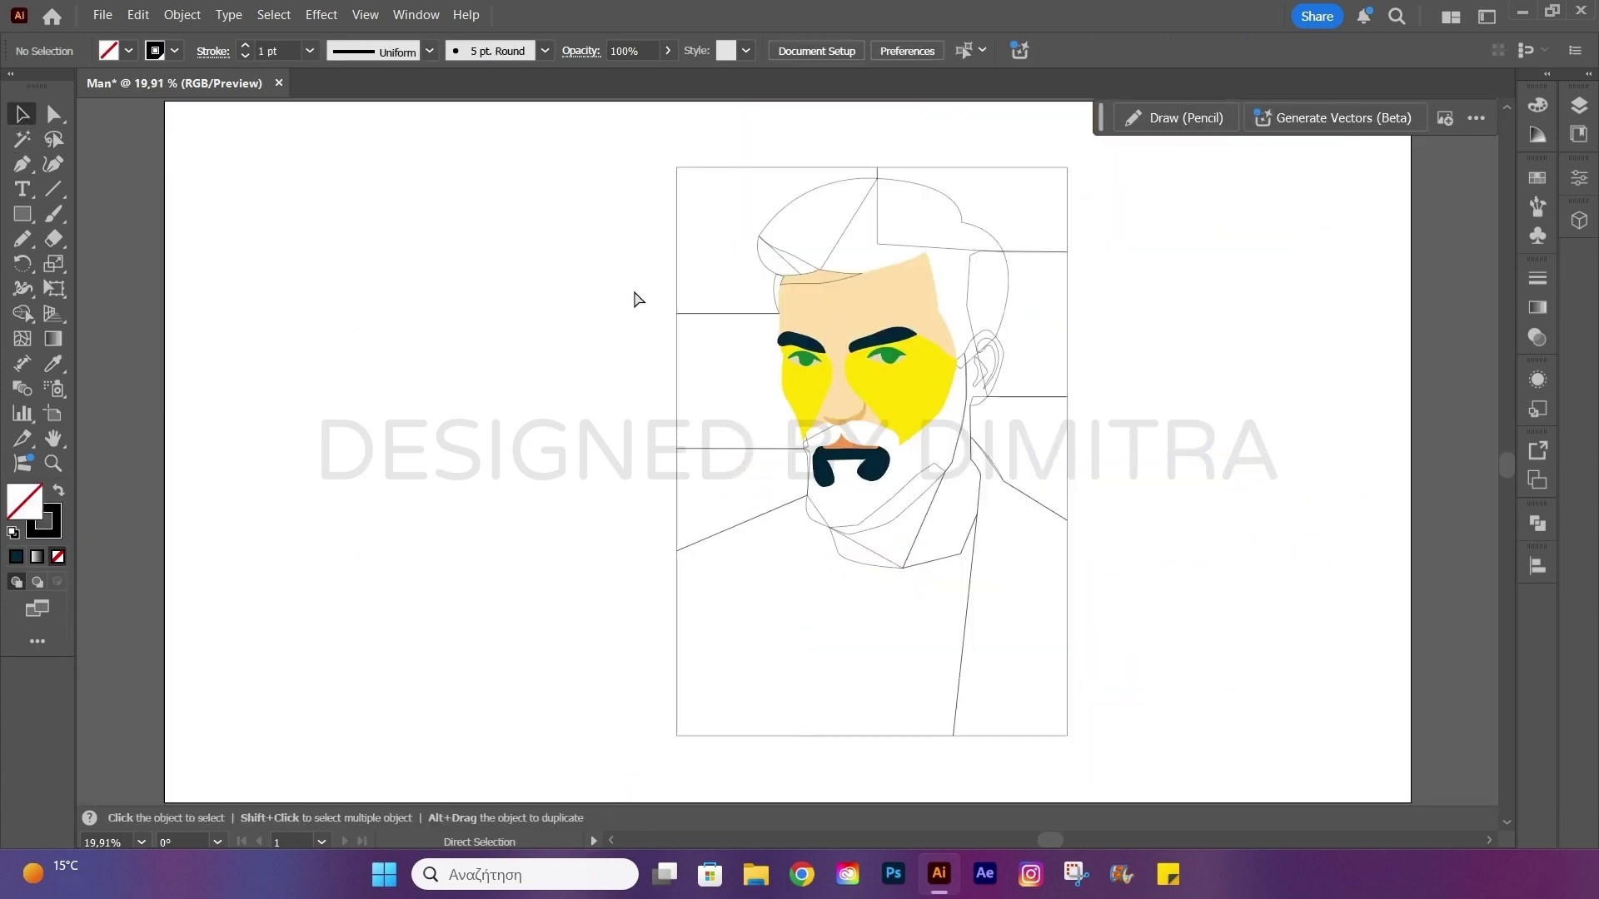
scroll(881, 471, "up", 2)
left_click(880, 471)
key("i")
left_click(963, 321)
Fill the beard outline dark navy.
key("v")
left_click(757, 396)
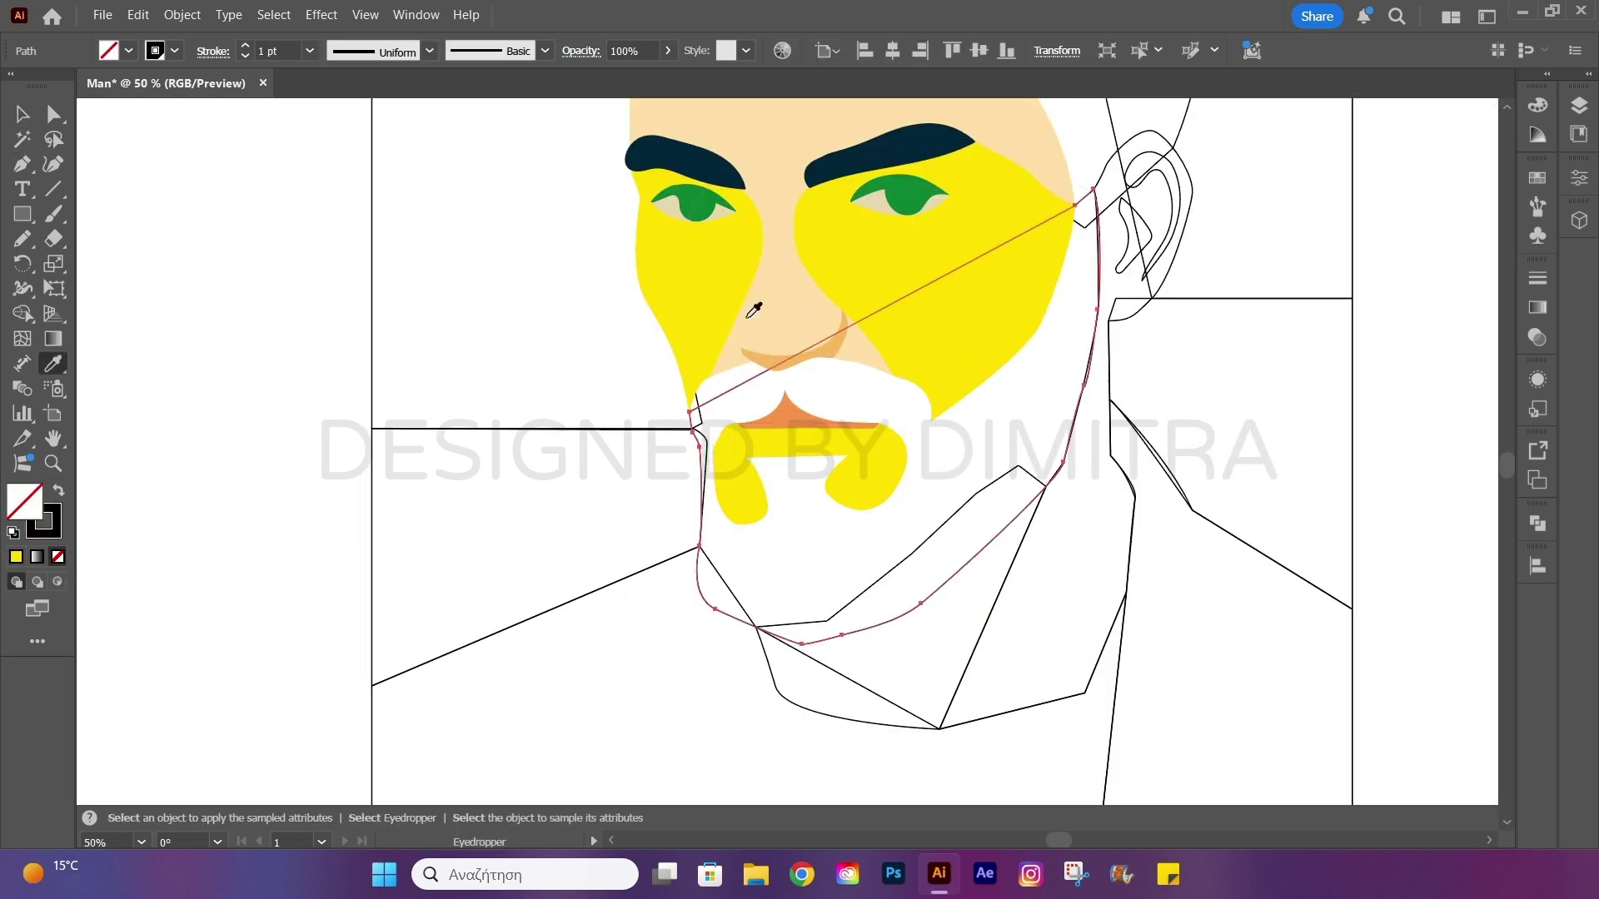
key("shift+x")
left_click(628, 400)
Pull a face skin anchor onto the moustache edge with Direct Selection.
scroll(698, 406, "up", 3)
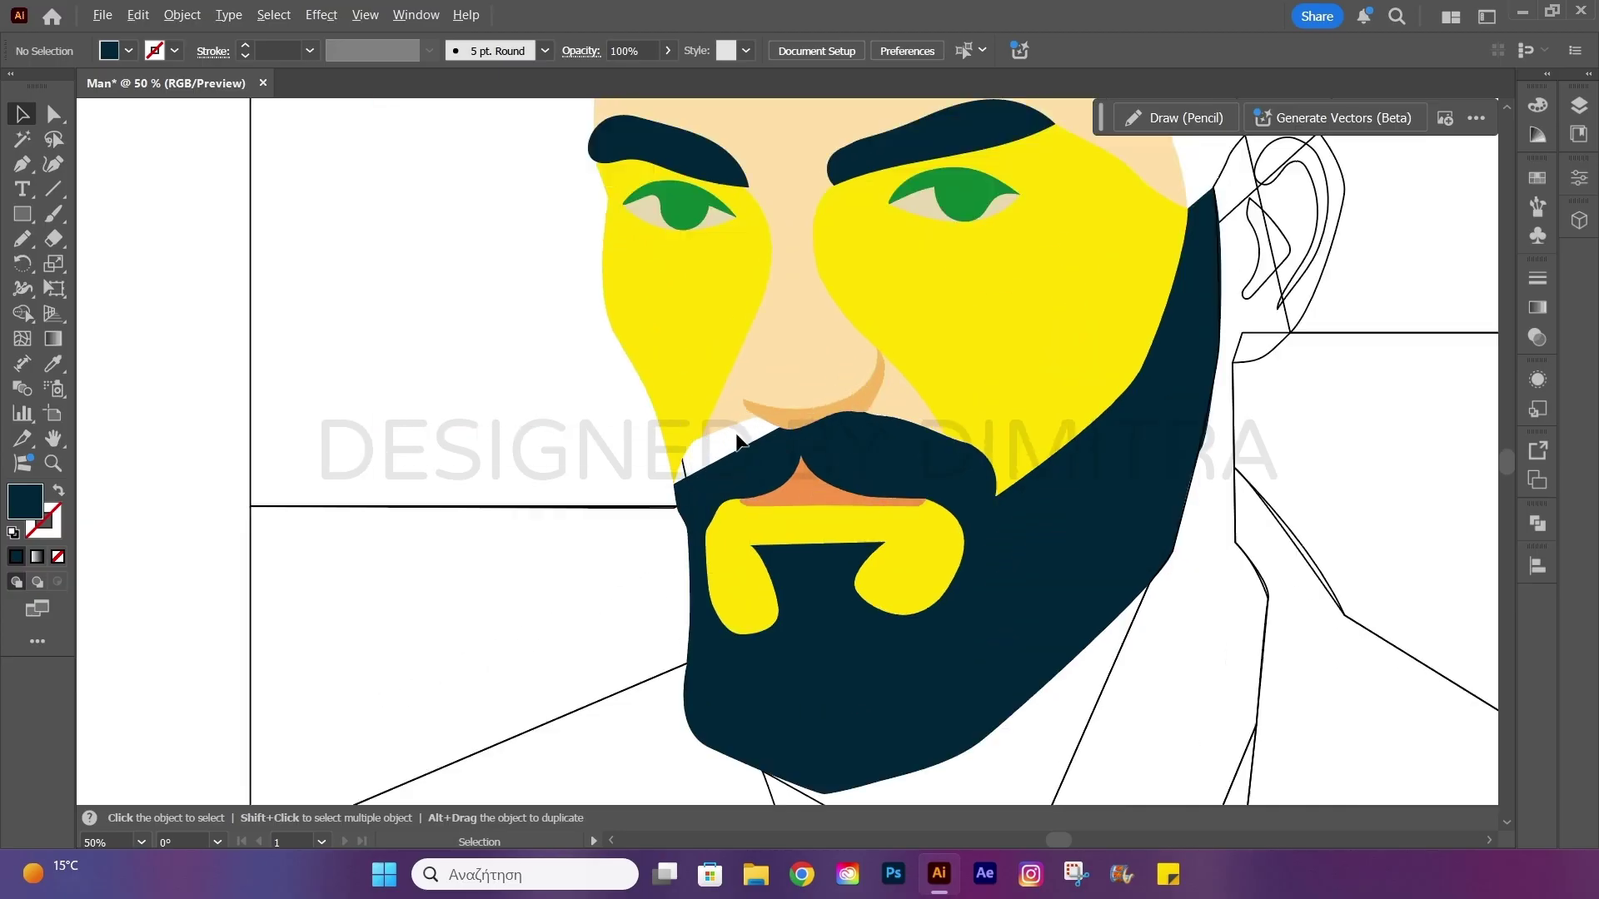
left_click(681, 446)
key("a")
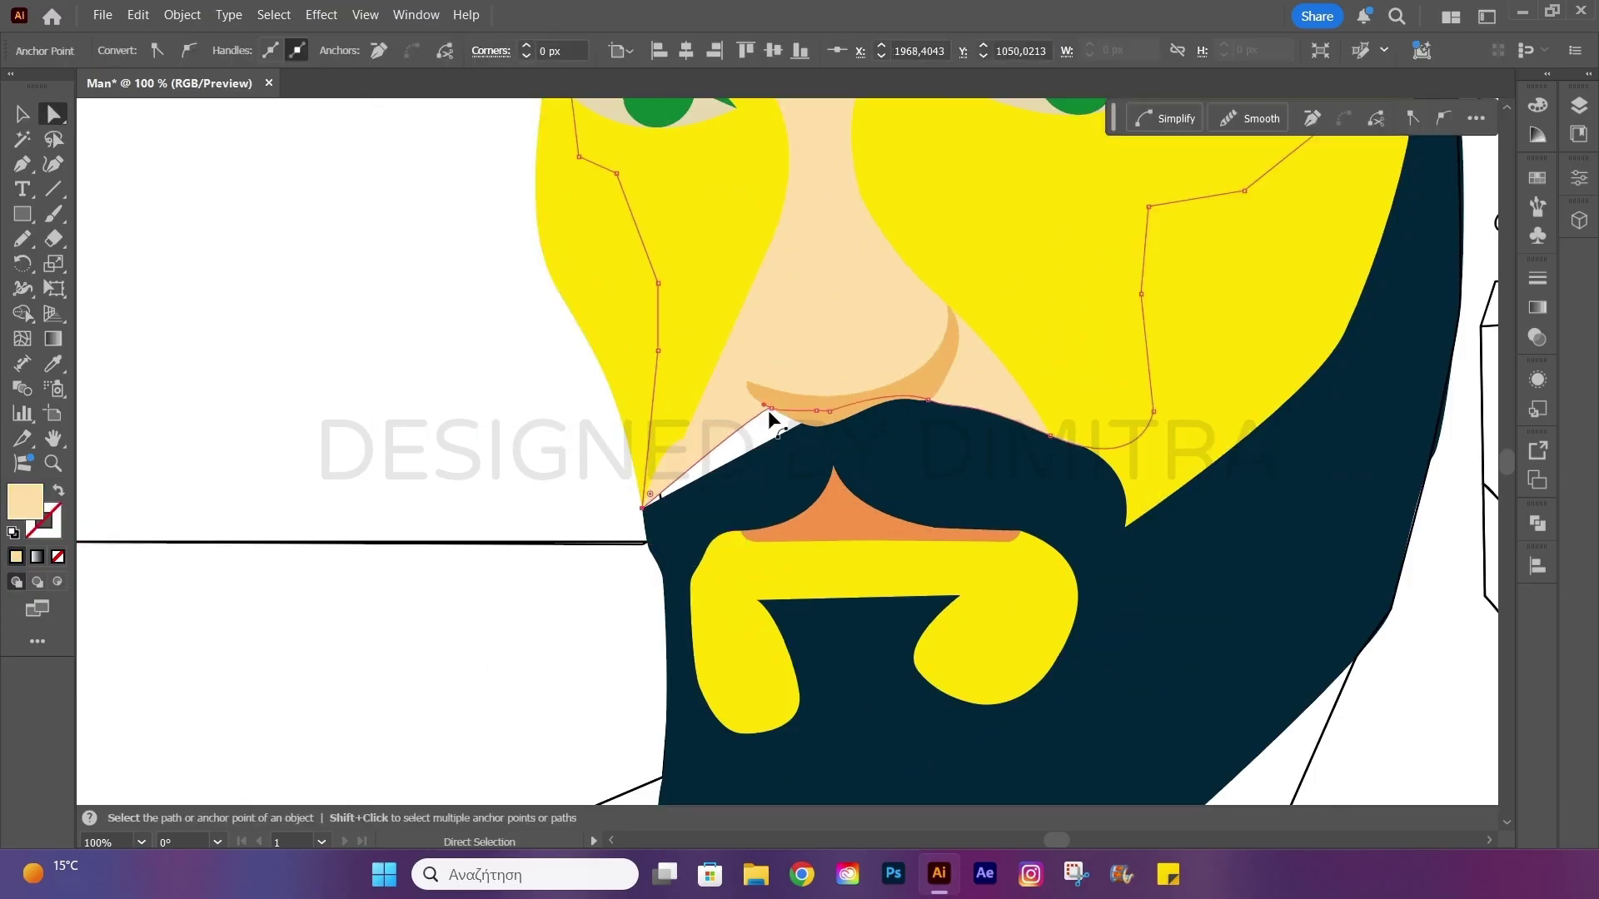
left_click_drag(795, 420, 827, 419)
scroll(827, 419, "down", 3)
scroll(798, 383, "up", 2)
left_click(1578, 104)
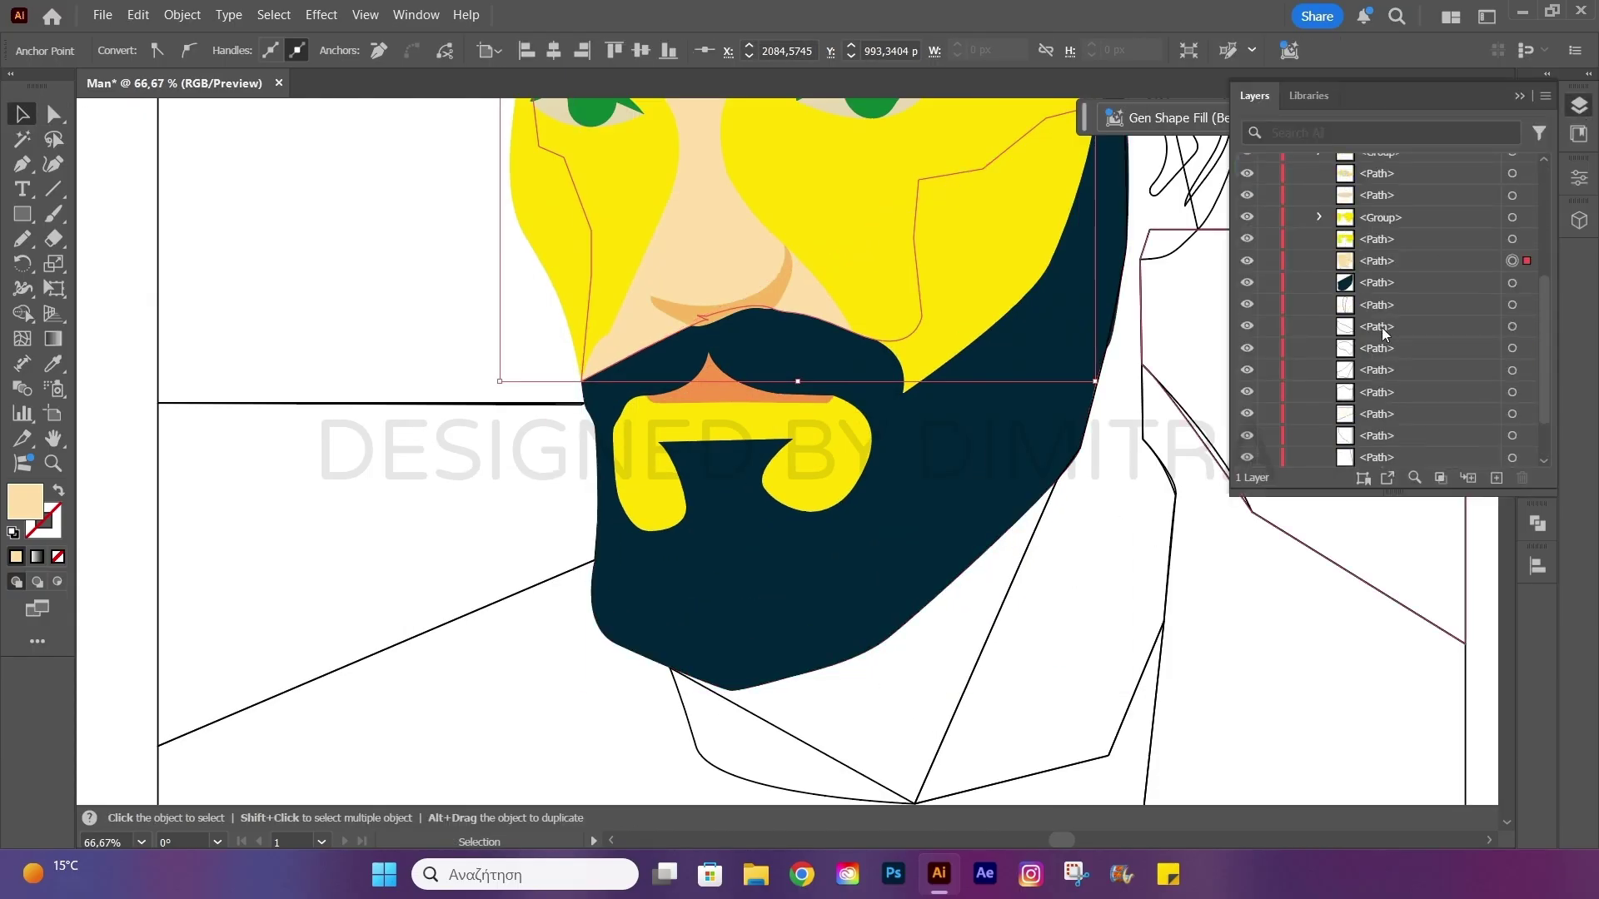
left_click(417, 488)
scroll(500, 466, "down", 2)
scroll(637, 439, "up", 2)
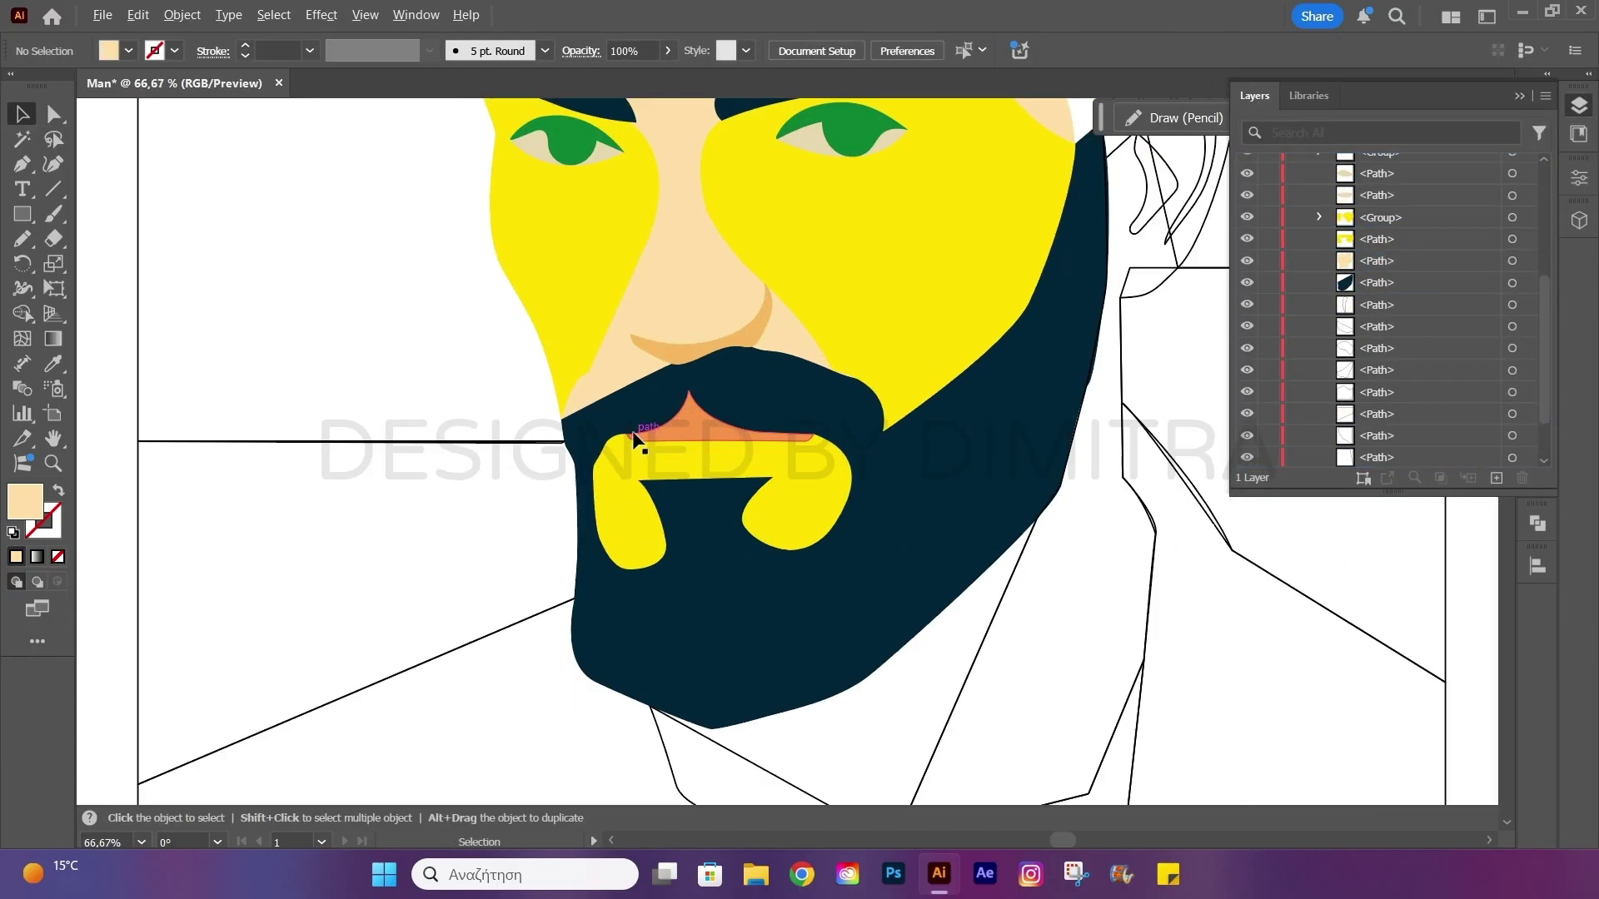
scroll(637, 439, "up", 3)
Draw a new closed moustache shape over the upper lip with the Pen tool.
key("p")
left_click(471, 405)
left_click_drag(718, 278, 810, 296)
left_click(719, 310)
left_click(543, 443)
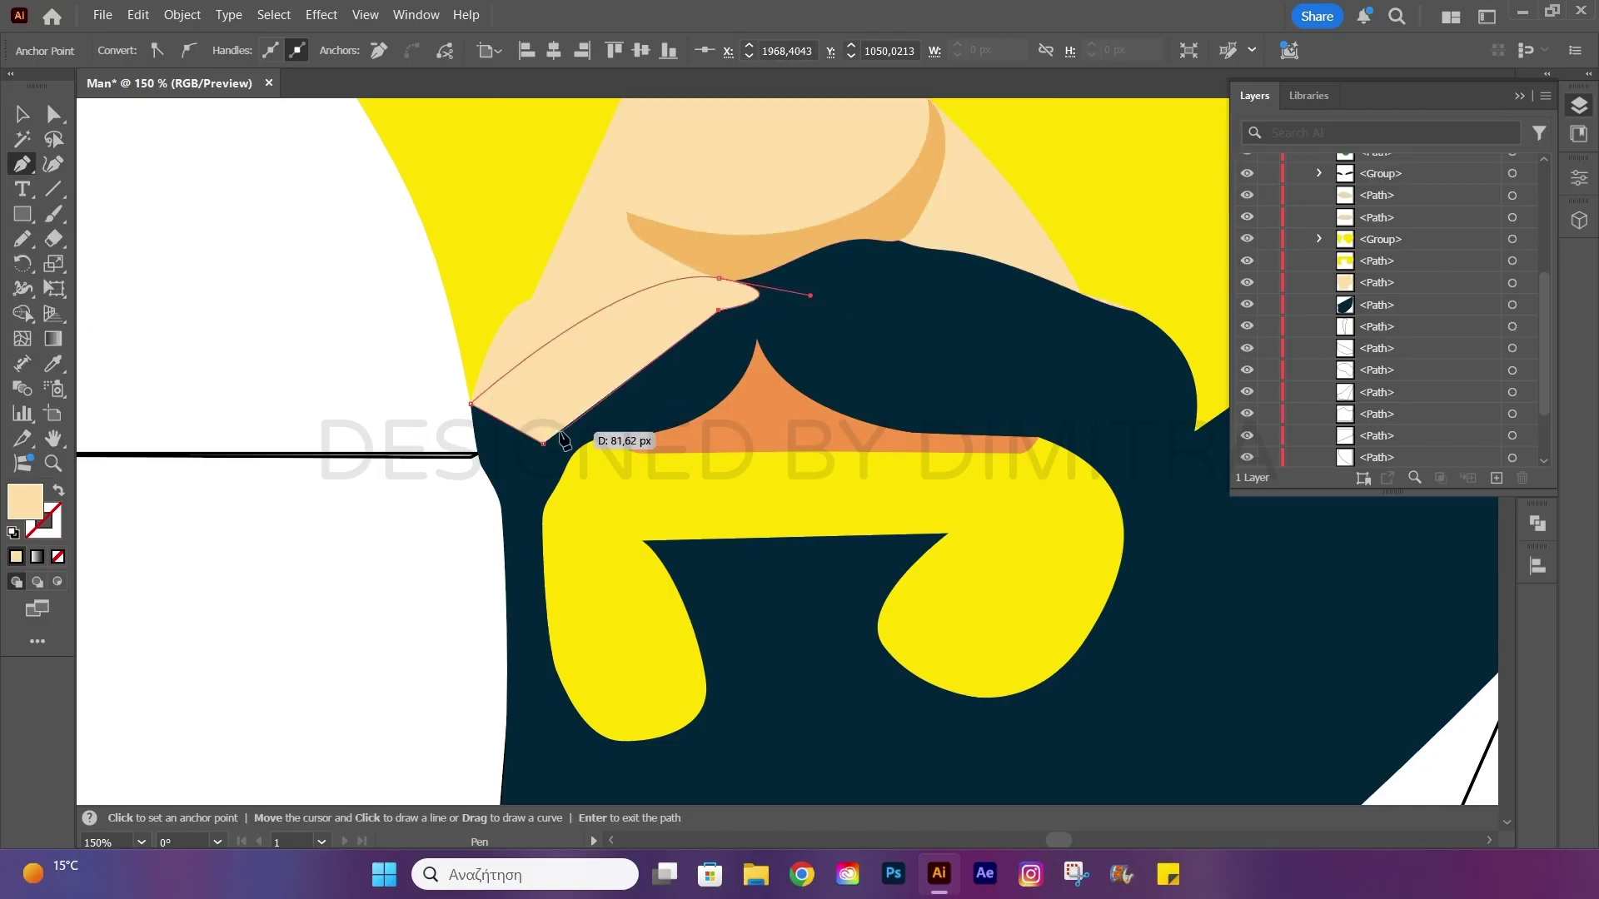
left_click(471, 404)
key("a")
scroll(910, 400, "down", 4)
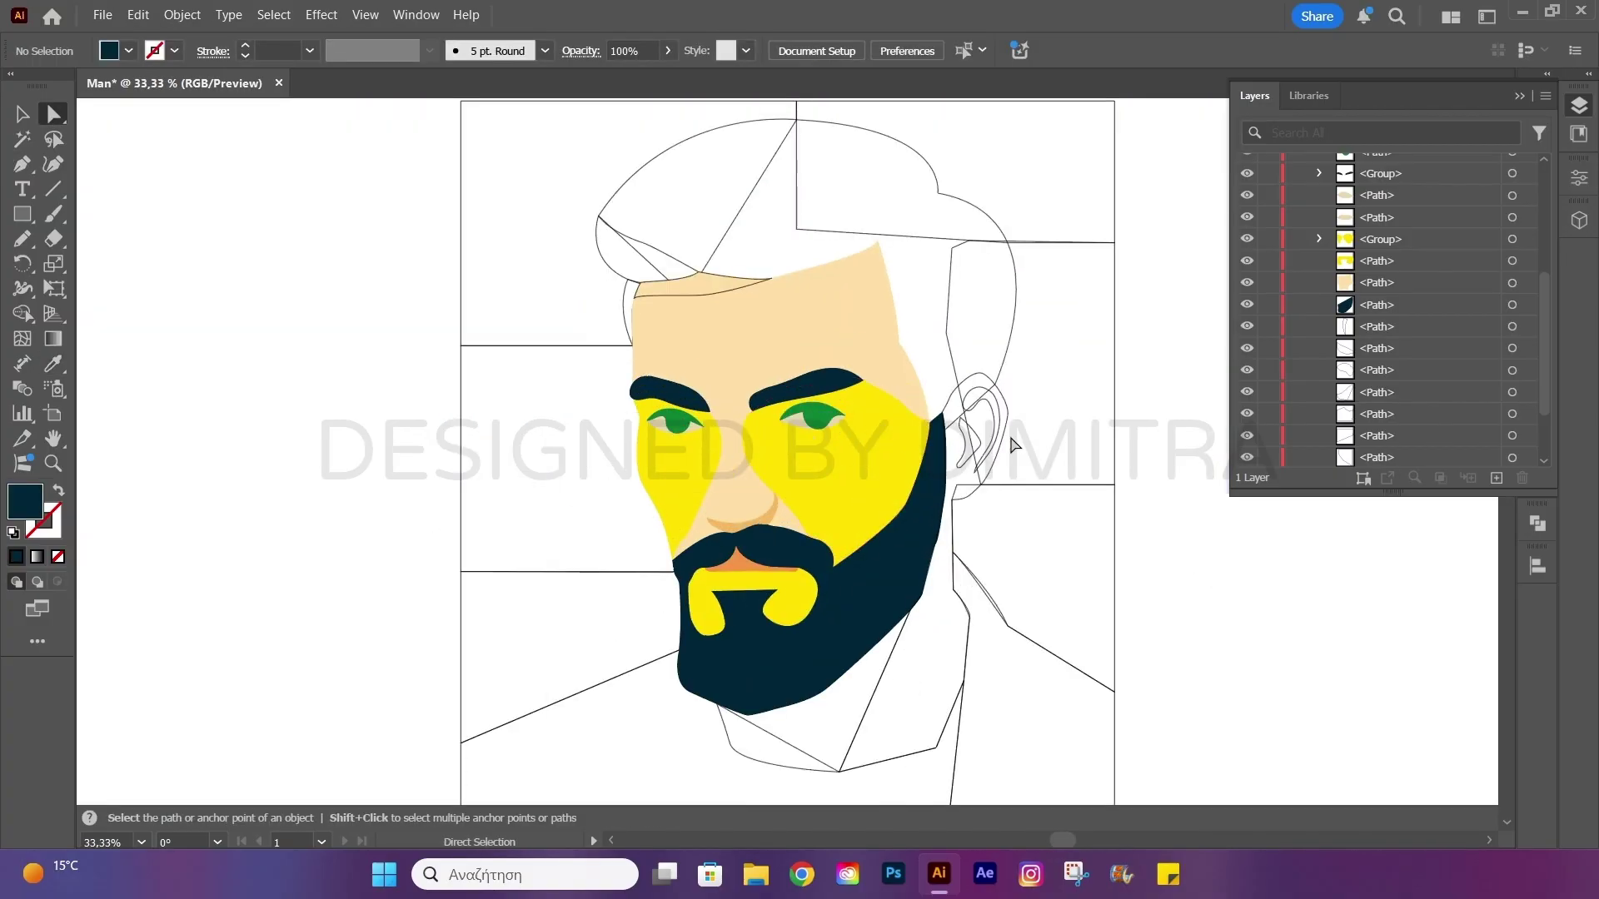
Fill the neck shape tan.
key("v")
key("shift+x")
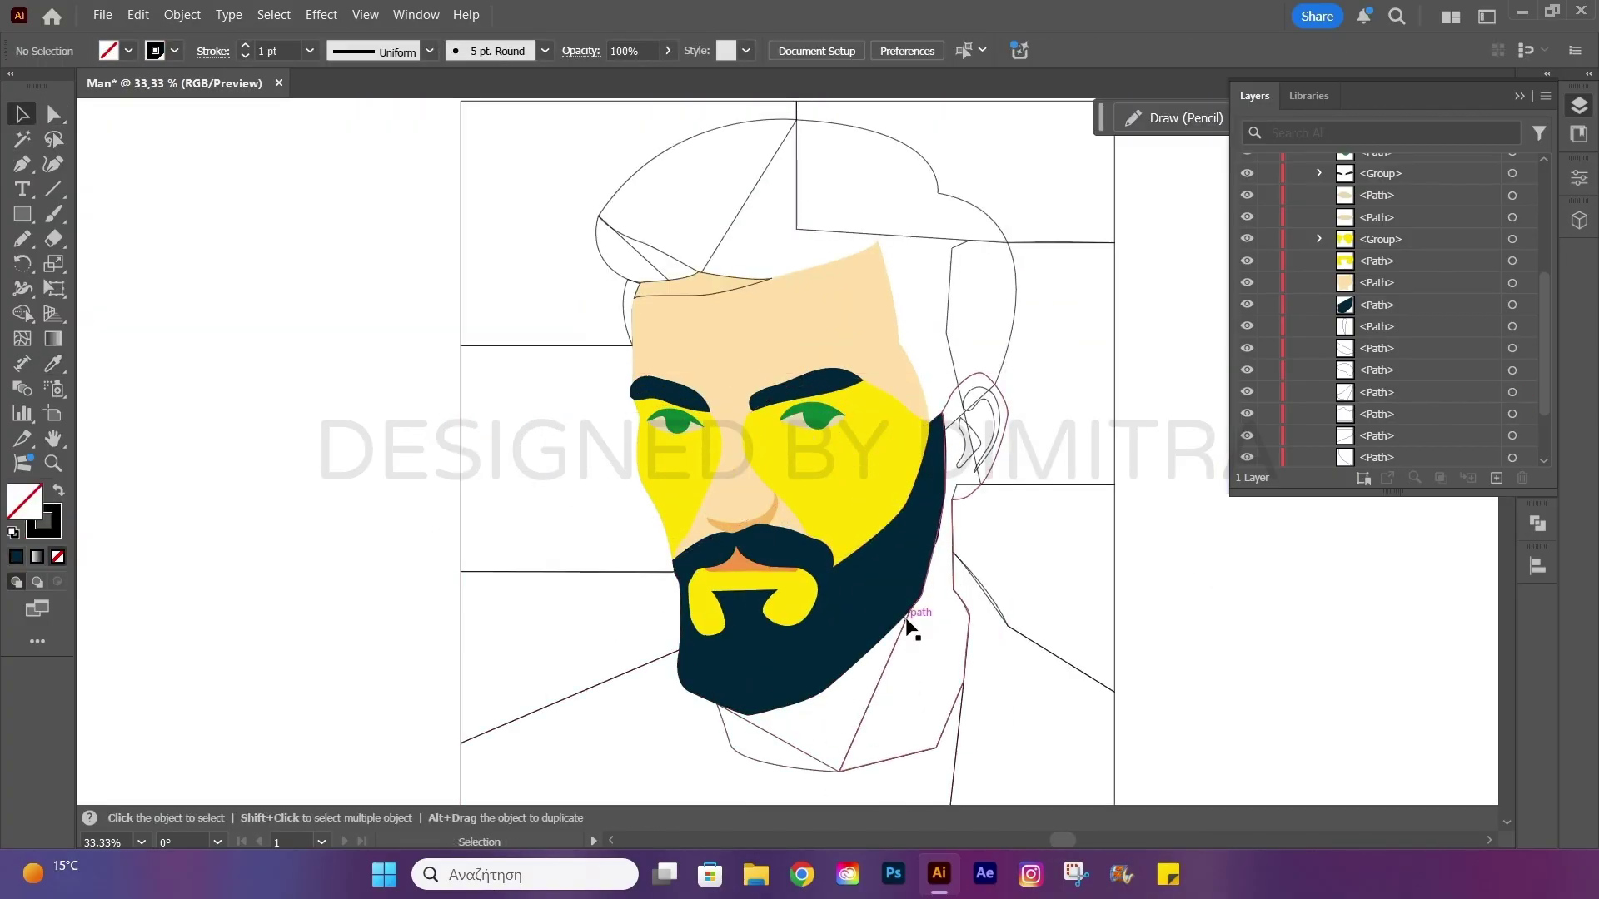
scroll(839, 701, "down", 2)
left_click(779, 693)
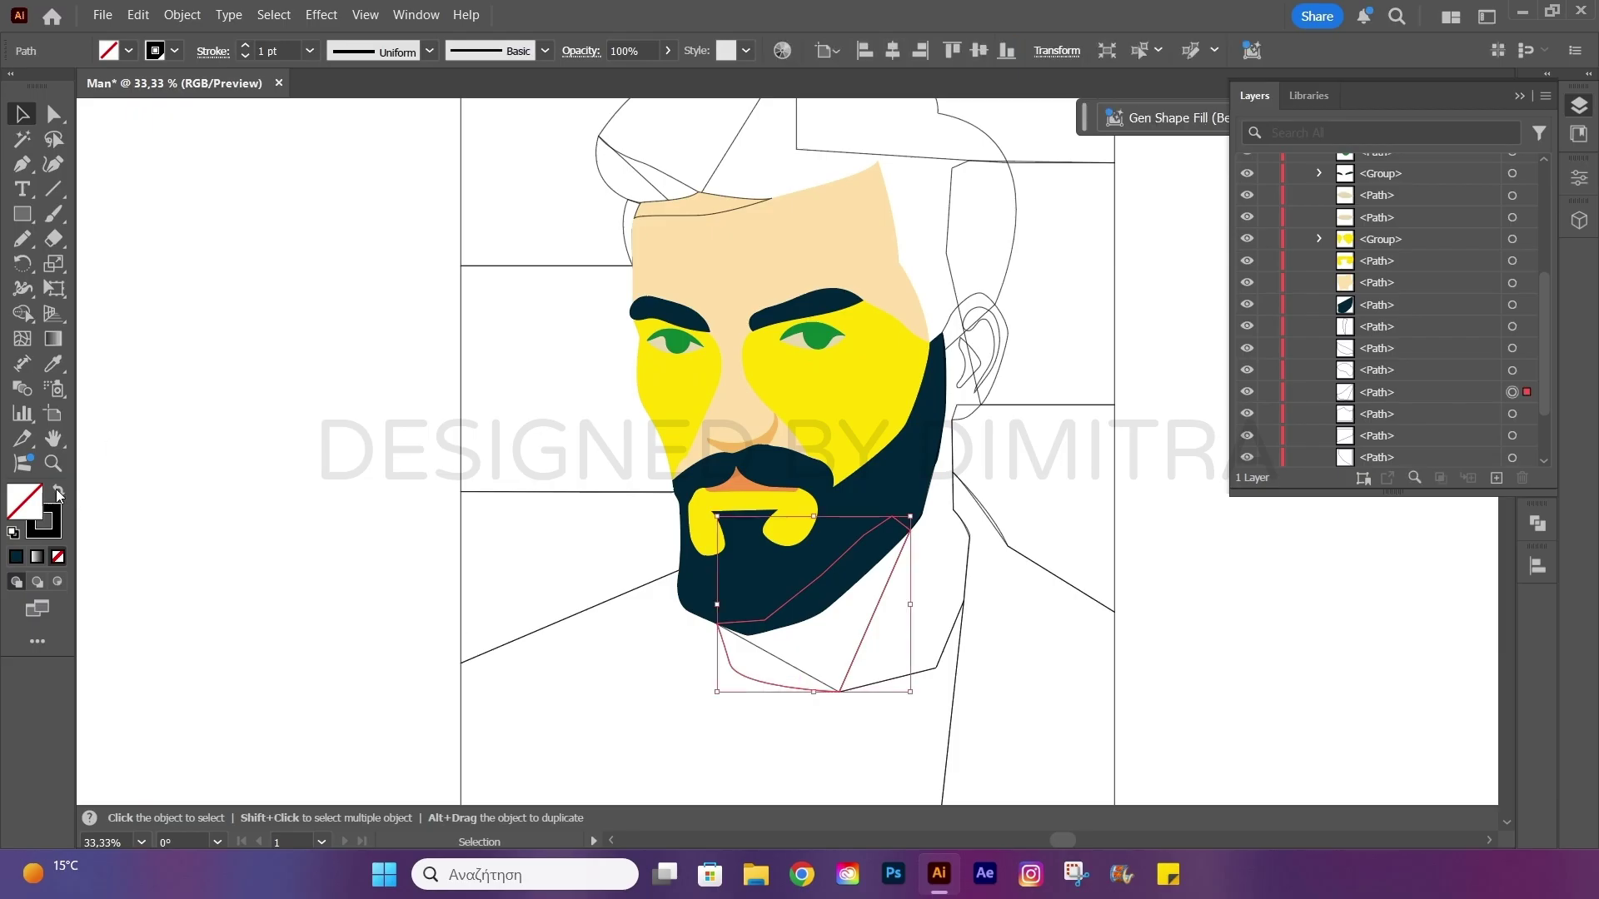
key("shift+x")
double_click(33, 499)
type("6e")
key("Return")
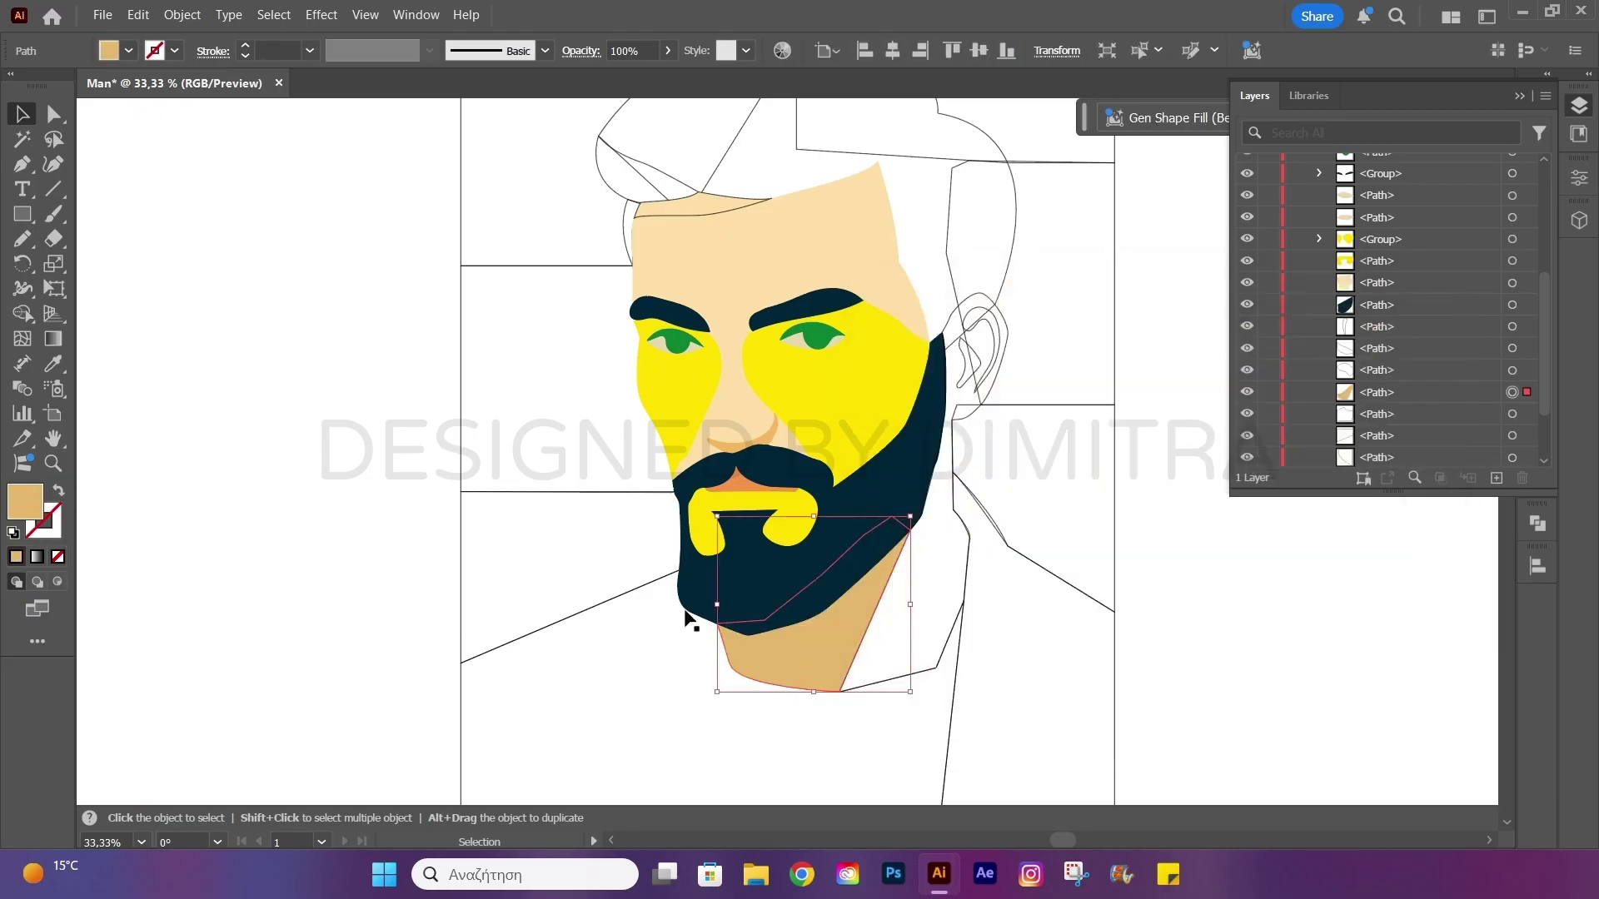
Fill another neck piece pale yellow fff3b4, then select the inner ear shape.
double_click(25, 500)
type("fff3b4")
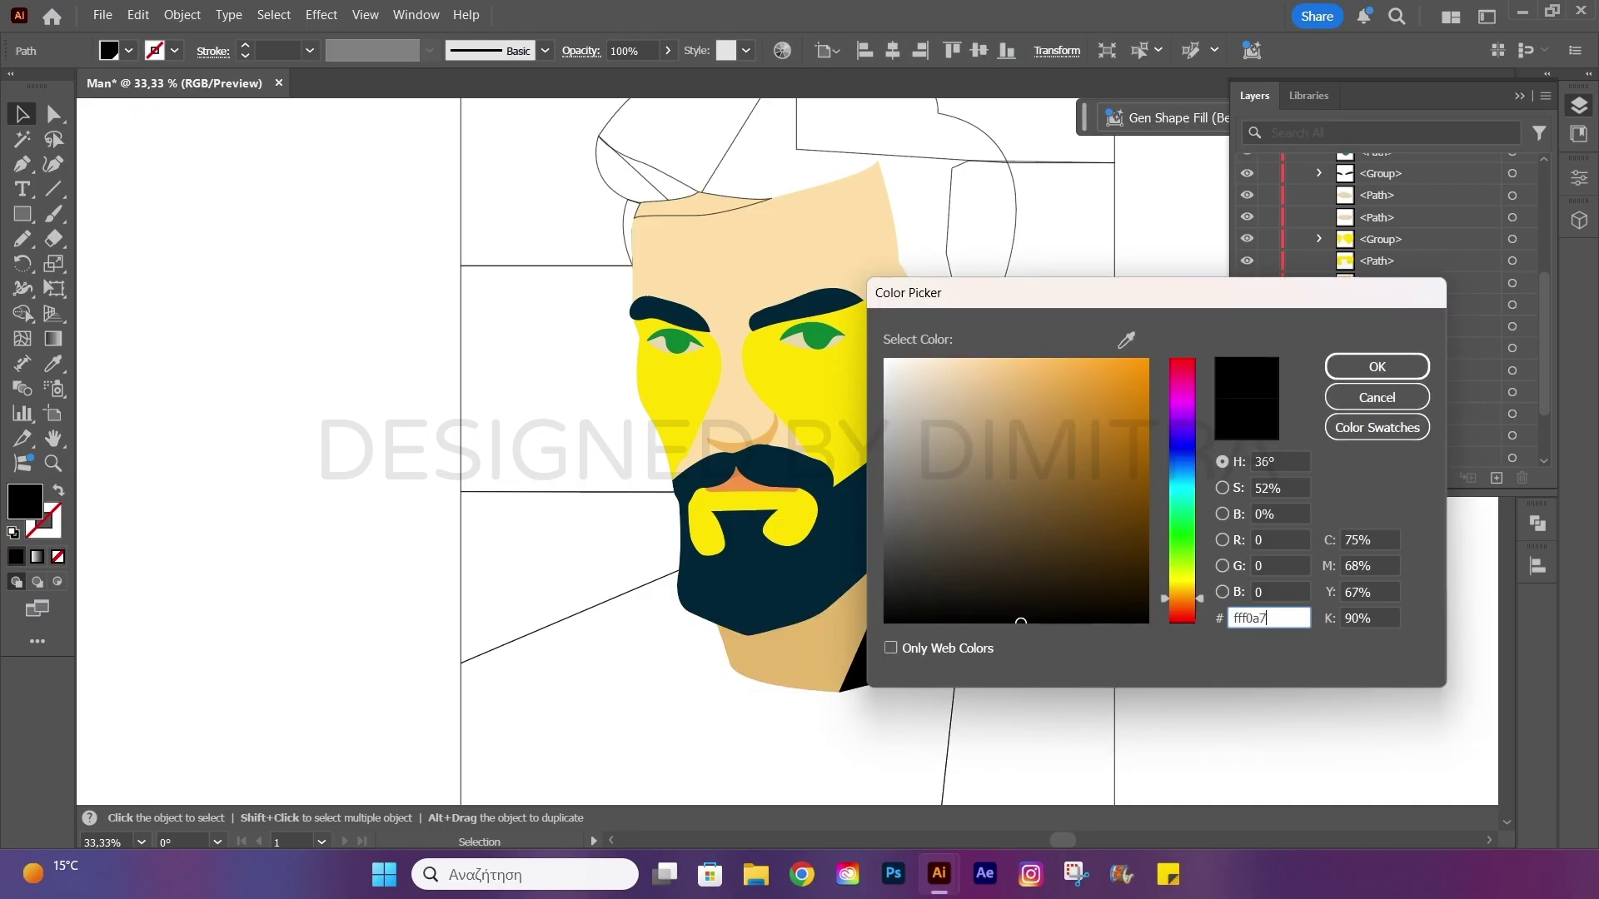
key("Return")
scroll(979, 356, "up", 1)
key("a")
left_click(966, 349)
Fill the inner ear tan.
key("shift+x")
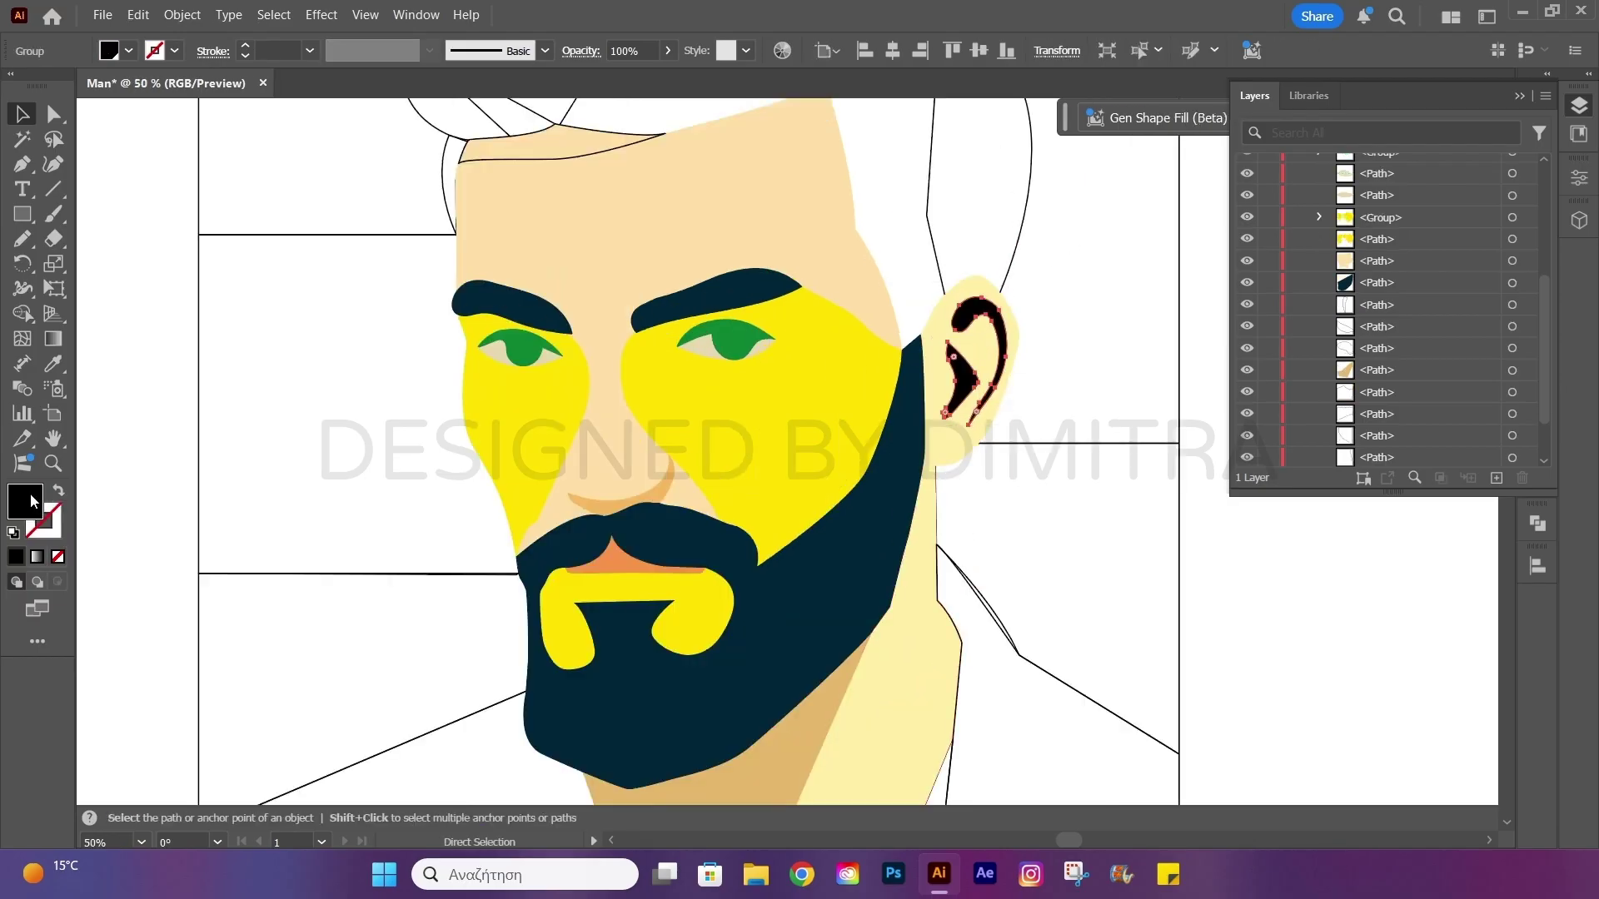
double_click(25, 500)
type("e")
type("80")
key("Return")
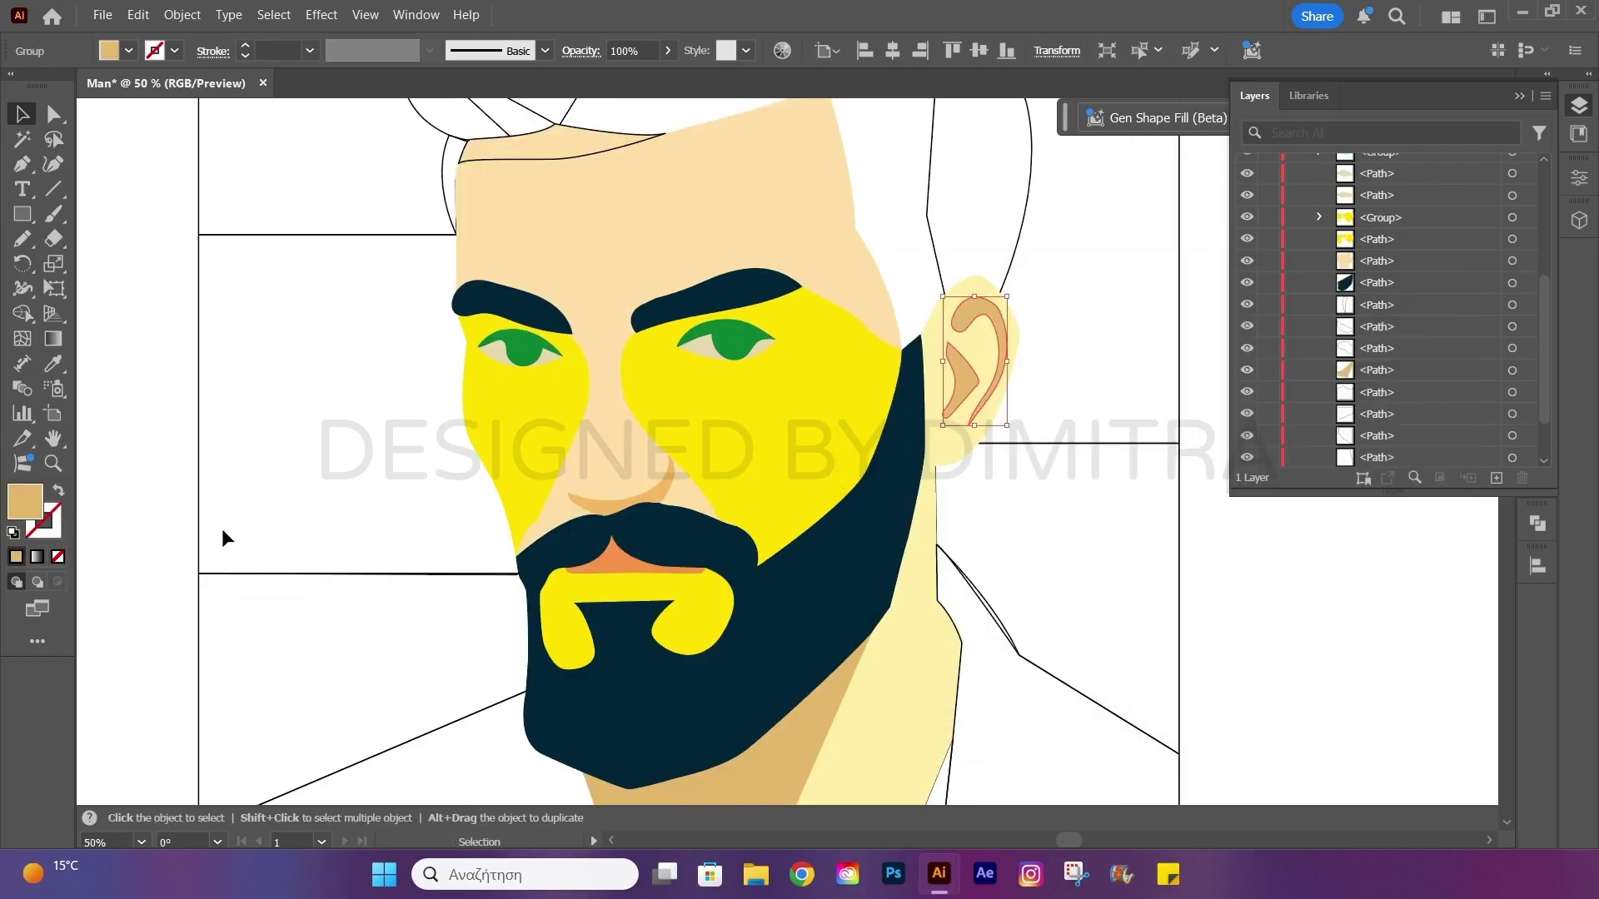
Eyedropper the ear's tan onto the hairline strip above the forehead.
scroll(225, 536, "up", 3)
left_click(583, 337)
key("i")
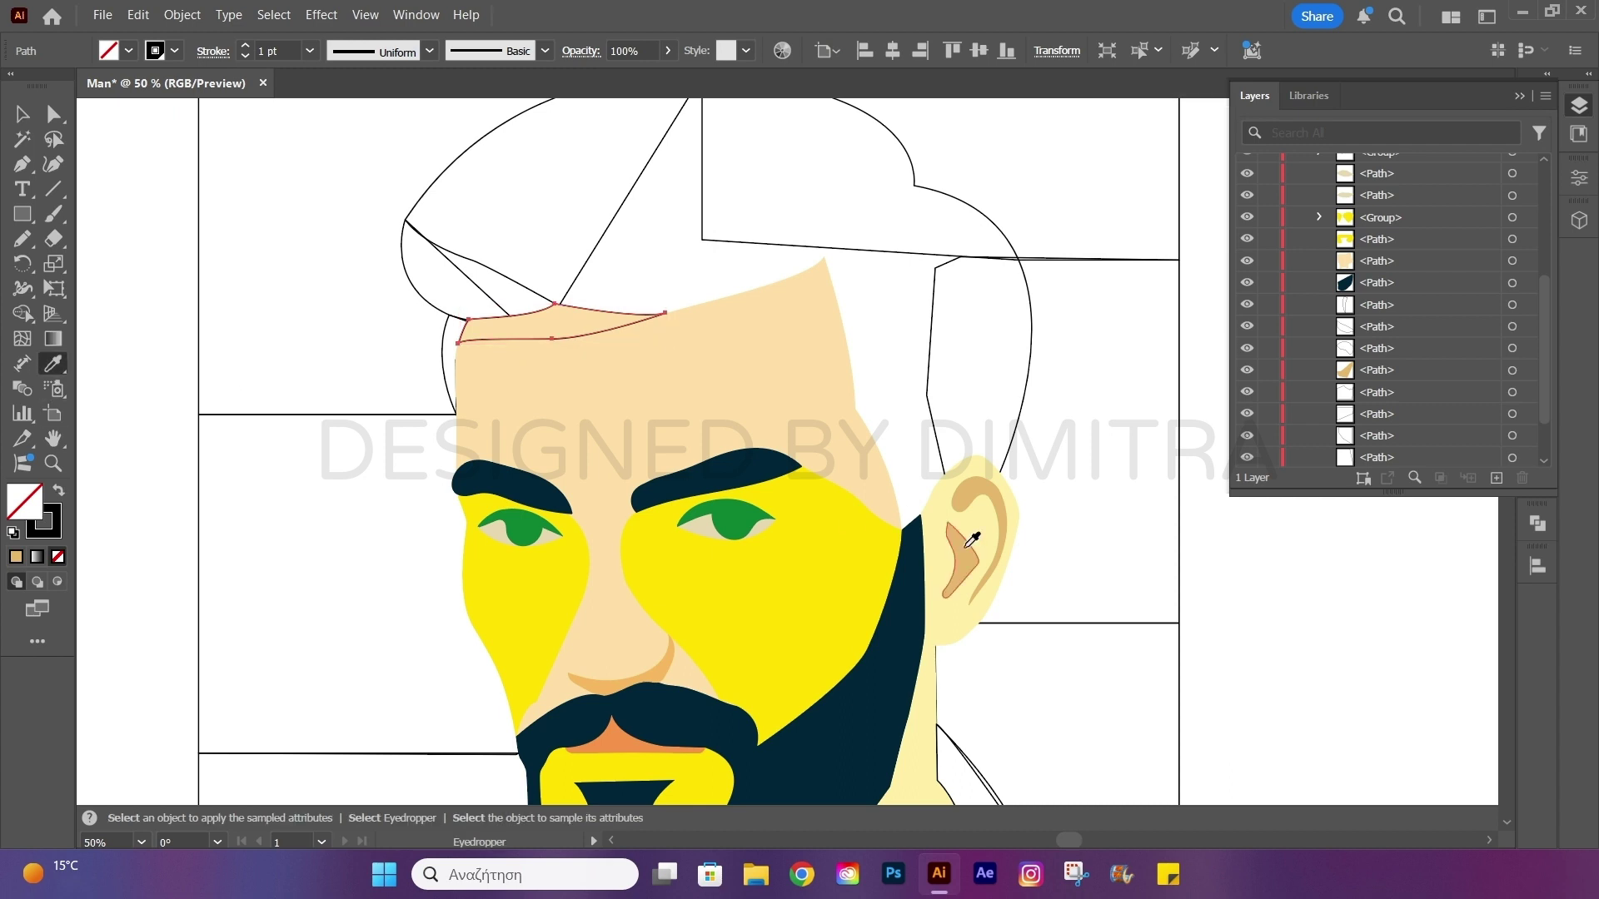
left_click(968, 537)
key("v")
left_click(457, 379)
Fill the main hair shape dark red with hex 61201d.
scroll(244, 388, "up", 1)
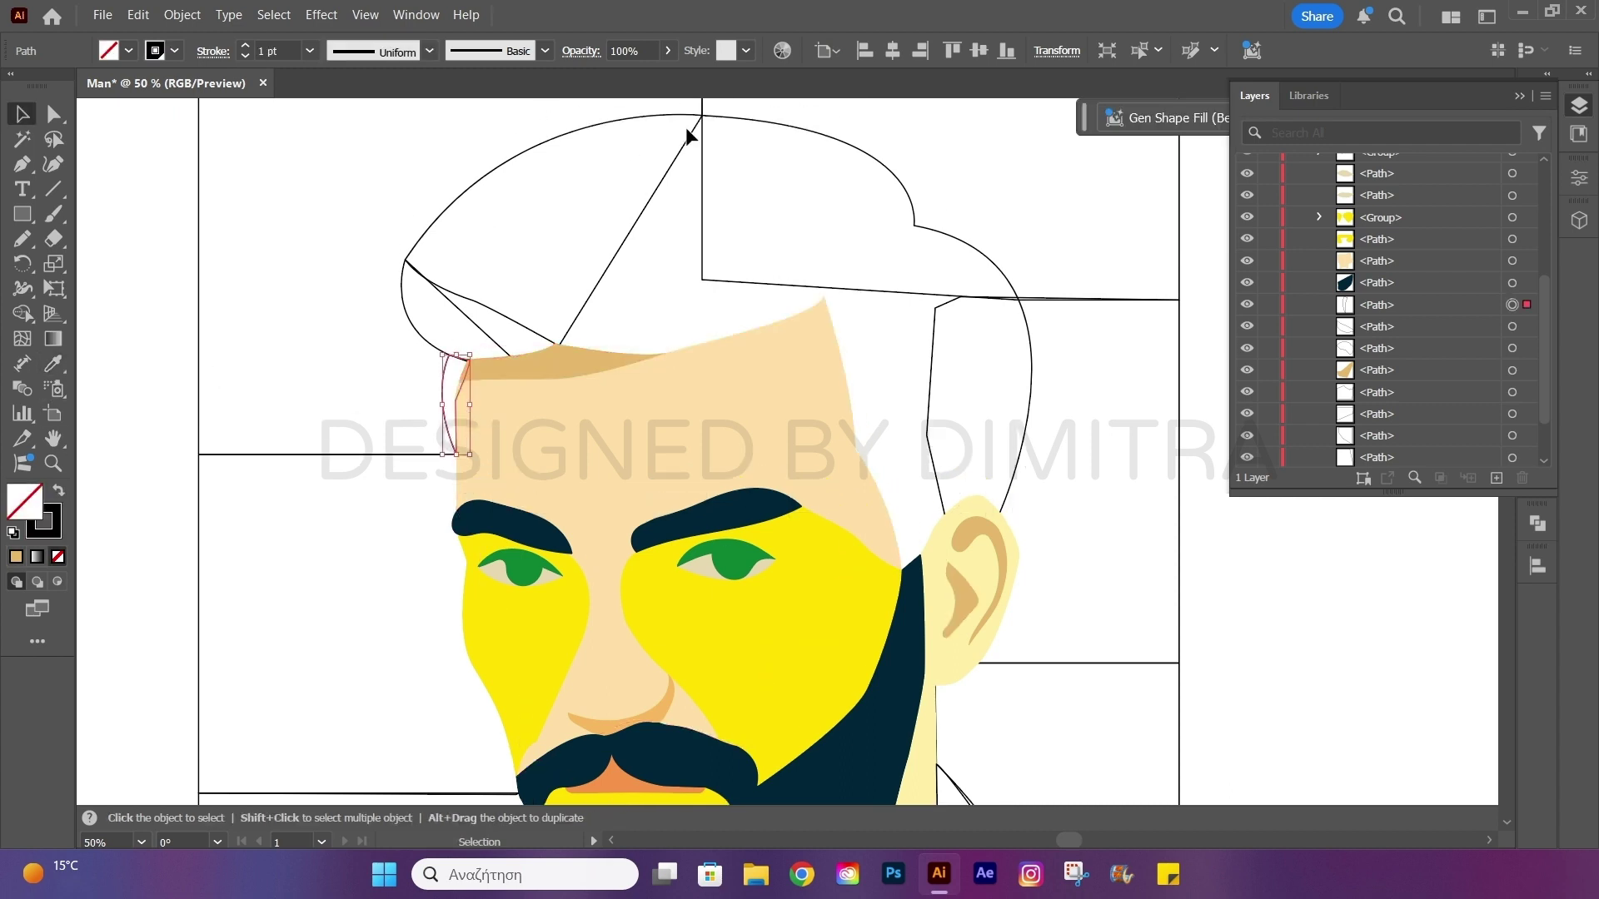
left_click(691, 137)
key("shift+x")
double_click(25, 499)
type("61201d")
key("Return")
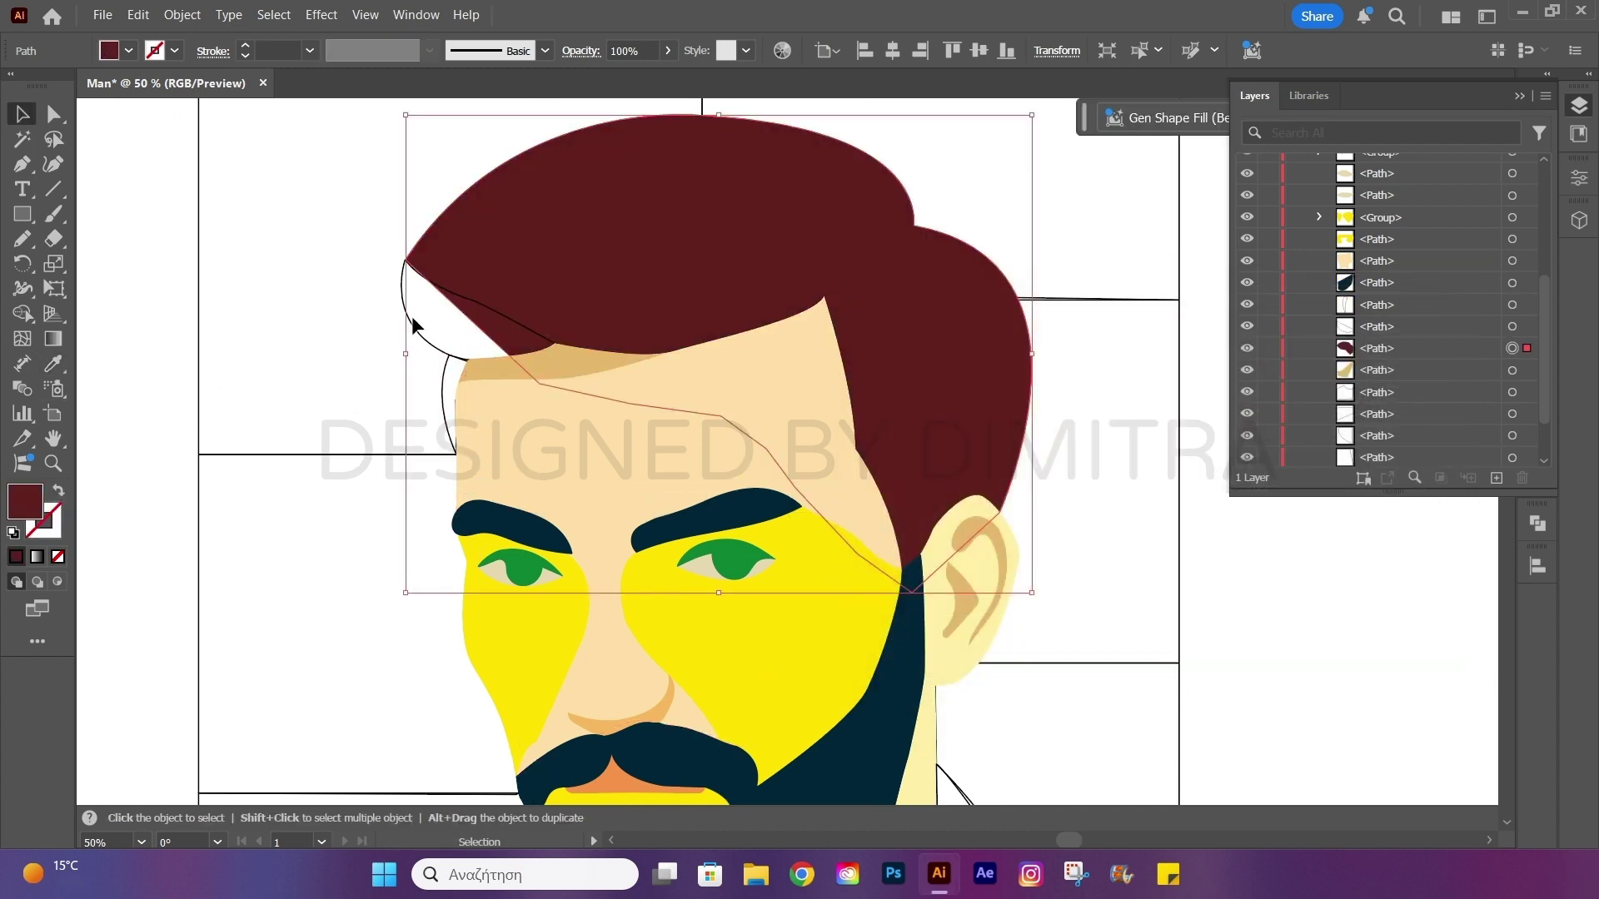
Fill the left hair piece the same dark red and view the whole portrait.
left_click(417, 325)
double_click(34, 504)
type("01d")
key("Return")
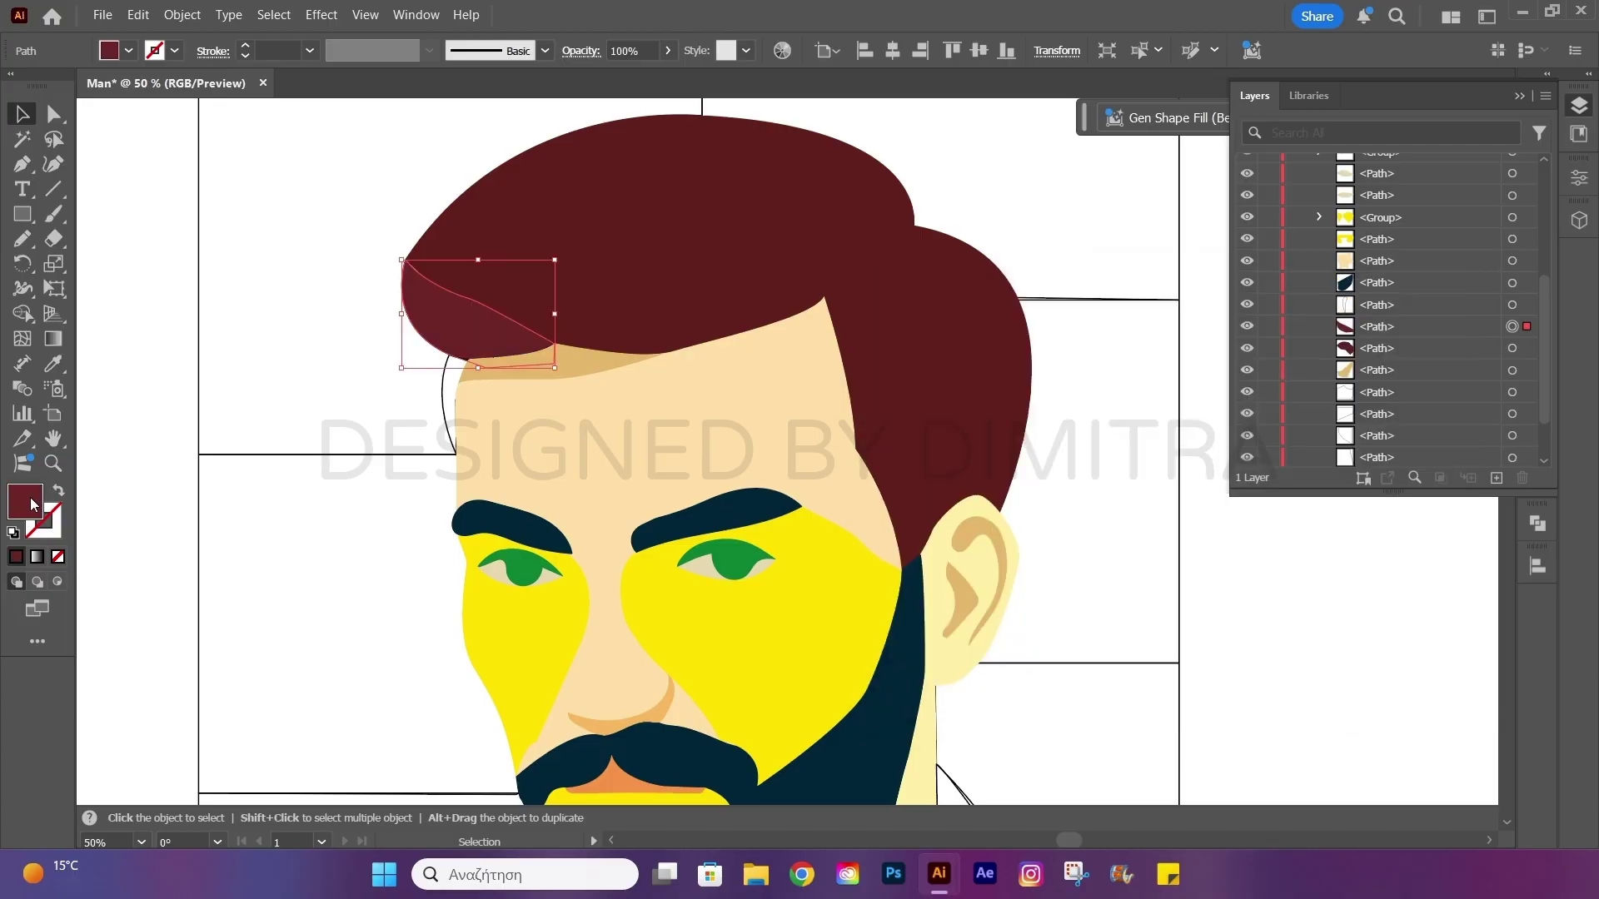
key("ctrl+shift+a")
key("ctrl+minus")
key("ctrl+minus")
key("ctrl+minus")
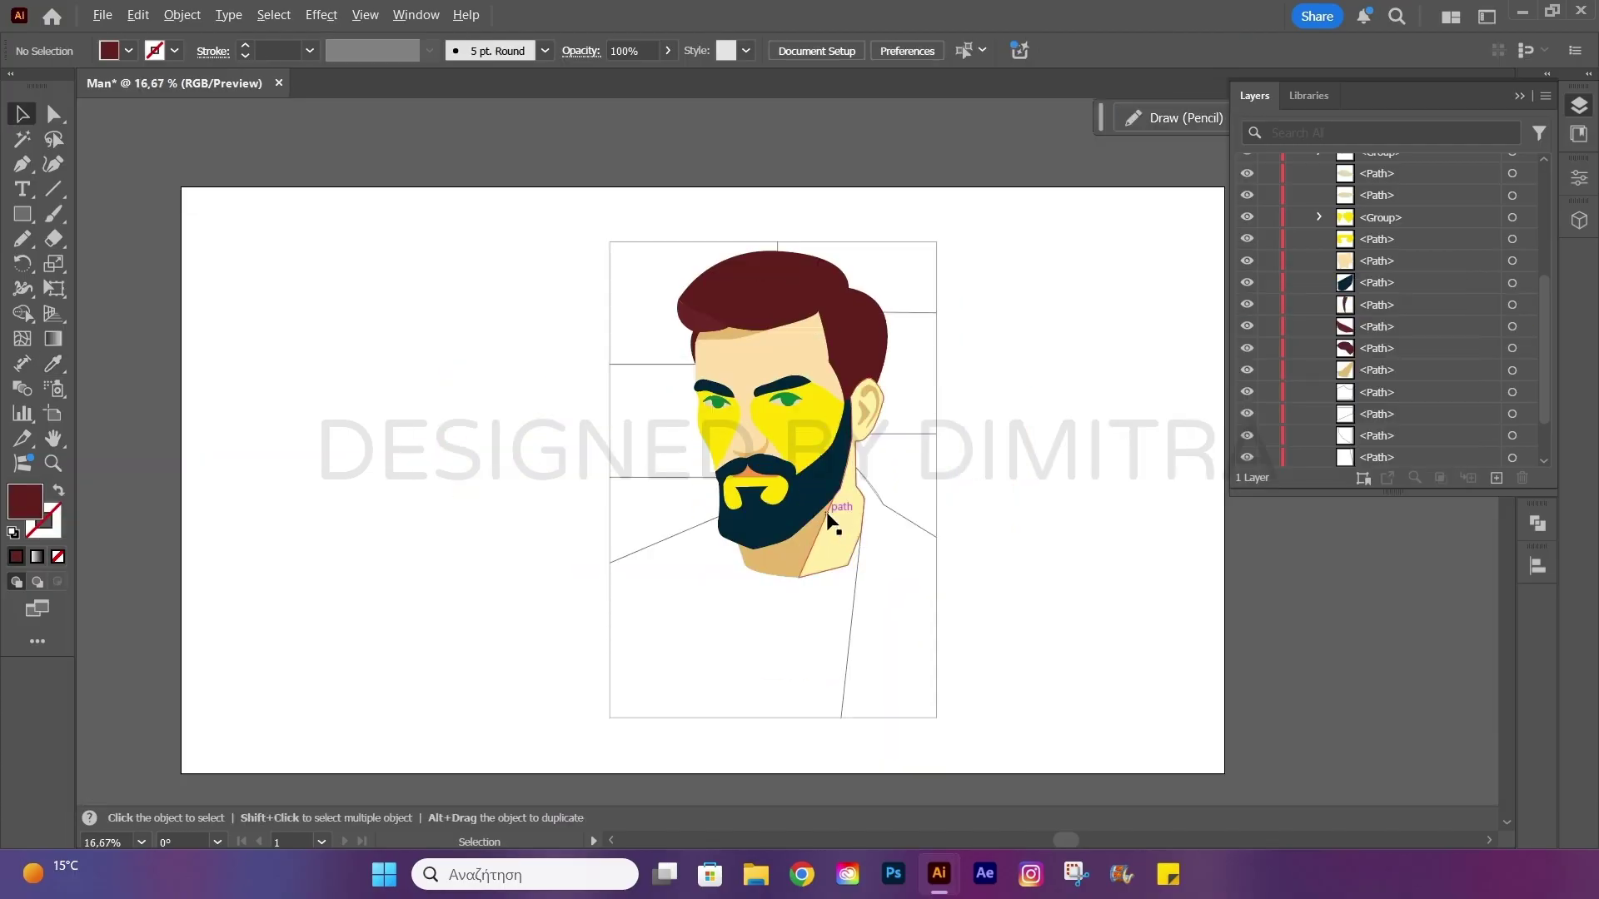
key("ctrl+plus")
Fill the shirt shape with yellow.
left_click(535, 546)
double_click(33, 502)
type("fffe")
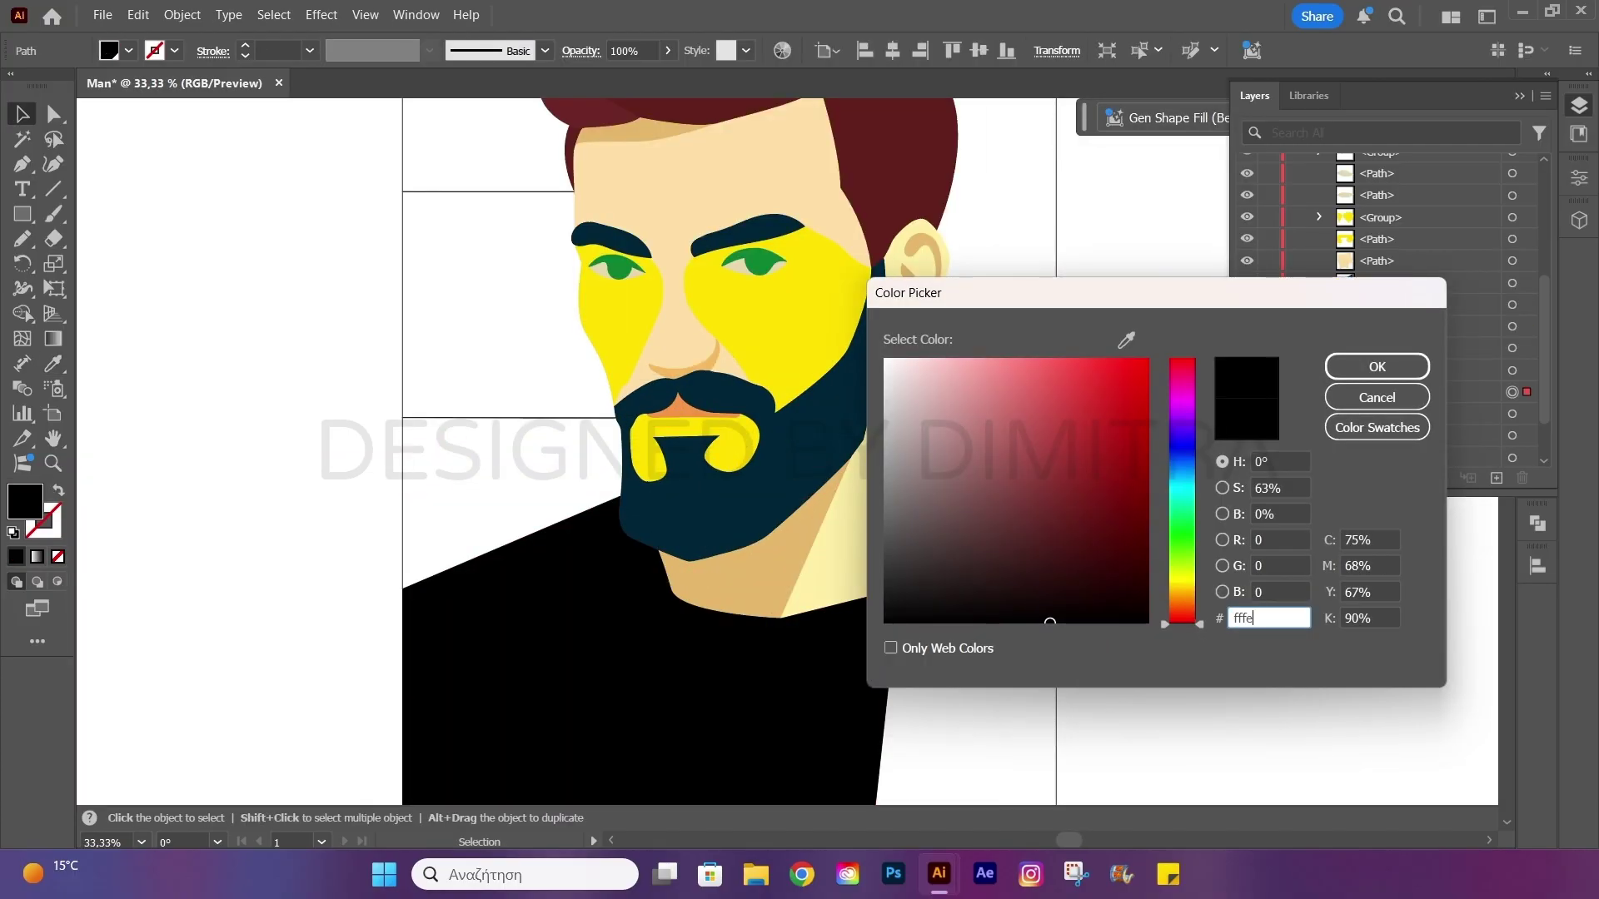
type("00")
key("Return")
Fill both jacket pieces with blue 2665a6.
left_click(499, 449)
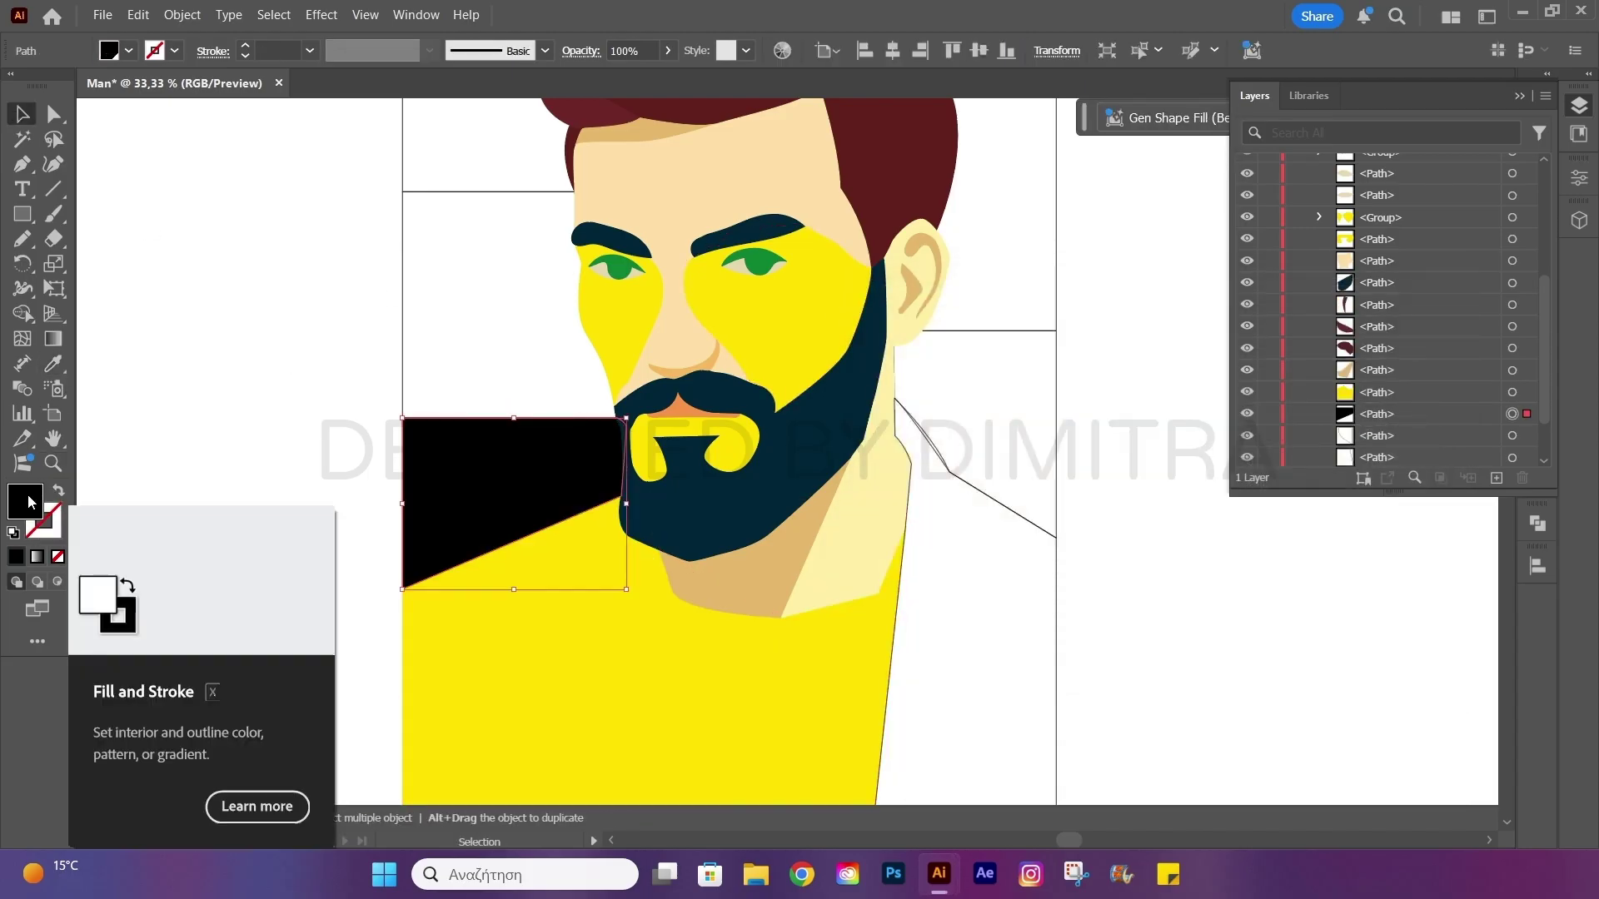
left_click(1053, 649, "shift")
left_click(29, 504)
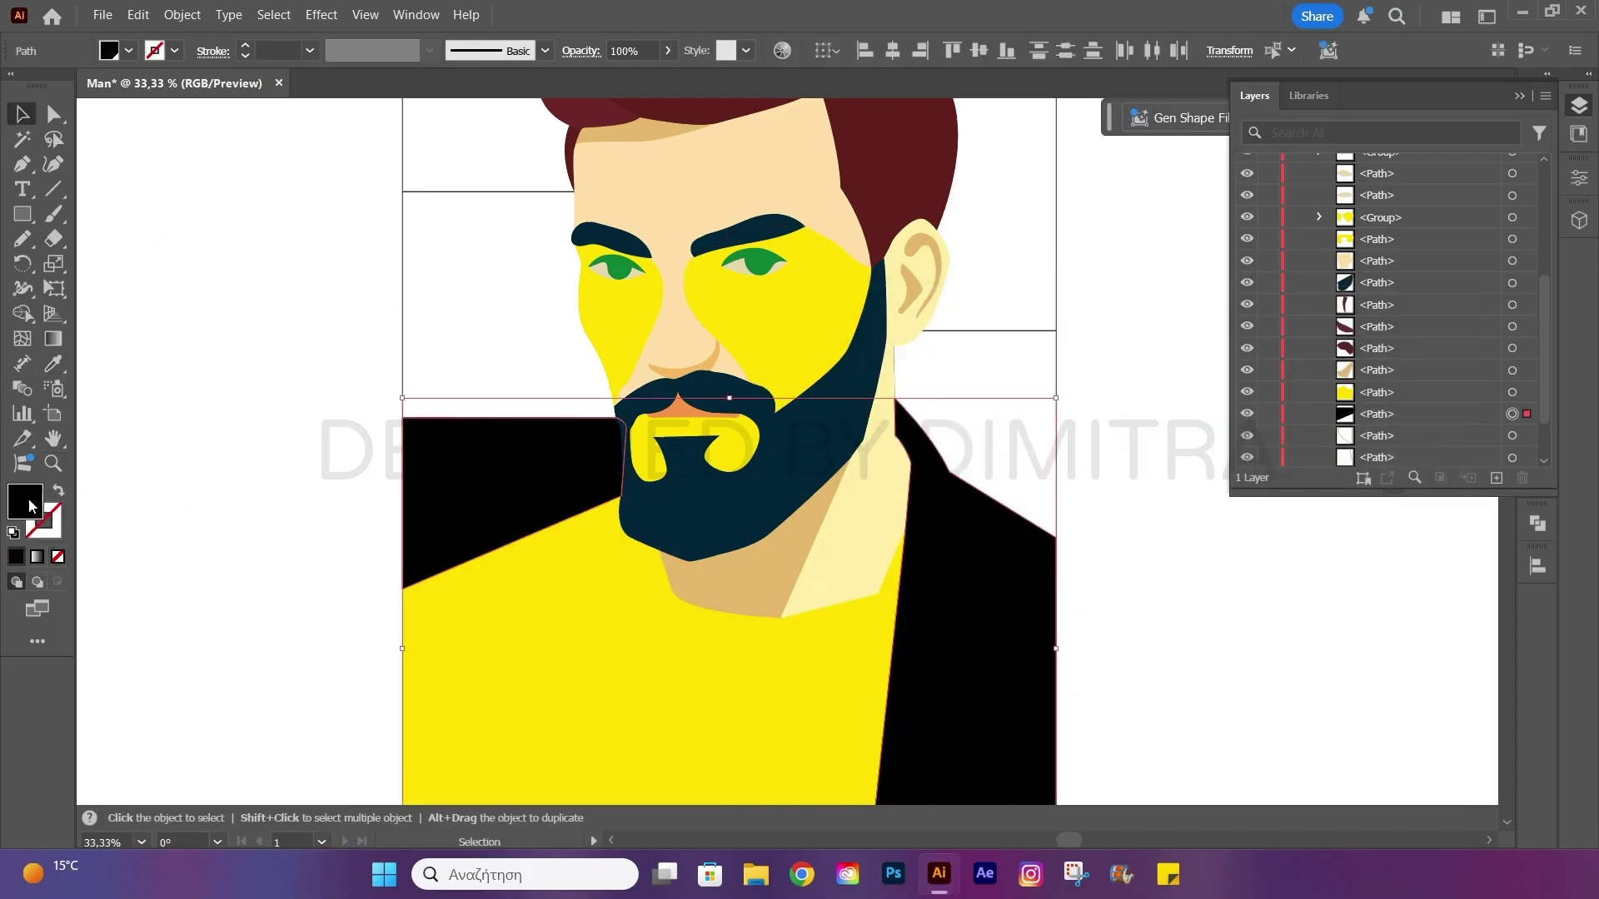
double_click(29, 504)
type("2665a6")
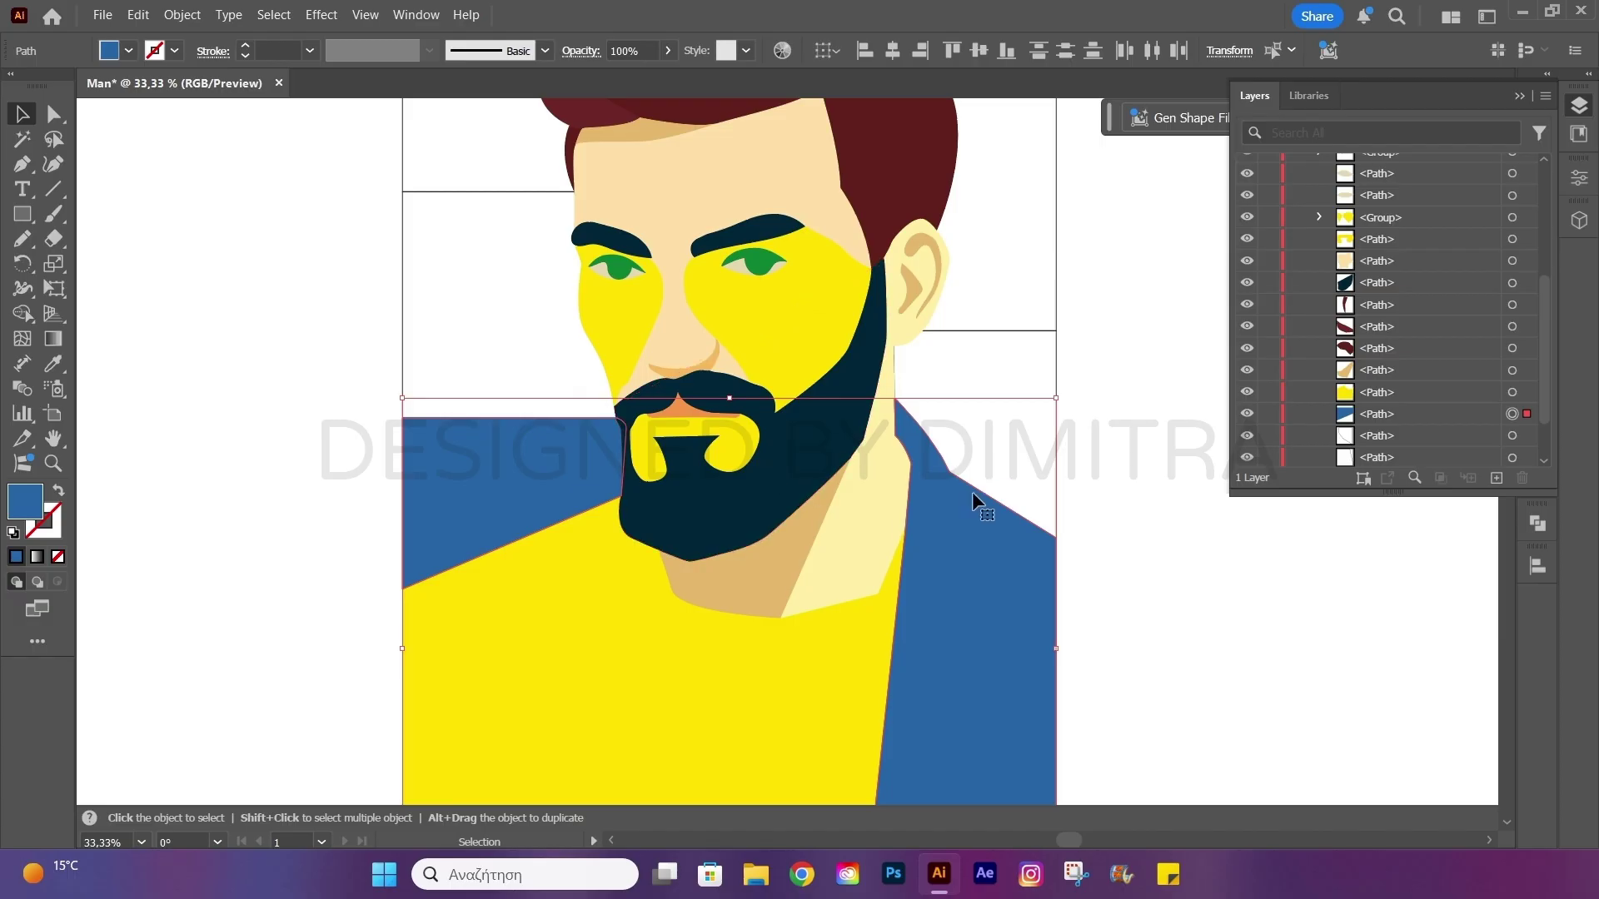
scroll(978, 502, "up", 1)
Sample the shirt's yellow into one block and fill the left-of-face block dark green 1b5e2f.
left_click(978, 502)
key("i")
left_click(799, 367)
left_click(478, 364)
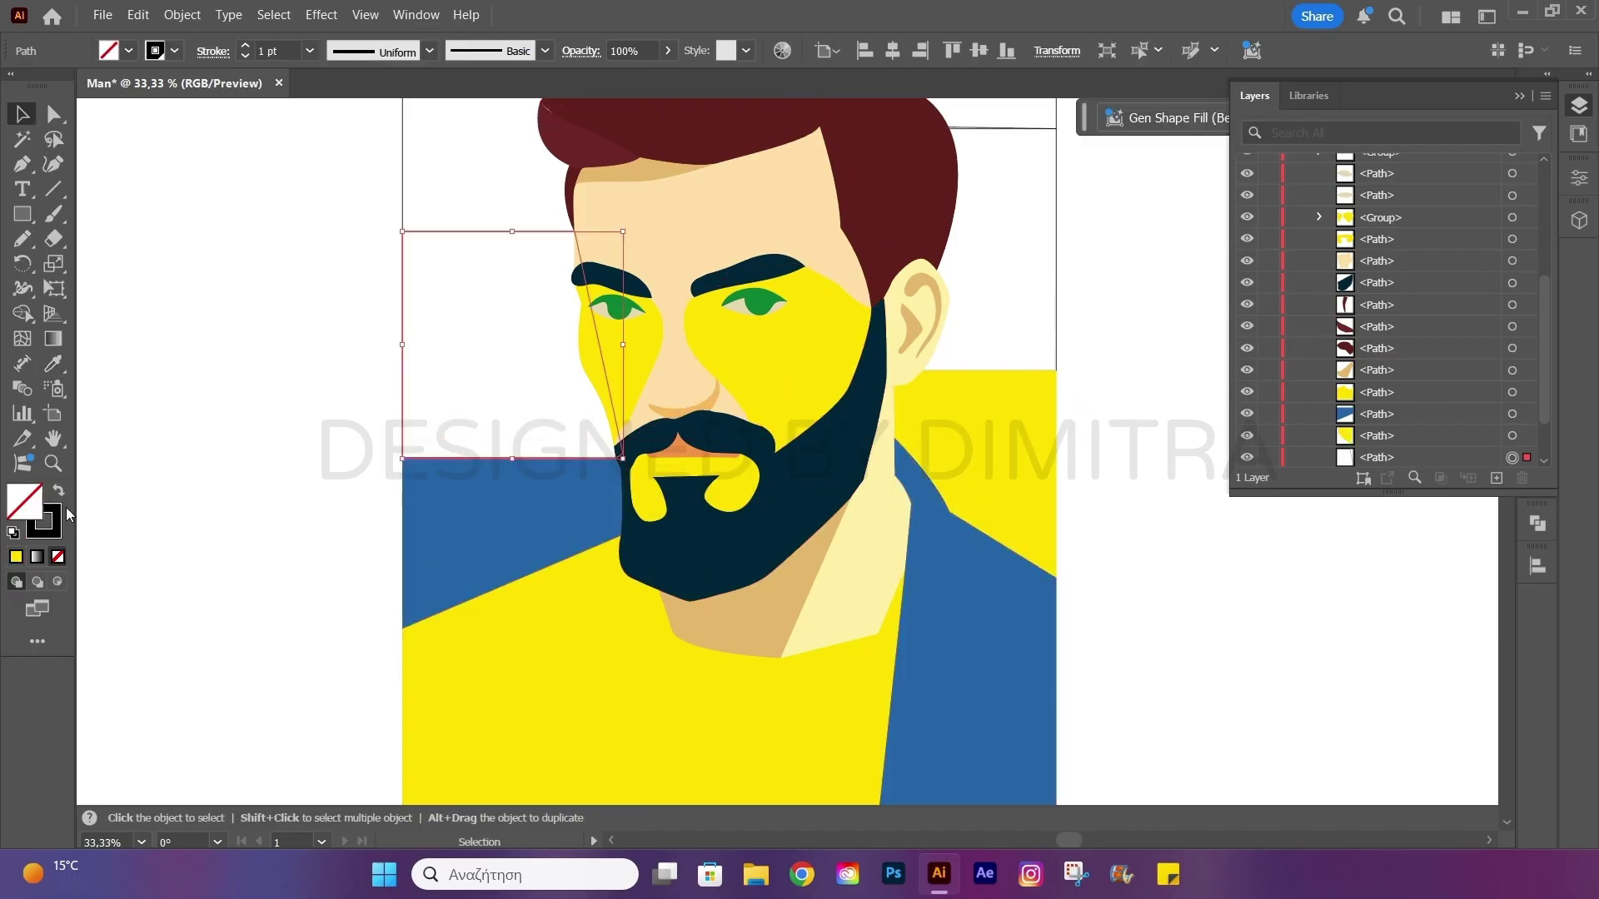
left_click(58, 491)
double_click(25, 501)
type("1b5e2f")
key("Return")
Fill the block right of the head with bright green 6de53a.
scroll(1083, 333, "up", 3)
left_click(1033, 358)
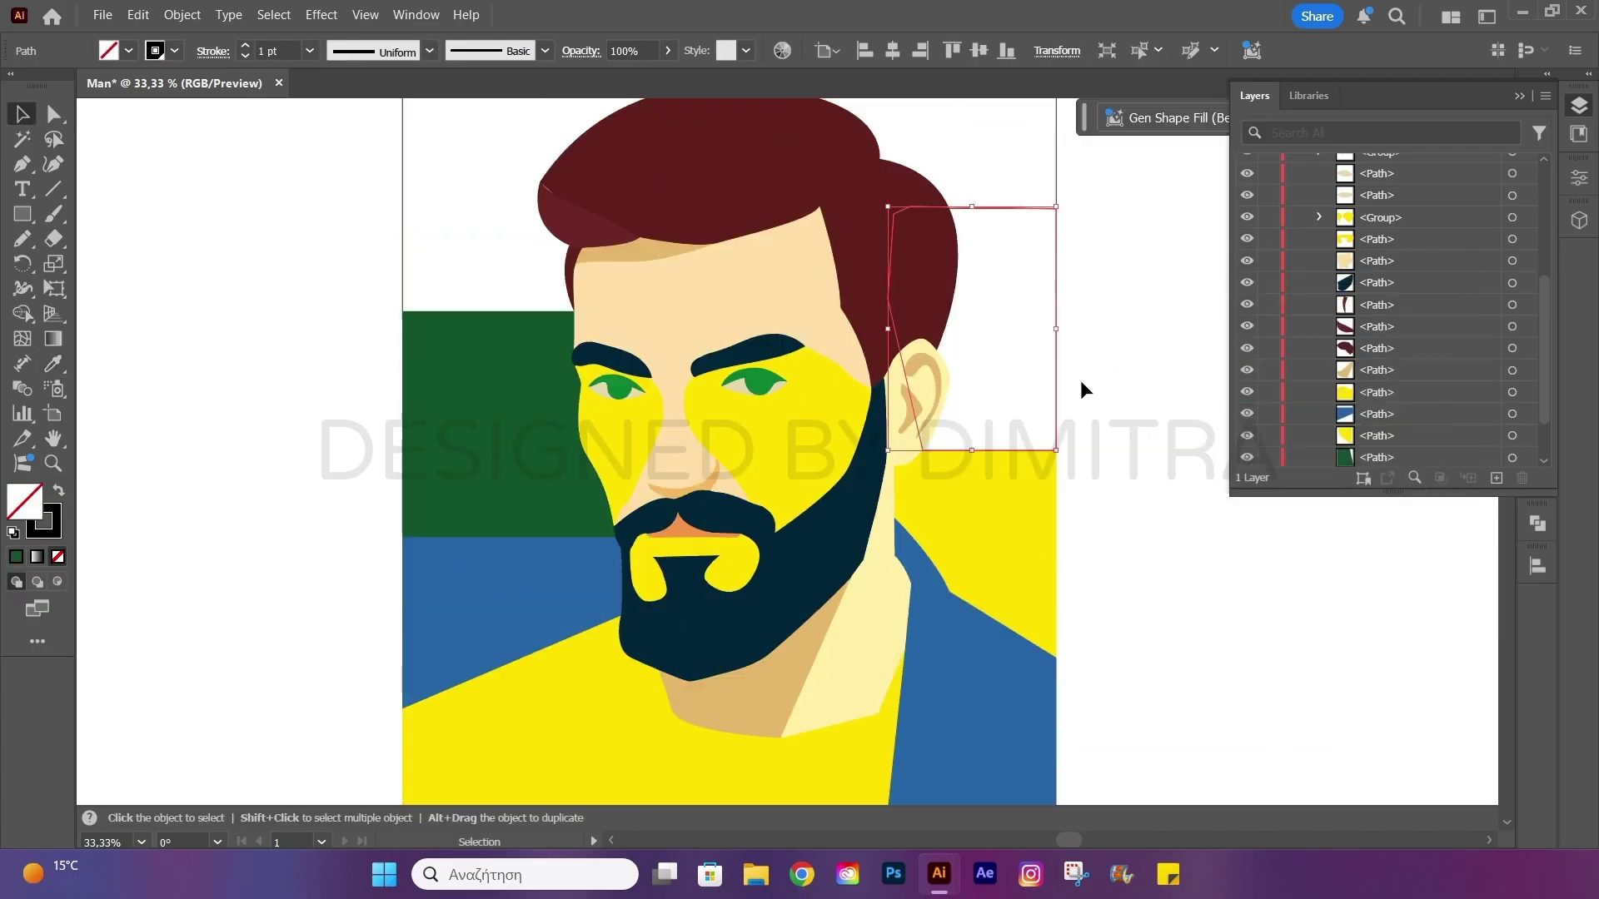
left_click(58, 491)
double_click(25, 501)
type("6de53a")
key("Return")
Fill the top-left background block with red.
scroll(453, 250, "up", 1)
left_click(453, 250)
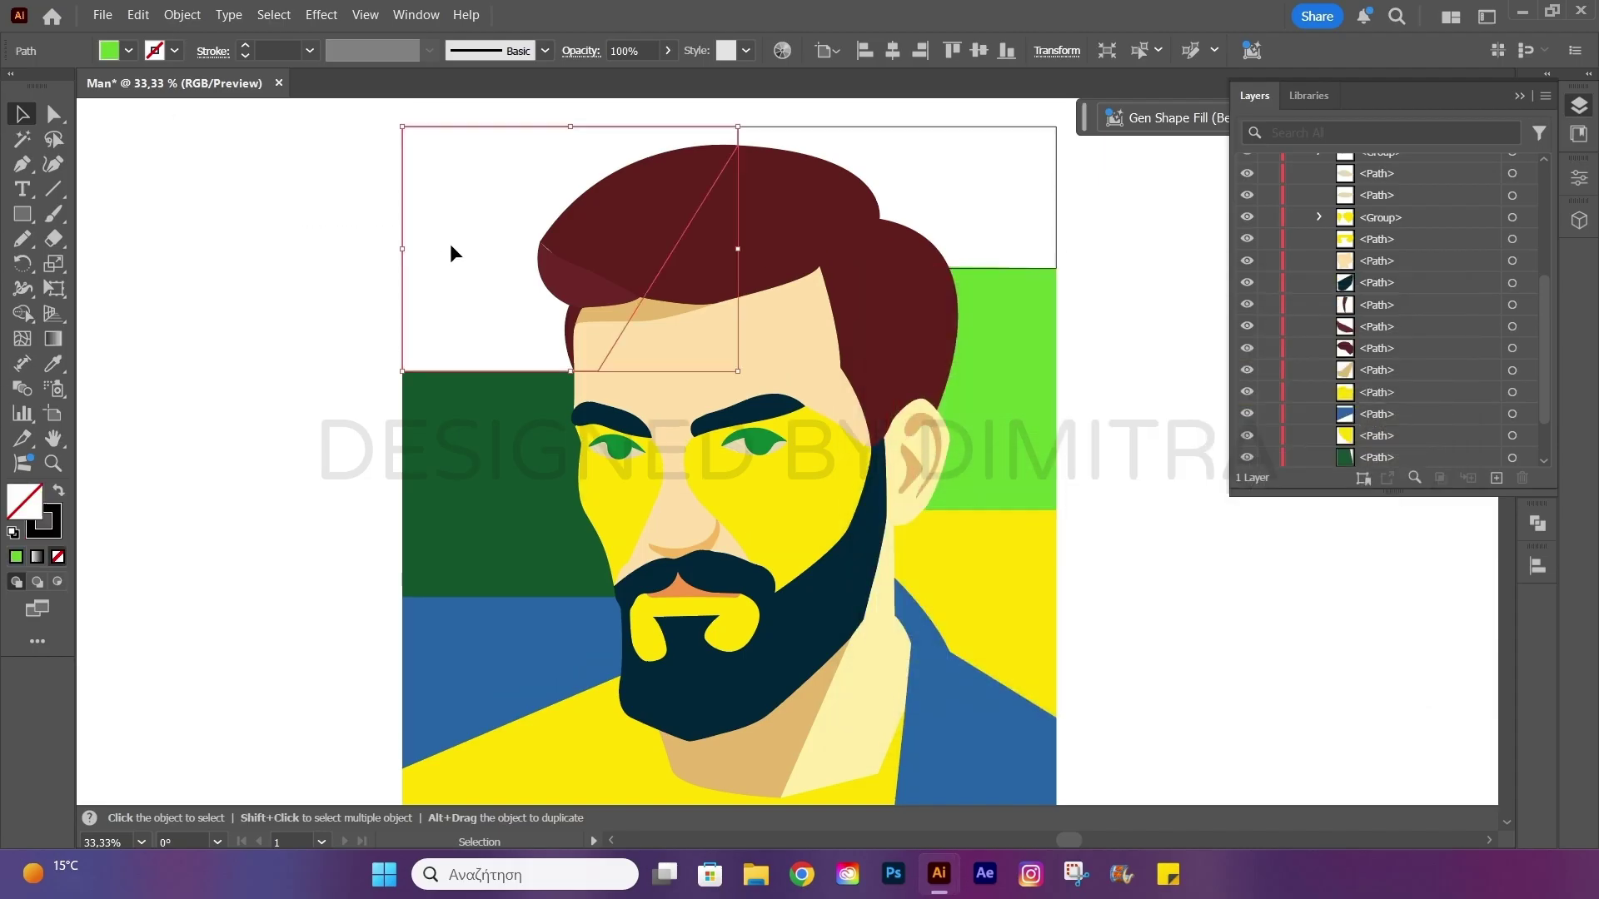
left_click(58, 491)
double_click(25, 502)
key("Return")
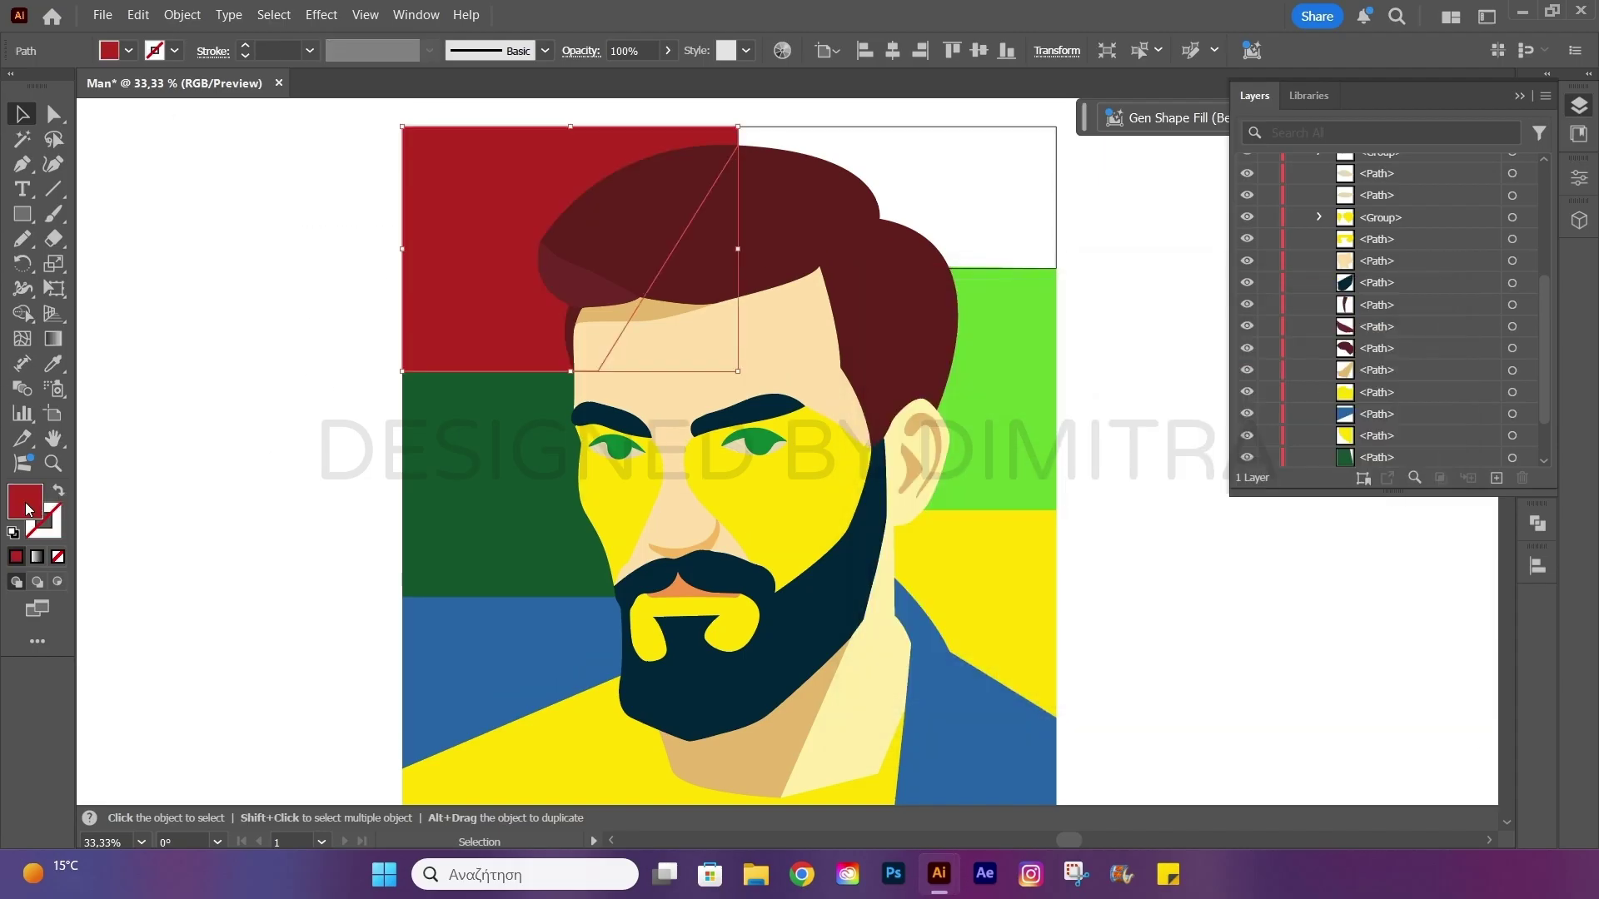
Fill the top-right block grey-blue, then deselect and fit the artboard in view.
left_click(916, 191)
left_click(59, 490)
double_click(25, 501)
type("f6")
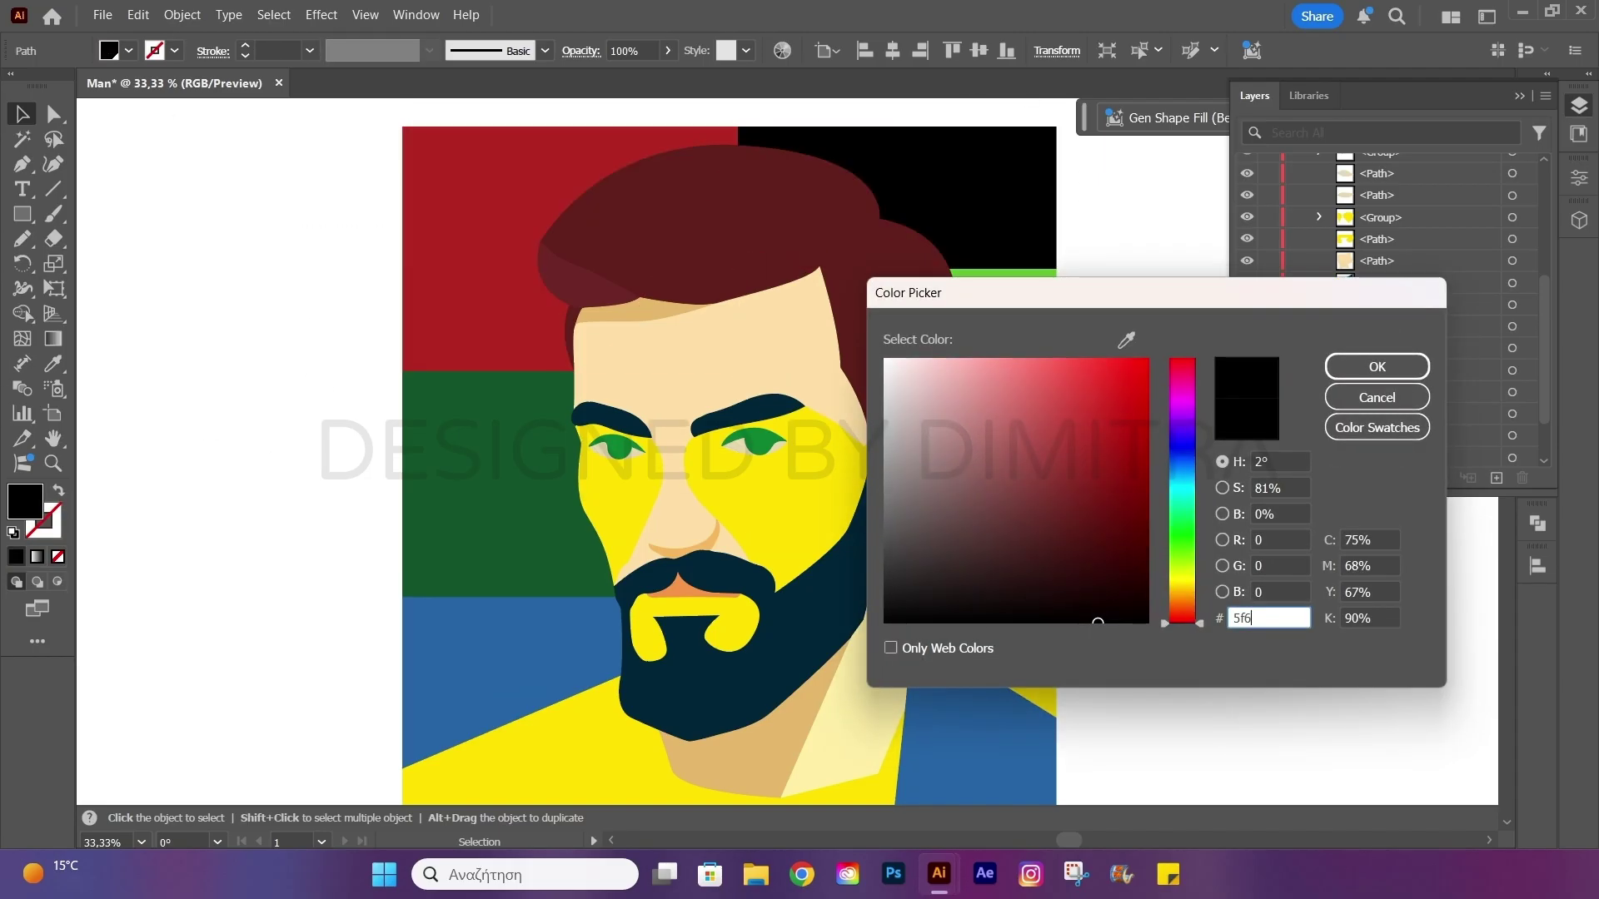
type("b7a")
key("Return")
left_click(1115, 358)
key("ctrl+0")
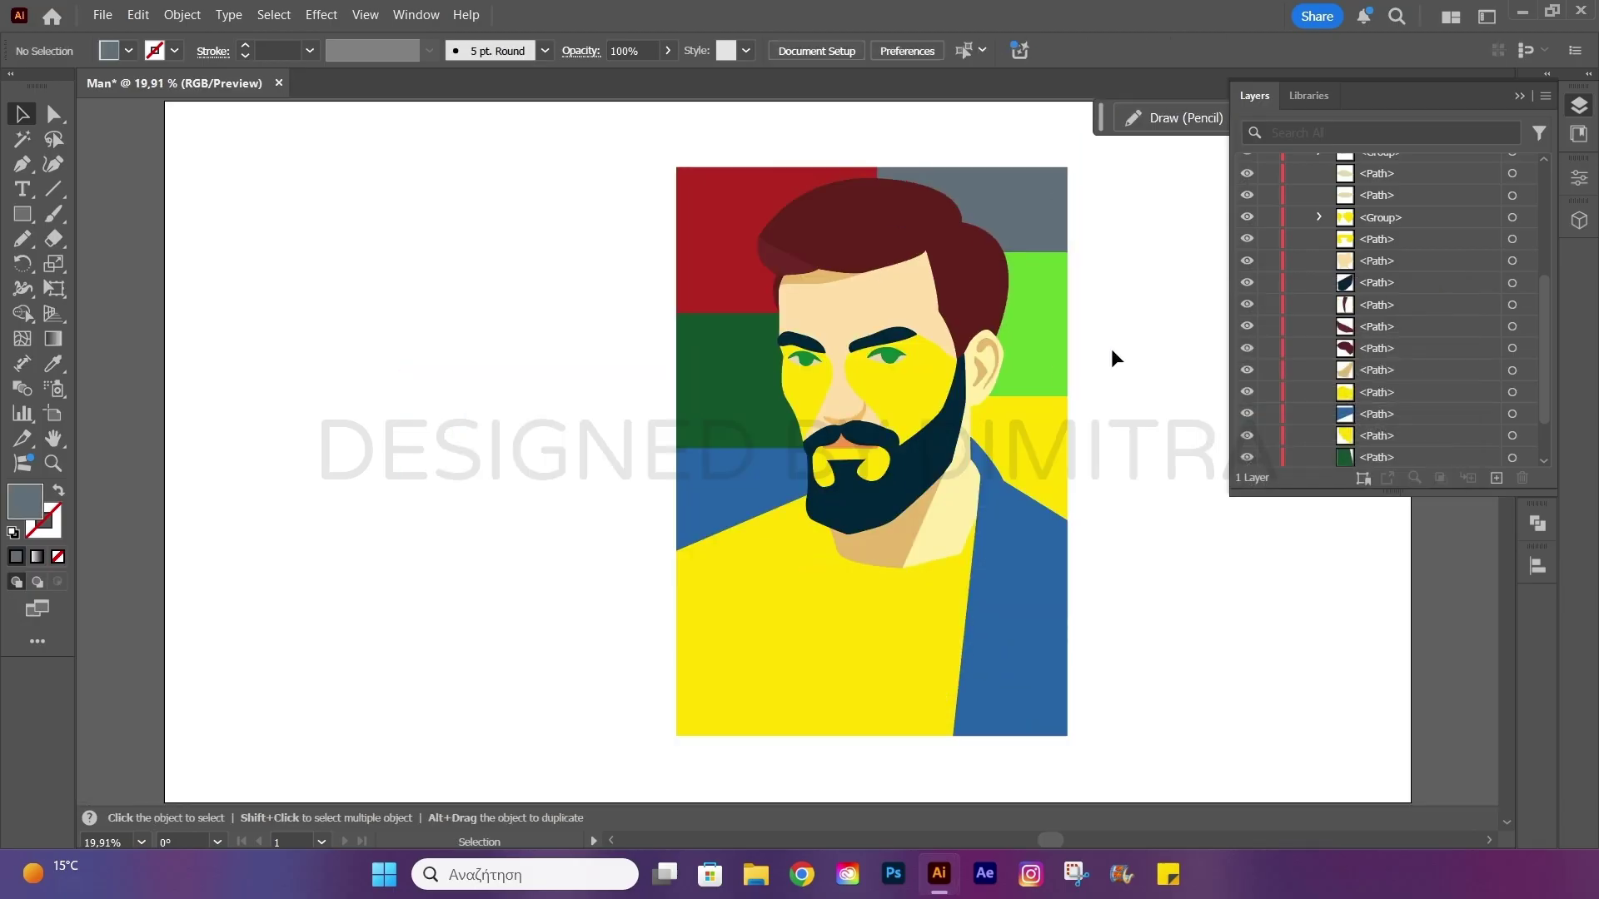
Scale up the whole portrait to fill more of the page.
left_click(1579, 104)
left_click_drag(625, 158, 1161, 749)
left_click_drag(1068, 167, 1043, 215)
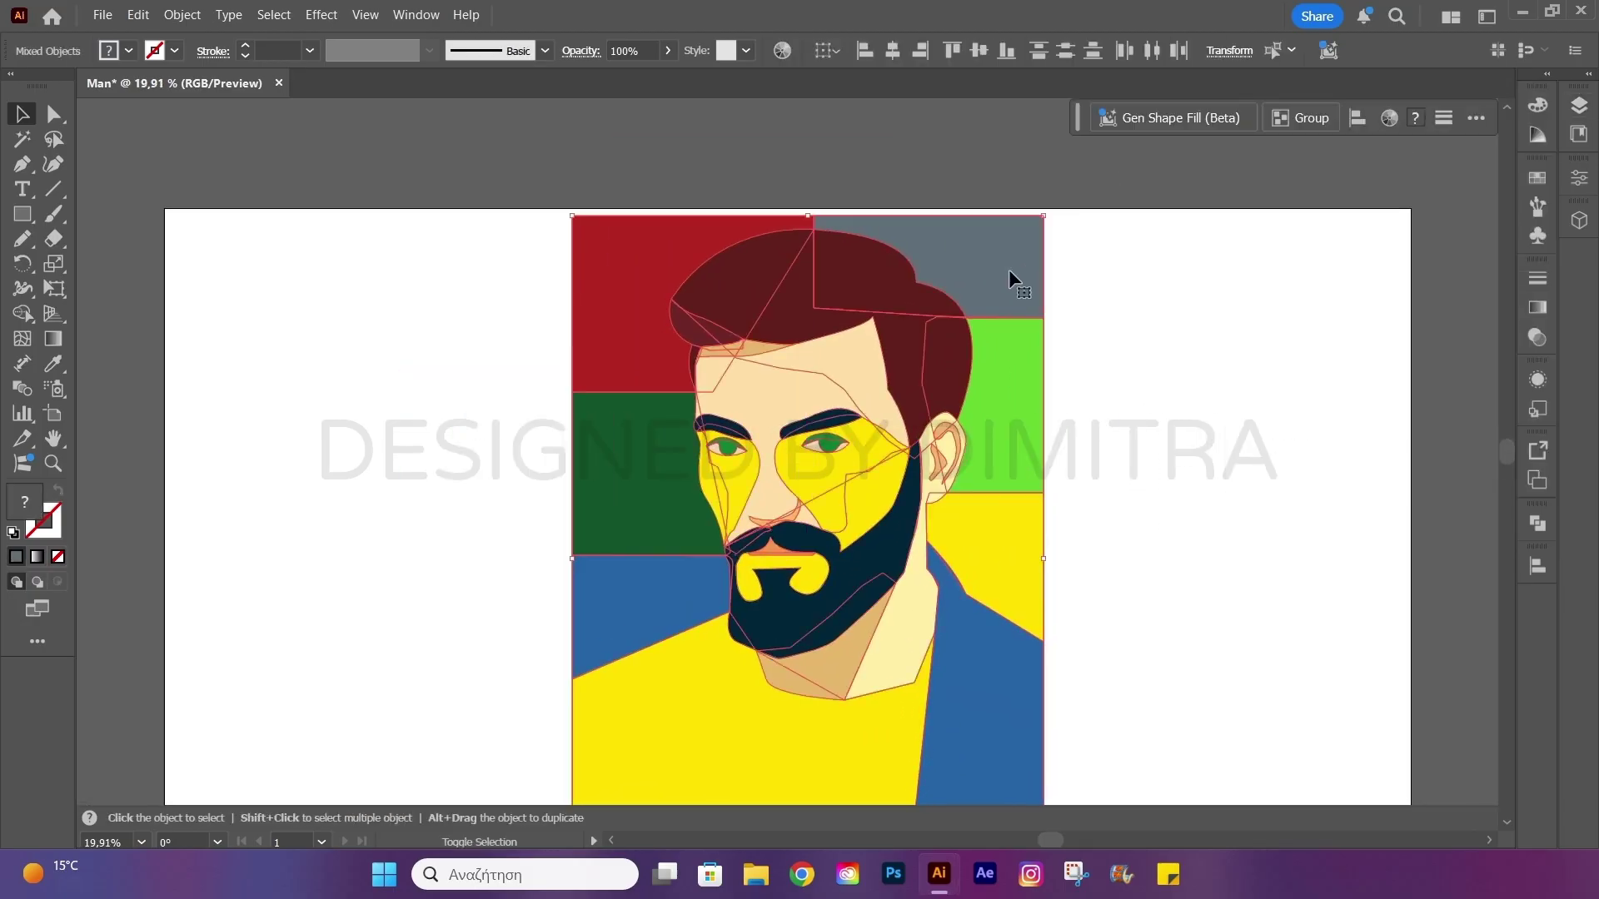
scroll(1012, 281, "down", 2)
Trim all four artboard edges to fit the portrait.
key("shift+o")
left_click_drag(167, 454, 572, 454)
left_click_drag(1411, 471, 1043, 471)
left_click_drag(808, 101, 807, 109)
left_click_drag(808, 803, 808, 795)
key("Escape")
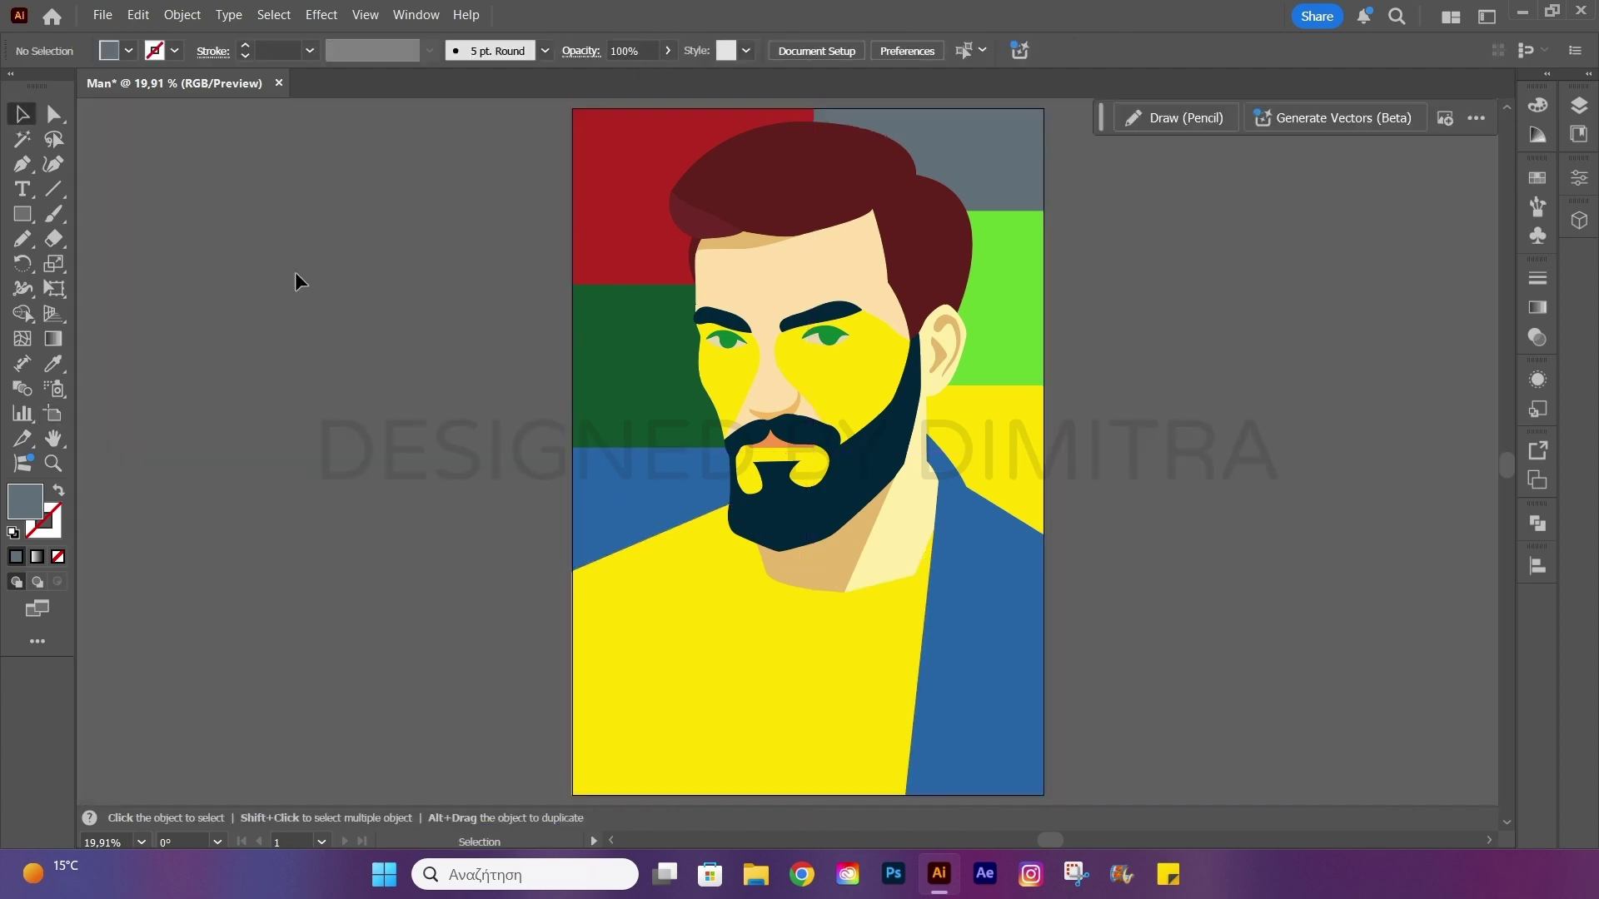
Draw a small curved closed shape at the mustache corner.
key("a")
scroll(706, 621, "up", 2)
scroll(706, 620, "up", 6)
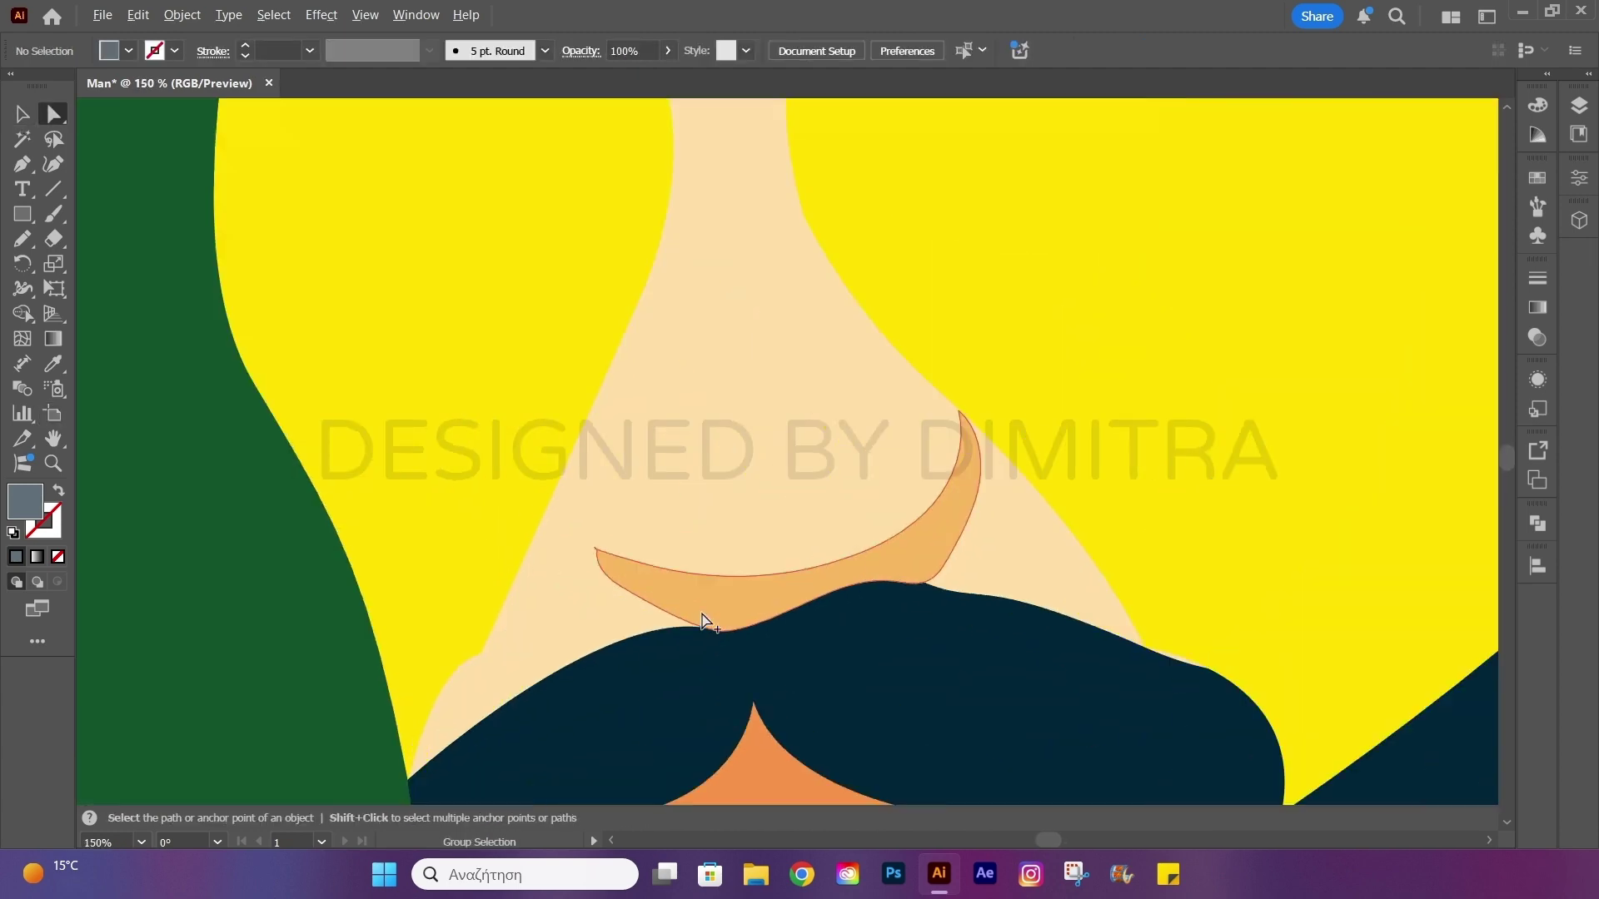
scroll(706, 620, "down", 2)
scroll(442, 607, "down", 5)
left_click(928, 483)
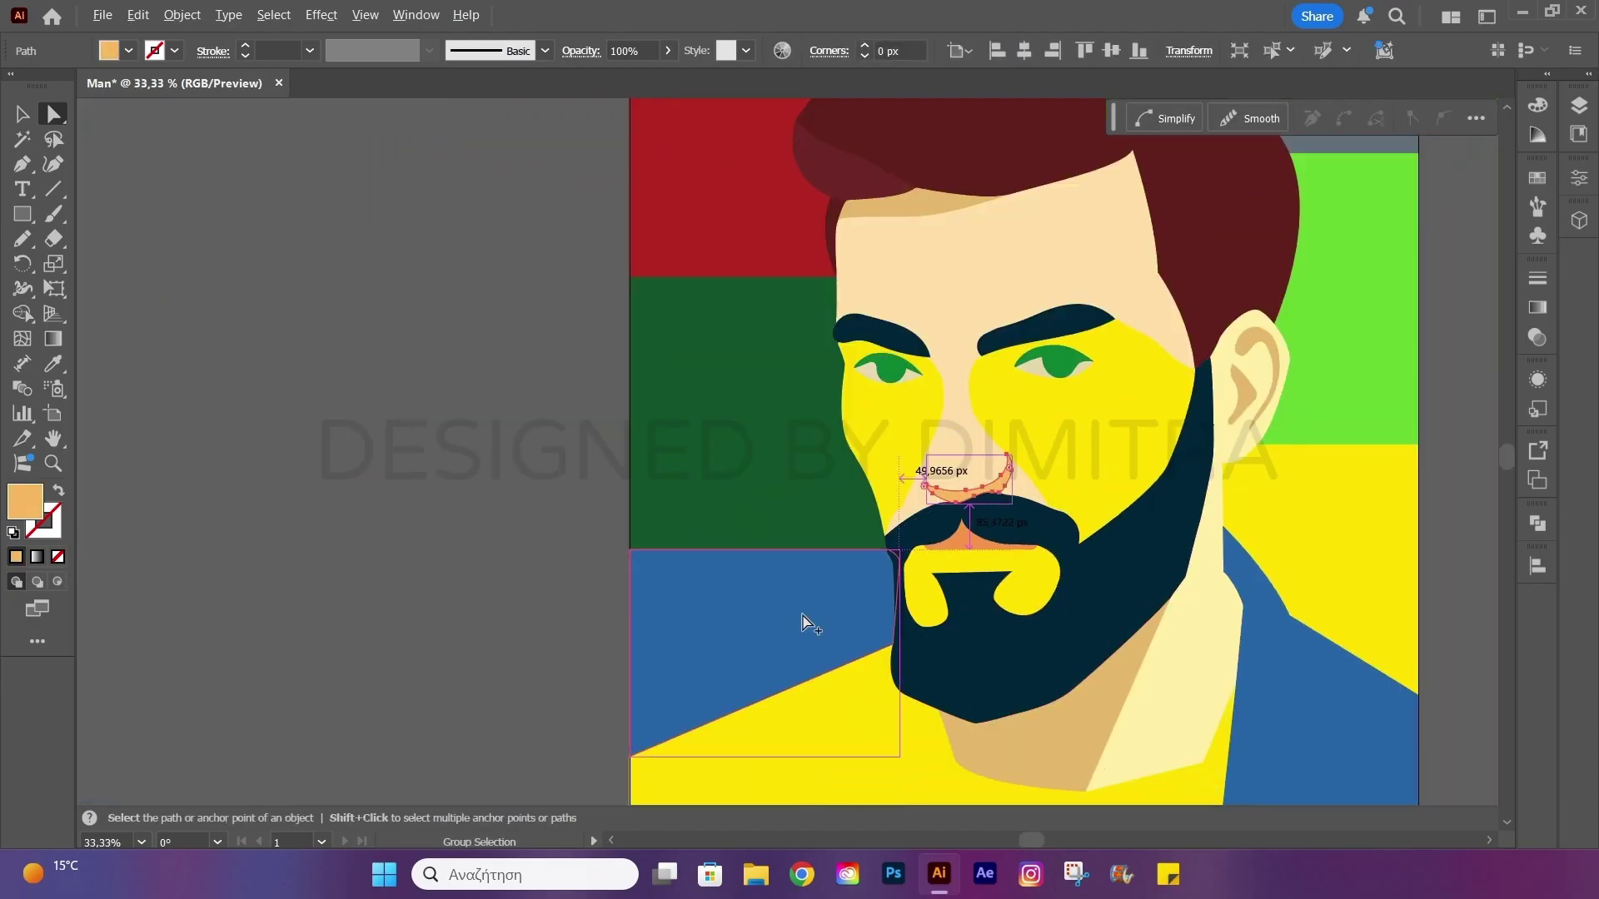
scroll(930, 607, "up", 5)
key("p")
left_click_drag(687, 425, 775, 483)
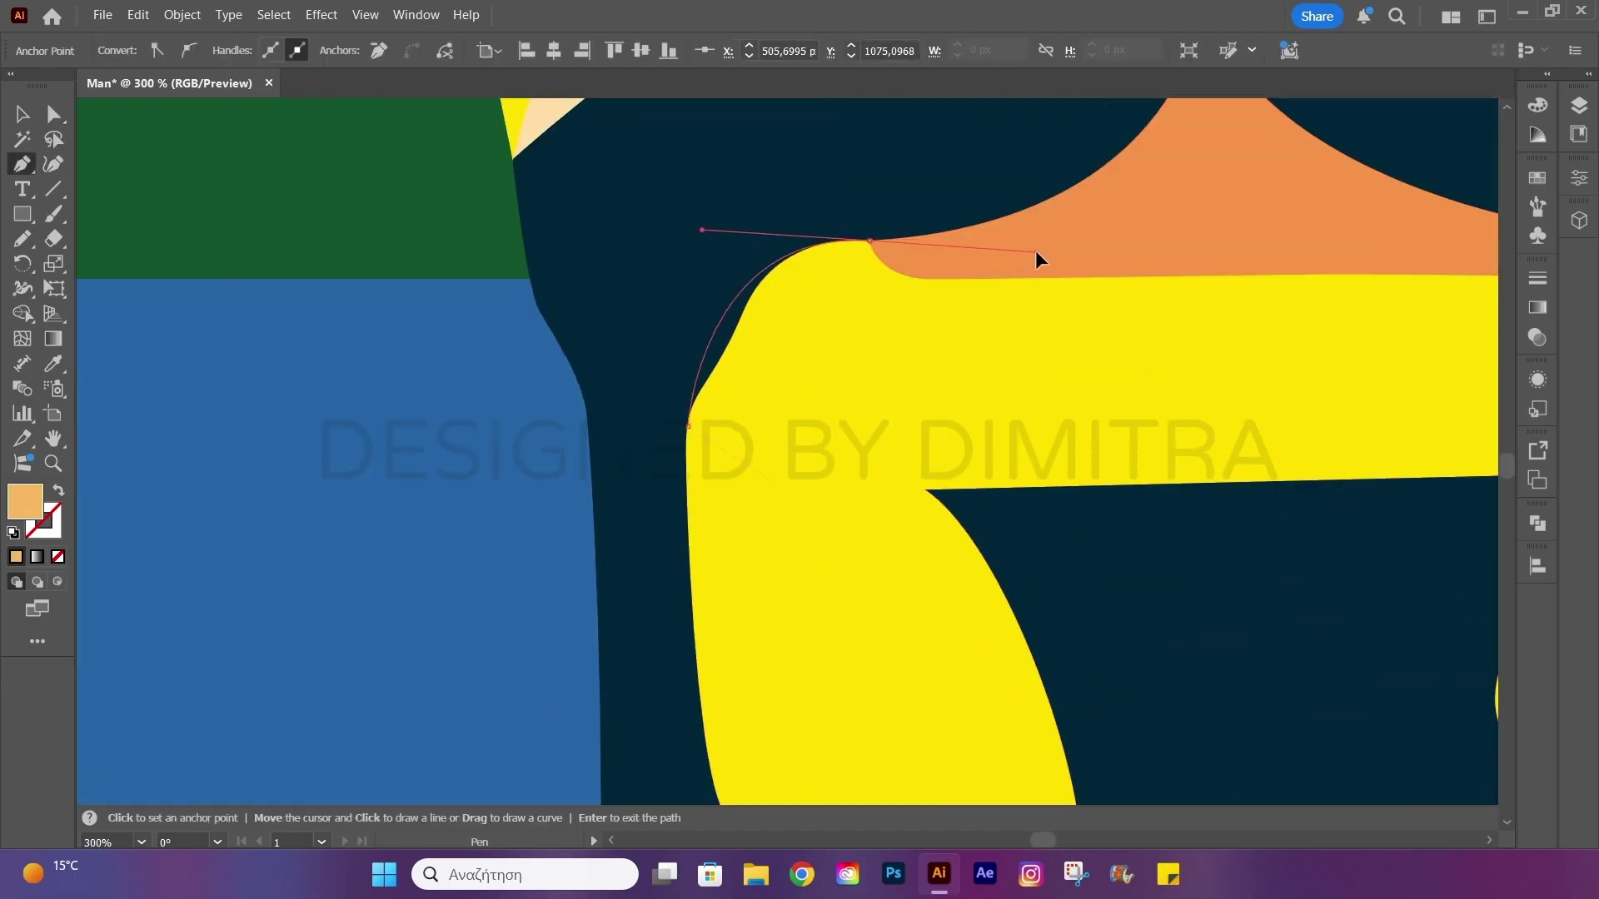
left_click(687, 426)
Give the new shape the shirt's yellow and unite it with the shirt.
key("i")
left_click(807, 467)
key("a")
left_click(1537, 523)
left_click(1295, 570)
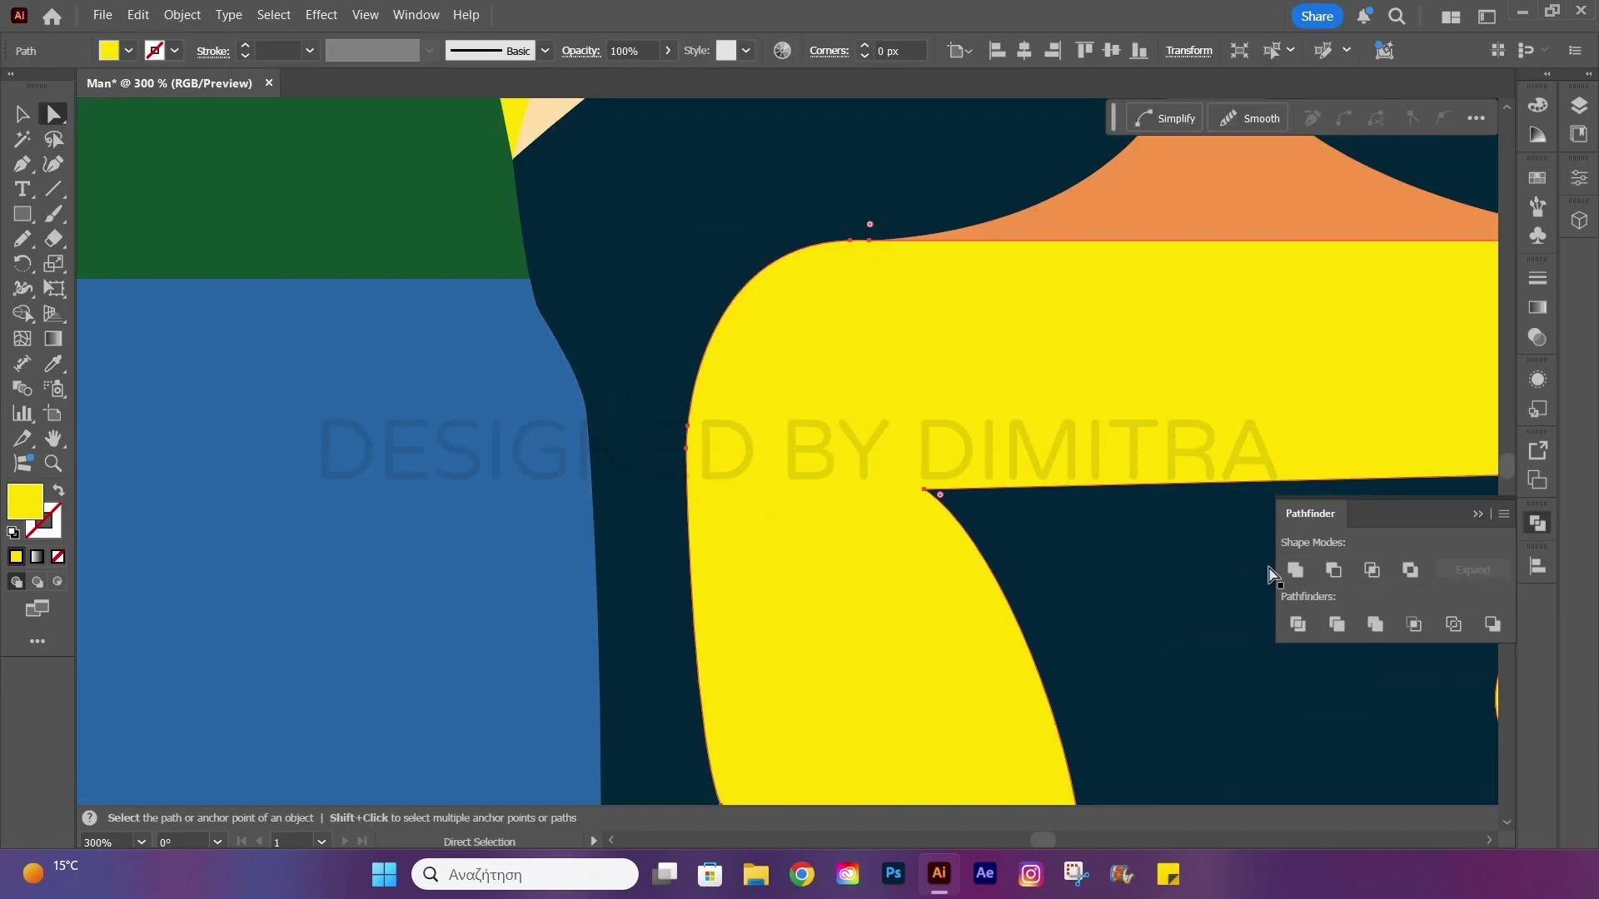
scroll(916, 500, "down", 3)
scroll(891, 429, "down", 2)
scroll(891, 429, "up", 1)
Nudge the anchor between the eyes to smooth the yellow edge.
key("ctrl+shift+a")
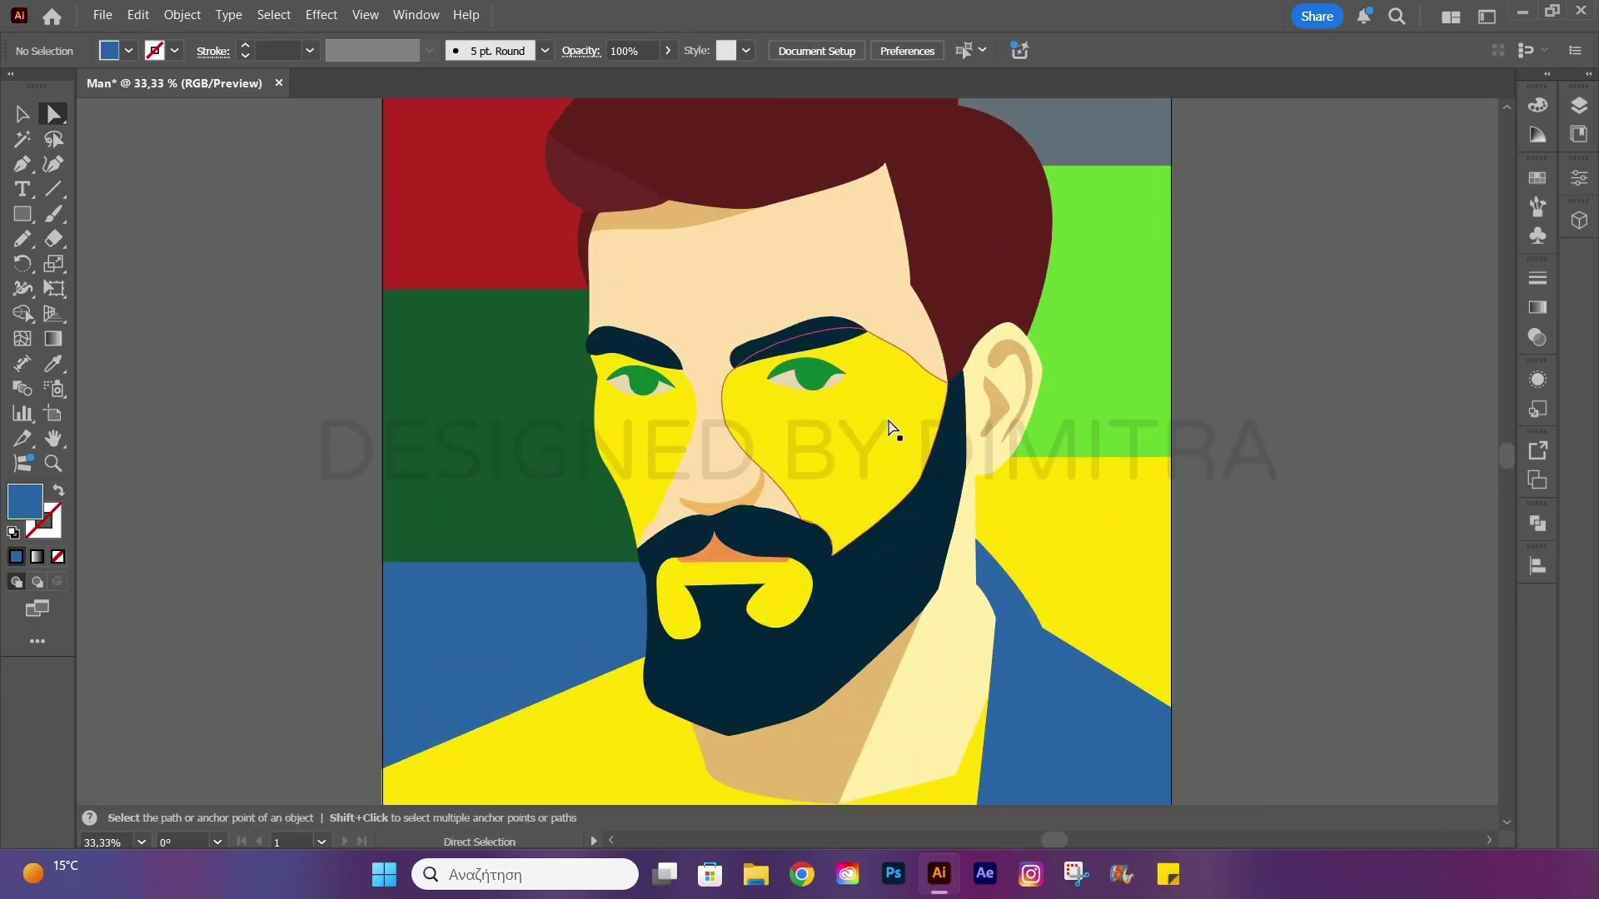
scroll(891, 428, "down", 2)
scroll(1096, 453, "down", 1)
scroll(1027, 336, "up", 6)
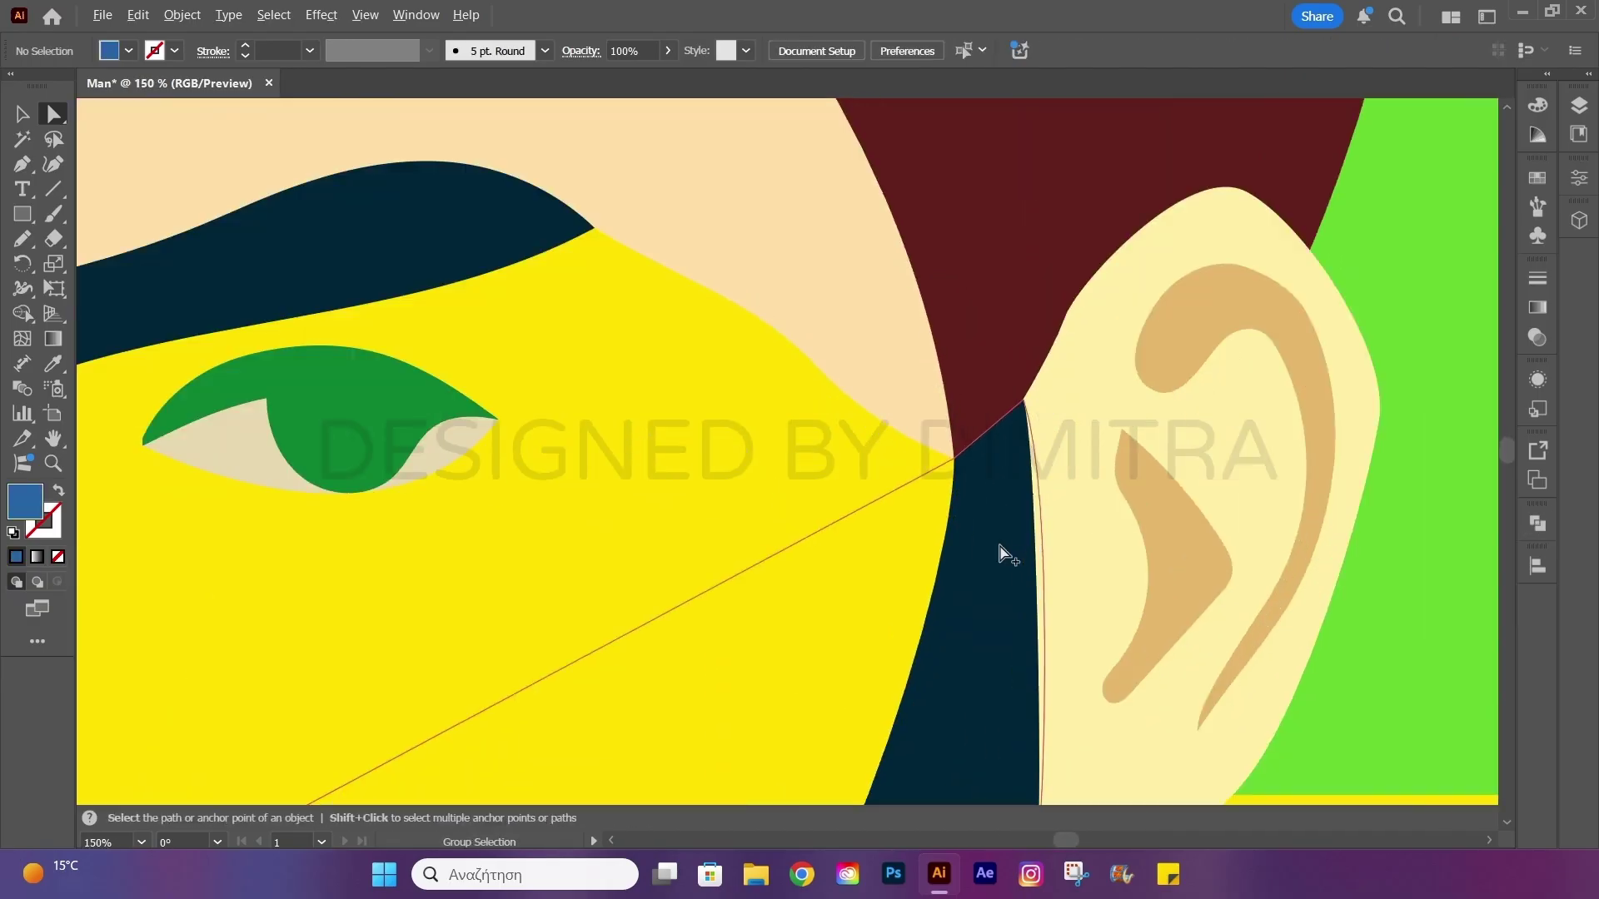
scroll(1005, 554, "down", 2)
scroll(910, 510, "up", 2)
scroll(475, 347, "up", 2)
left_click(498, 343)
left_click_drag(498, 343, 516, 346)
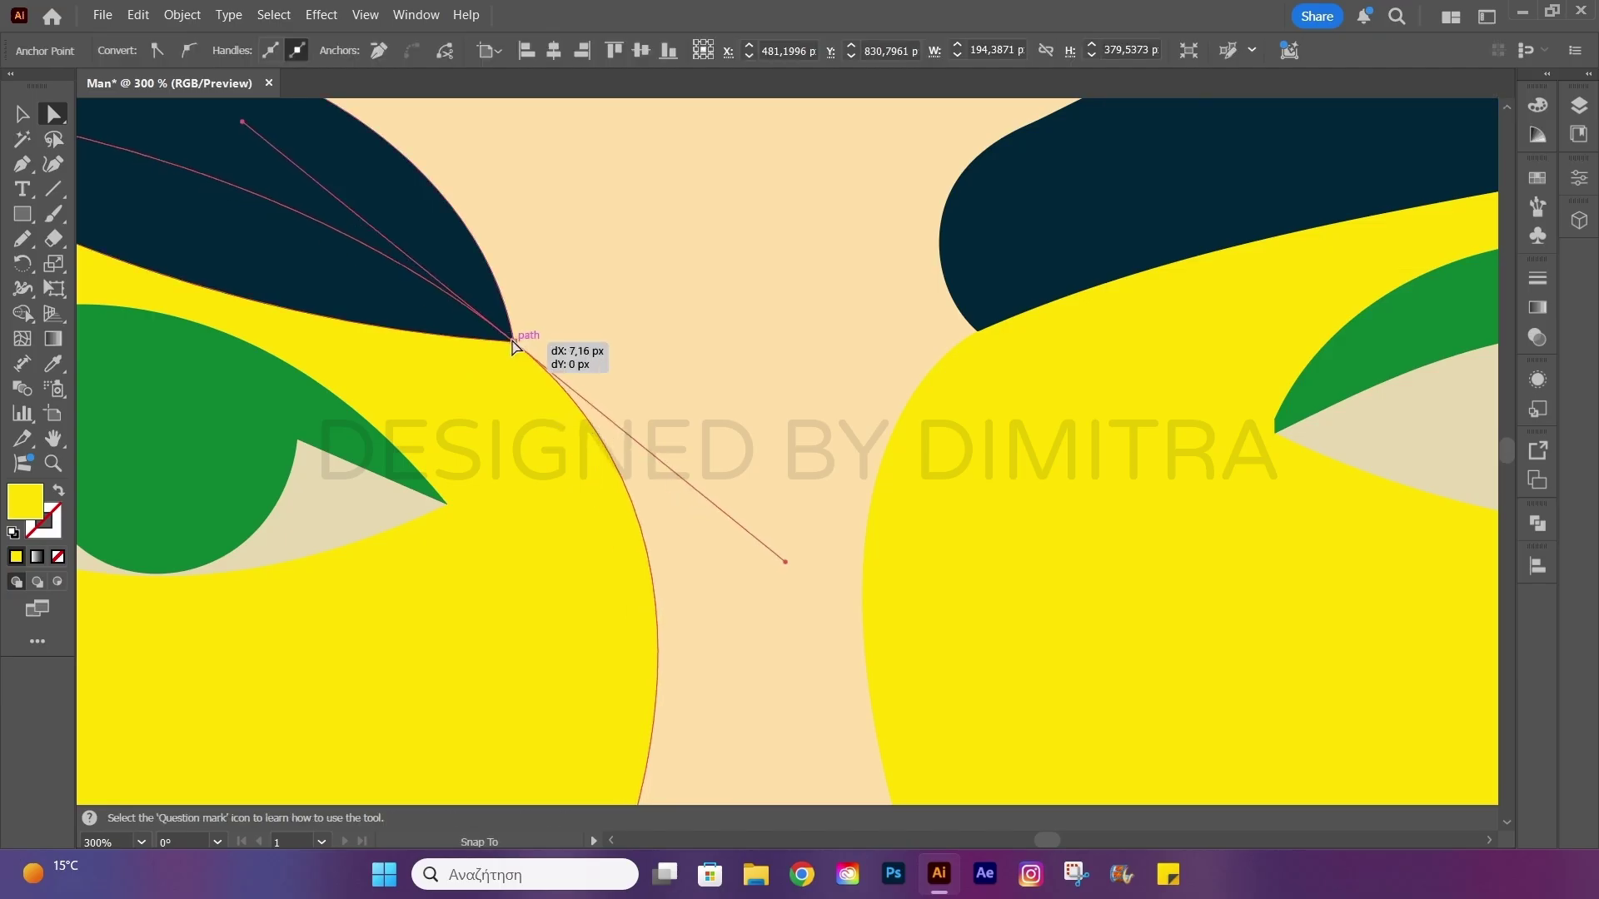
scroll(516, 345, "down", 3)
scroll(371, 416, "up", 2)
scroll(358, 241, "up", 4)
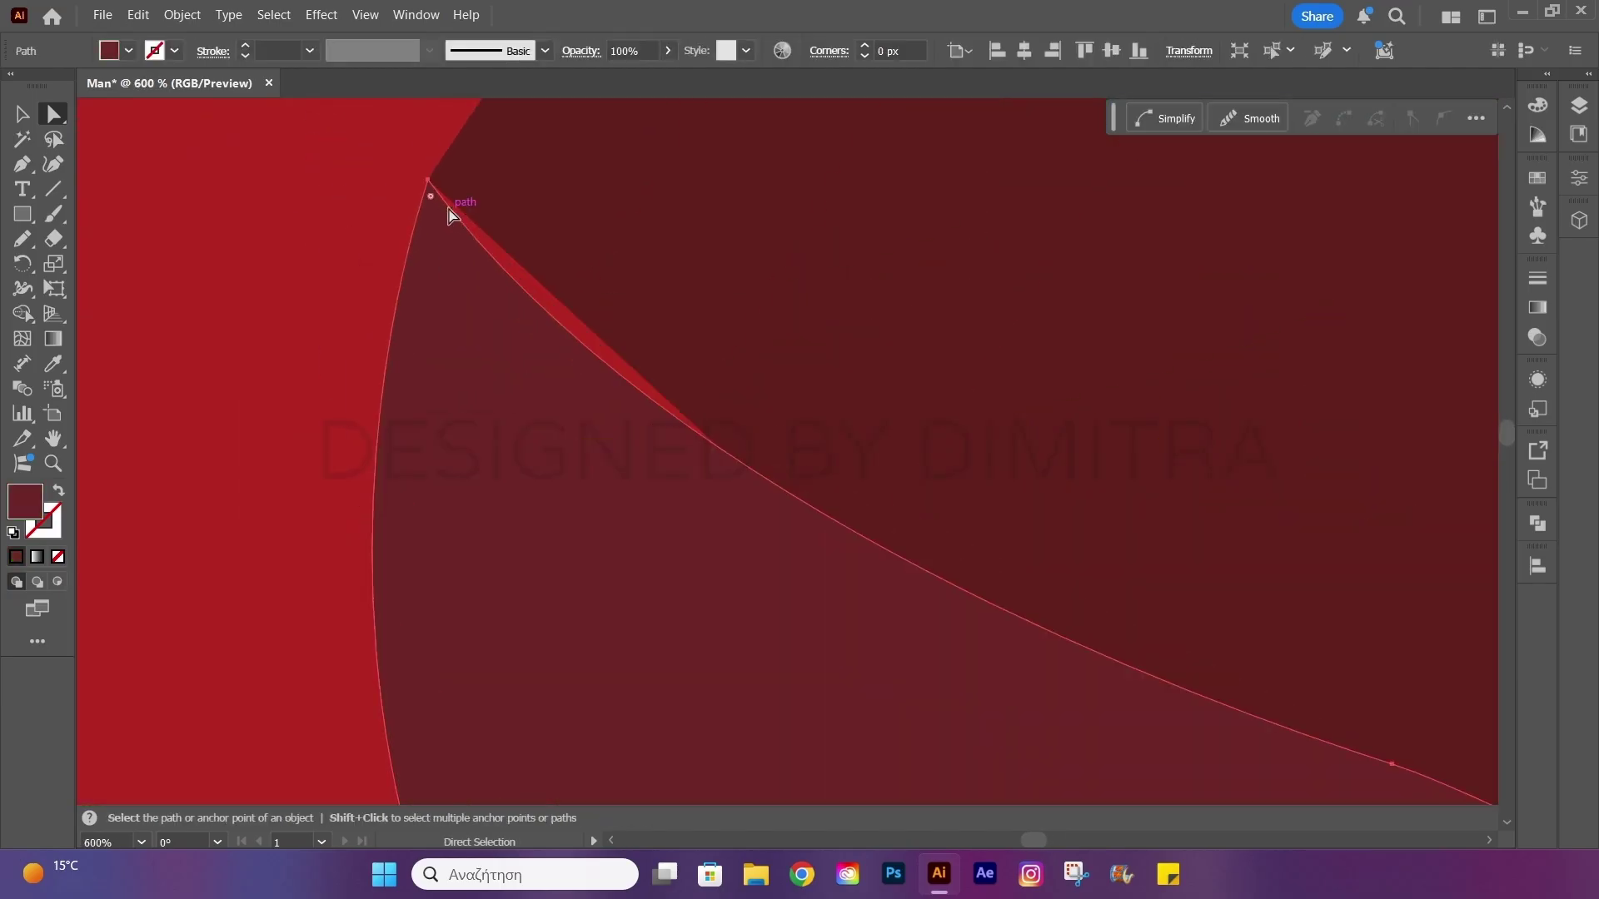
Reshape the hair edge curve against the red block and fit the artboard in view.
left_click_drag(450, 215, 624, 506)
scroll(465, 241, "down", 1)
scroll(451, 234, "down", 2)
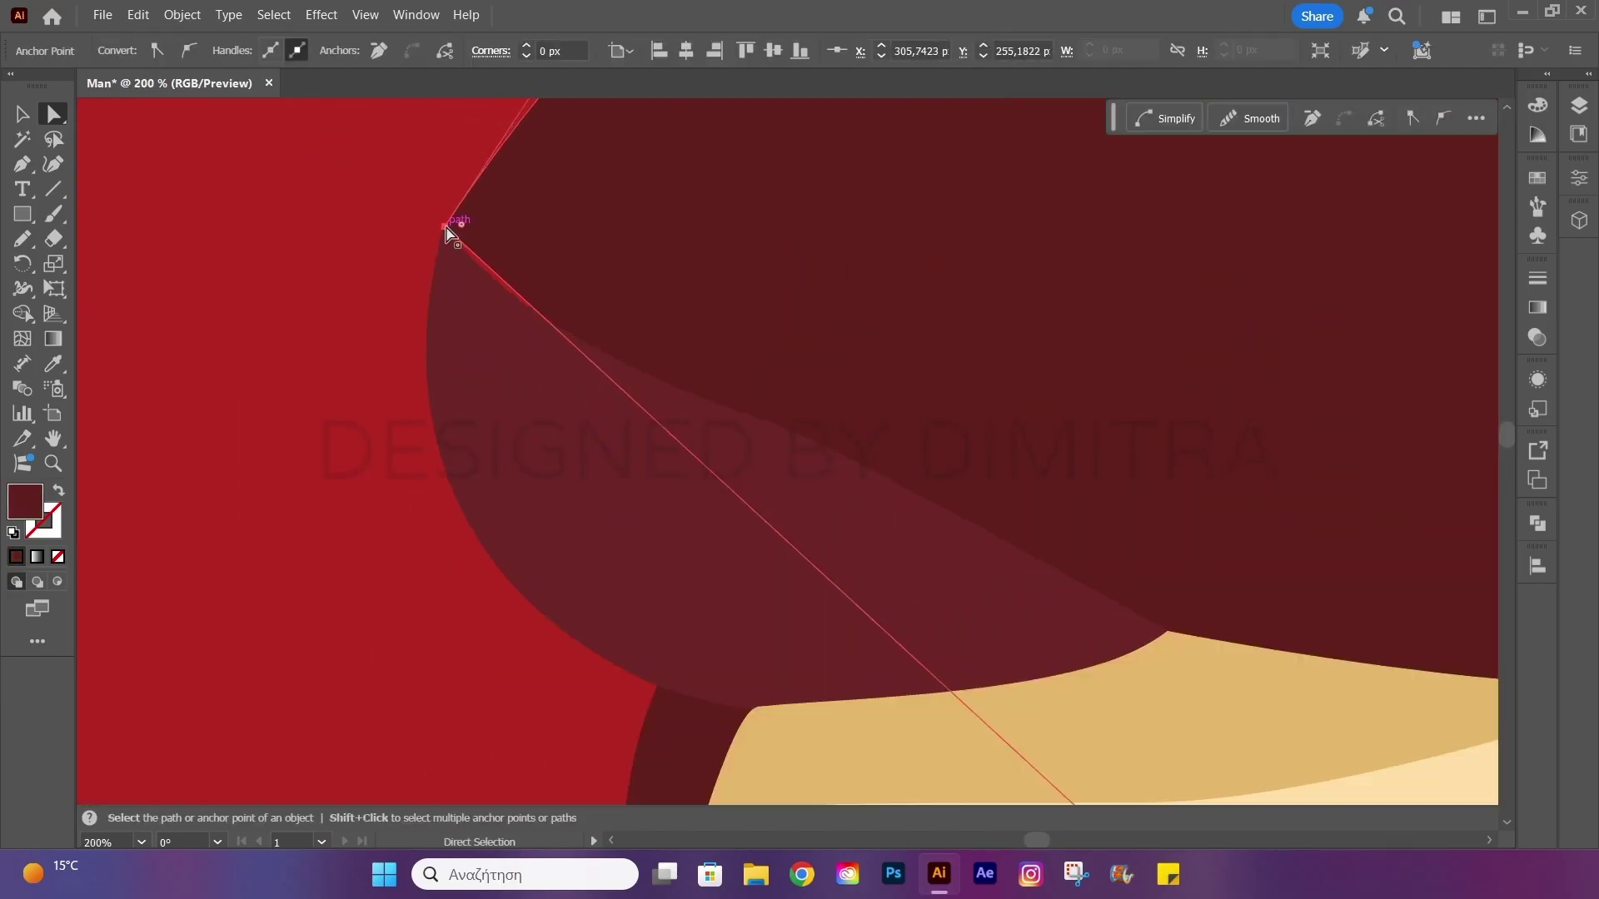
scroll(491, 253, "down", 2)
left_click_drag(775, 541, 475, 325)
key("ctrl+shift+a")
scroll(392, 335, "down", 1)
scroll(1091, 433, "down", 2)
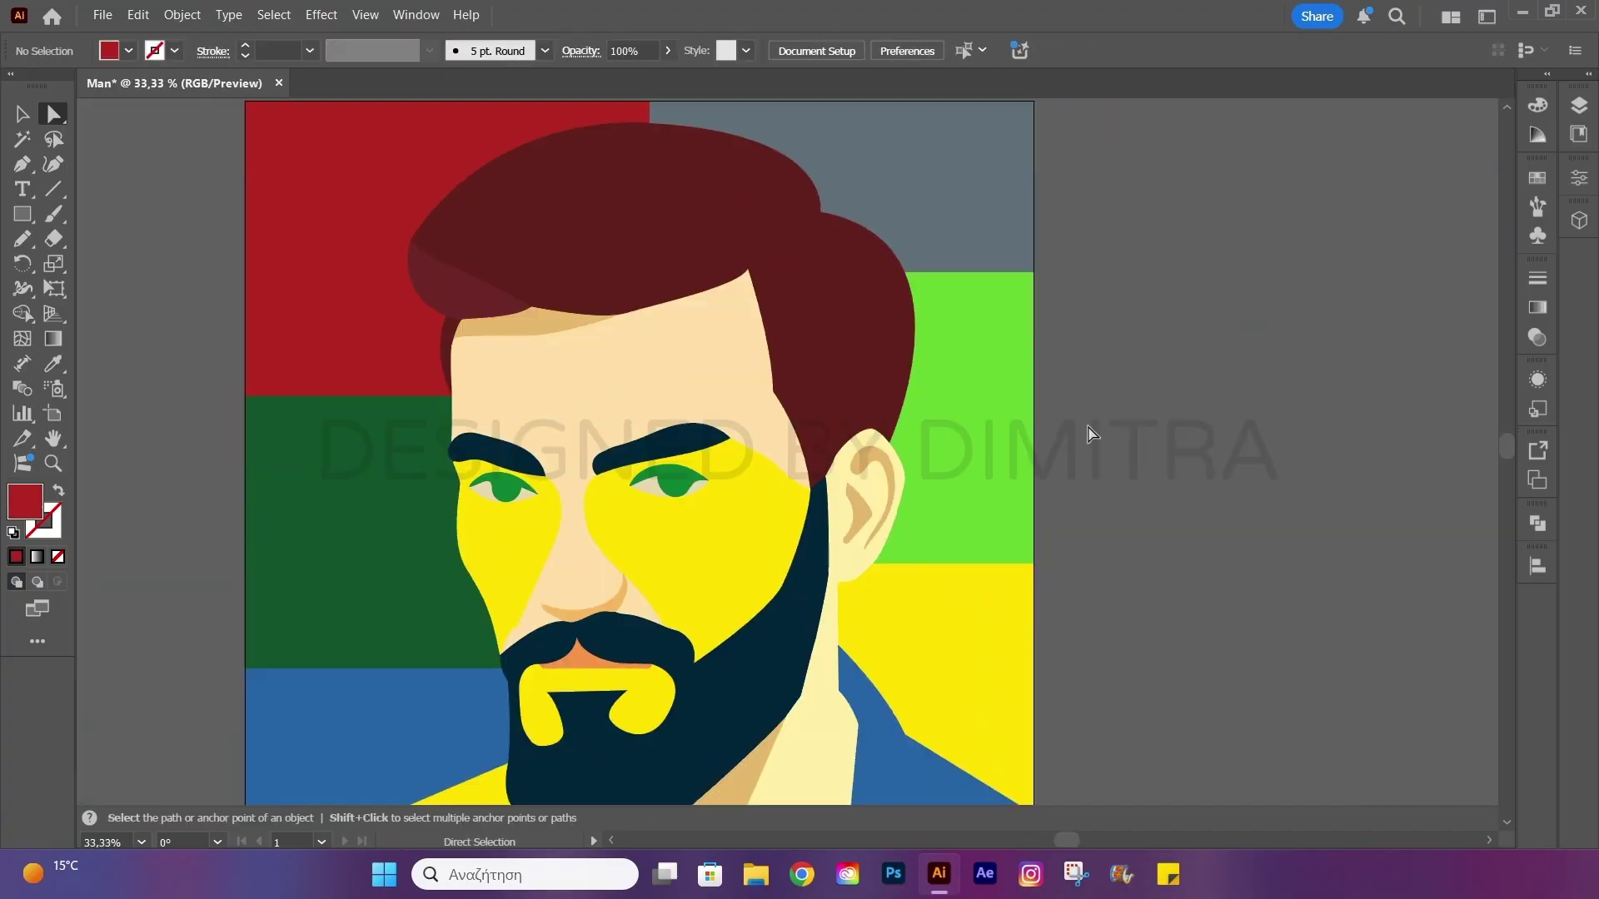
scroll(1091, 433, "down", 5)
key("ctrl+0")
key("v")
Save the document as Man.ai.
left_click(102, 15)
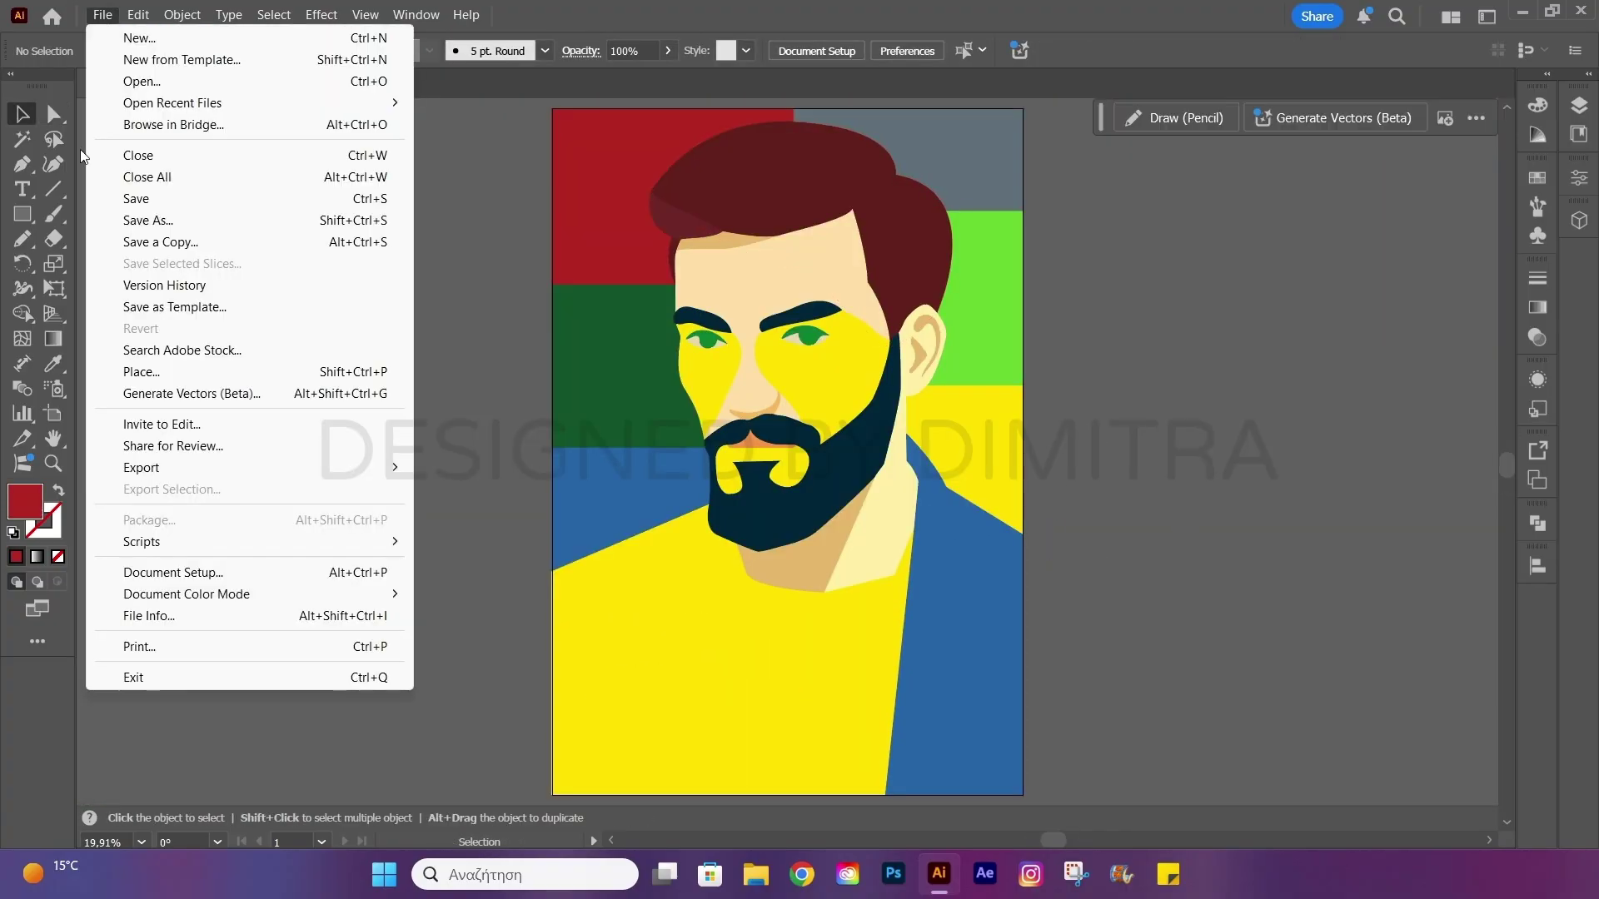
left_click(136, 198)
left_click(100, 307)
left_click(1413, 807)
Export the artwork as a JPEG, Man.jpg.
left_click(889, 746)
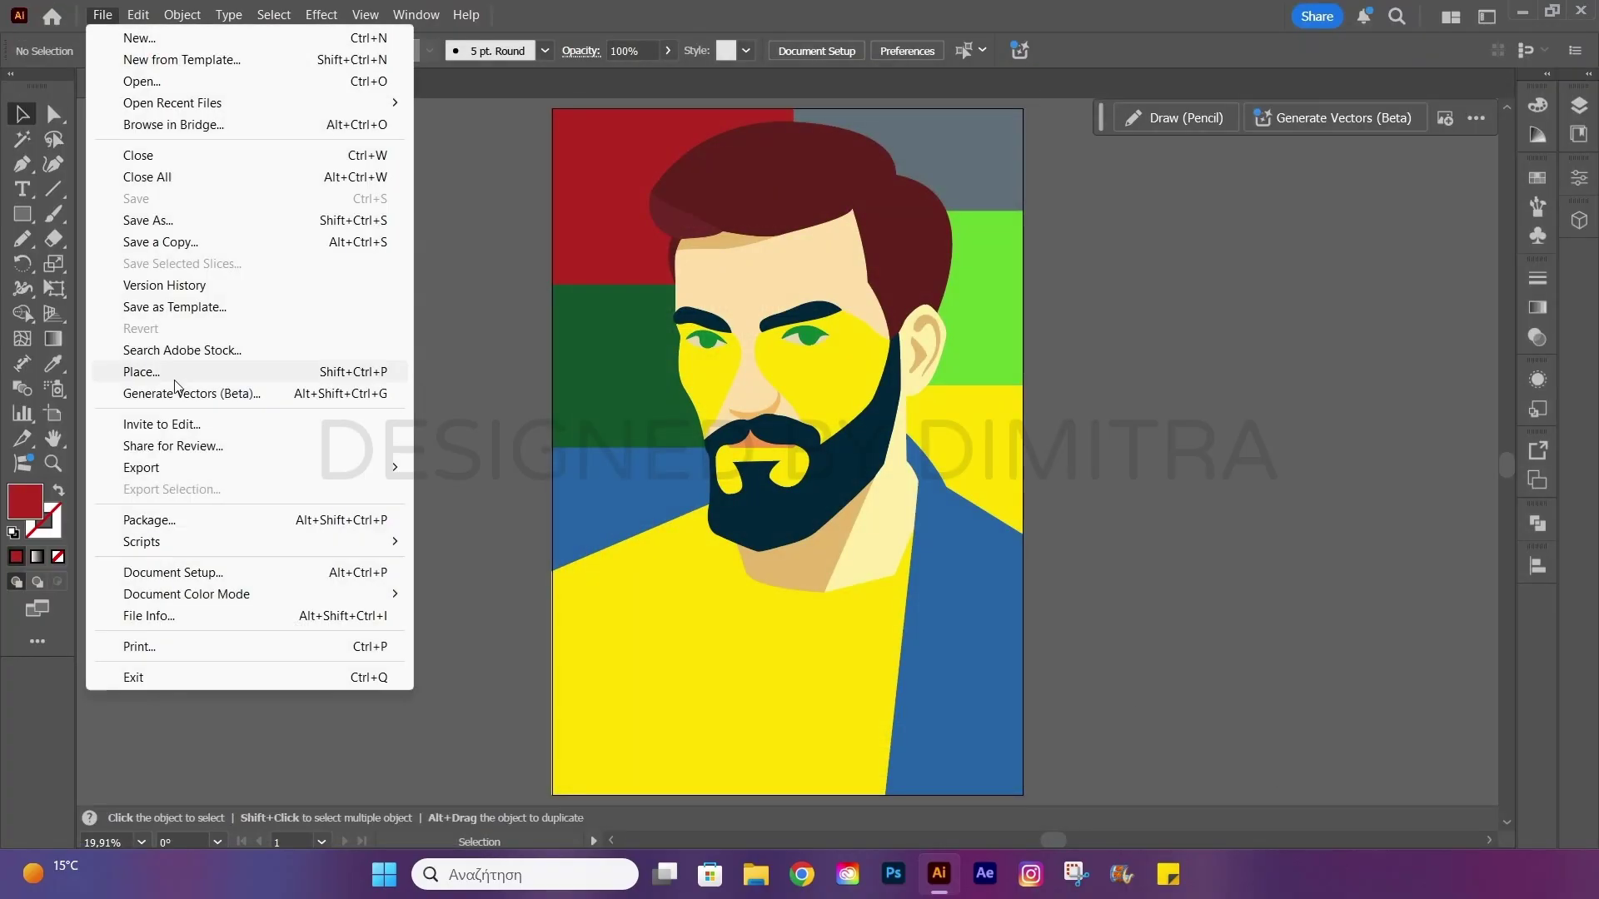
left_click(466, 489)
left_click(417, 592)
left_click(358, 678)
left_click(1420, 807)
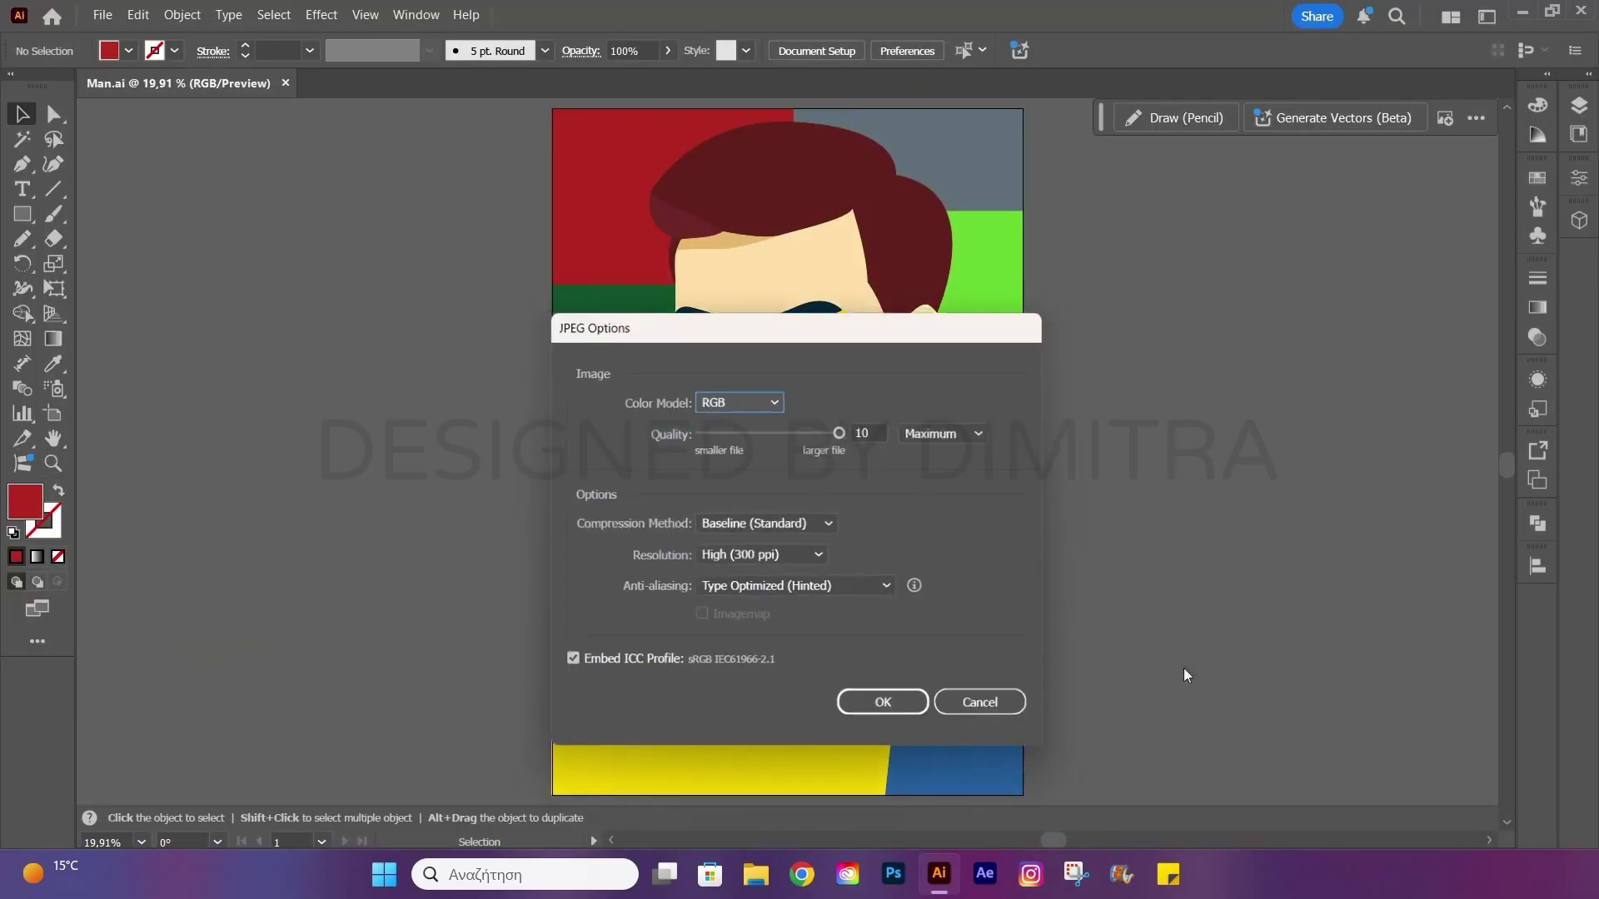
left_click(883, 702)
Preview the exported Man.jpg full screen, then return to Illustrator.
left_click(756, 874)
double_click(349, 192)
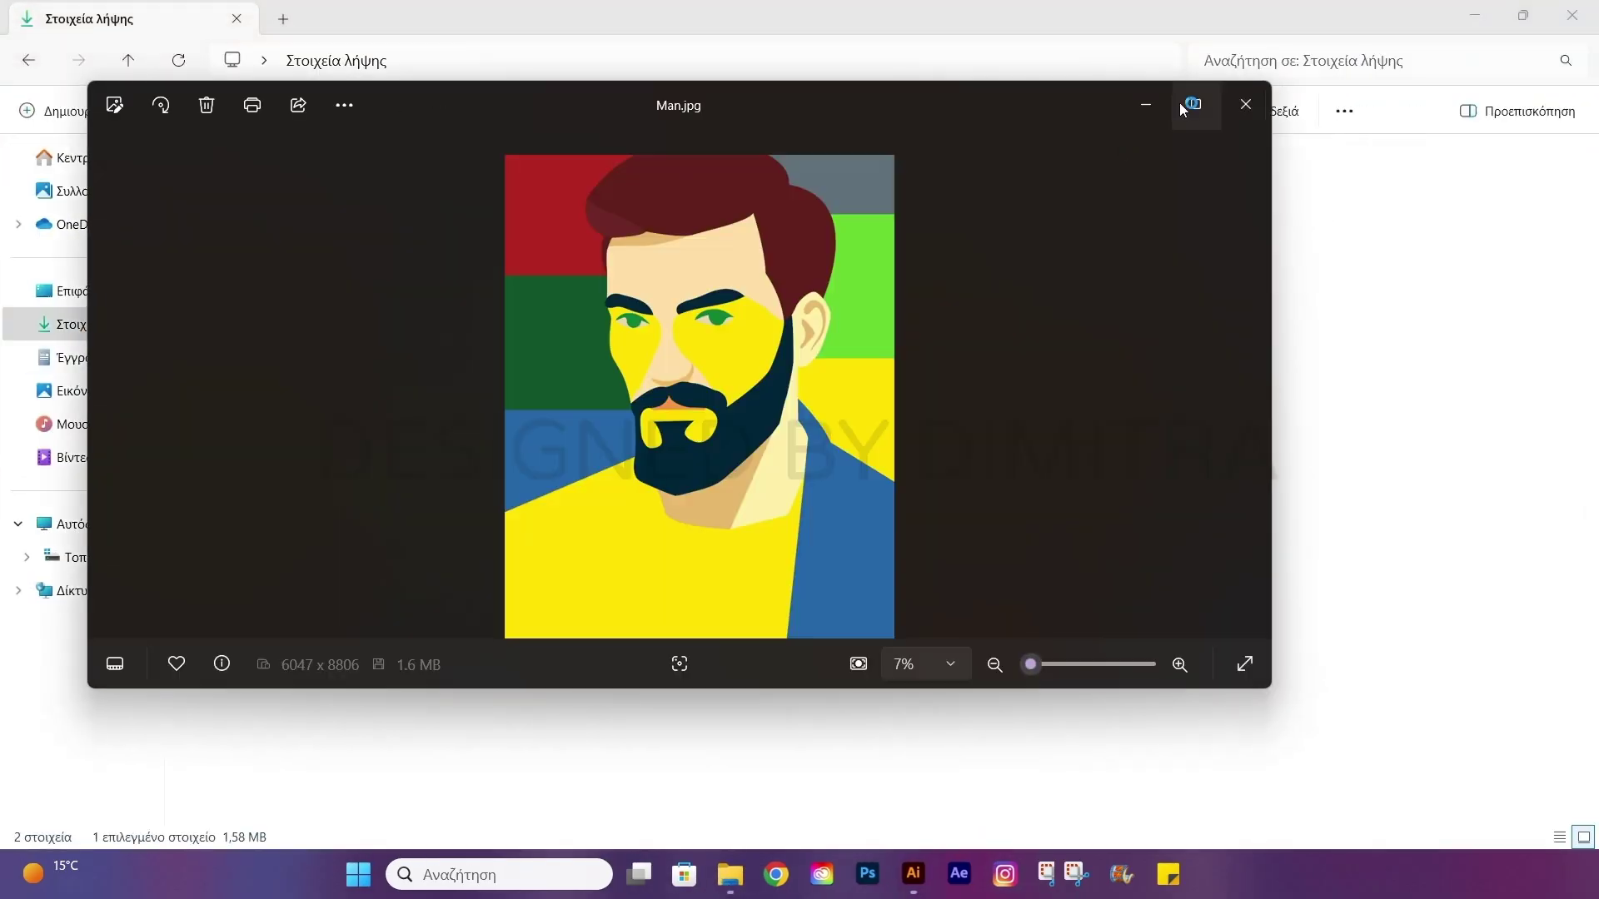
left_click(1180, 105)
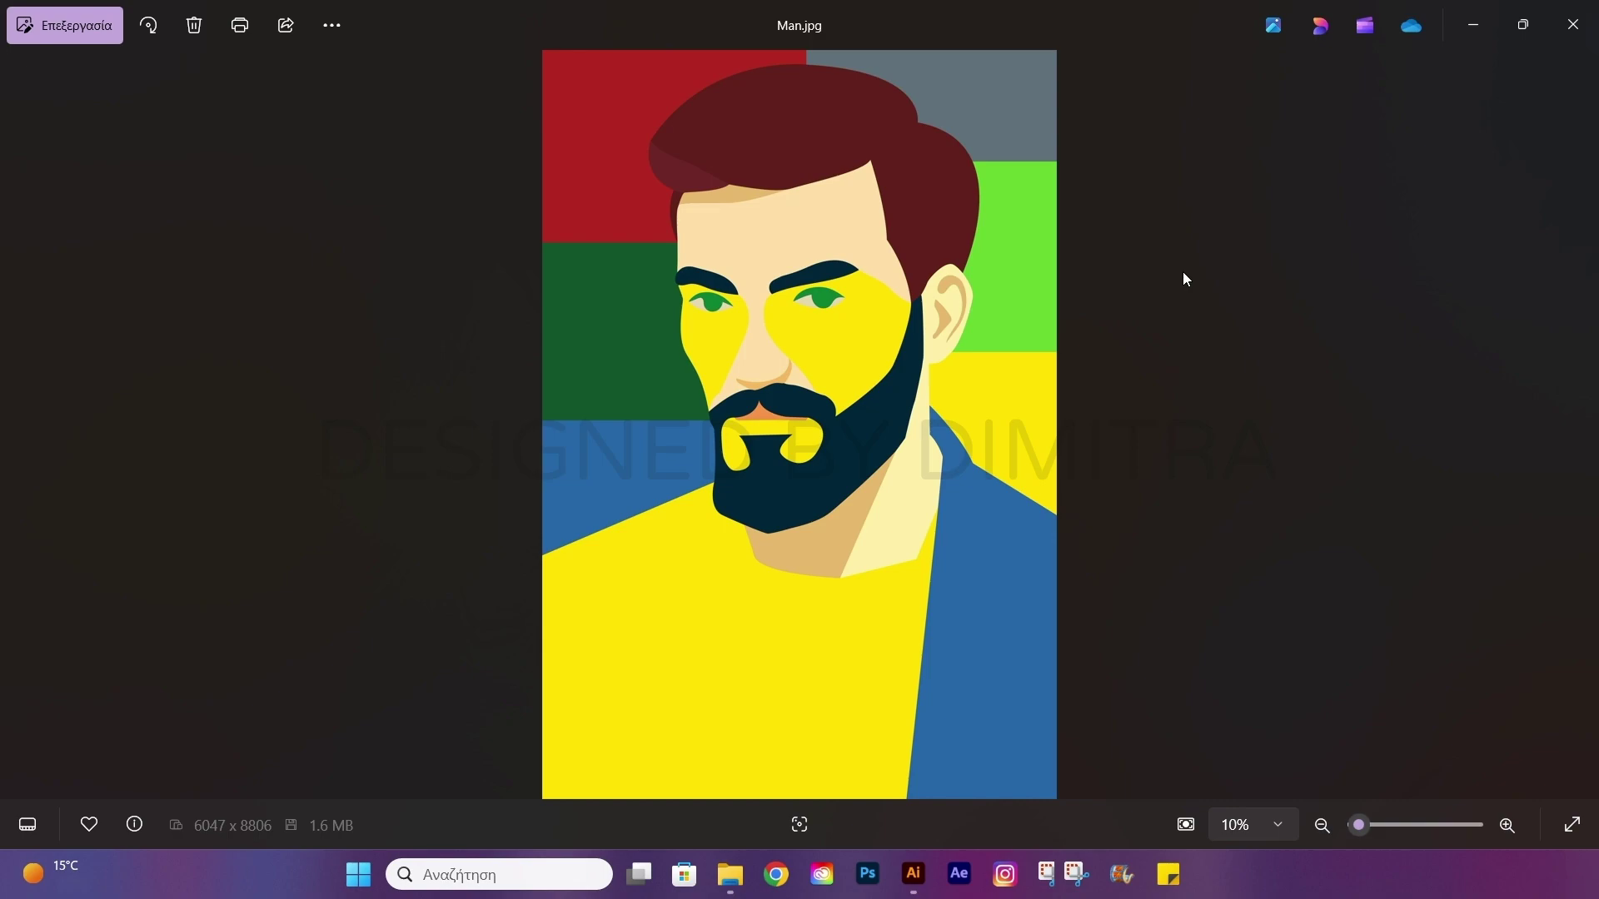
key("alt+F4")
left_click(913, 875)
left_click(102, 15)
left_click(756, 406)
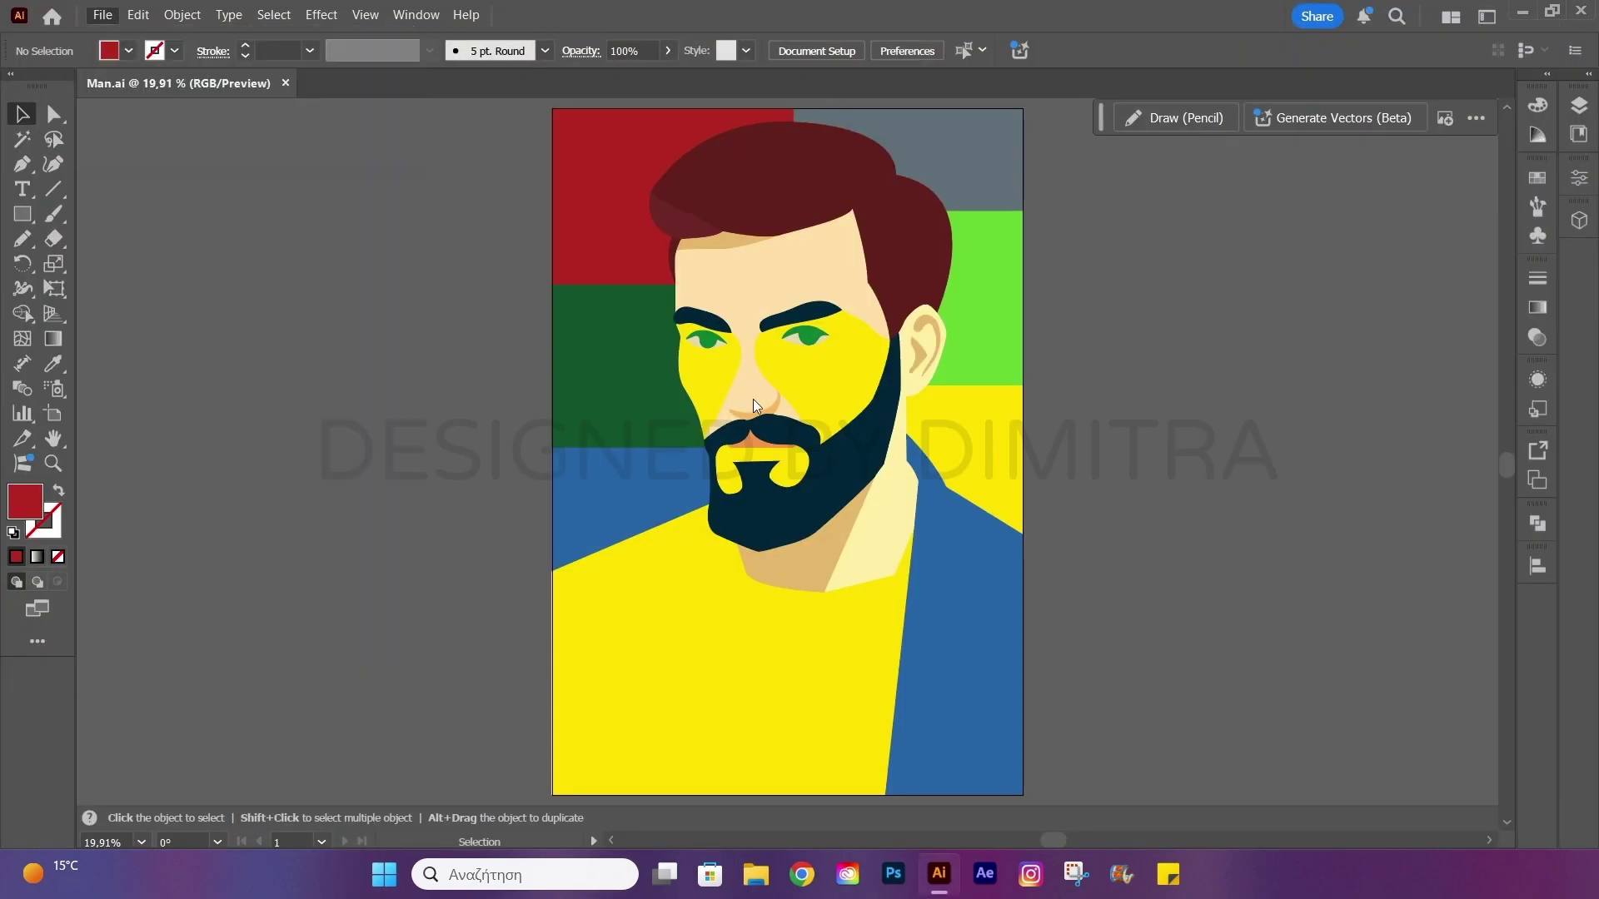